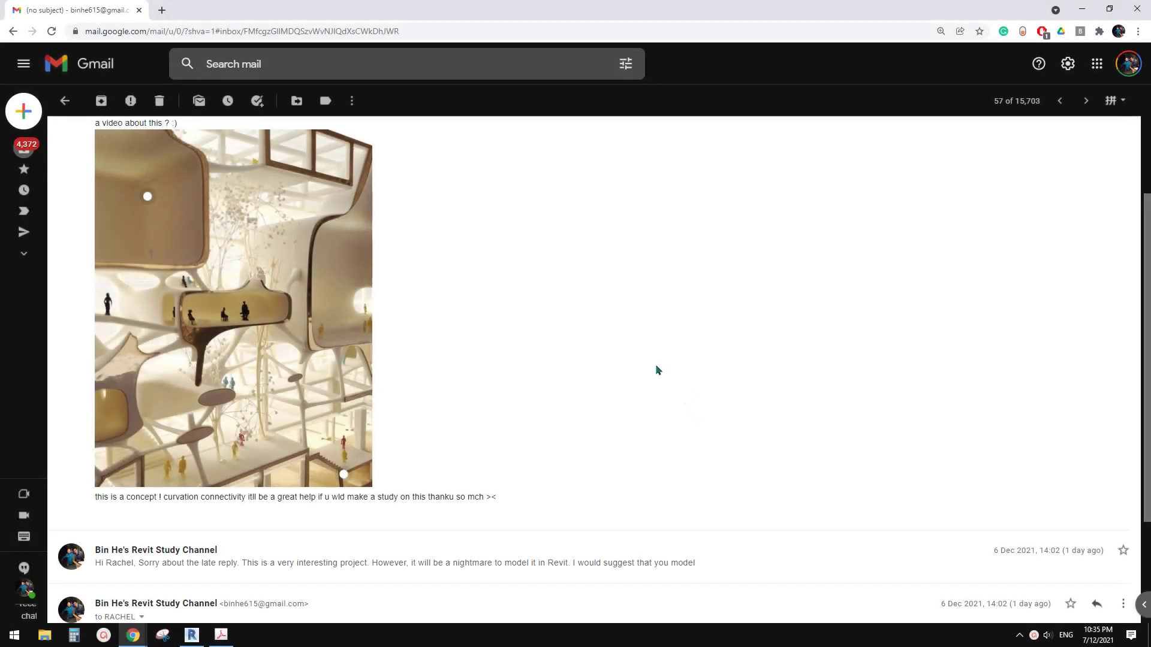
# Switch from the emailed modelling request to Revit and create a new project from the Architectural Template
pyautogui.scroll(1, 405, 359)
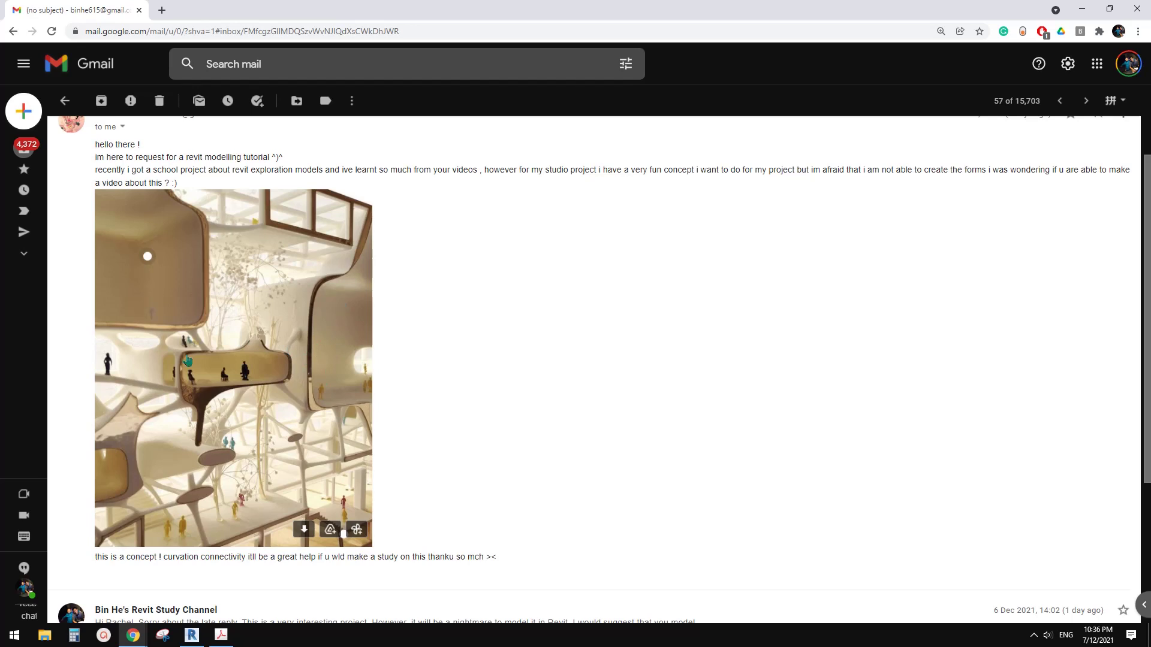
pyautogui.click(192, 635)
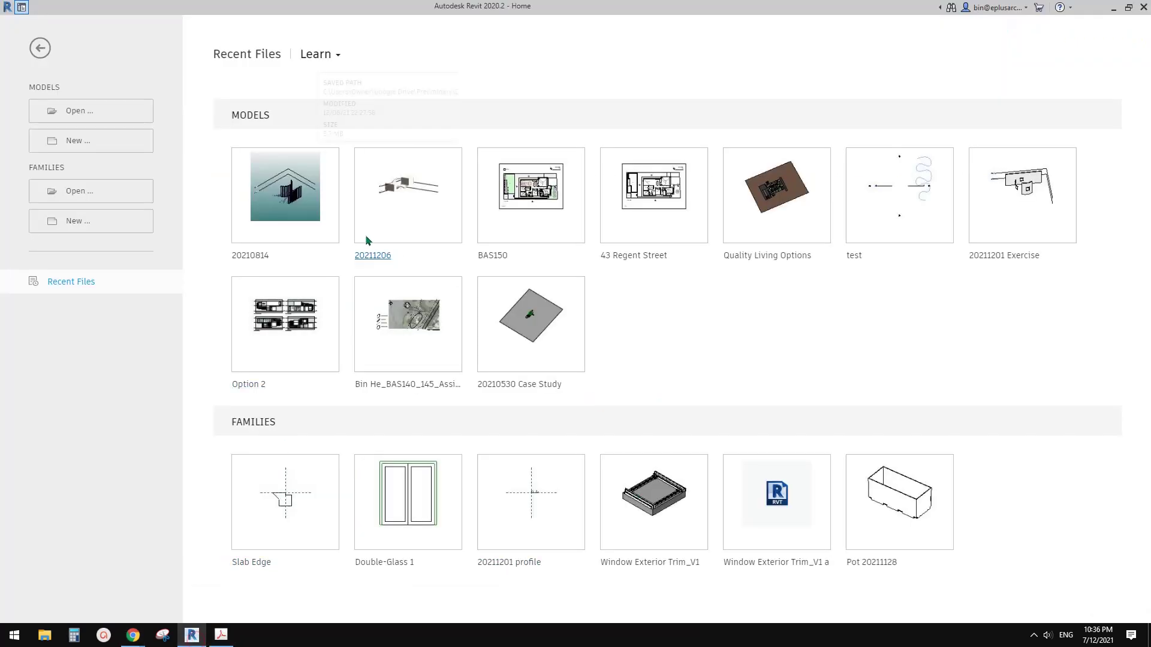
pyautogui.click(93, 217)
pyautogui.click(841, 76)
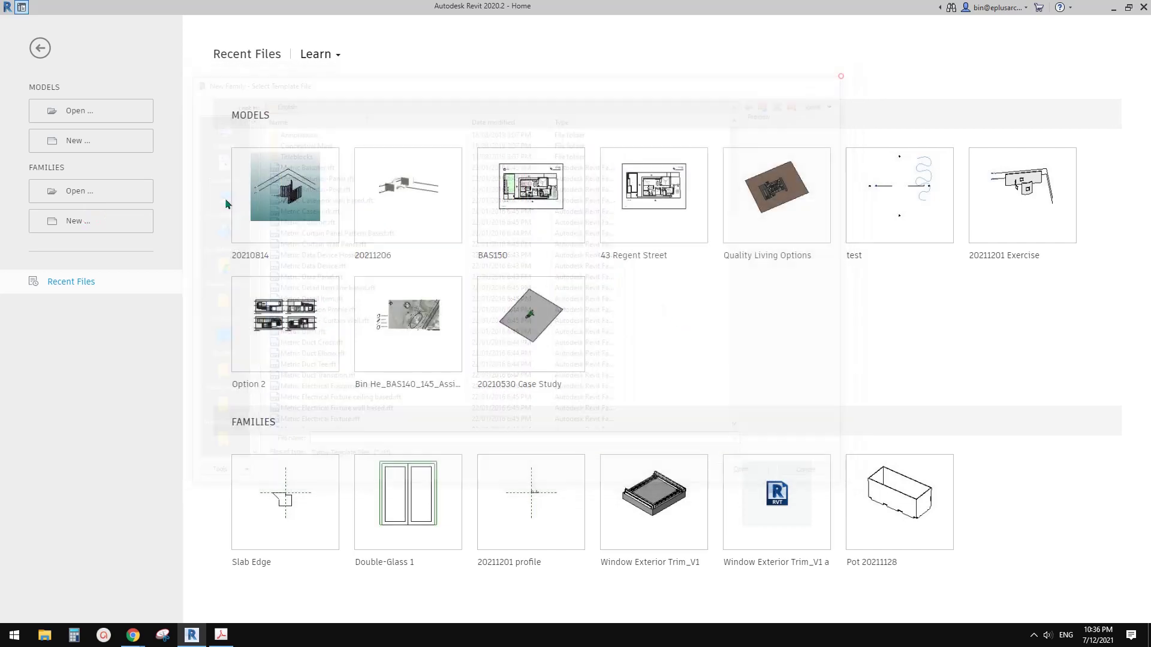
pyautogui.click(108, 143)
pyautogui.click(345, 189)
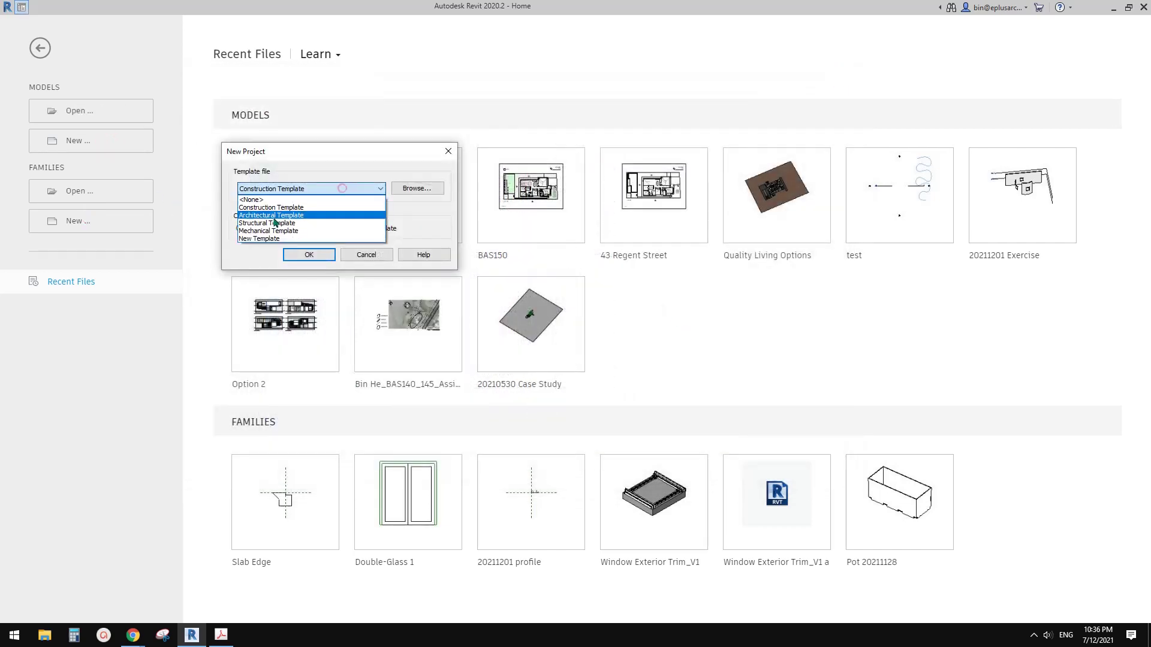
pyautogui.click(341, 188)
pyautogui.click(308, 254)
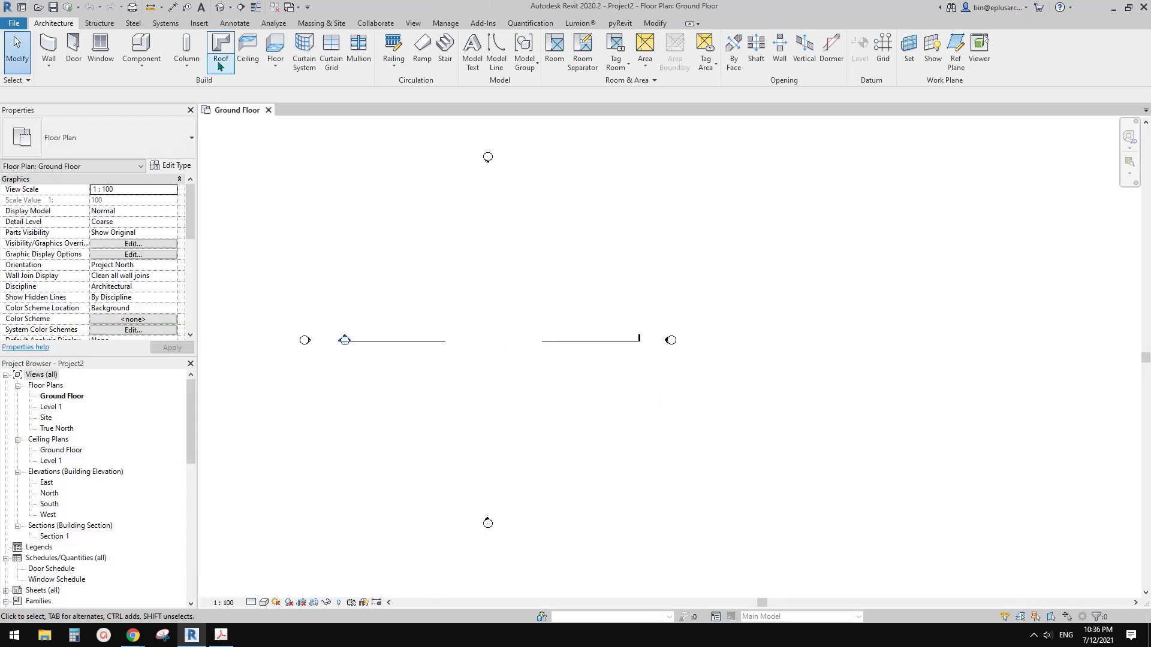
# Open the default 3D view and review the concept reference image in the Gmail message
pyautogui.click(220, 7)
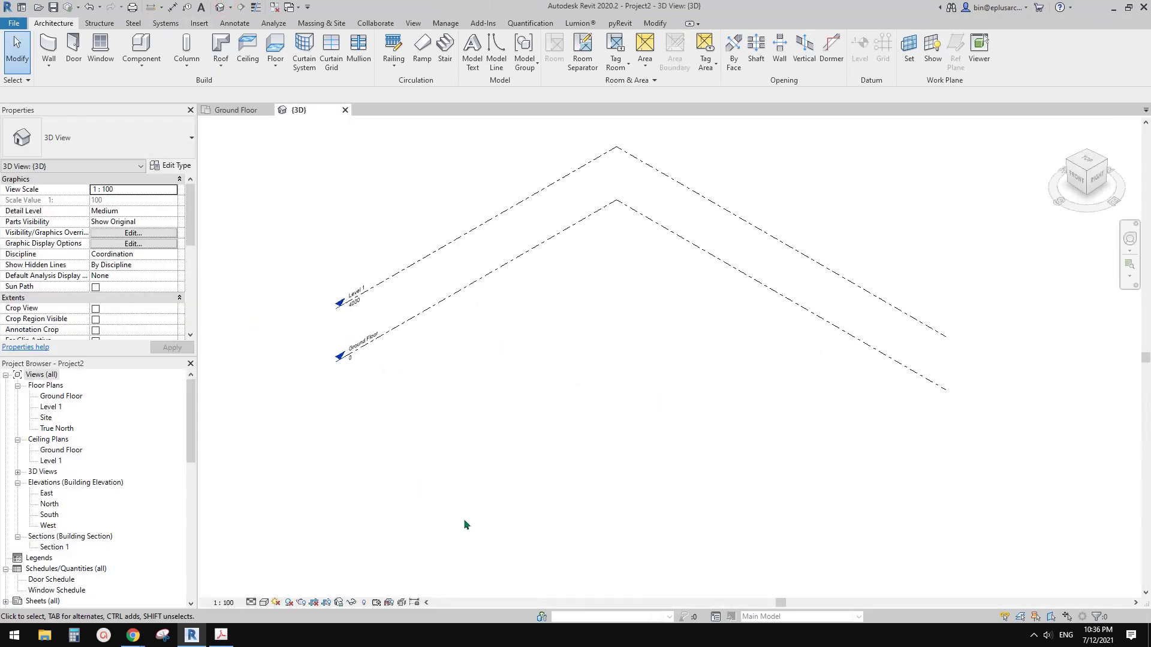
pyautogui.moveTo(133, 634)
pyautogui.click(197, 581)
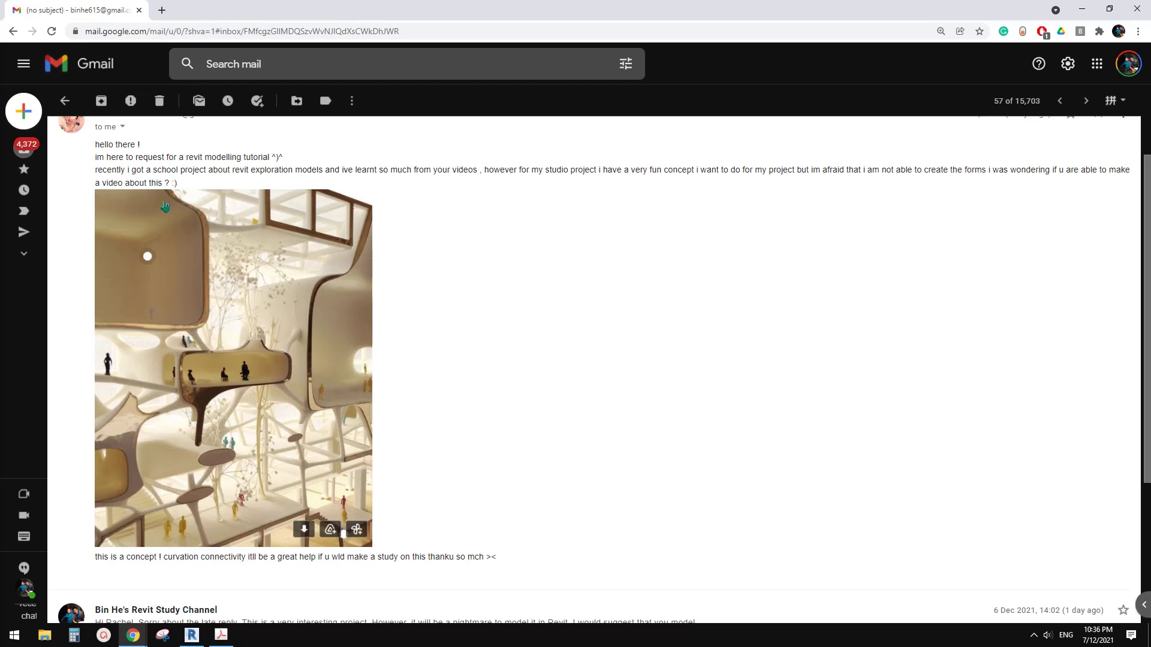
# Switch back to Revit and draw a rectangular enclosure of walls about 8530 mm long, with an unconnected height of 4000 mm
pyautogui.click(192, 635)
pyautogui.moveTo(569, 384)
pyautogui.keyDown('shift'); pyautogui.mouseDown(button='middle')
pyautogui.moveTo(598, 406)
pyautogui.moveTo(555, 369)
pyautogui.mouseUp(button='middle'); pyautogui.keyUp('shift')
pyautogui.scroll(-1, 502, 379)
pyautogui.press('w')
pyautogui.press('a')
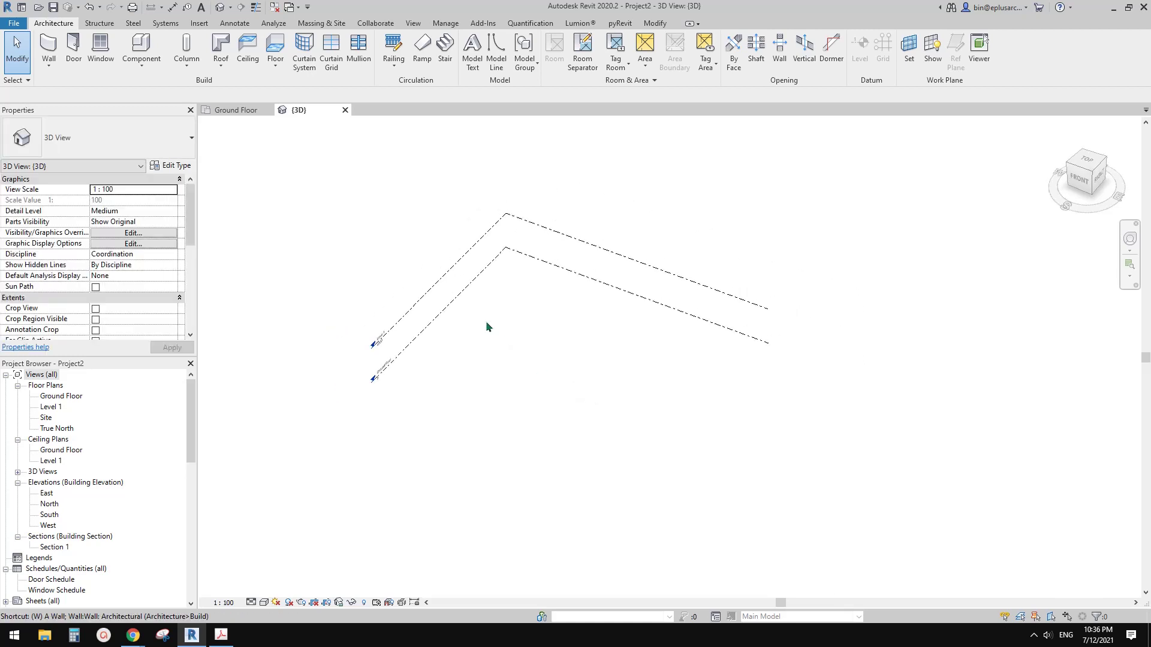
pyautogui.click(491, 40)
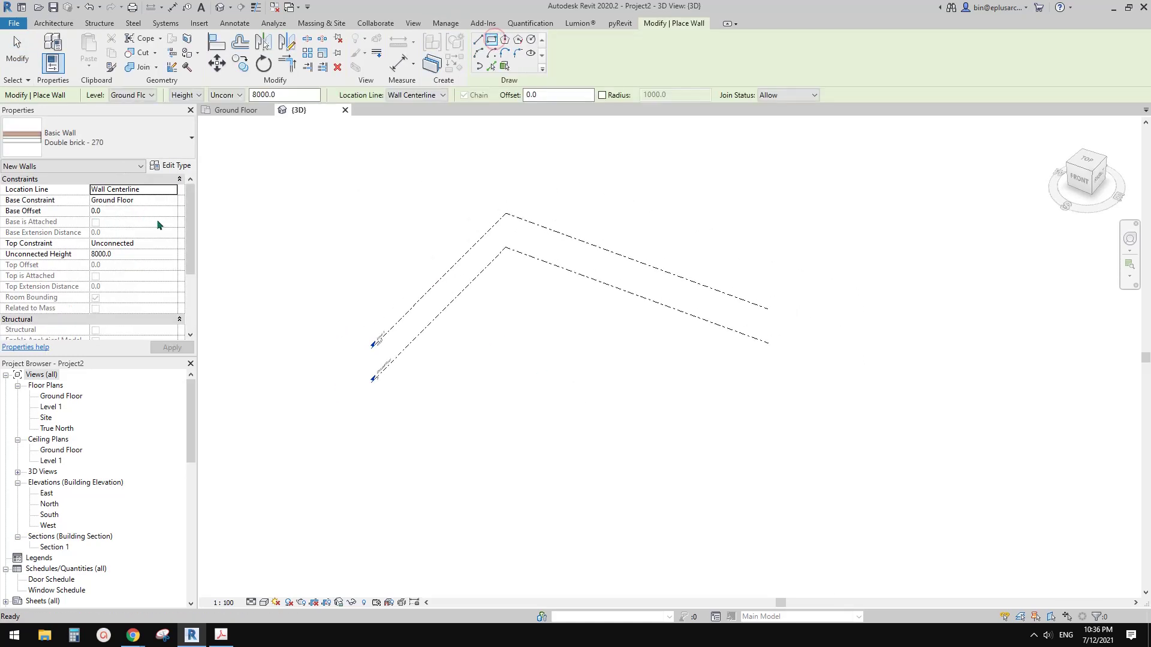
pyautogui.click(154, 255)
pyautogui.write('4000')
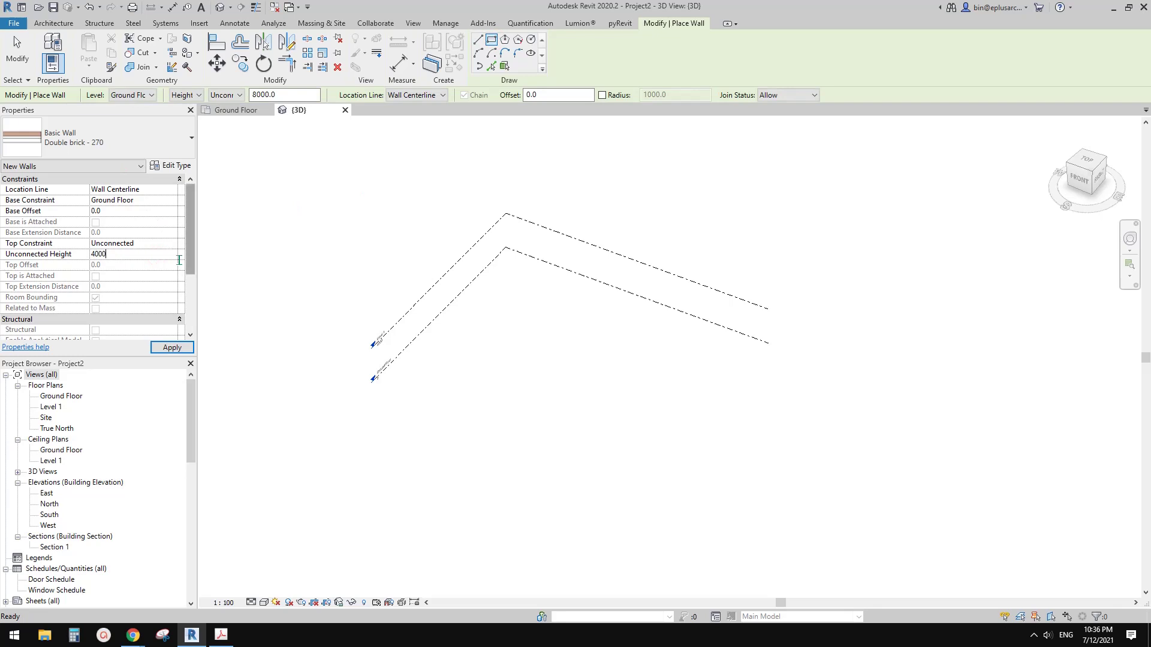
pyautogui.moveTo(489, 384); pyautogui.dragTo(485, 380, button='middle')
pyautogui.click(502, 364)
pyautogui.click(544, 432)
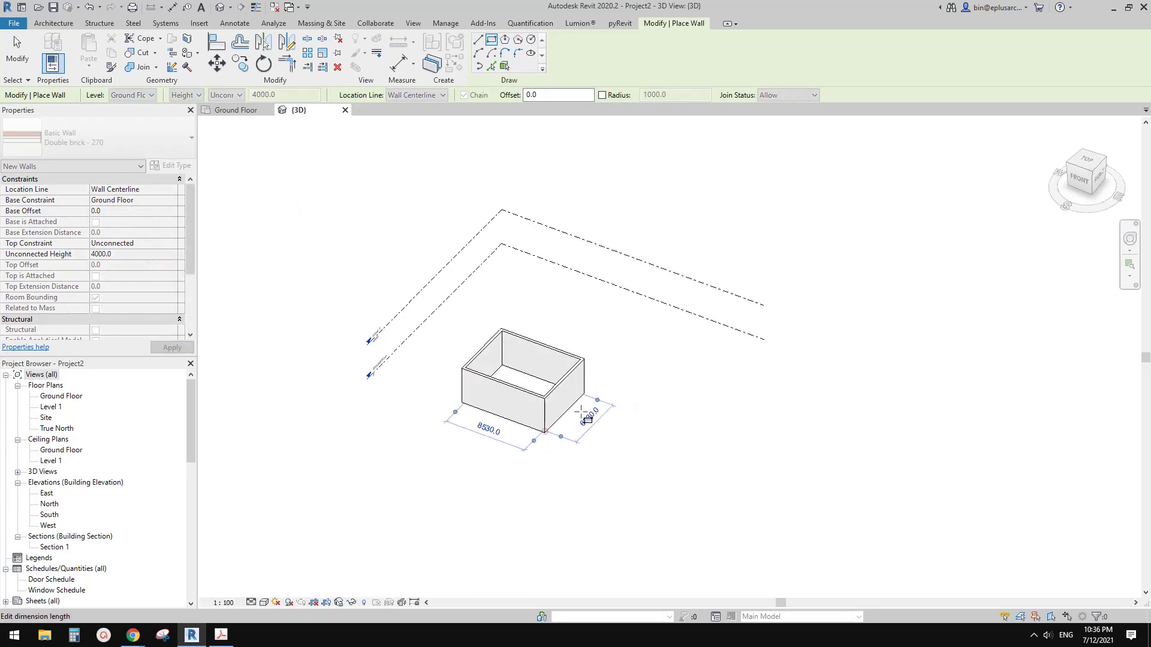
pyautogui.keyDown('shift'); pyautogui.moveTo(586, 419); pyautogui.dragTo(522, 316, button='middle'); pyautogui.keyUp('shift')
pyautogui.scroll(3, 537, 432)
pyautogui.keyDown('shift'); pyautogui.moveTo(524, 400); pyautogui.dragTo(521, 447, button='middle'); pyautogui.keyUp('shift')
pyautogui.press('Escape')
pyautogui.press('Escape')
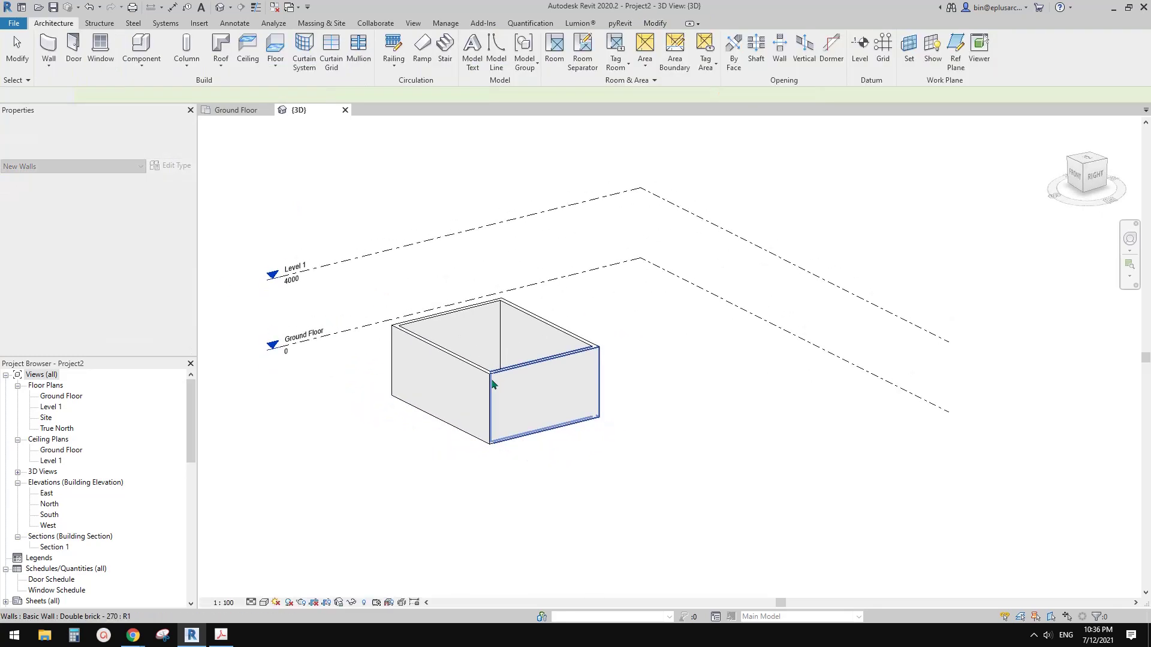
pyautogui.scroll(-2, 457, 393)
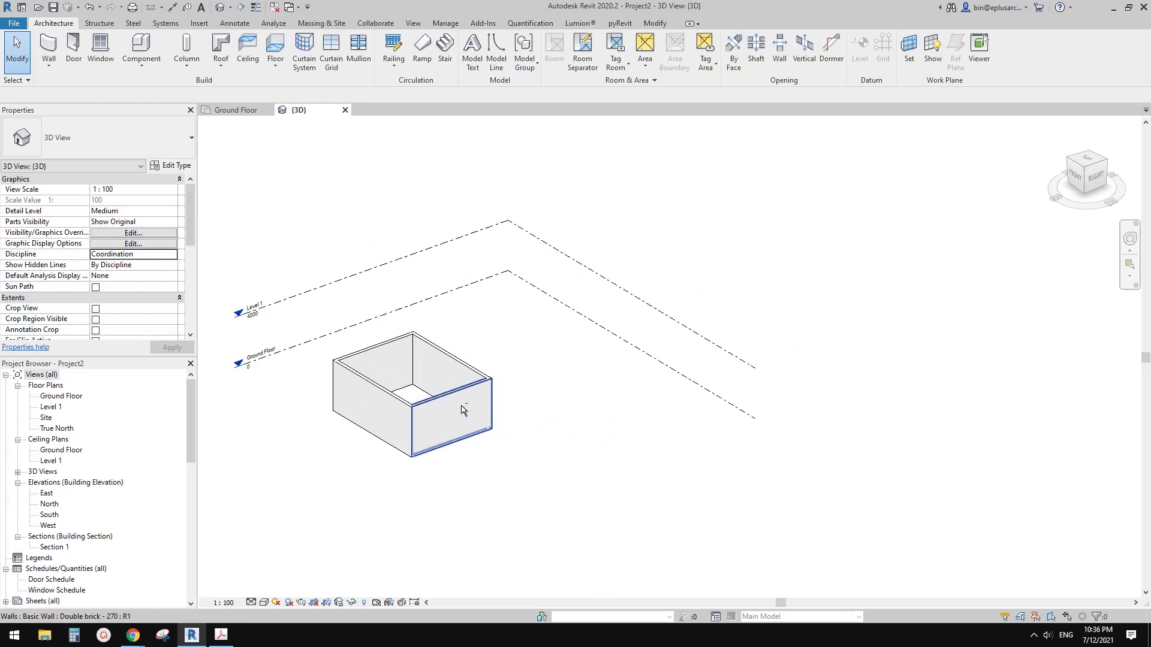
pyautogui.press('Tab')
pyautogui.click(464, 410)
pyautogui.keyDown('shift'); pyautogui.moveTo(548, 374); pyautogui.dragTo(532, 405, button='middle'); pyautogui.keyUp('shift')
pyautogui.press('Escape')
# Copy all four walls of the enclosure to a free spot behind it, near the corner of the level lines
pyautogui.moveTo(523, 349); pyautogui.dragTo(514, 355, button='middle')
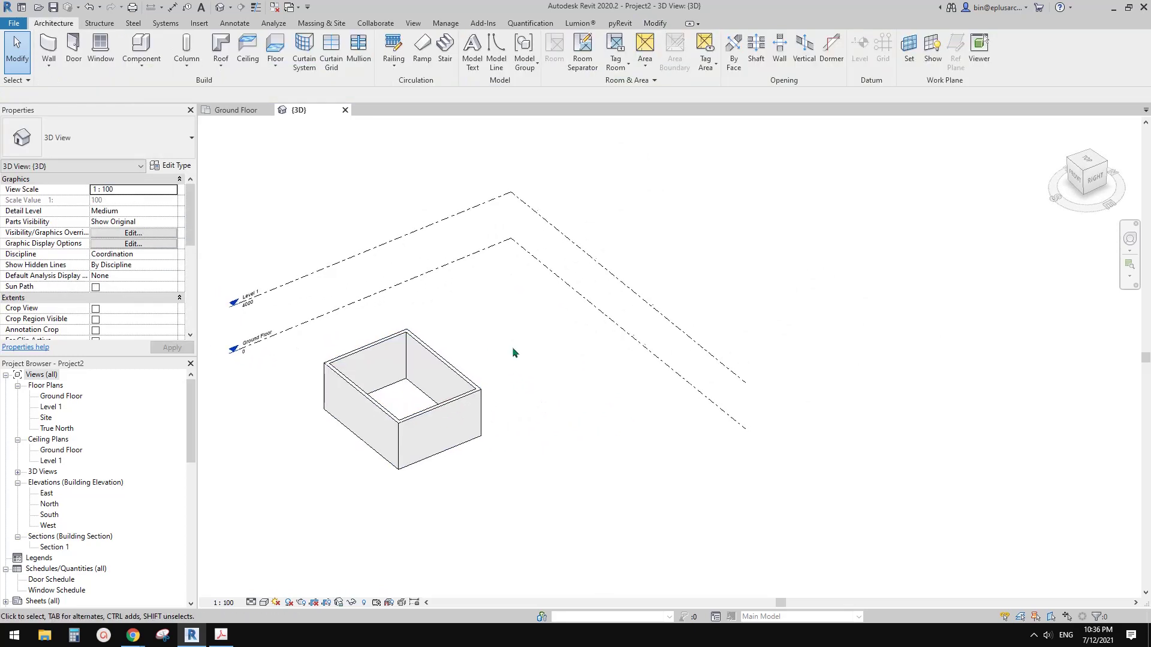
pyautogui.press('Tab')
pyautogui.click(455, 418)
pyautogui.press('c')
pyautogui.press('c')
pyautogui.click(445, 423)
pyautogui.click(597, 340)
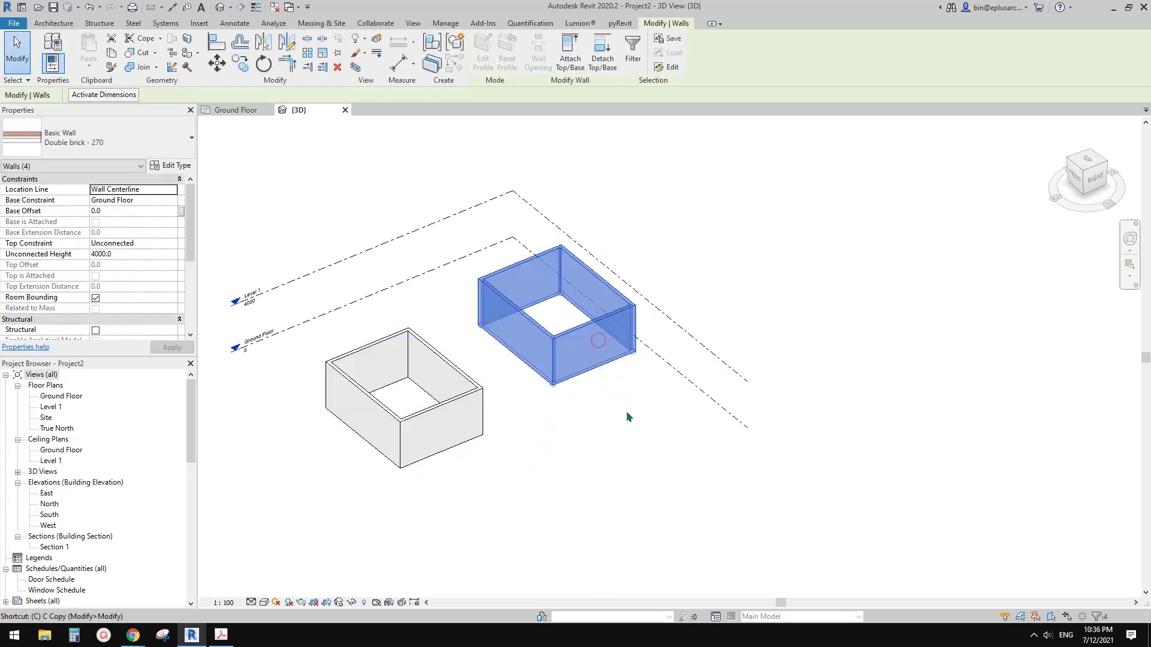
# Copy the rear wall enclosure forward to place a third box beside the original one
pyautogui.press('c')
pyautogui.click(583, 393)
pyautogui.click(627, 518)
pyautogui.press('Escape')
# Set the base offset of the third enclosure's four walls to 4000 mm
pyautogui.press('Tab')
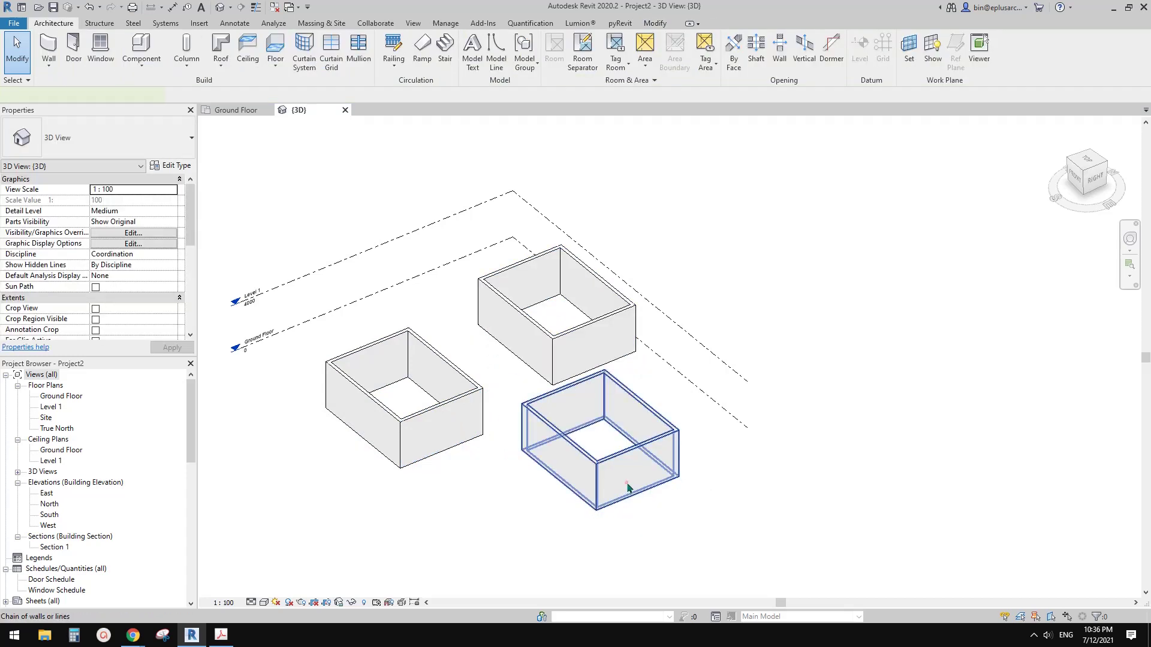
pyautogui.click(626, 484)
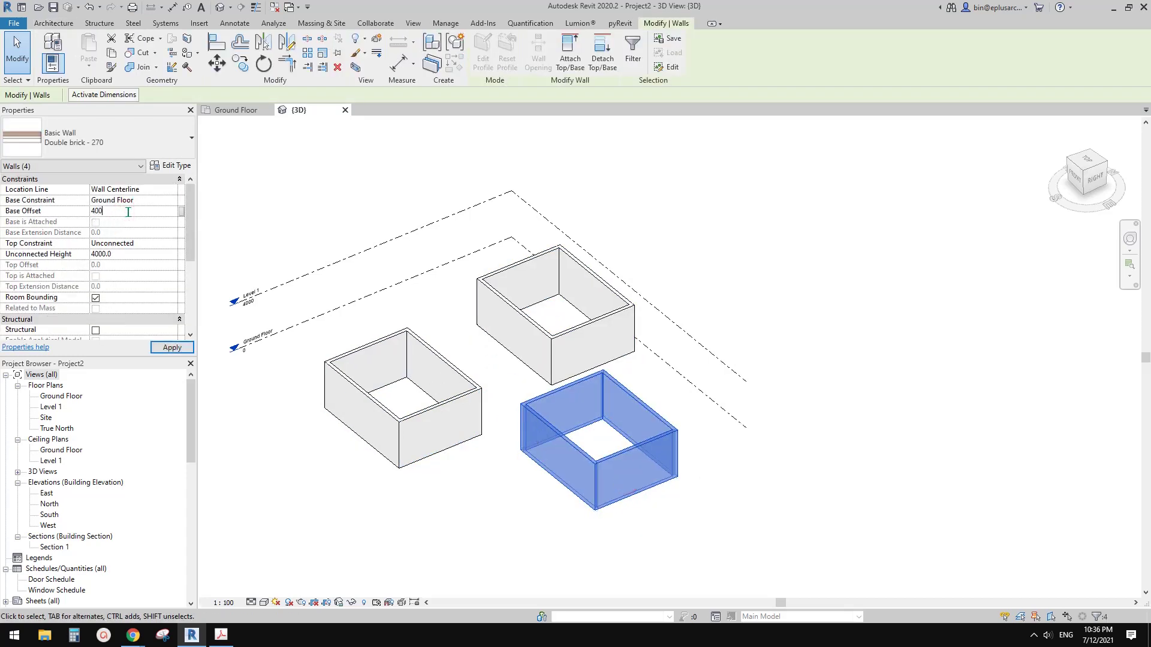
pyautogui.press('Escape')
# Set the base offset of the rear enclosure's four walls to 9000 mm
pyautogui.click(521, 321)
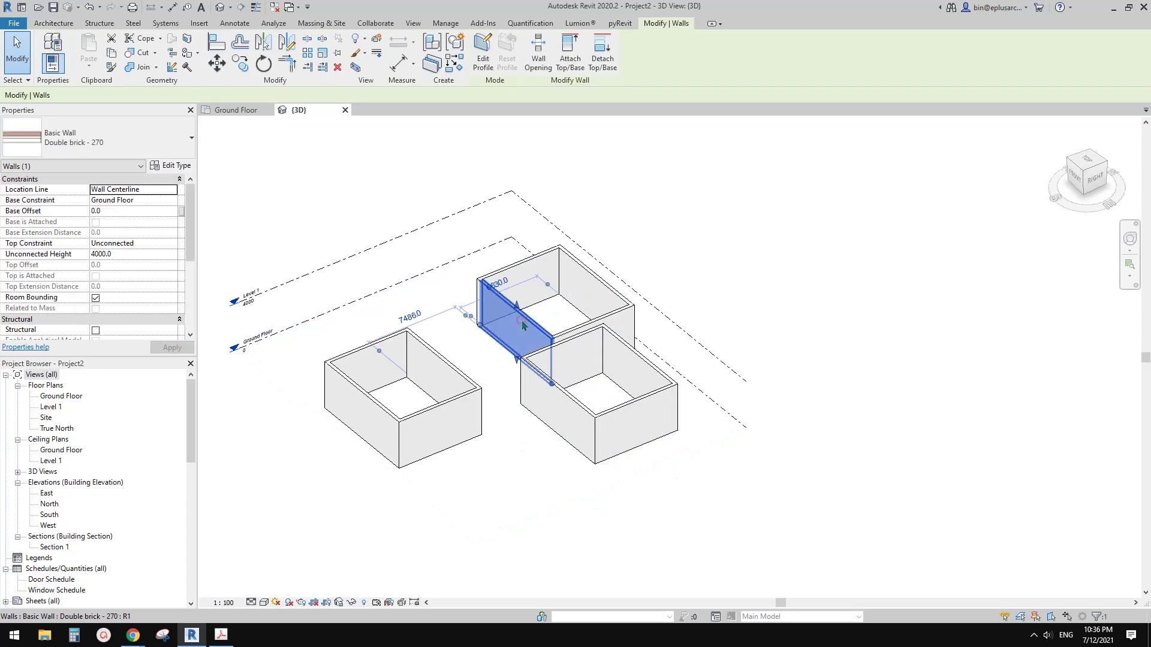
pyautogui.click(148, 203)
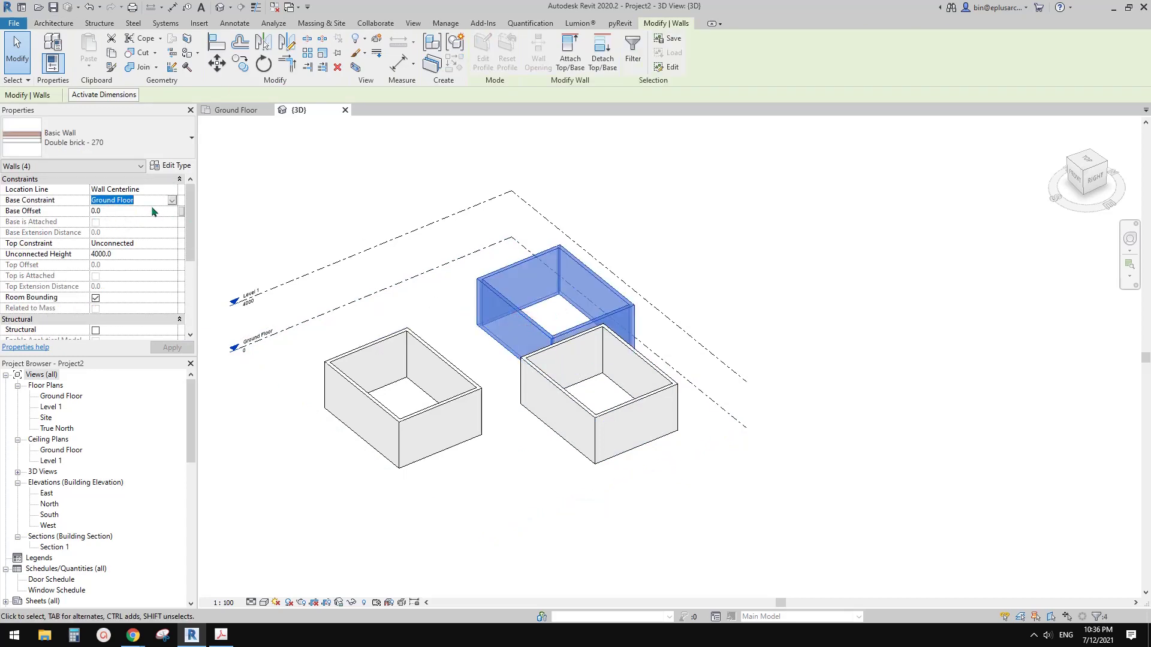
pyautogui.click(153, 211)
pyautogui.write('9000')
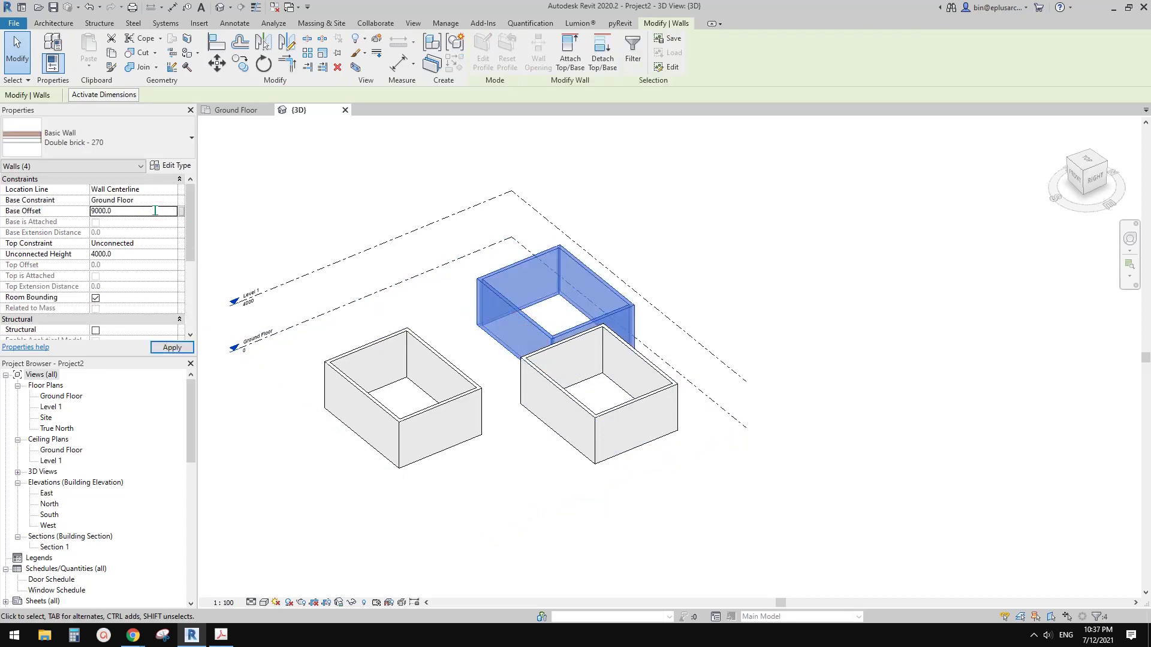
pyautogui.click(565, 297)
# Start a Generic 150mm floor on the Ground Floor and pick the four walls of the original enclosure as its boundary
pyautogui.scroll(1, 557, 294)
pyautogui.keyDown('shift'); pyautogui.moveTo(576, 353); pyautogui.dragTo(665, 240, button='middle'); pyautogui.keyUp('shift')
pyautogui.scroll(1, 417, 373)
pyautogui.keyDown('shift'); pyautogui.moveTo(417, 372); pyautogui.dragTo(498, 418, button='middle'); pyautogui.keyUp('shift')
pyautogui.moveTo(508, 296); pyautogui.dragTo(498, 318, button='middle')
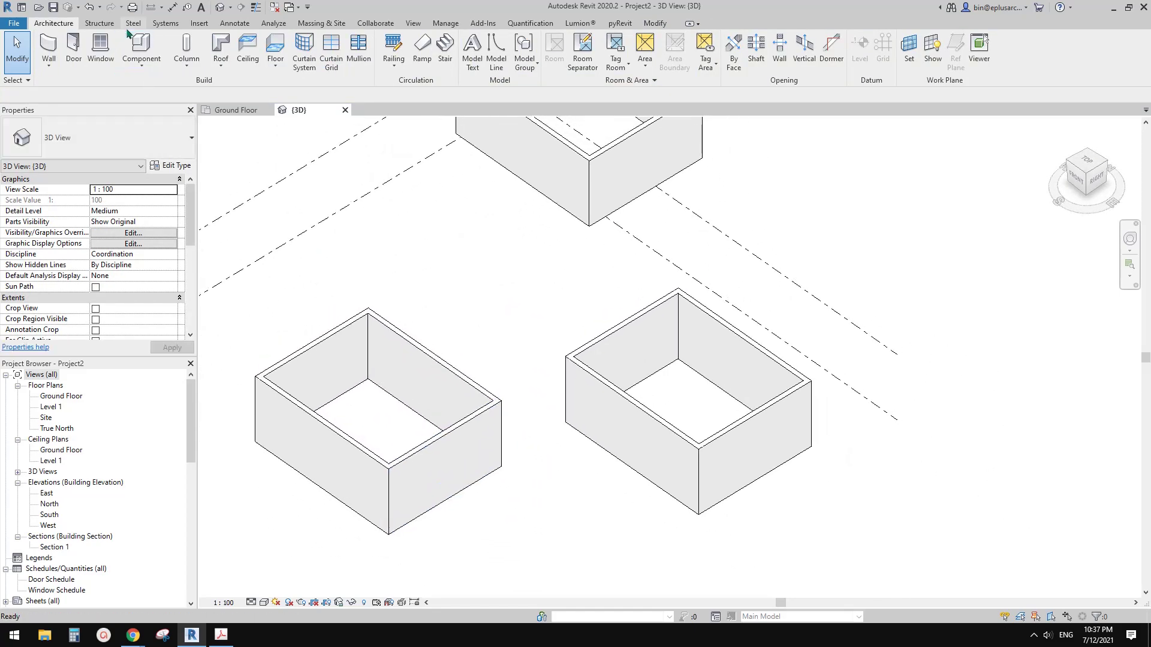
pyautogui.click(275, 48)
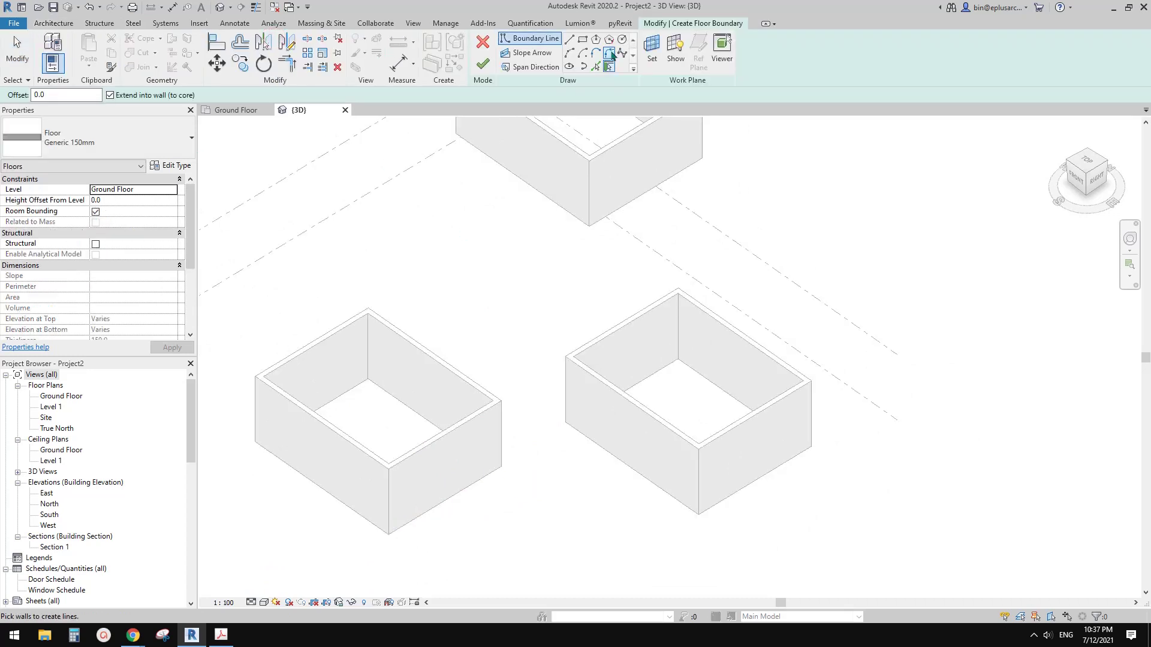
pyautogui.press('Tab')
pyautogui.click(457, 419)
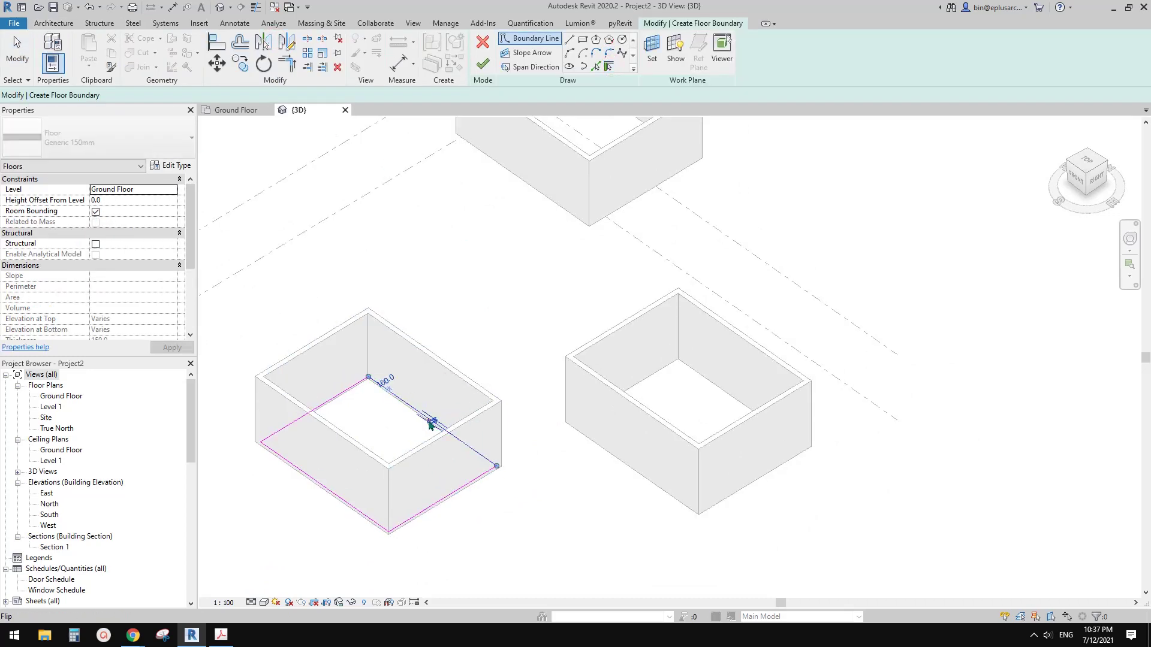
# Turn off Extend into wall (to core) for all four floor boundary lines and finish the floor
pyautogui.press('Escape')
pyautogui.moveTo(433, 424); pyautogui.dragTo(436, 423)
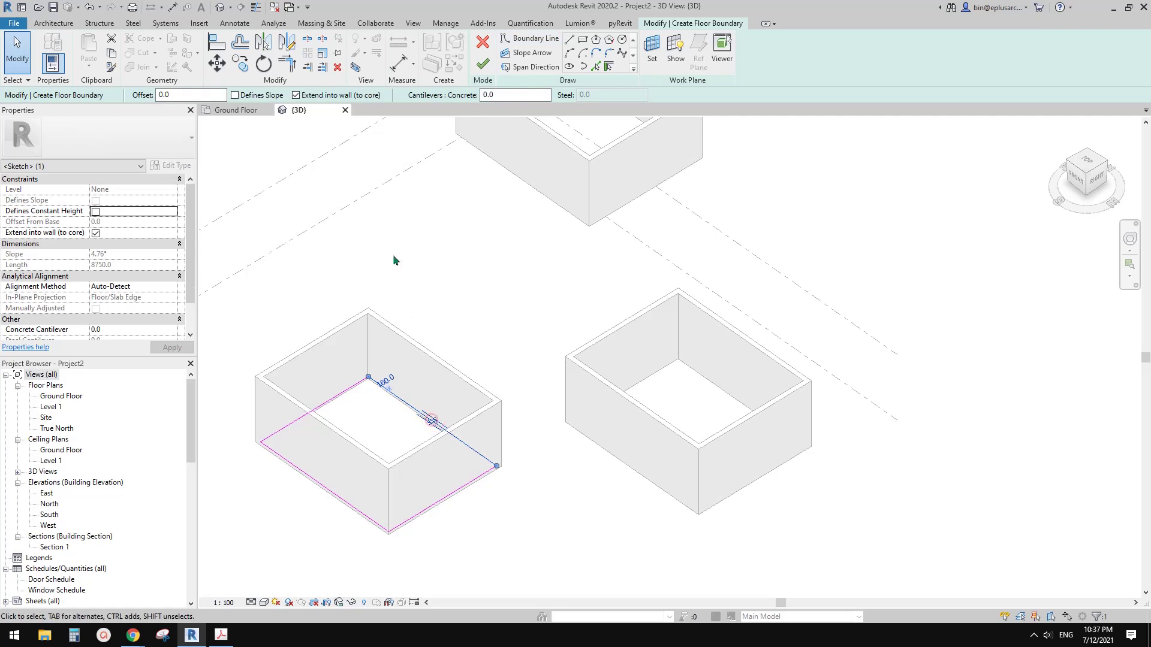
pyautogui.click(302, 95)
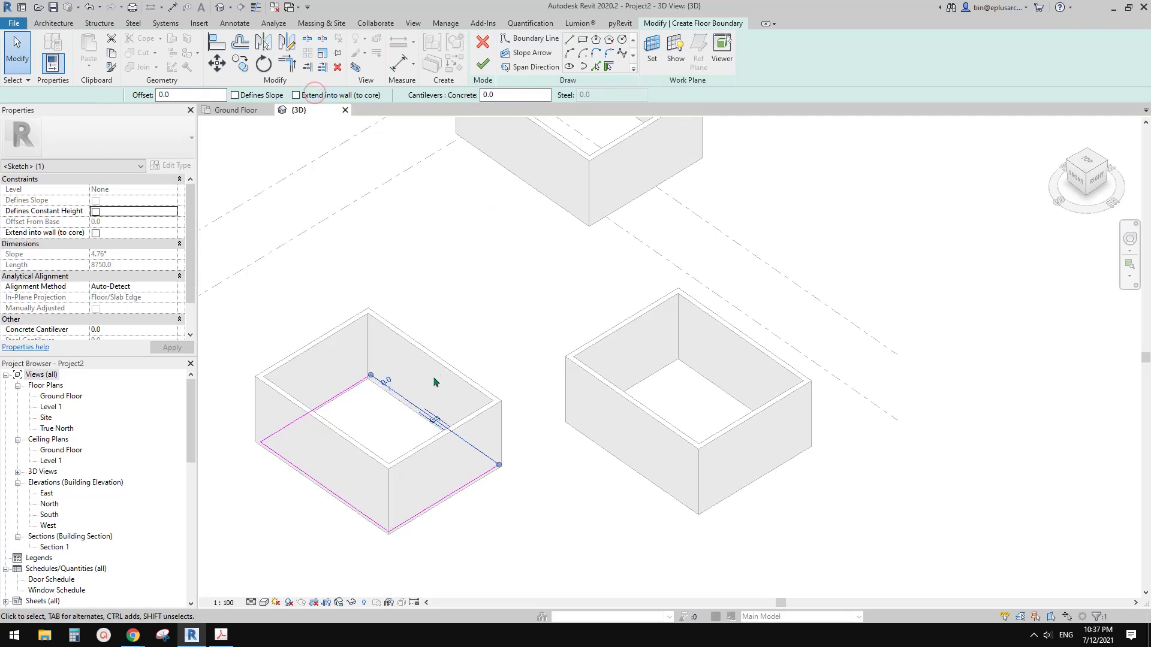
pyautogui.press('Escape')
pyautogui.press('Tab')
pyautogui.click(417, 411)
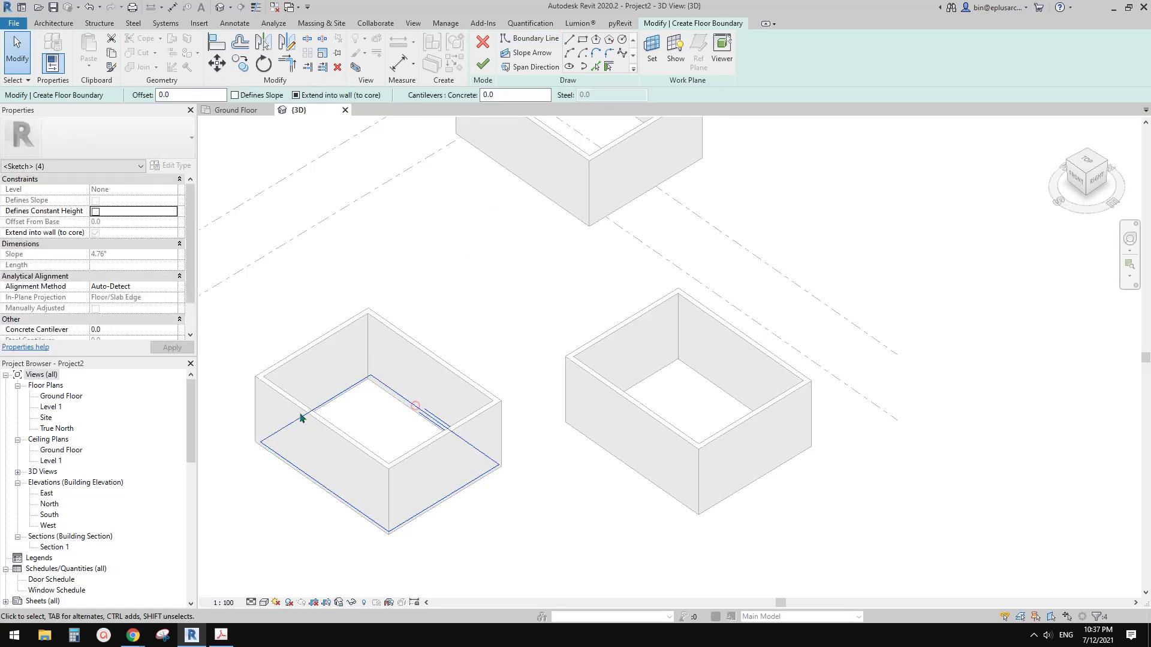
pyautogui.click(309, 96)
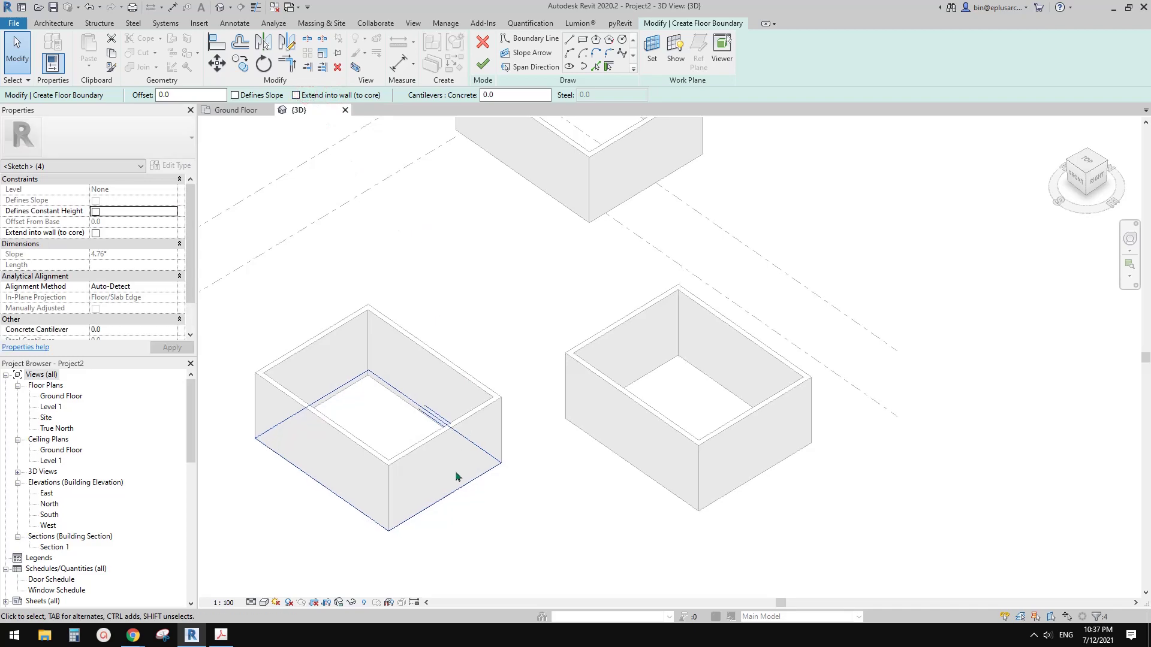
pyautogui.click(482, 64)
pyautogui.keyDown('shift'); pyautogui.moveTo(483, 442); pyautogui.dragTo(448, 515, button='middle'); pyautogui.keyUp('shift')
pyautogui.press('Escape')
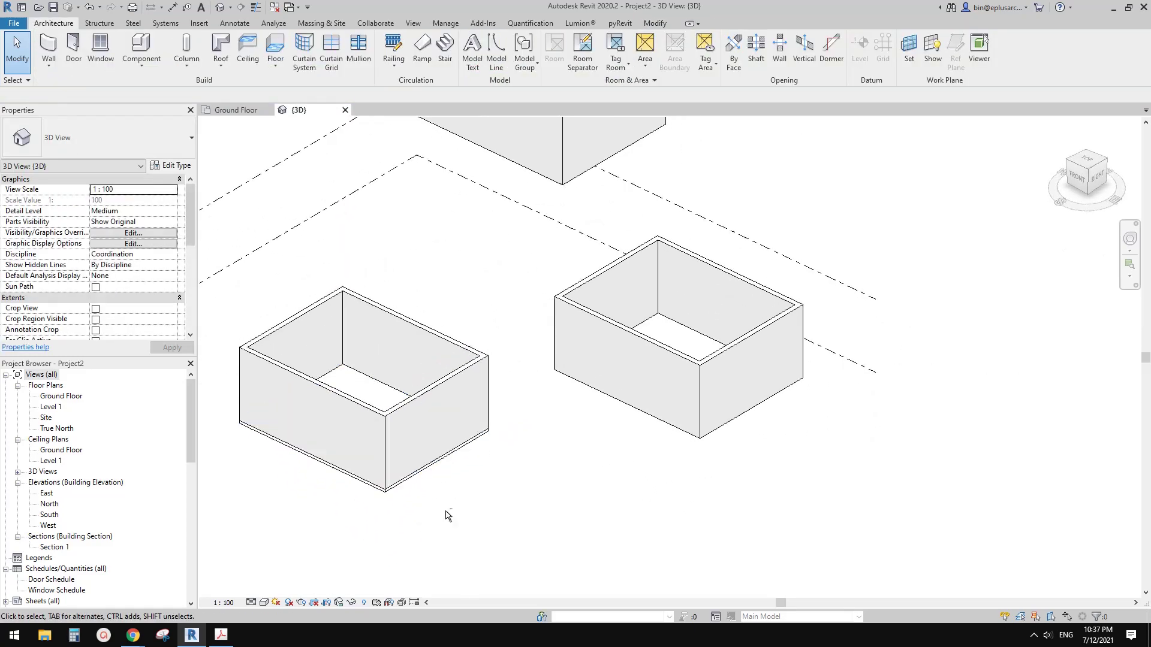
pyautogui.moveTo(457, 423); pyautogui.dragTo(429, 438, button='middle')
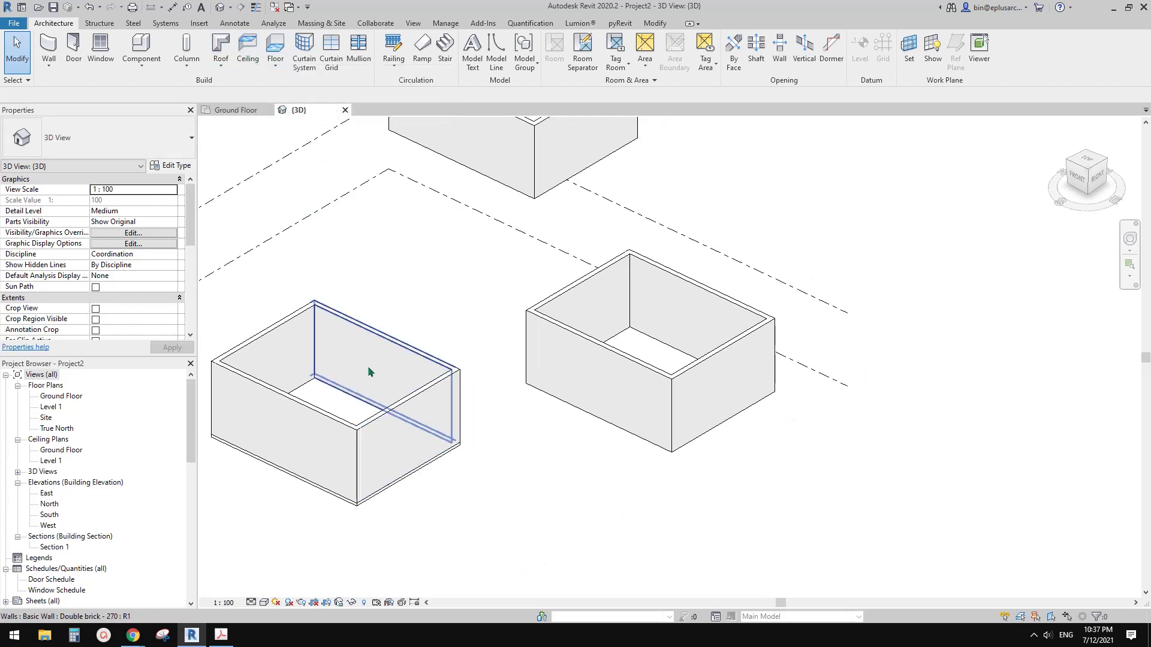
# Sketch the boundary of a Plain compound ceiling by picking the four walls of the original enclosure
pyautogui.click(247, 48)
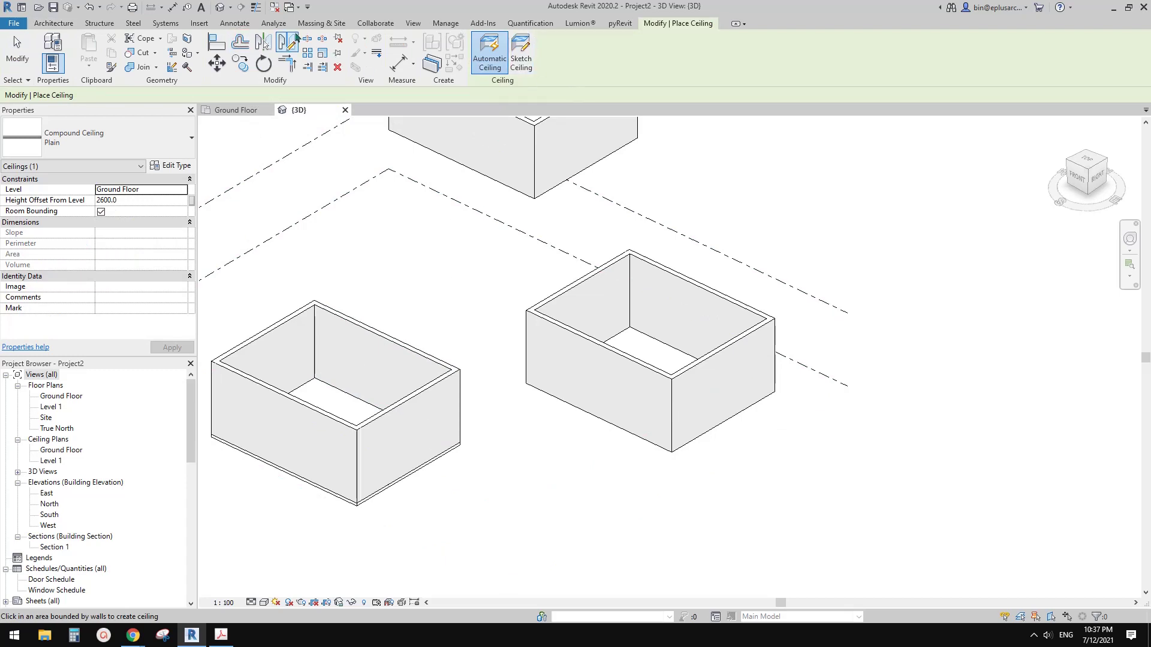
pyautogui.click(521, 54)
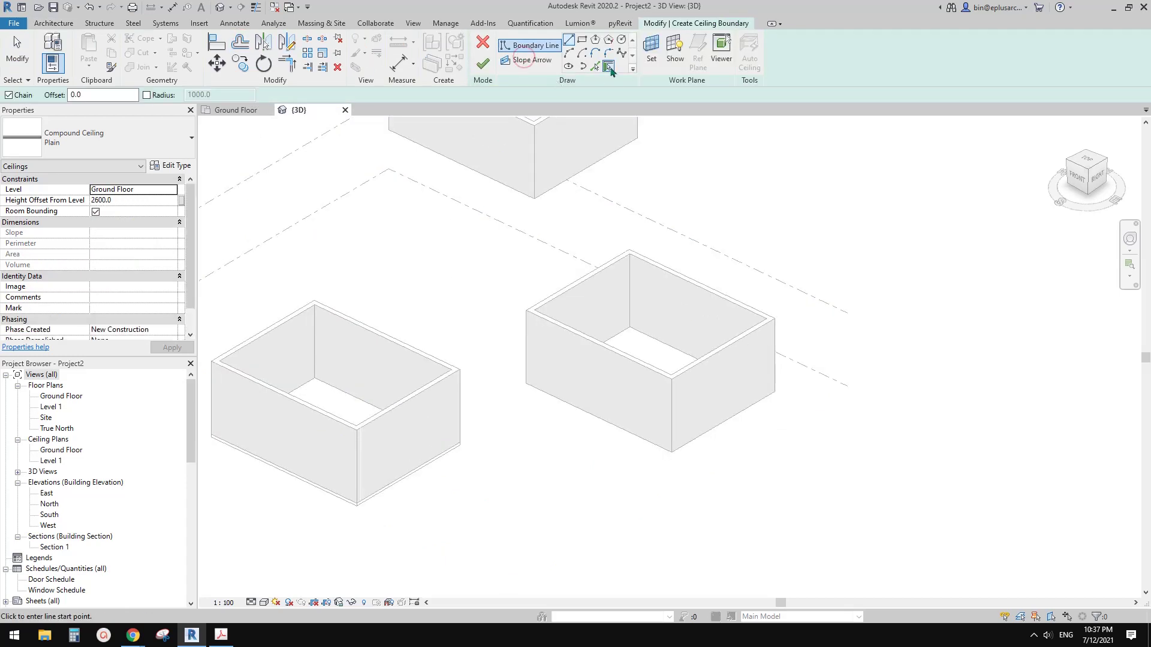
pyautogui.press('Tab')
pyautogui.click(401, 347)
pyautogui.press('Escape')
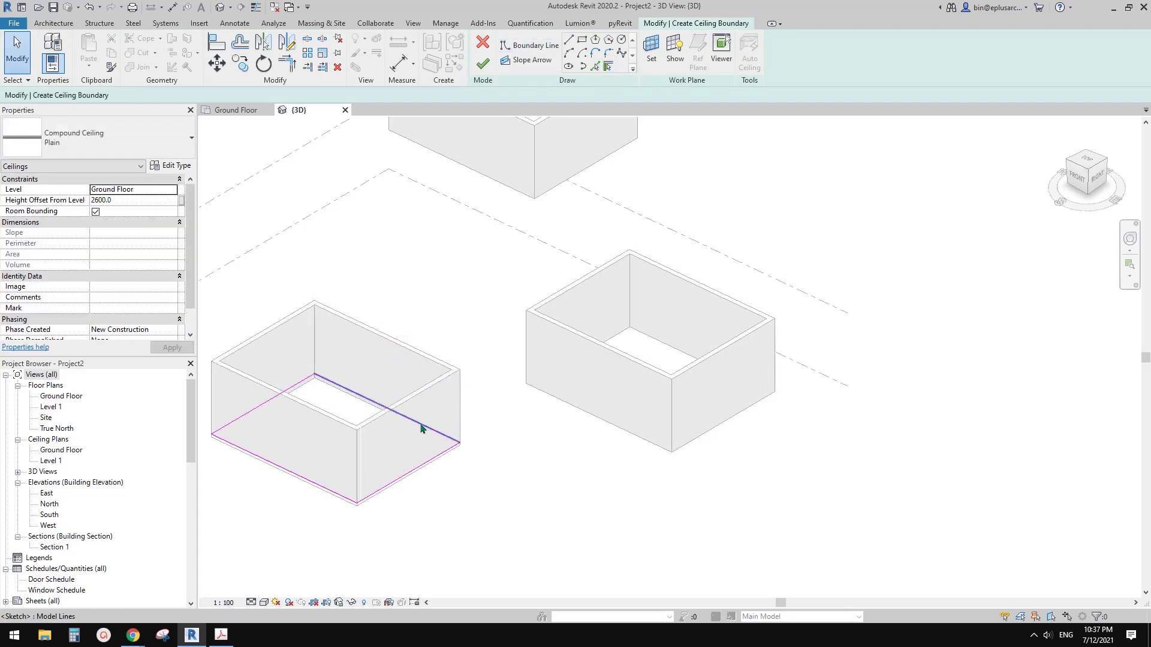
pyautogui.moveTo(485, 404); pyautogui.dragTo(524, 406, button='middle')
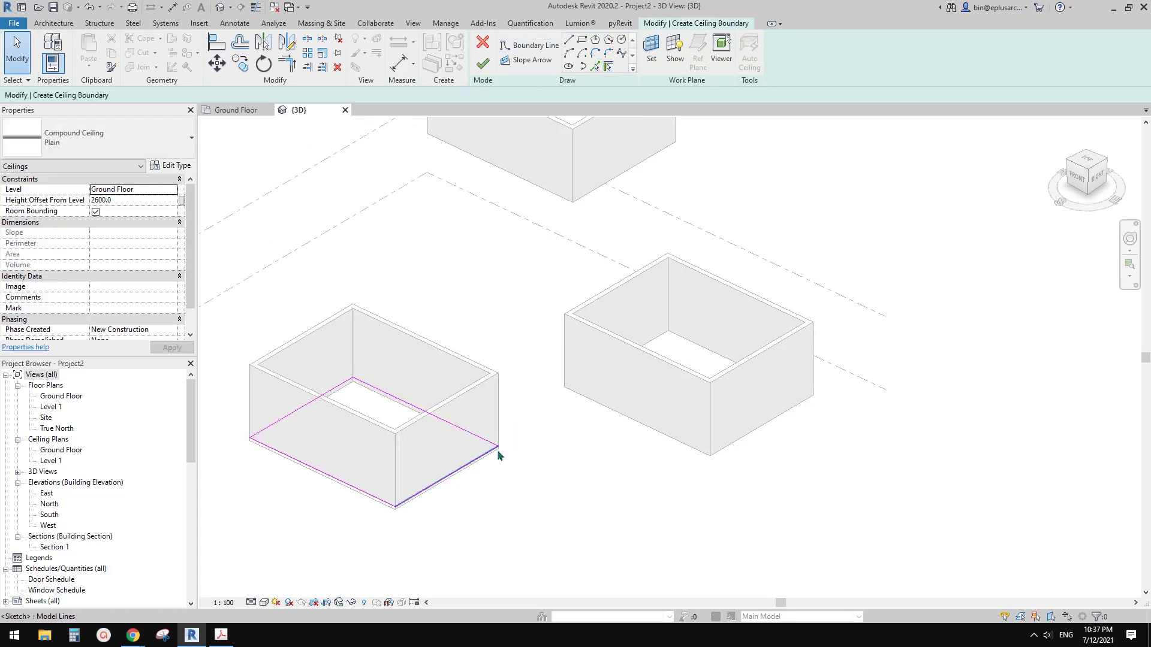
# Finish the ceiling sketch and set the ceiling's height offset from level to 4000 mm
pyautogui.click(482, 63)
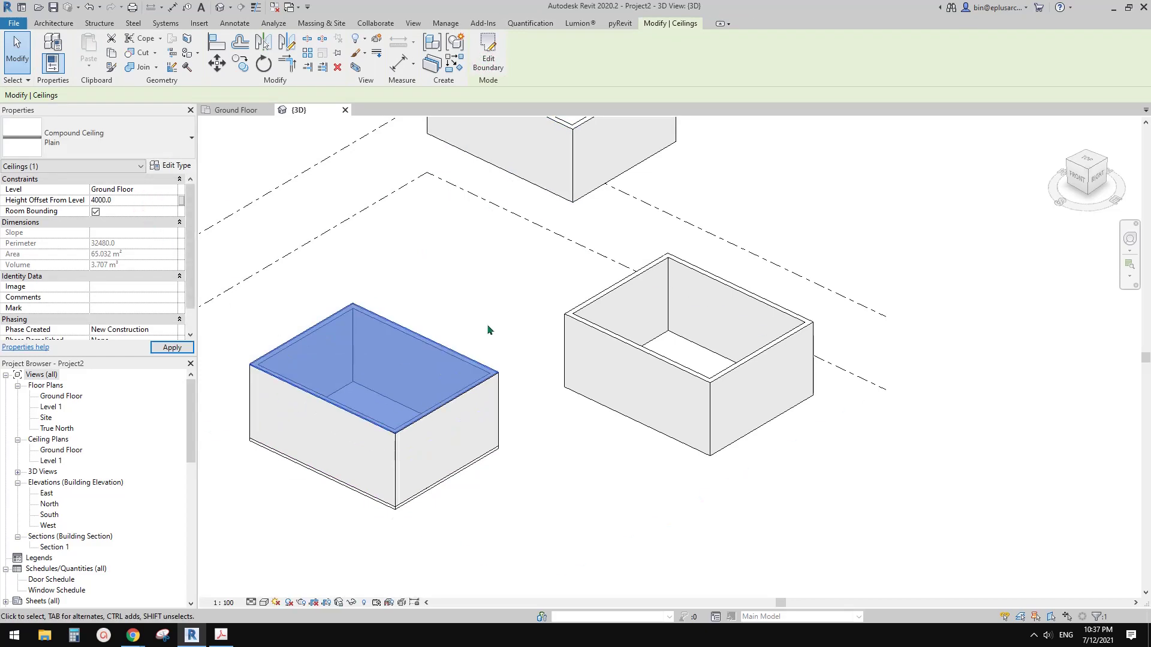
pyautogui.scroll(3, 433, 407)
pyautogui.press('Escape')
pyautogui.scroll(-3, 411, 429)
pyautogui.keyDown('shift'); pyautogui.moveTo(453, 468); pyautogui.dragTo(419, 467, button='middle'); pyautogui.keyUp('shift')
pyautogui.keyDown('shift'); pyautogui.moveTo(524, 437); pyautogui.dragTo(480, 472, button='middle'); pyautogui.keyUp('shift')
pyautogui.scroll(-1, 491, 471)
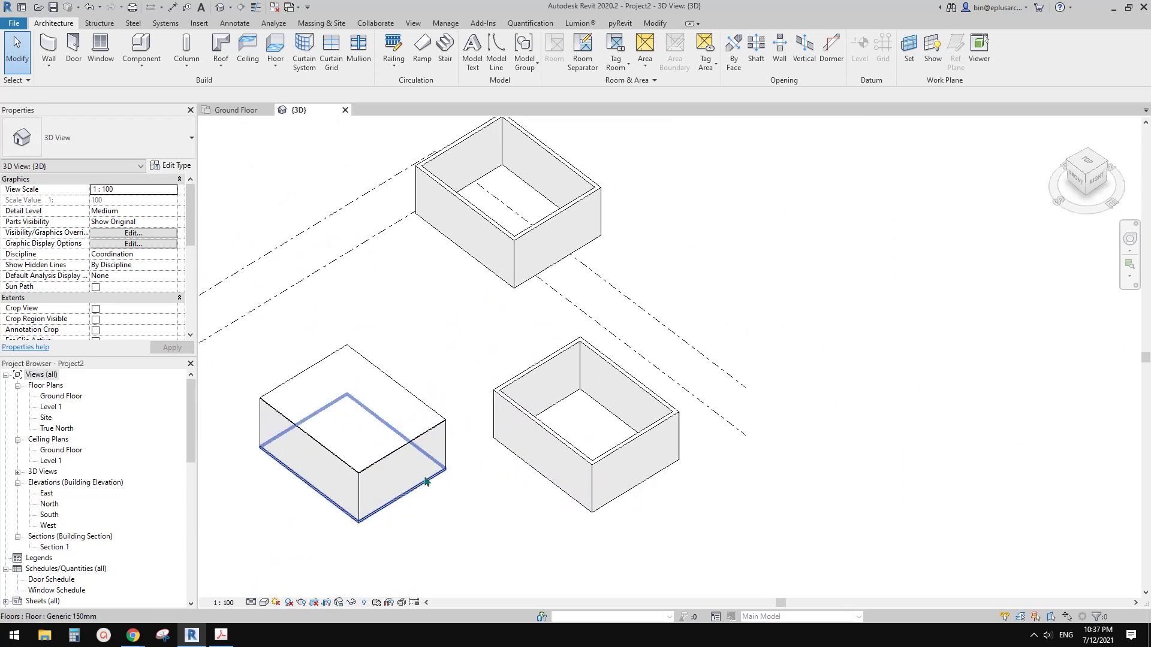
# Start a floor matching the existing Generic 150mm one and pick the four walls of the middle-height enclosure as its boundary
pyautogui.click(426, 483)
pyautogui.scroll(1, 539, 482)
pyautogui.press('c')
pyautogui.press('s')
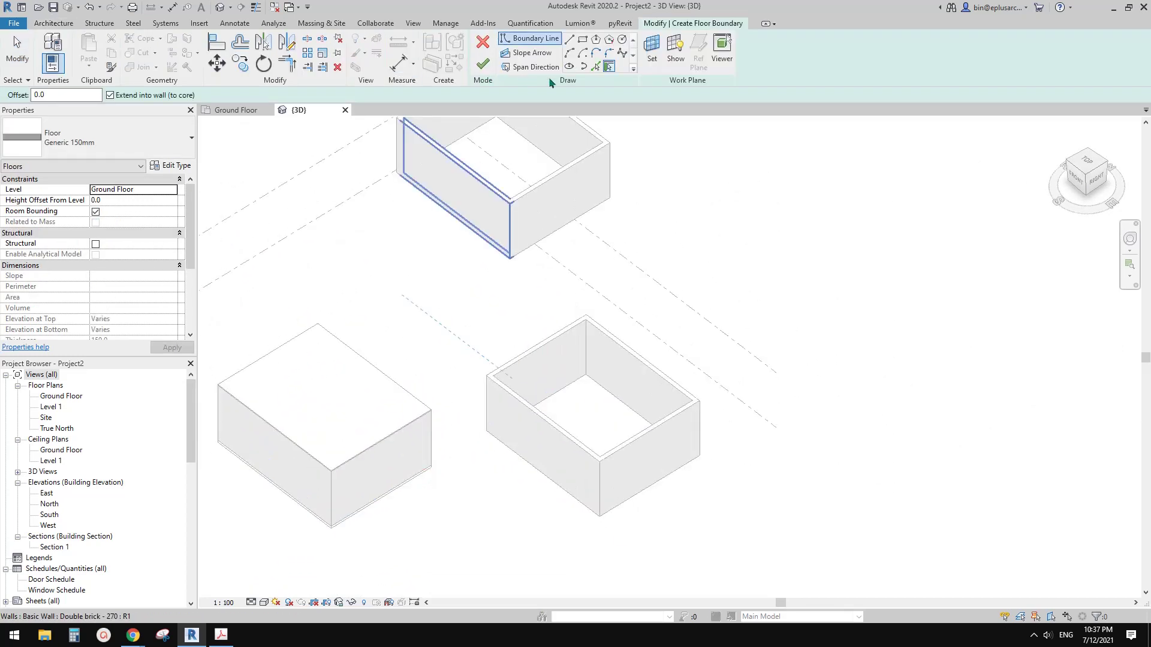
pyautogui.click(611, 64)
pyautogui.press('Tab')
pyautogui.click(663, 380)
pyautogui.press('Escape')
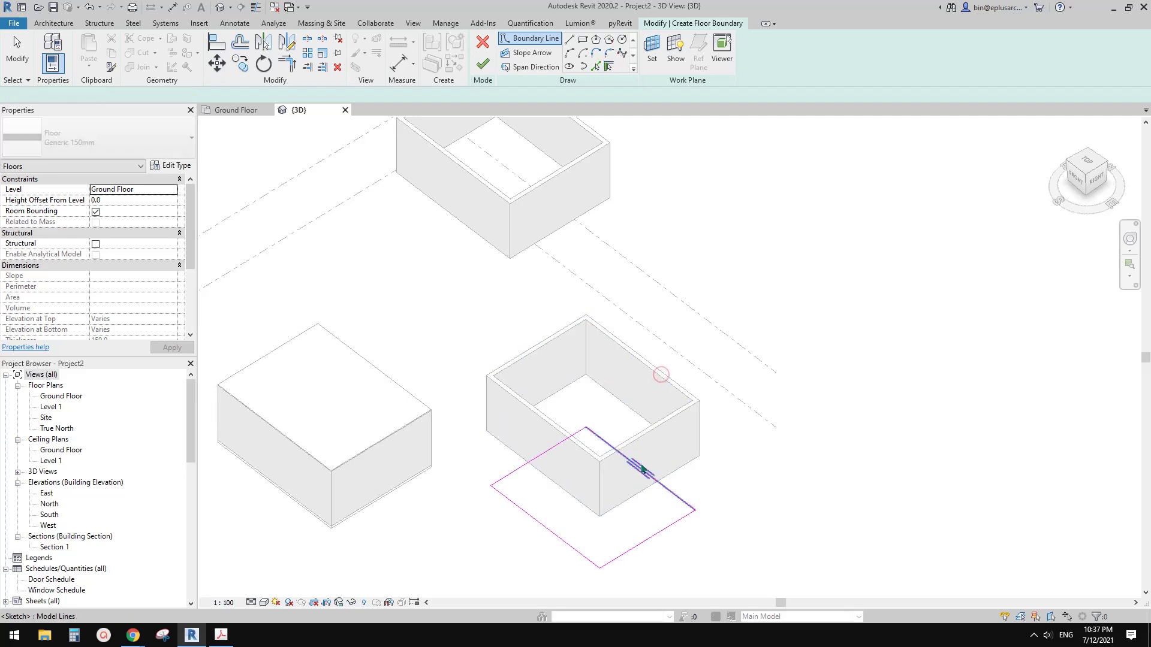
# Turn off Extend into wall (to core) for the middle-height enclosure's four floor boundary lines and finish the floor
pyautogui.moveTo(380, 256); pyautogui.dragTo(375, 255, button='middle')
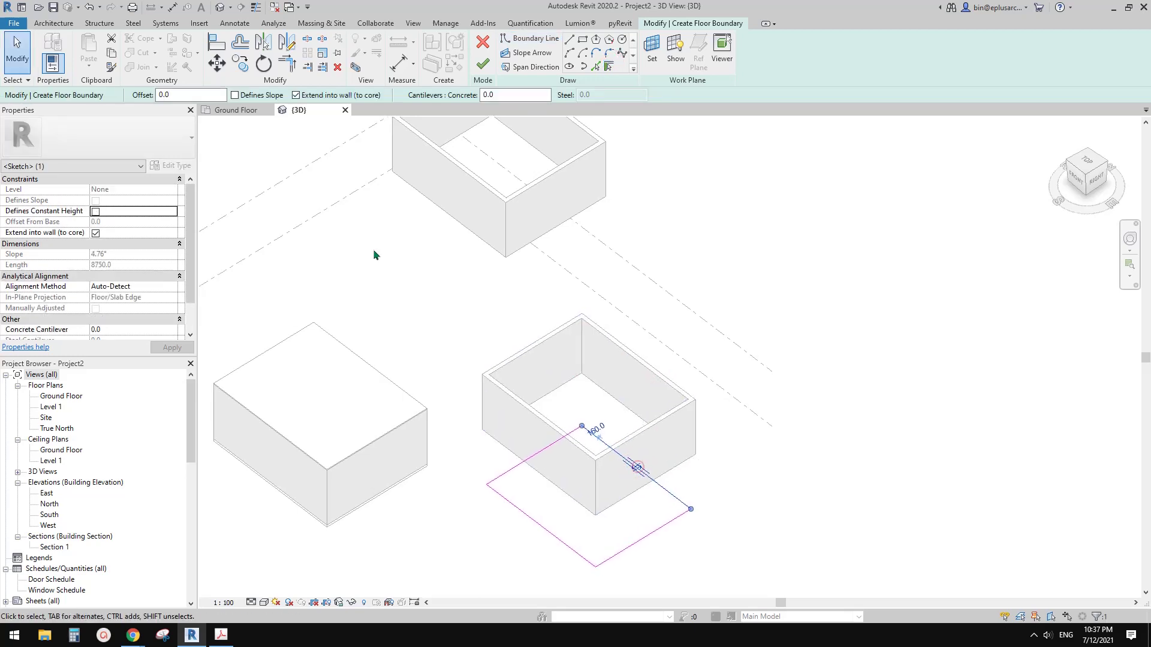
pyautogui.click(376, 255)
pyautogui.press('Tab')
pyautogui.click(606, 443)
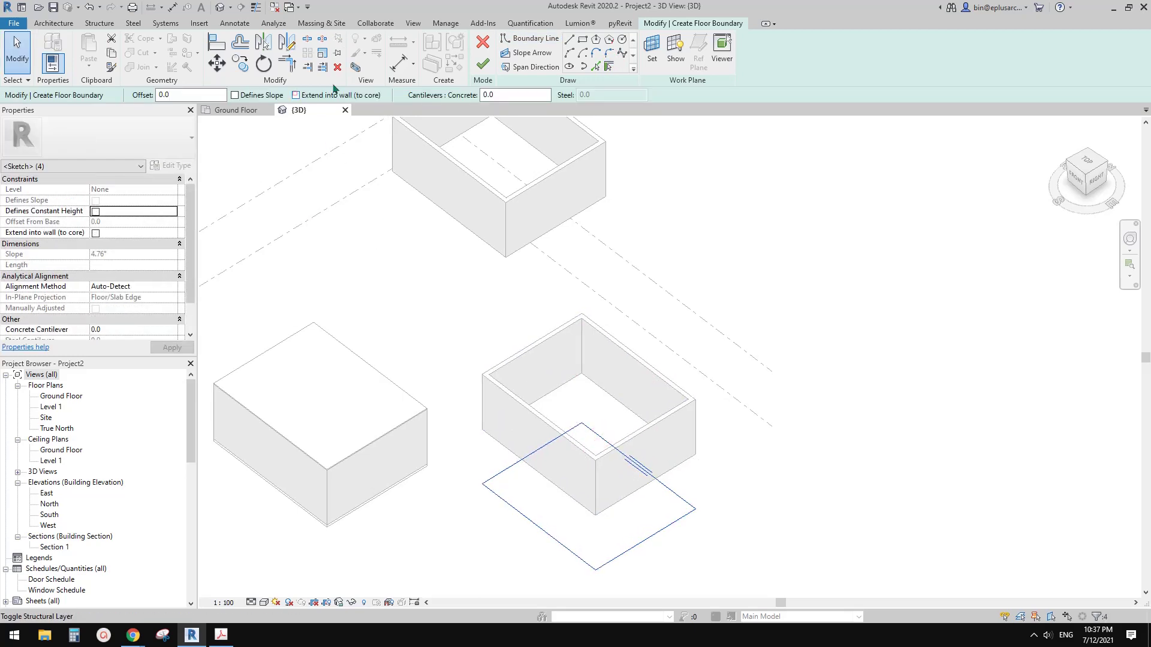
pyautogui.click(483, 65)
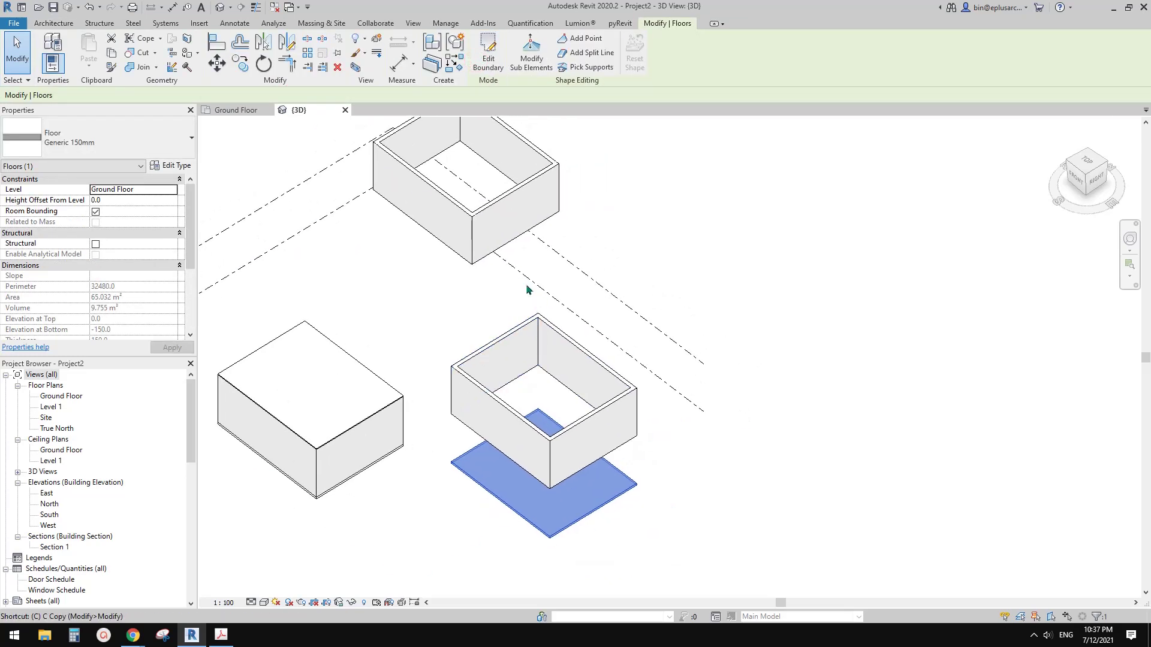
# Start another Generic 150mm floor on the Ground Floor and pick the four walls of the highest enclosure as its boundary
pyautogui.click(608, 66)
pyautogui.press('Tab')
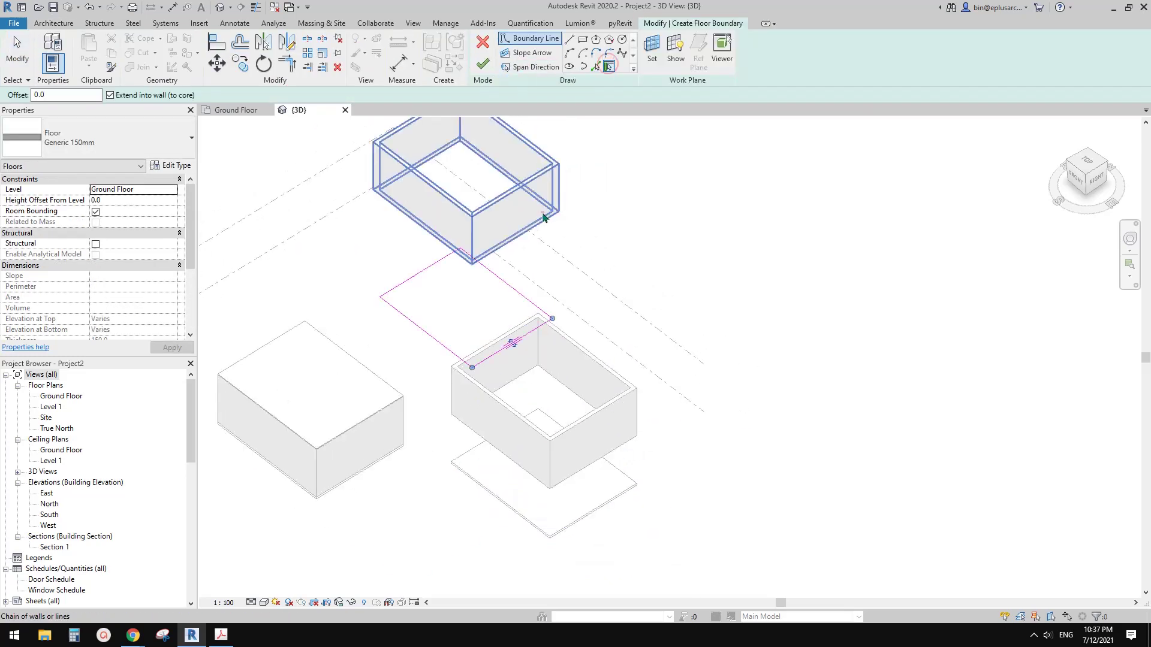
pyautogui.click(542, 213)
pyautogui.press('Escape')
# Turn off Extend into wall (to core) for the highest enclosure's four floor boundary lines and finish the floor
pyautogui.click(541, 378)
pyautogui.click(520, 395)
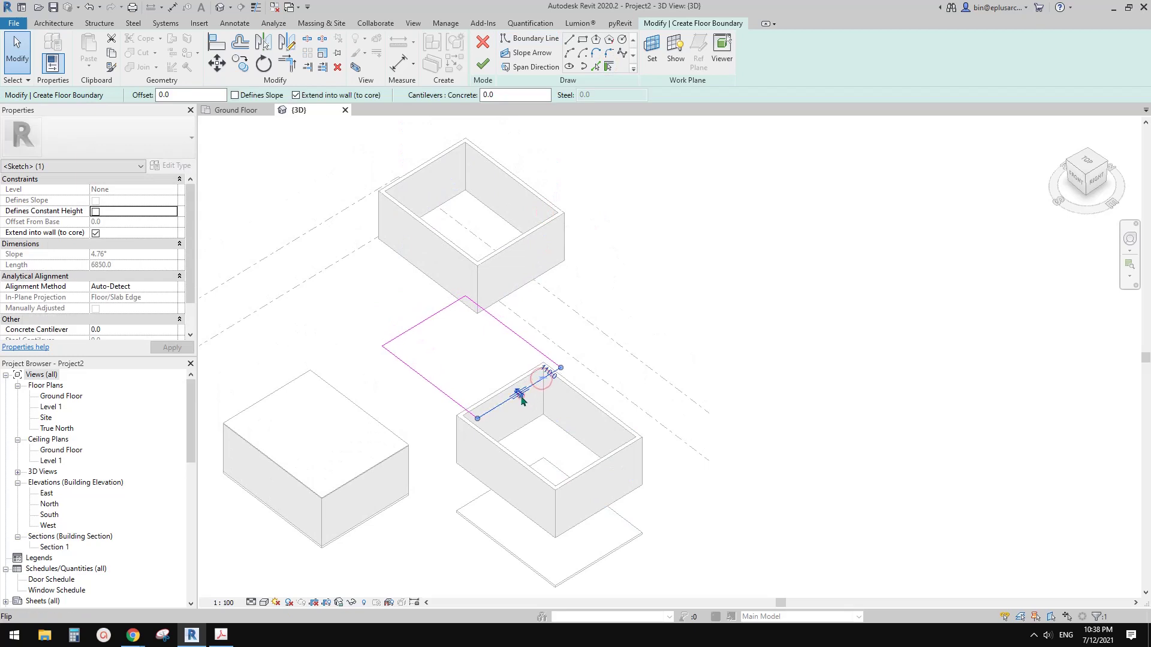
pyautogui.press('Escape')
pyautogui.press('Tab')
pyautogui.click(543, 357)
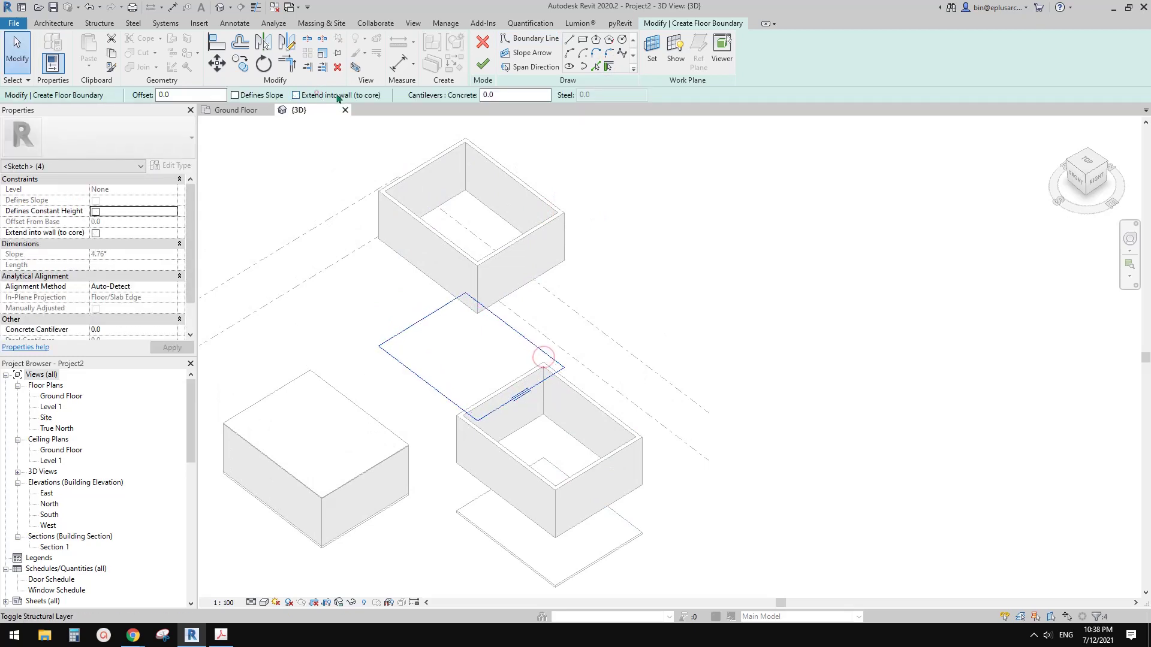
pyautogui.click(482, 63)
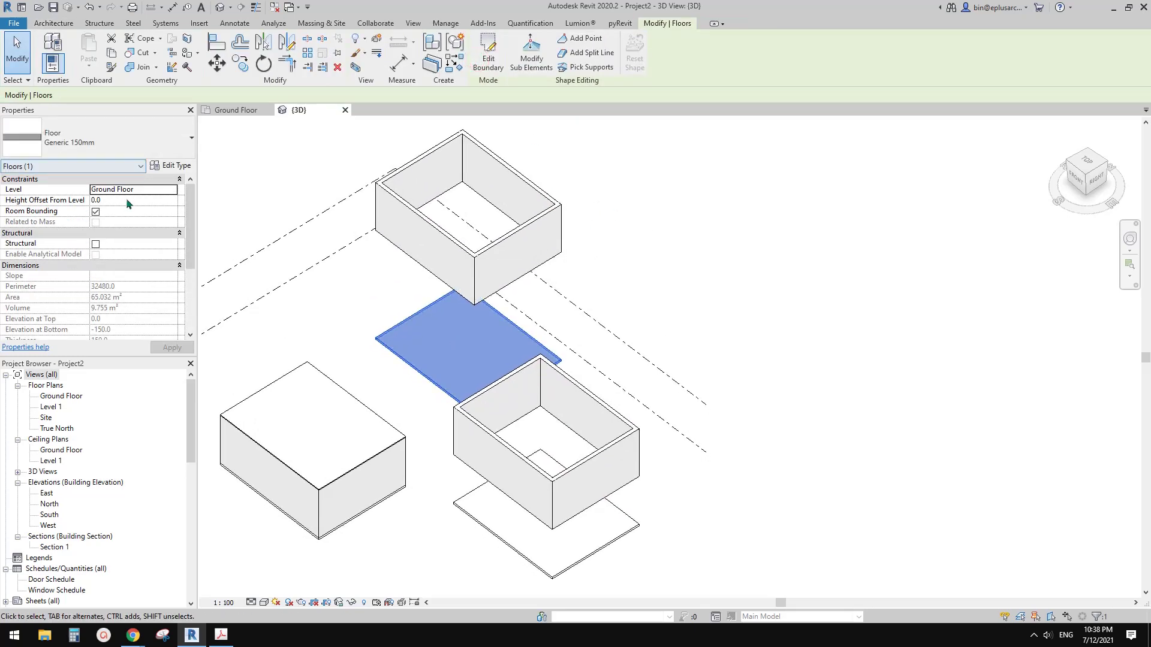
# Set the height offset from level to 9000 mm for the highest enclosure's floor and 4000 mm for the middle enclosure's floor
pyautogui.write('900')
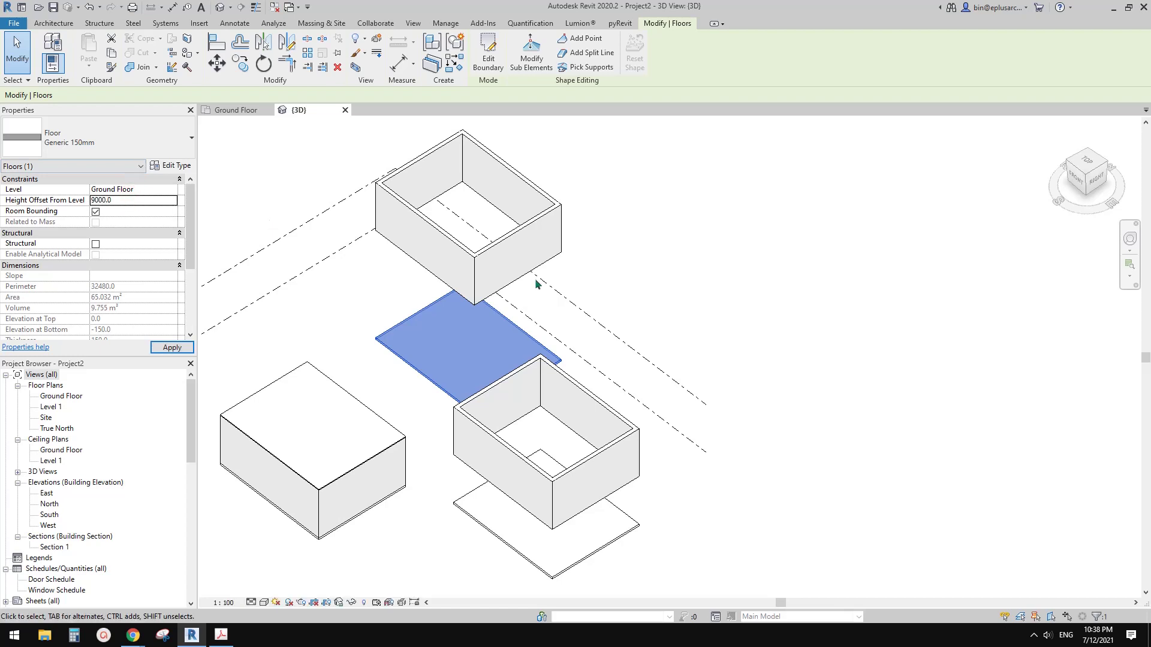
pyautogui.click(622, 520)
pyautogui.write('4')
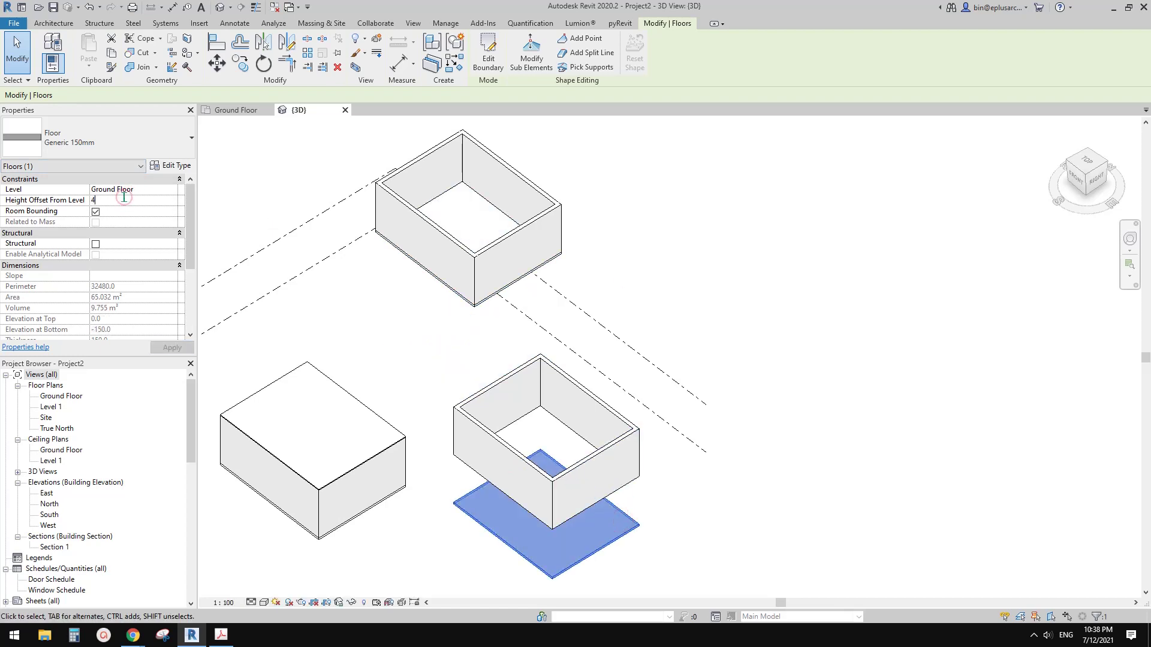
pyautogui.write('000')
# Start a sketched Plain compound ceiling like the existing one and pick the four walls of the middle-height enclosure as its boundary
pyautogui.moveTo(558, 325); pyautogui.dragTo(539, 291, button='middle')
pyautogui.click(333, 405)
pyautogui.press('c')
pyautogui.press('s')
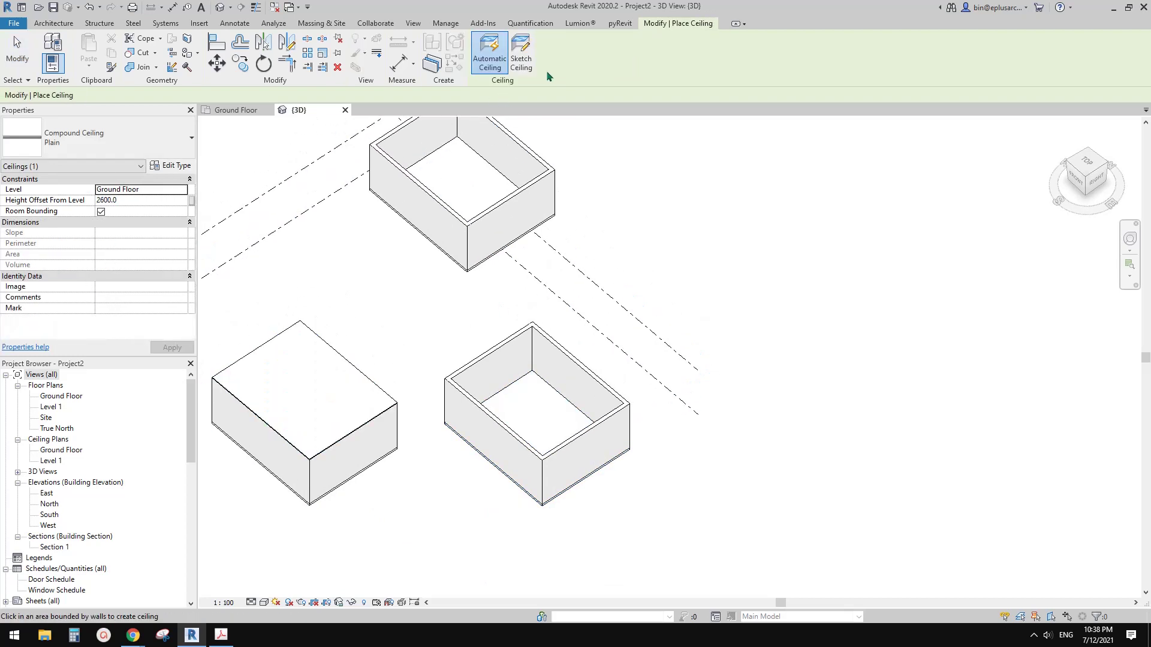
pyautogui.click(521, 63)
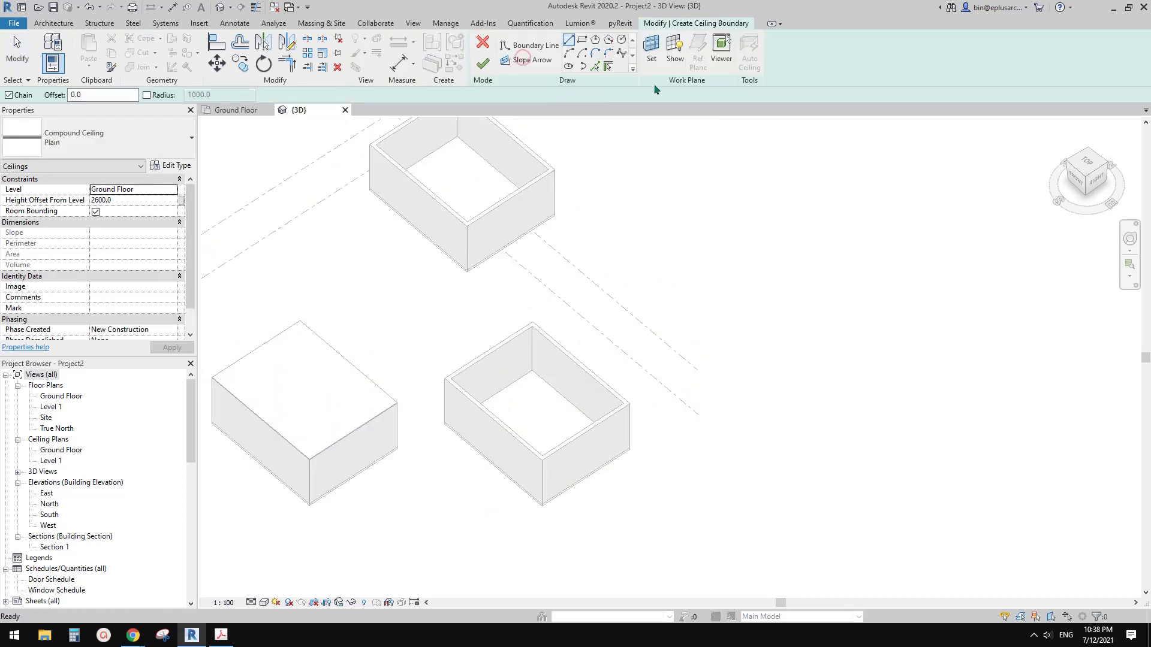
pyautogui.click(609, 68)
pyautogui.press('Tab')
pyautogui.click(599, 437)
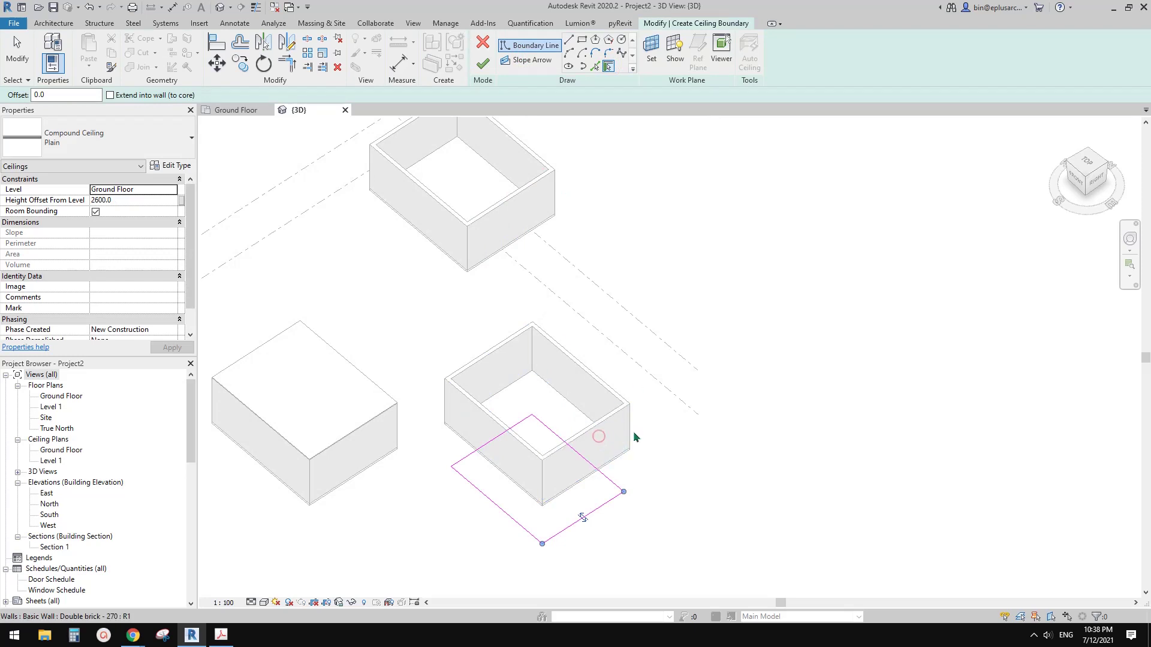
# Flip the ceiling boundary to the middle enclosure's outer wall faces and finish the ceiling with a height offset of 8000 mm
pyautogui.press('Escape')
pyautogui.click(616, 505)
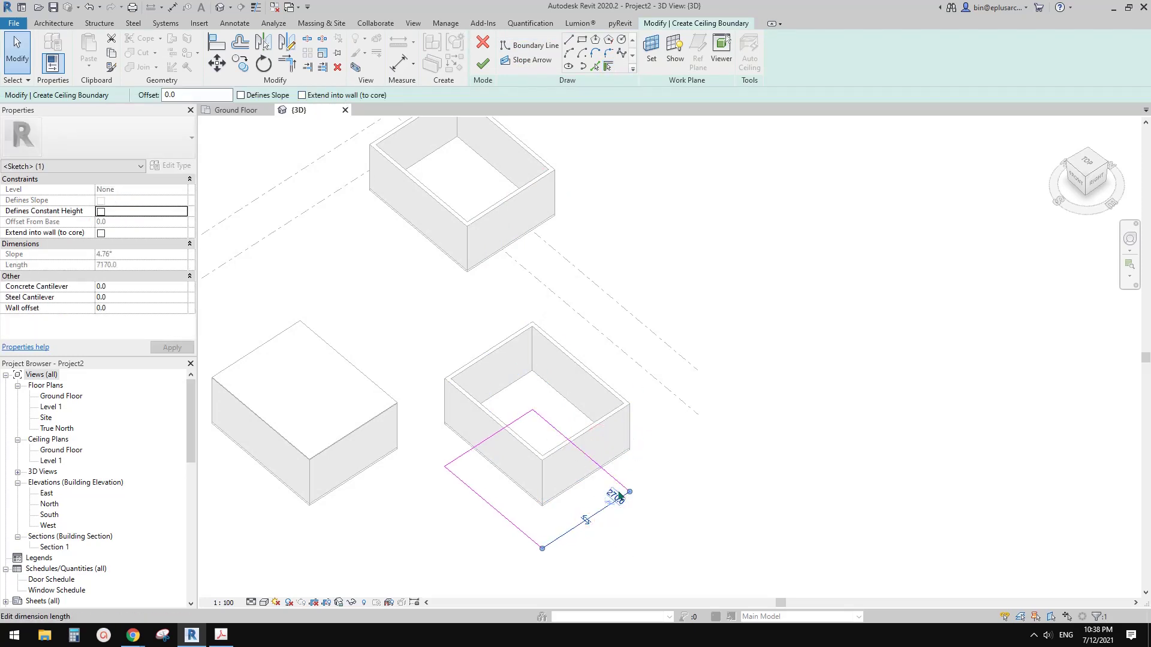
pyautogui.click(483, 63)
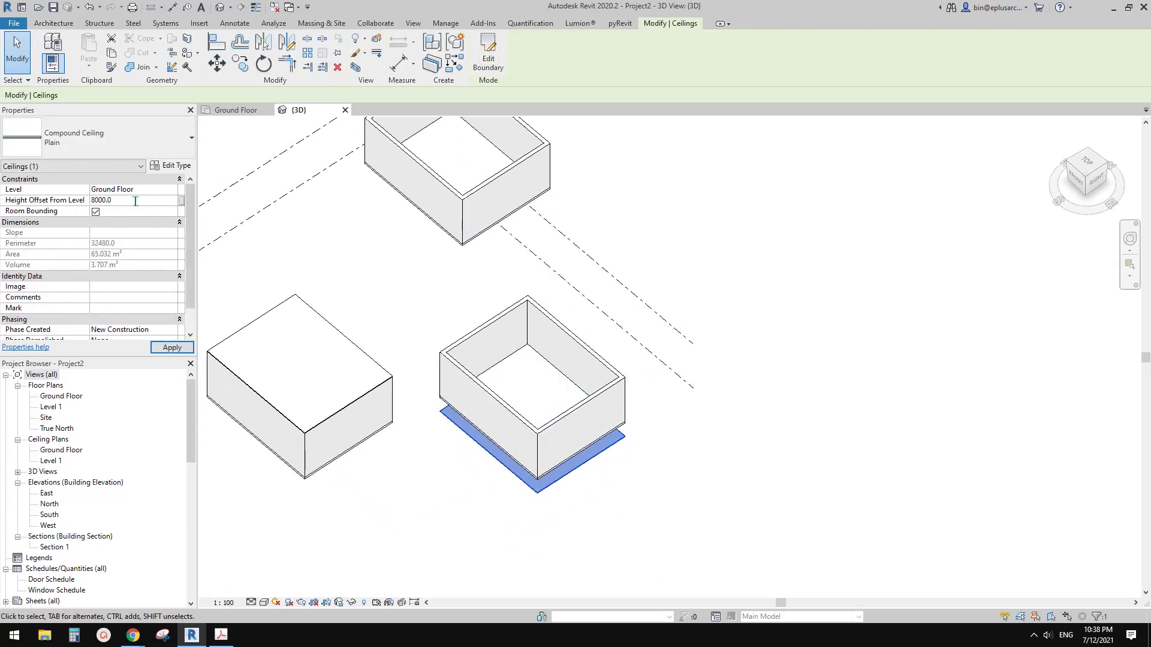
# Start another sketched Plain compound ceiling and pick the four walls of the highest enclosure as its boundary
pyautogui.moveTo(623, 252); pyautogui.dragTo(616, 360, button='middle')
pyautogui.press('c')
pyautogui.press('s')
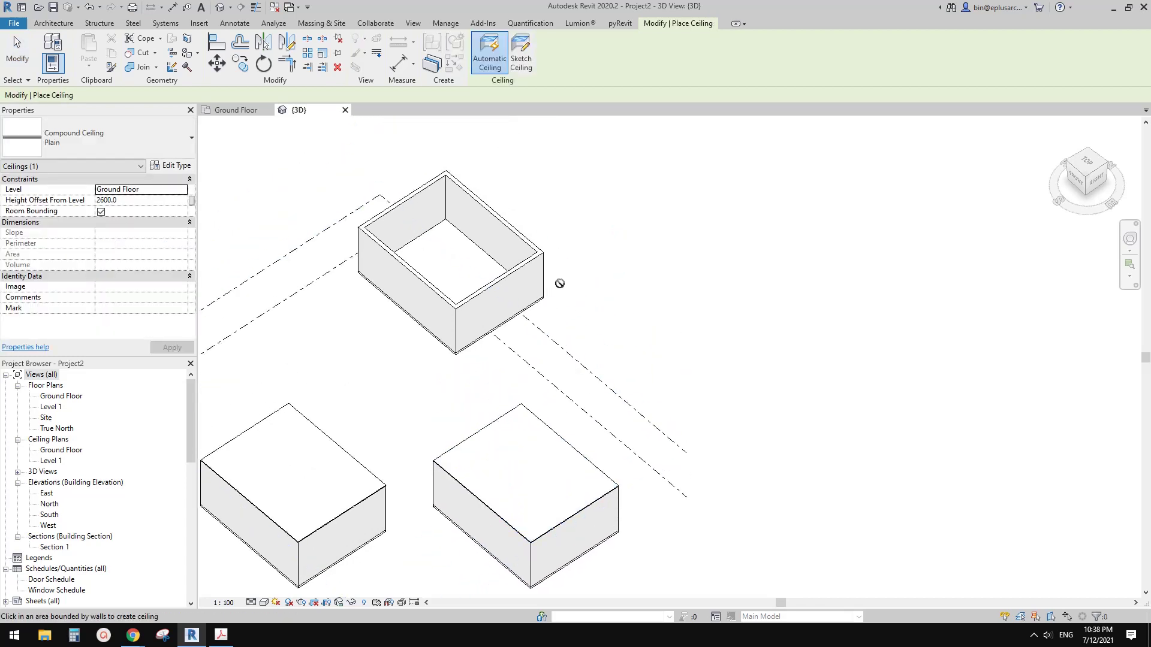
pyautogui.click(520, 54)
pyautogui.click(608, 66)
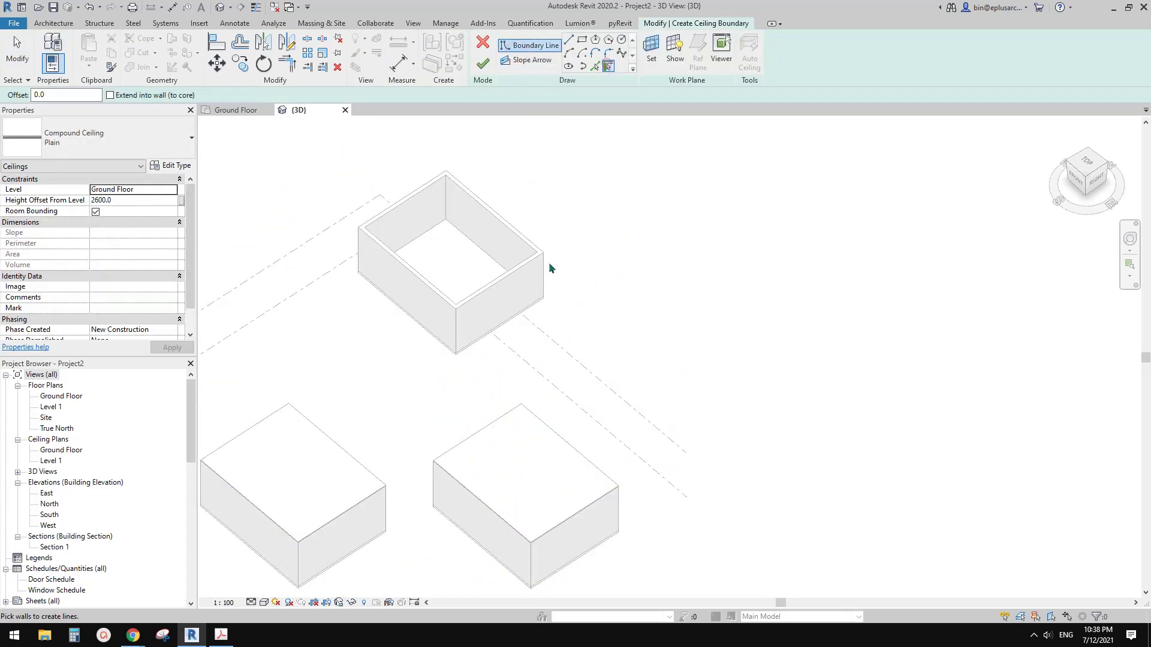
pyautogui.press('Tab')
pyautogui.click(529, 294)
# Flip the ceiling boundary to the highest enclosure's outer wall faces and finish the ceiling with a height offset of 13000 mm
pyautogui.press('Escape')
pyautogui.click(522, 407)
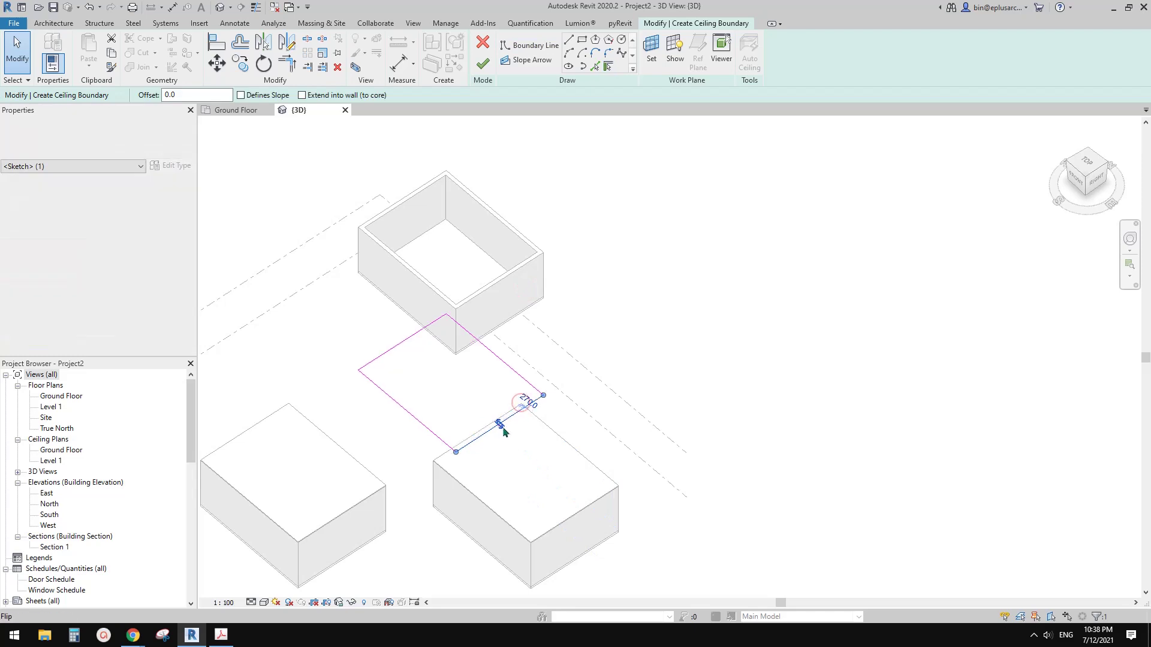
pyautogui.click(550, 422)
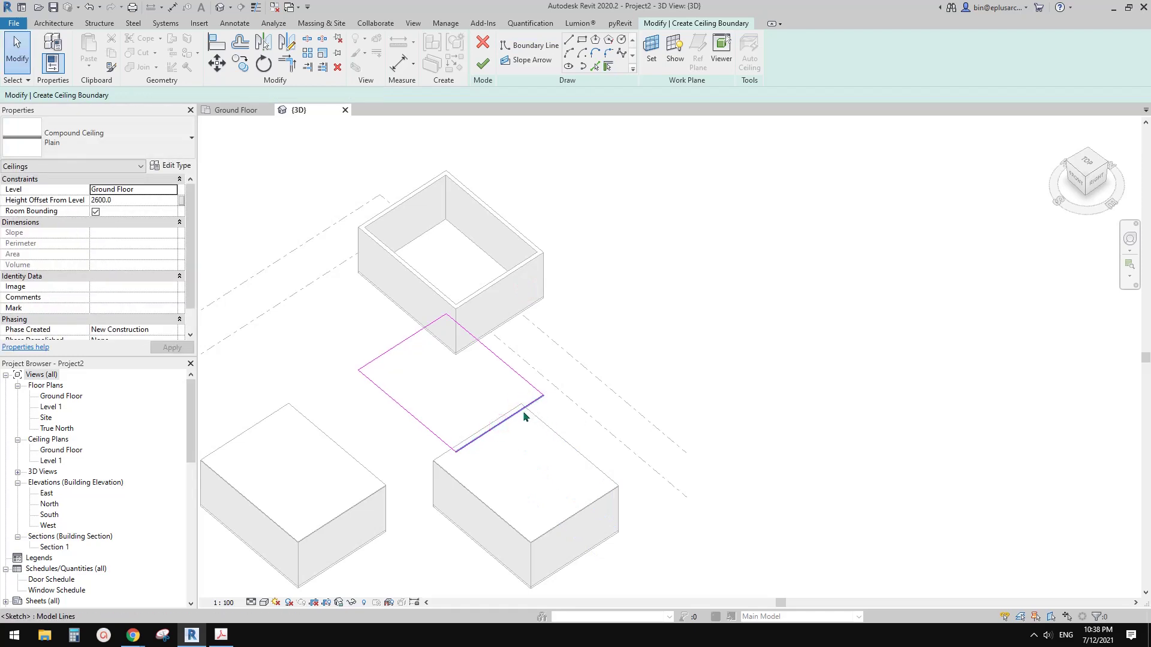
pyautogui.click(482, 63)
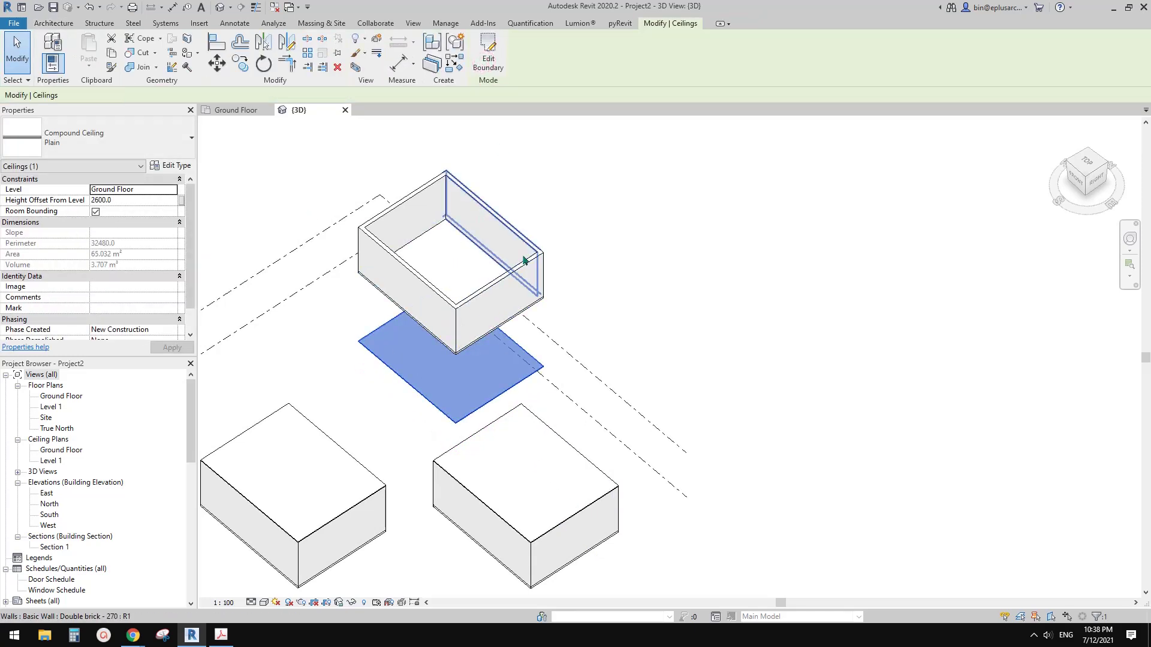
pyautogui.click(155, 202)
pyautogui.write('1300')
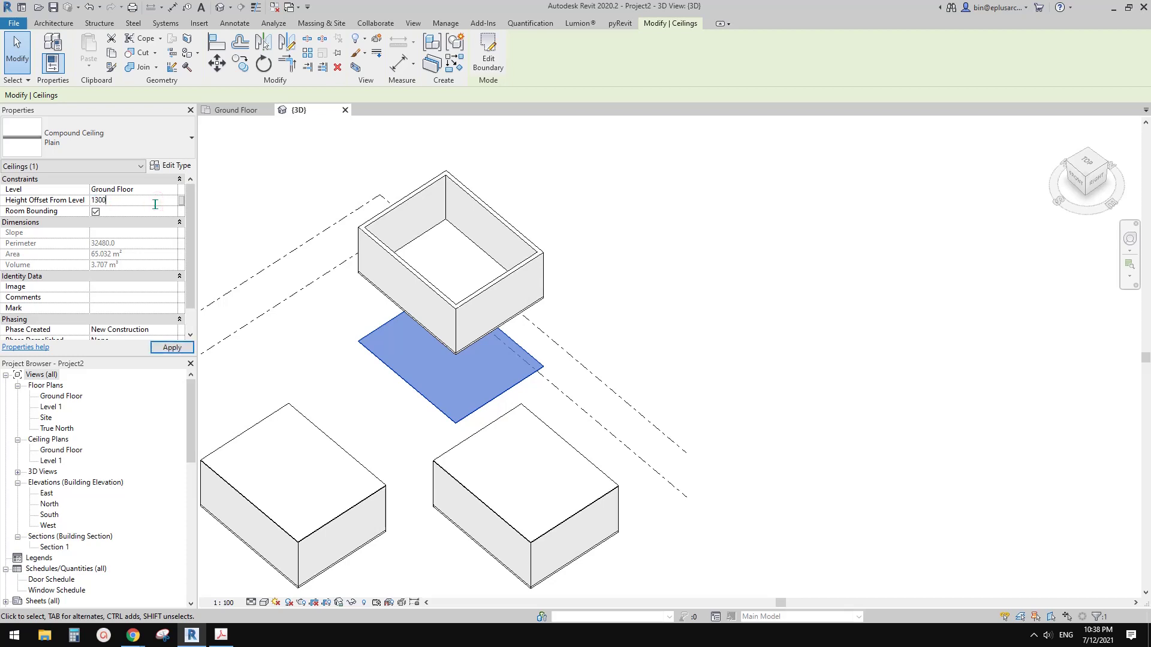
# Examine the three enclosures with their floors and ceilings from several angles in the 3D view
pyautogui.moveTo(341, 225); pyautogui.dragTo(401, 244, button='middle')
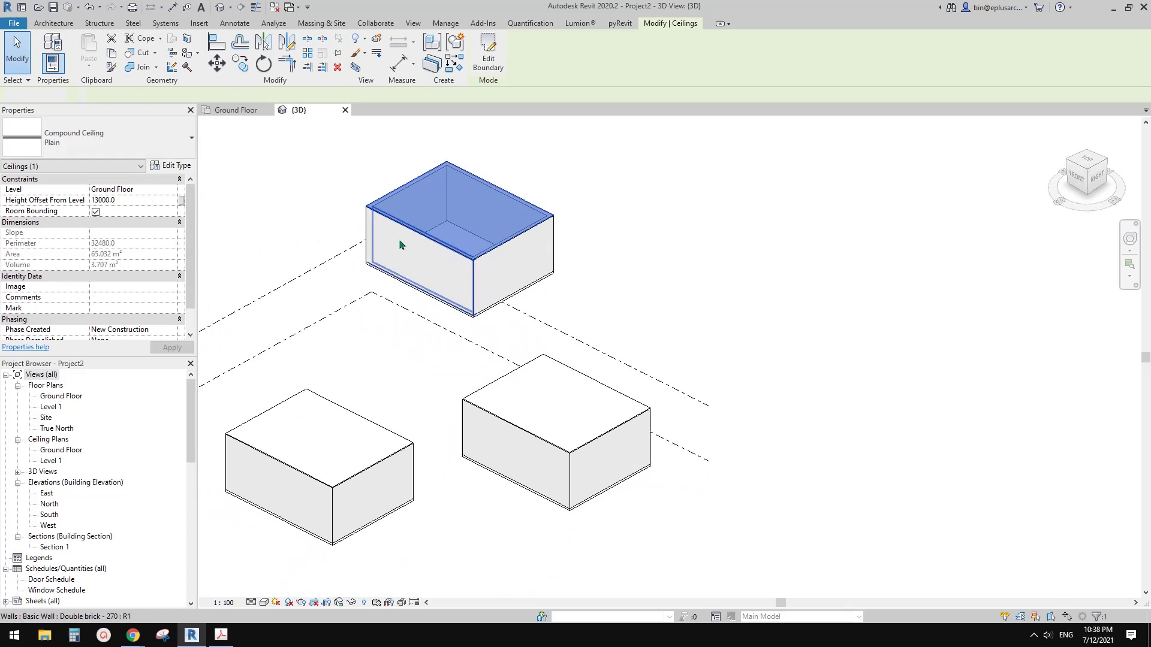
pyautogui.scroll(-1, 402, 243)
pyautogui.press('Escape')
pyautogui.moveTo(486, 277); pyautogui.dragTo(468, 266)
pyautogui.keyDown('shift'); pyautogui.moveTo(468, 267); pyautogui.dragTo(492, 278, button='middle'); pyautogui.keyUp('shift')
pyautogui.moveTo(423, 269); pyautogui.dragTo(403, 294)
pyautogui.click(476, 269)
pyautogui.click(530, 447)
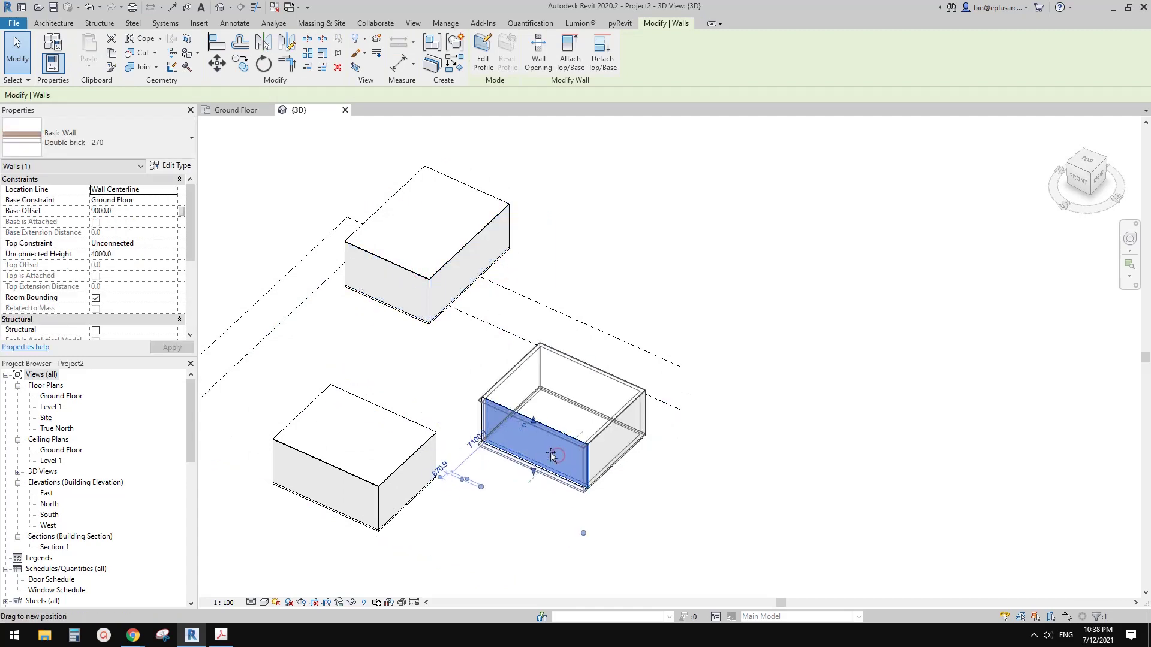
pyautogui.moveTo(607, 448); pyautogui.dragTo(591, 432)
pyautogui.keyDown('shift'); pyautogui.moveTo(598, 411); pyautogui.dragTo(572, 440, button='middle'); pyautogui.keyUp('shift')
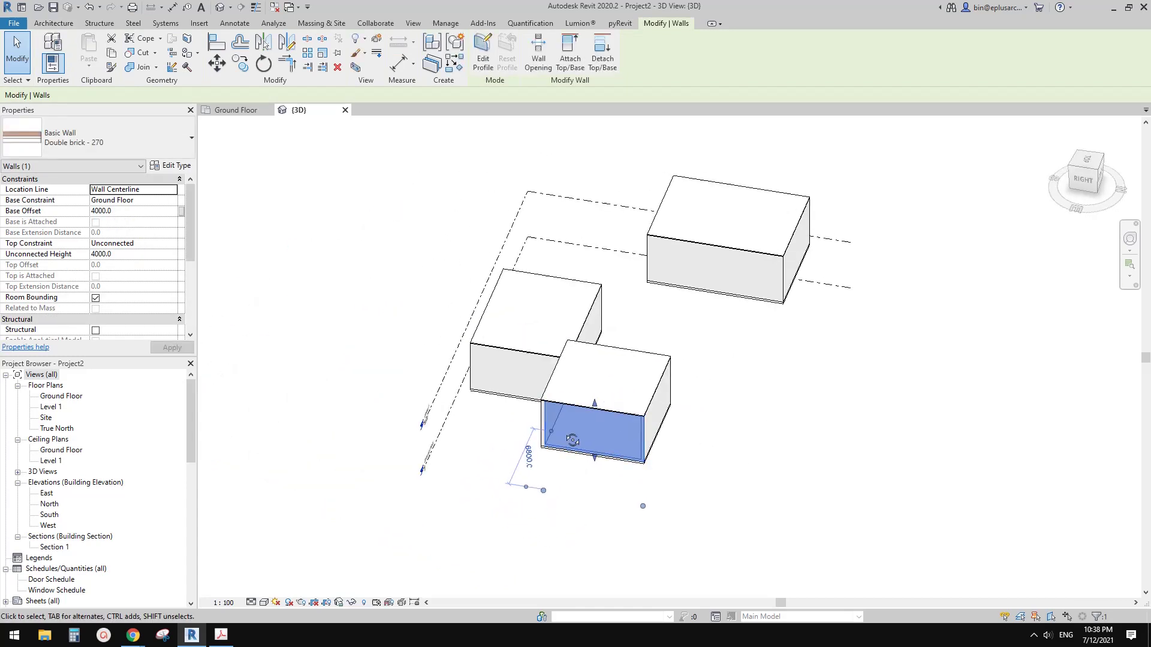
pyautogui.moveTo(664, 409)
pyautogui.mouseDown()
pyautogui.moveTo(691, 413)
pyautogui.moveTo(666, 429)
pyautogui.mouseUp()
pyautogui.click(664, 427)
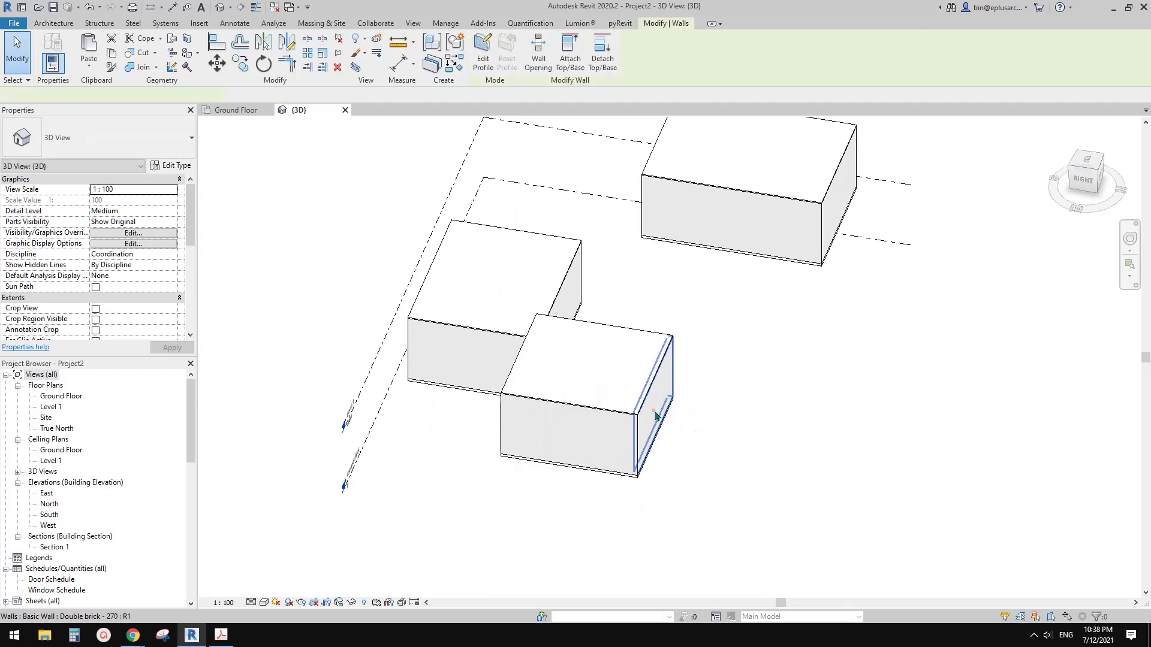
pyautogui.keyDown('shift'); pyautogui.moveTo(659, 425); pyautogui.dragTo(571, 464, button='middle'); pyautogui.keyUp('shift')
pyautogui.press('Escape')
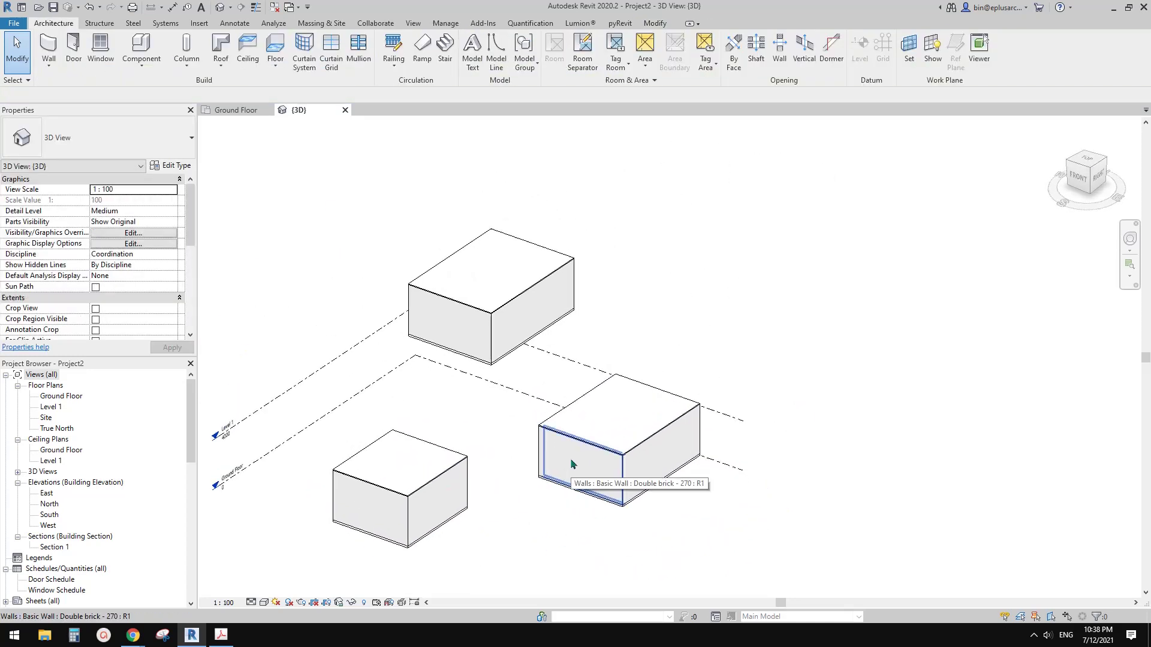
# Select all Double brick - 270 walls of the three boxes together and change their type to Generic 300mm Wall
pyautogui.scroll(3, 528, 446)
pyautogui.click(397, 426)
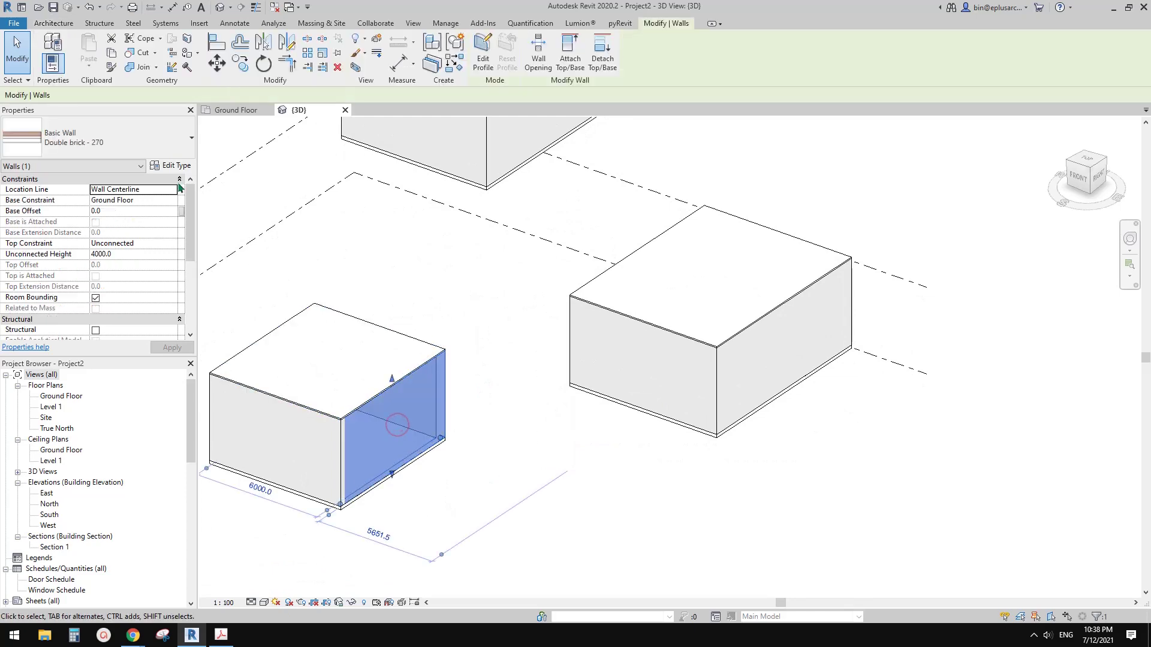
pyautogui.click(523, 433)
pyautogui.click(413, 422)
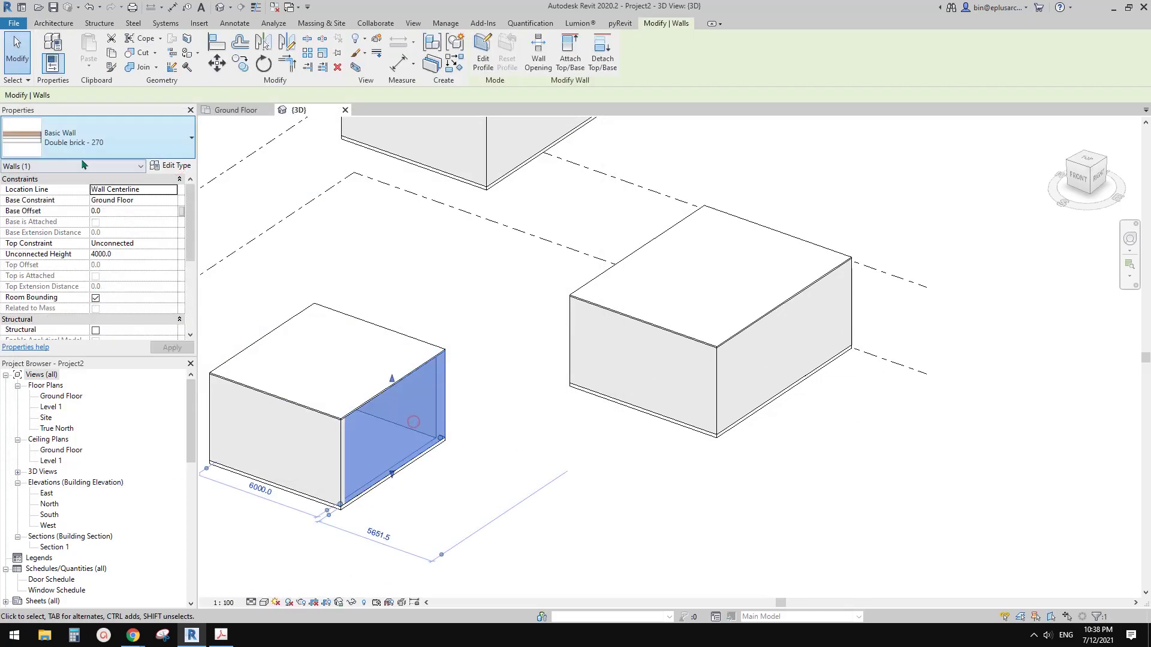
pyautogui.press('Escape')
pyautogui.click(419, 419)
pyautogui.press('s')
pyautogui.press('a')
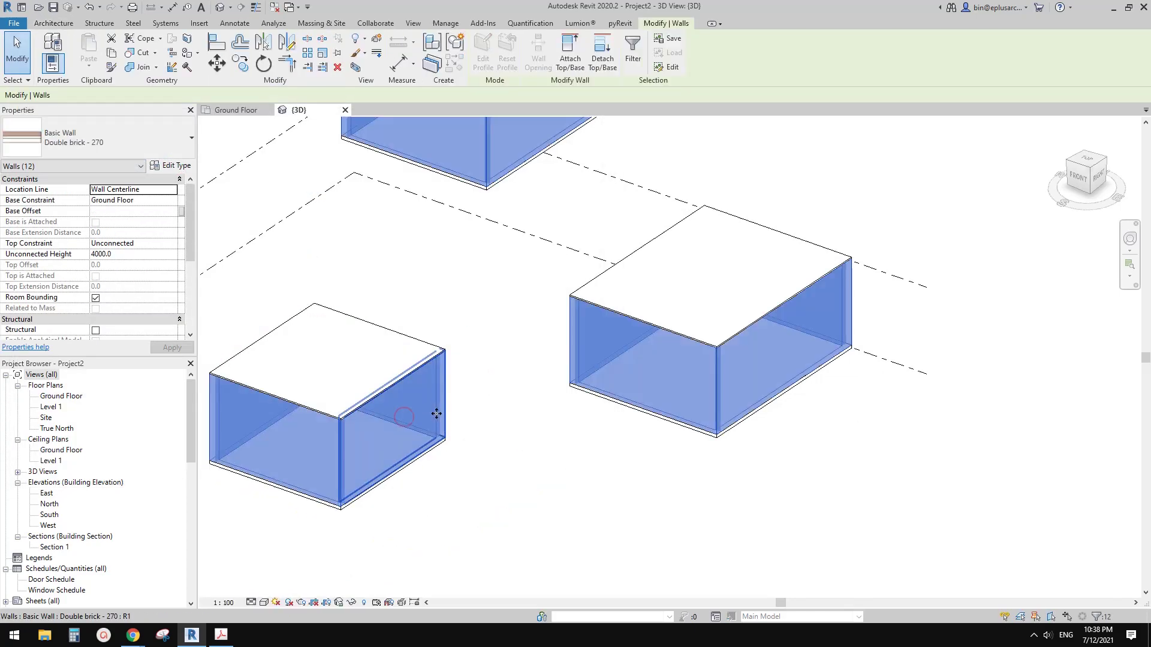
pyautogui.click(144, 142)
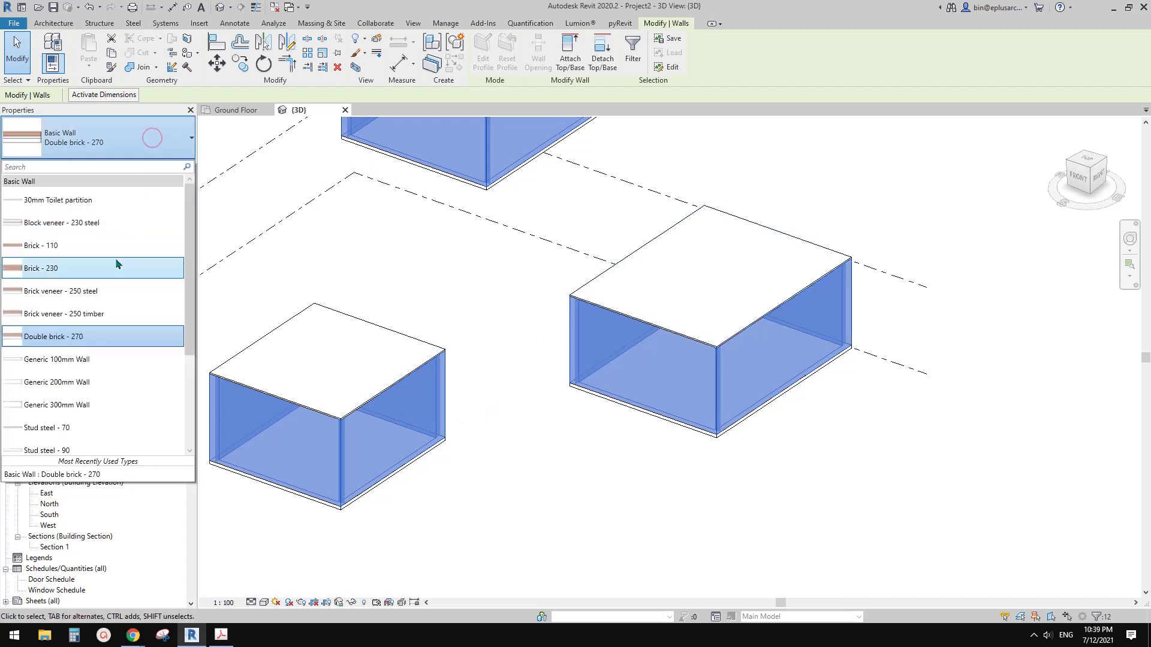
pyautogui.scroll(-3, 68, 311)
pyautogui.click(63, 319)
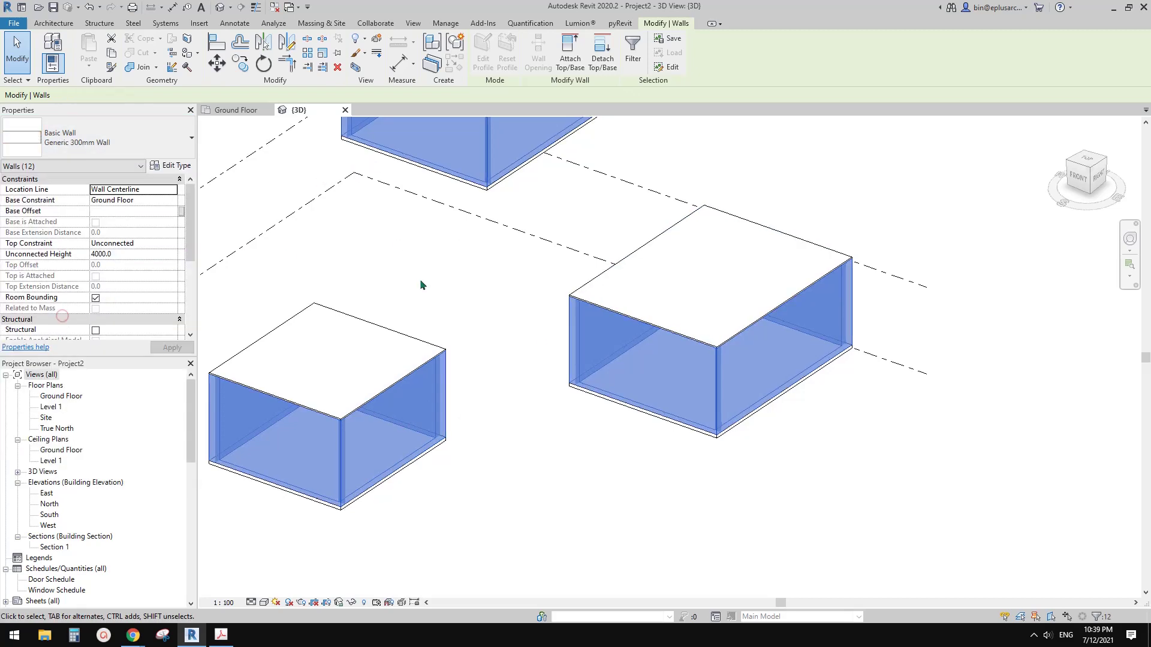
pyautogui.moveTo(437, 293); pyautogui.dragTo(483, 256, button='middle')
pyautogui.scroll(-1, 483, 255)
pyautogui.press('Escape')
# Check the layer structure and material of the Generic 300mm Wall type used by the lowest box's wall
pyautogui.click(449, 387)
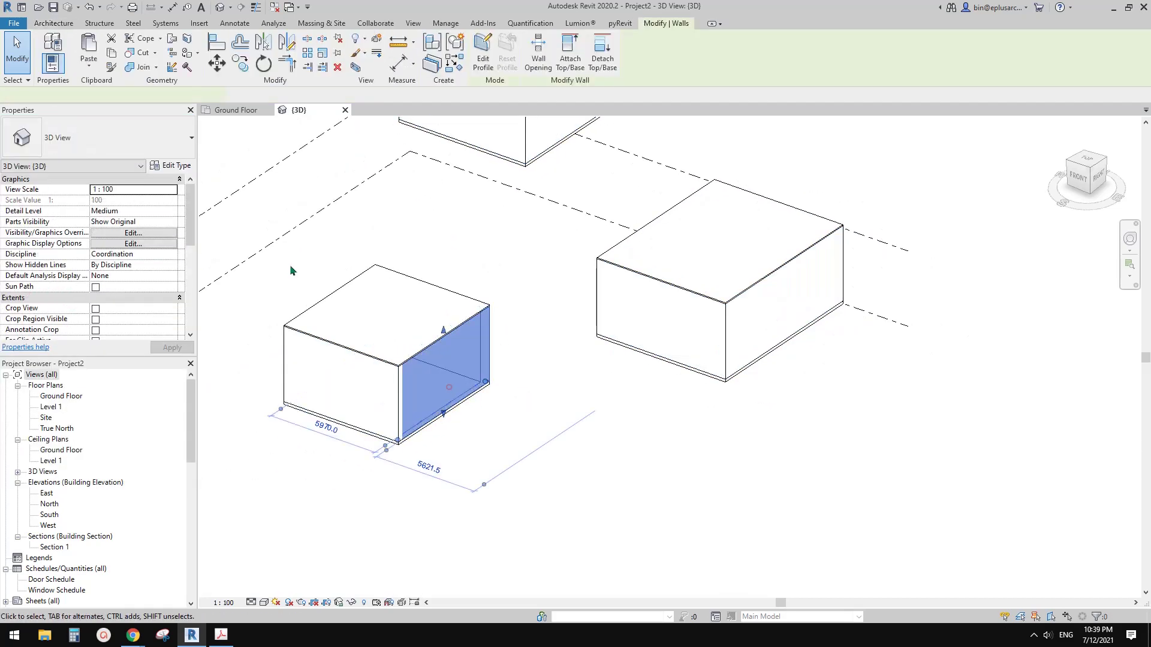
pyautogui.click(171, 166)
pyautogui.click(444, 226)
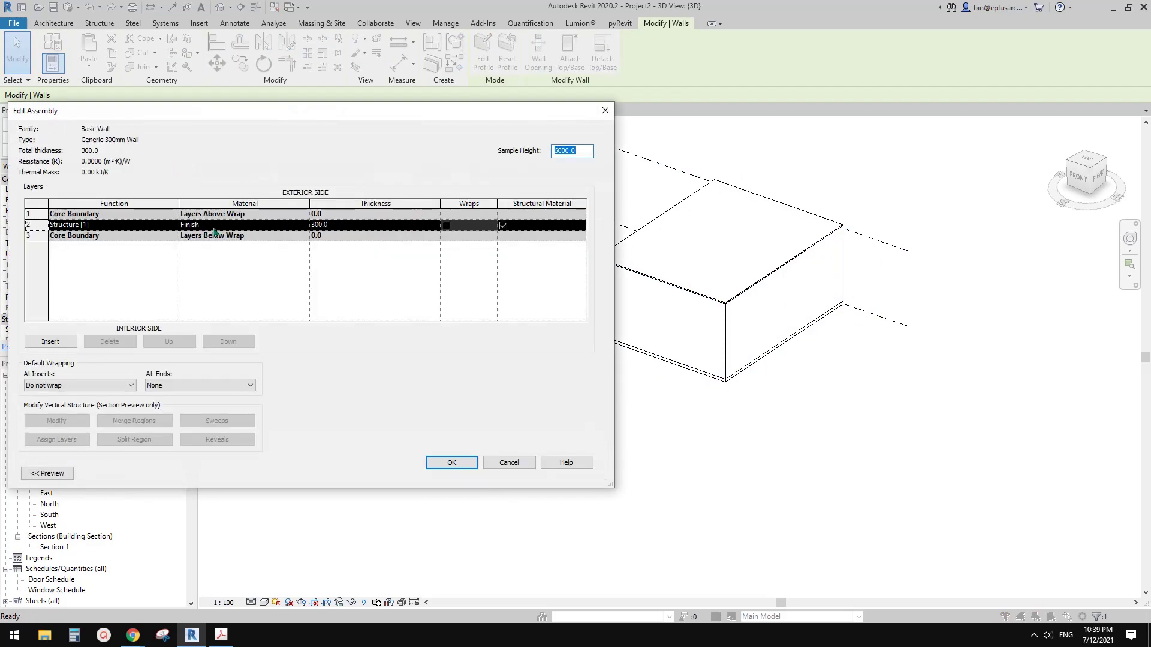
pyautogui.click(452, 462)
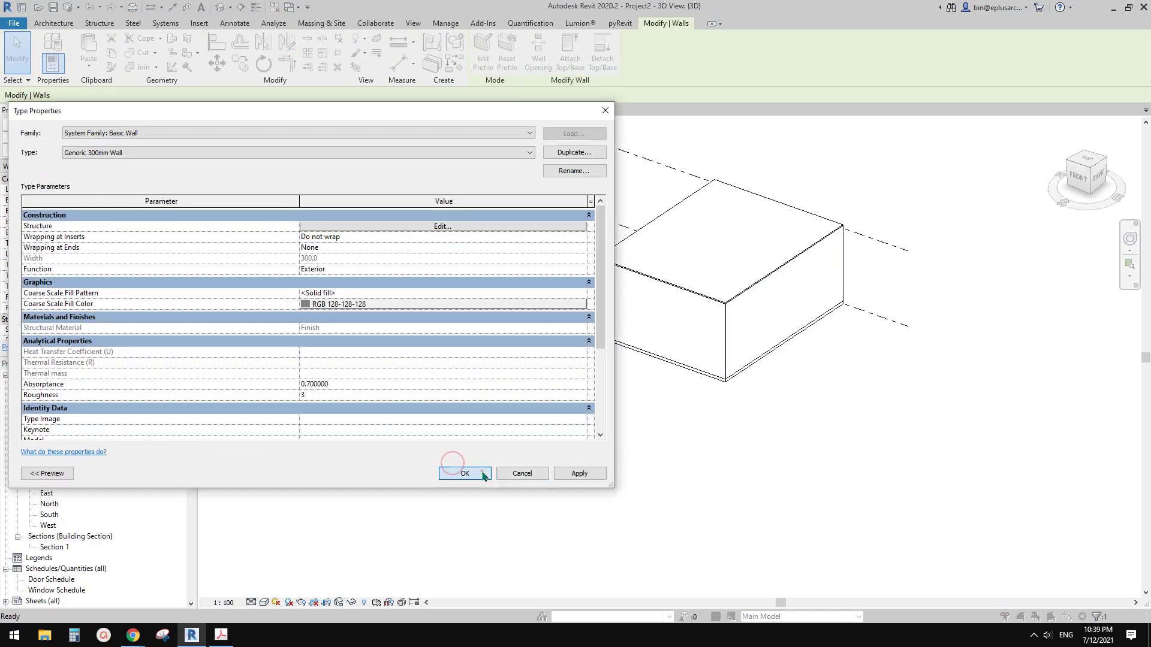
# Duplicate the lowest box's floor type as Generic 150mm 2 and set its structure layer material to finish
pyautogui.click(463, 473)
pyautogui.press('Escape')
pyautogui.click(453, 411)
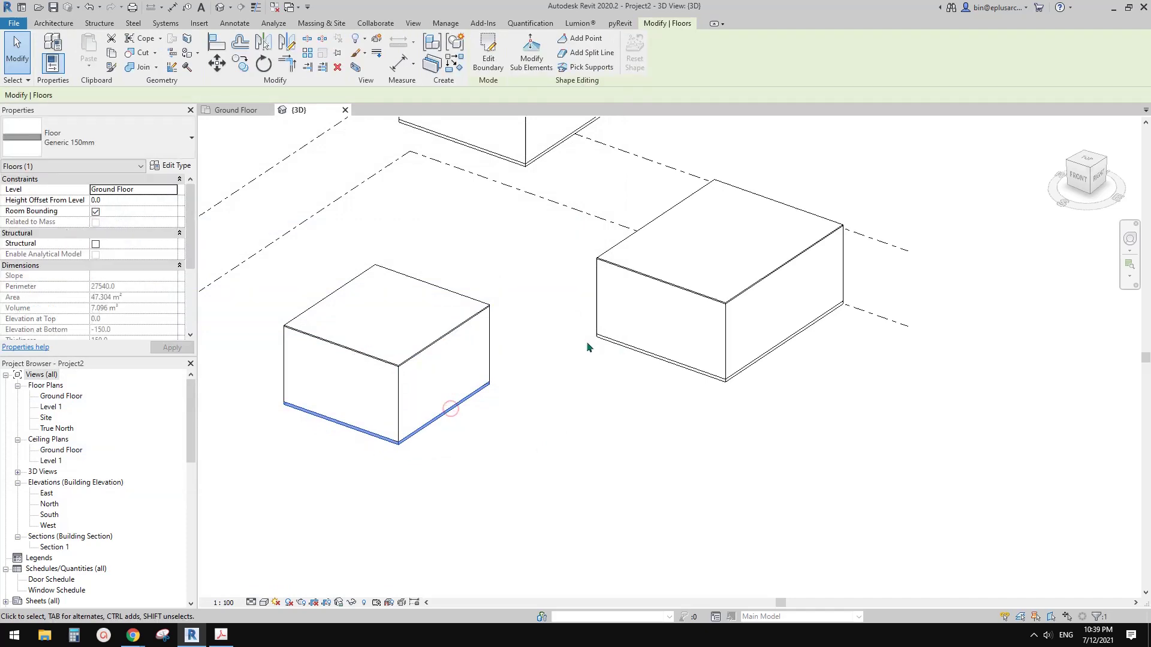
pyautogui.click(175, 167)
pyautogui.click(574, 152)
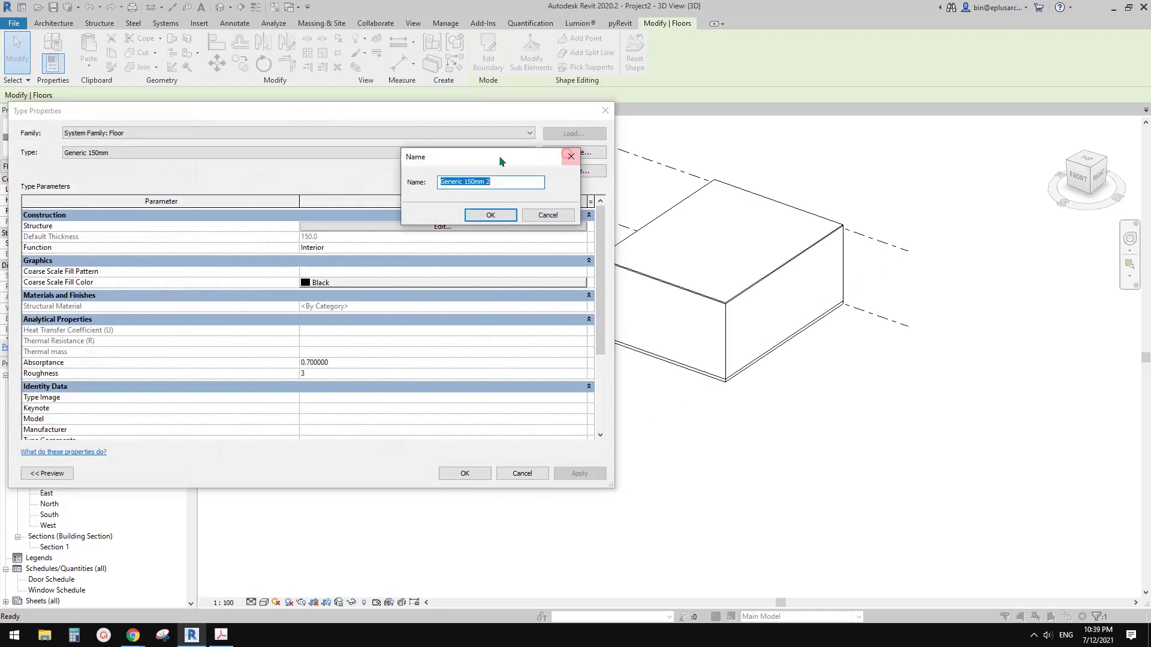
pyautogui.click(485, 215)
pyautogui.click(392, 226)
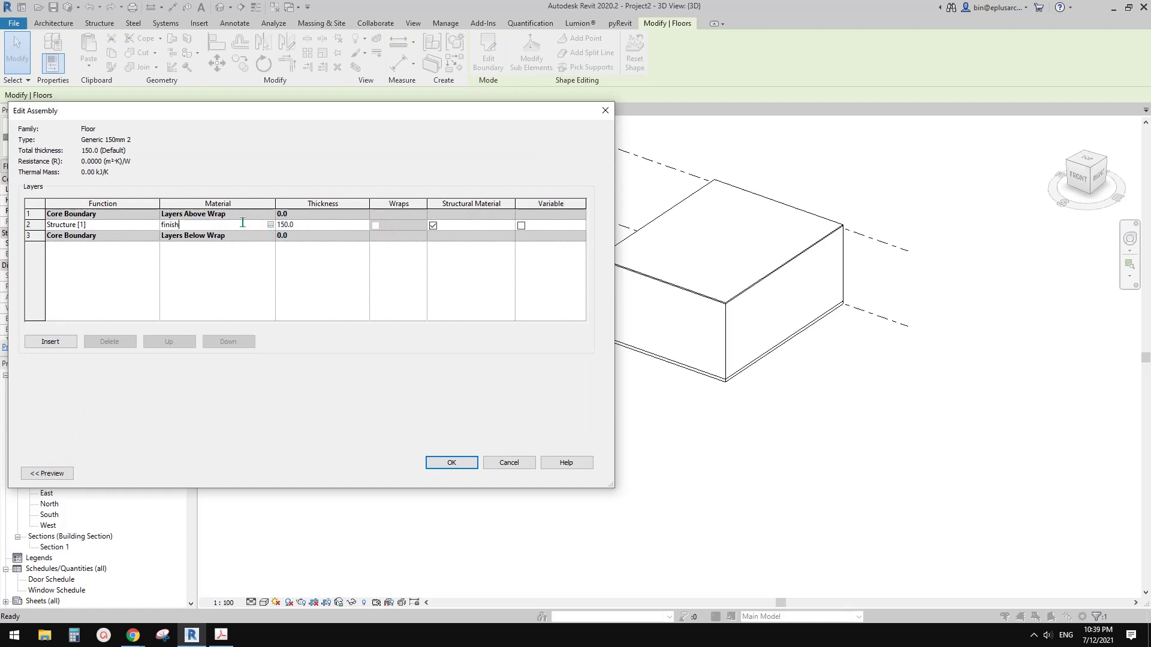
pyautogui.click(465, 463)
pyautogui.click(467, 471)
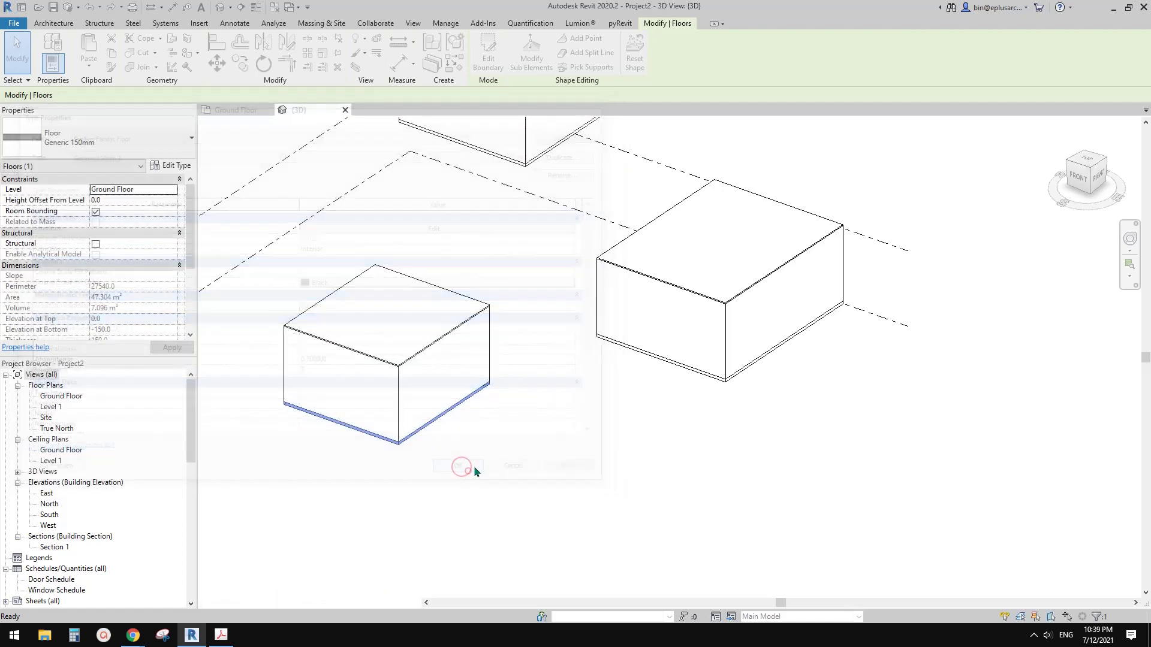
pyautogui.scroll(2, 467, 405)
pyautogui.moveTo(467, 407); pyautogui.dragTo(527, 424, button='middle')
pyautogui.press('Escape')
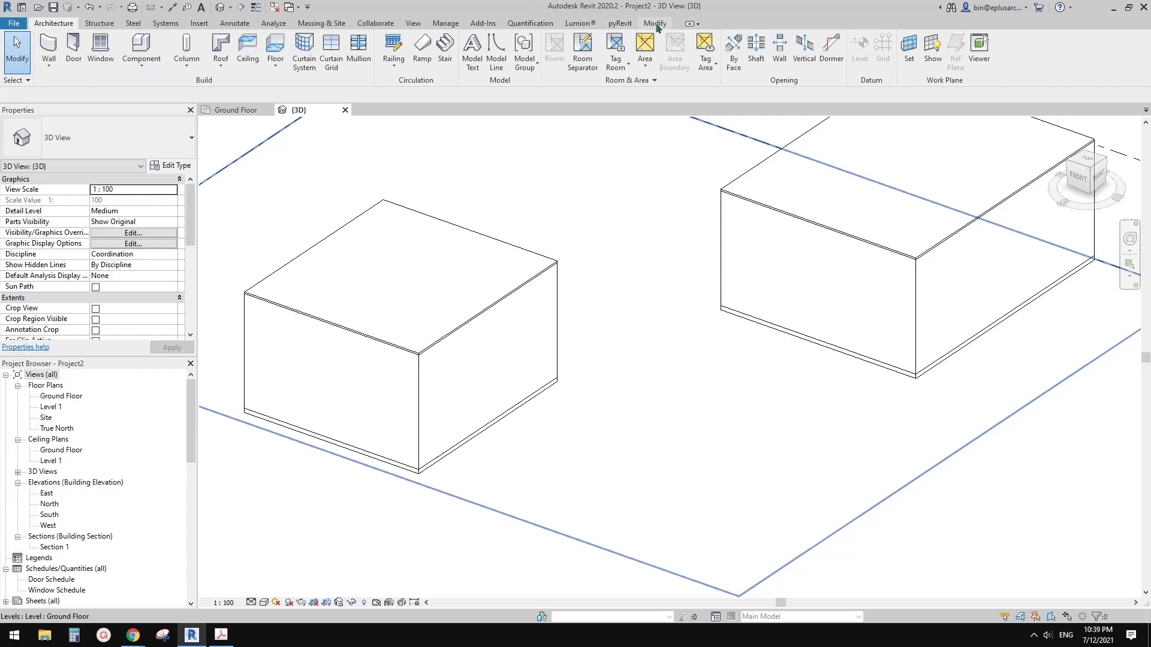
# Join the lowest box's walls with its floor, working around the box from one side to the other
pyautogui.click(655, 24)
pyautogui.click(139, 66)
pyautogui.click(383, 409)
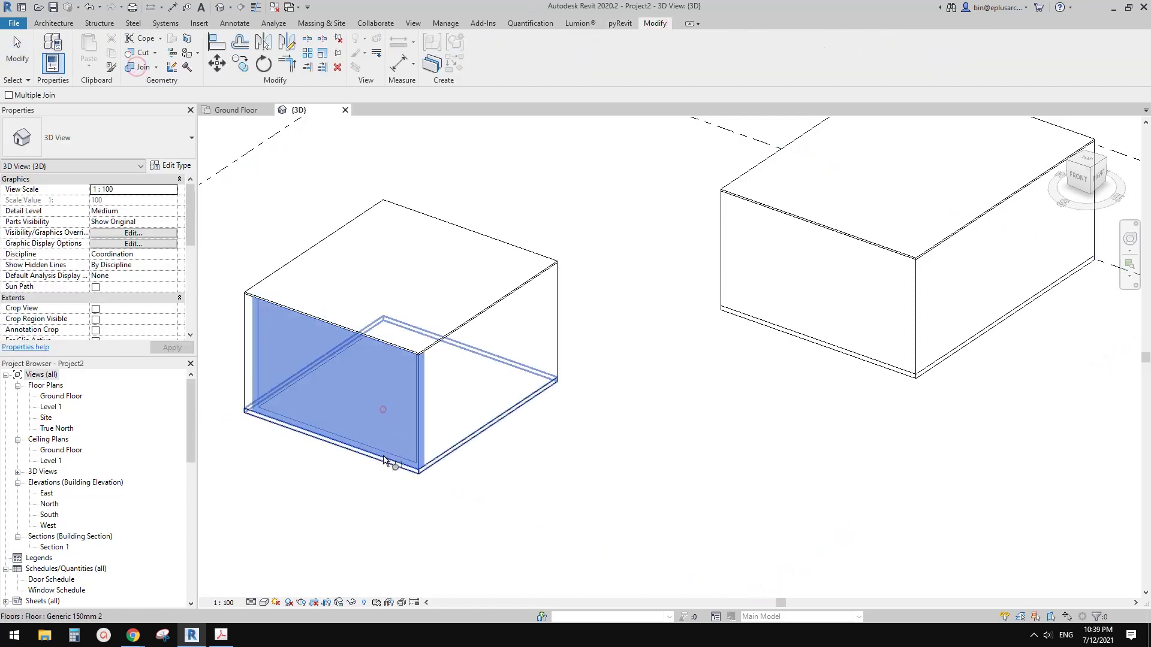
pyautogui.click(451, 466)
pyautogui.keyDown('shift'); pyautogui.moveTo(447, 447); pyautogui.dragTo(341, 312, button='middle'); pyautogui.keyUp('shift')
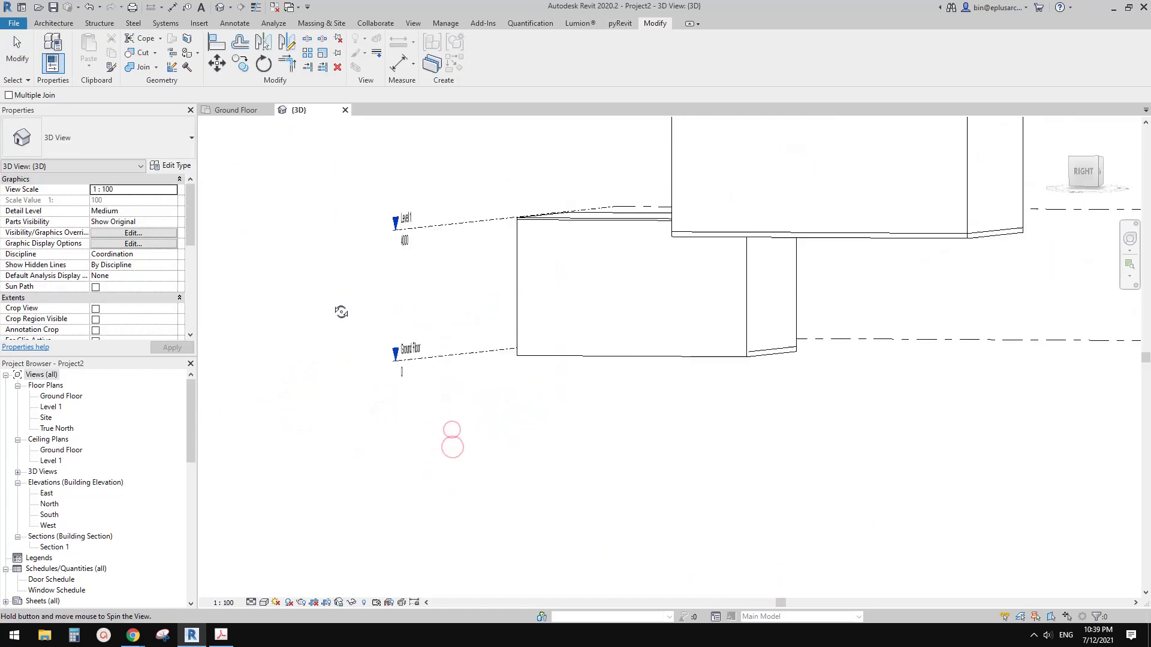
pyautogui.scroll(1, 804, 337)
pyautogui.moveTo(805, 336); pyautogui.dragTo(663, 352, button='middle')
pyautogui.click(622, 334)
pyautogui.click(624, 373)
pyautogui.keyDown('shift'); pyautogui.moveTo(588, 351); pyautogui.dragTo(617, 273, button='middle'); pyautogui.keyUp('shift')
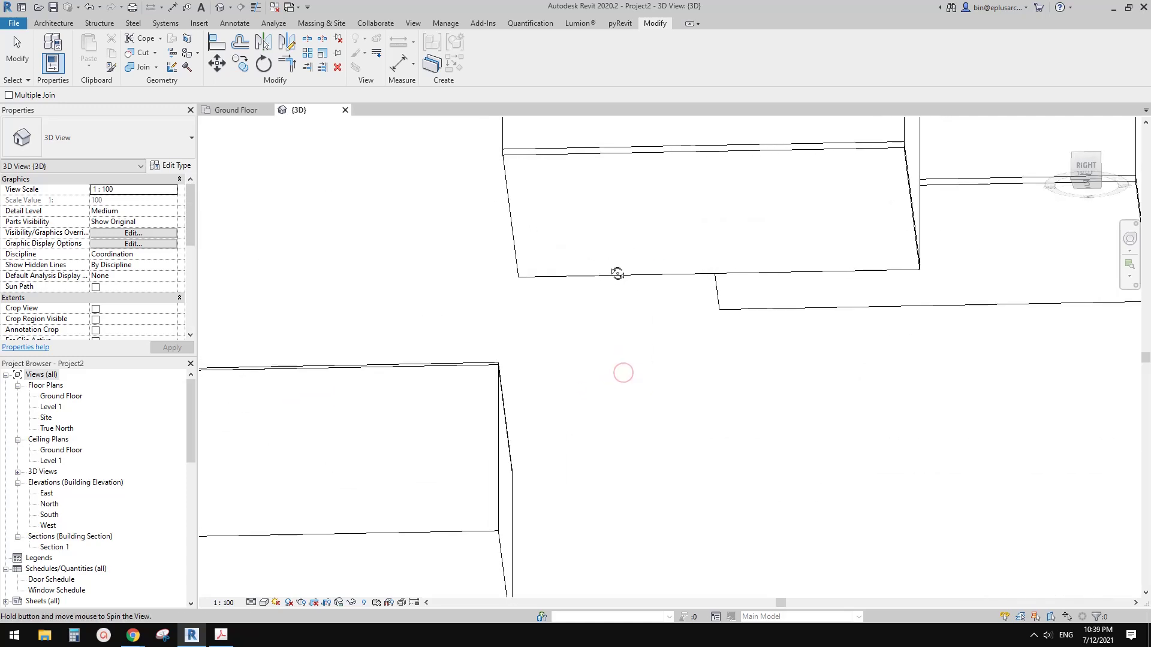
pyautogui.scroll(-5, 532, 357)
pyautogui.keyDown('shift'); pyautogui.moveTo(411, 308); pyautogui.dragTo(652, 414, button='middle'); pyautogui.keyUp('shift')
pyautogui.scroll(3, 692, 417)
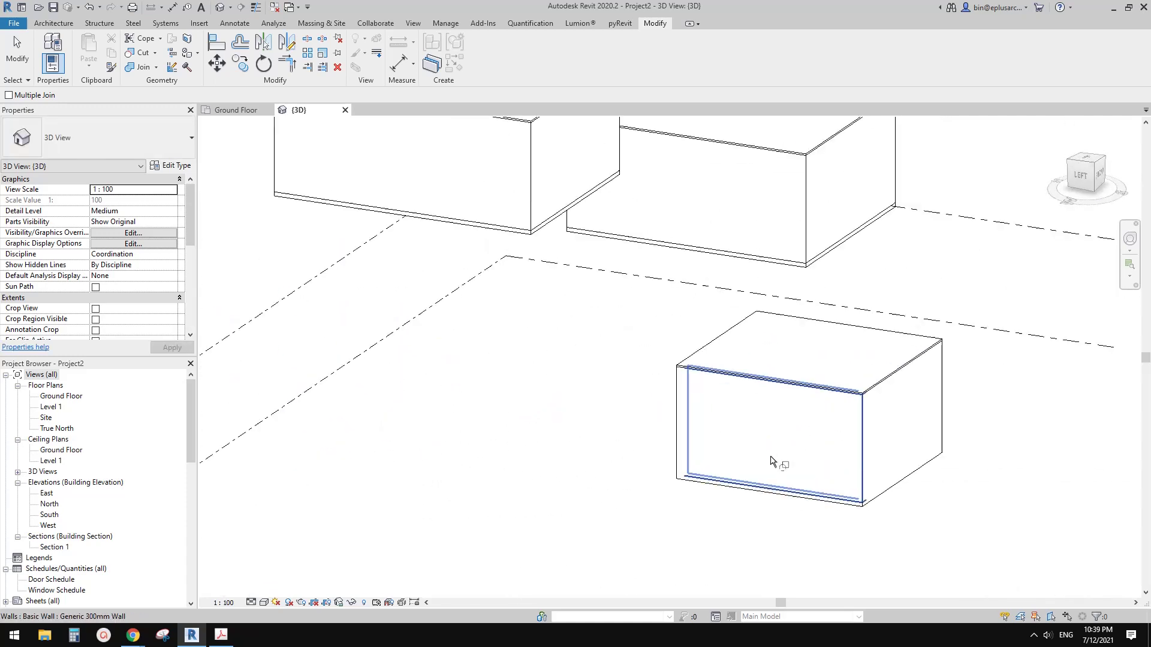
pyautogui.keyDown('shift'); pyautogui.moveTo(771, 462); pyautogui.dragTo(403, 362, button='middle'); pyautogui.keyUp('shift')
# Duplicate the lowest box's Plain ceiling type as Plain 2
pyautogui.click(400, 358)
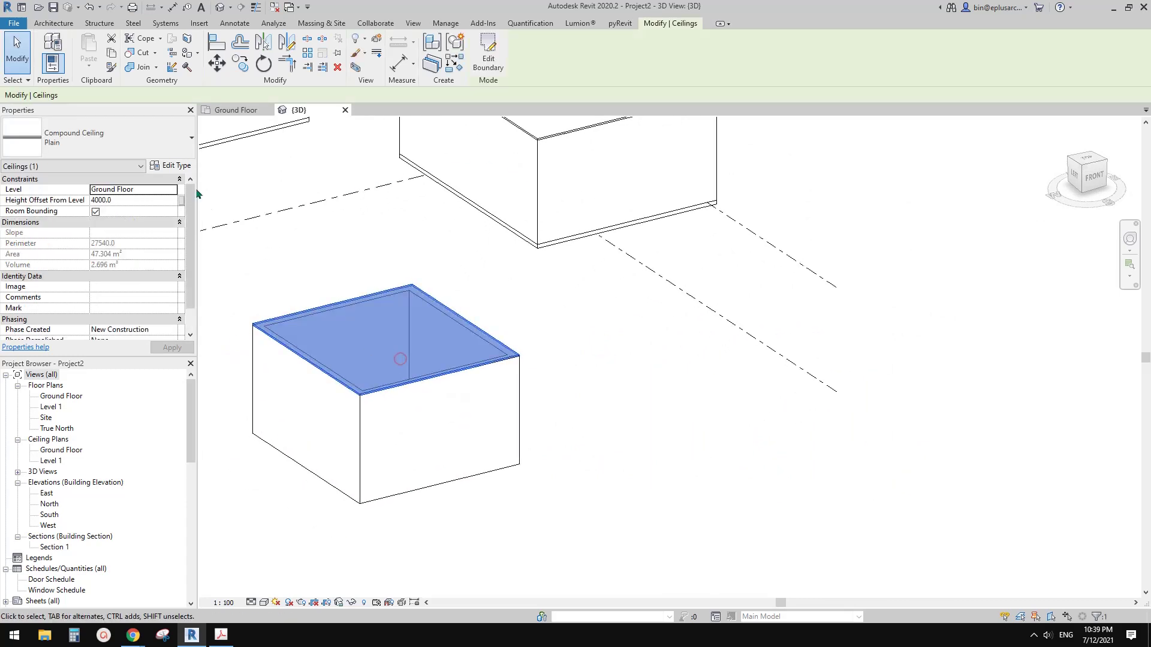
pyautogui.click(171, 165)
pyautogui.click(589, 151)
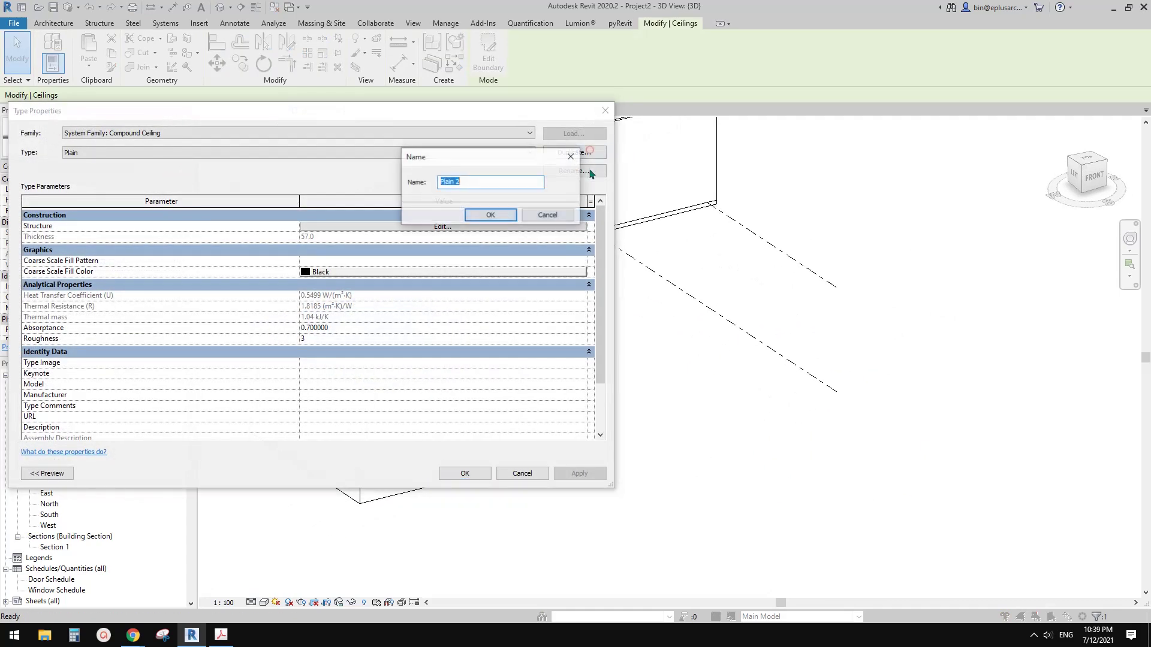
pyautogui.click(490, 215)
# Delete the Gypsum Wall Board layer from the Plain 2 ceiling type and set the remaining structure layer's material to finish
pyautogui.scroll(-1, 348, 231)
pyautogui.scroll(1, 359, 225)
pyautogui.click(375, 227)
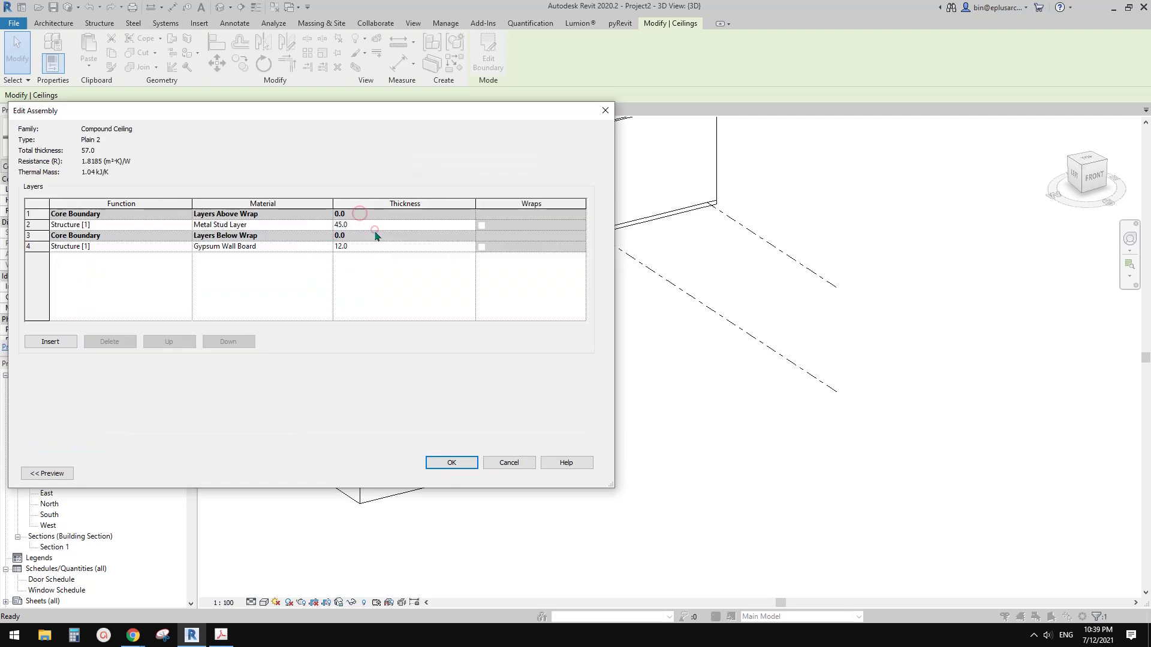
pyautogui.click(39, 247)
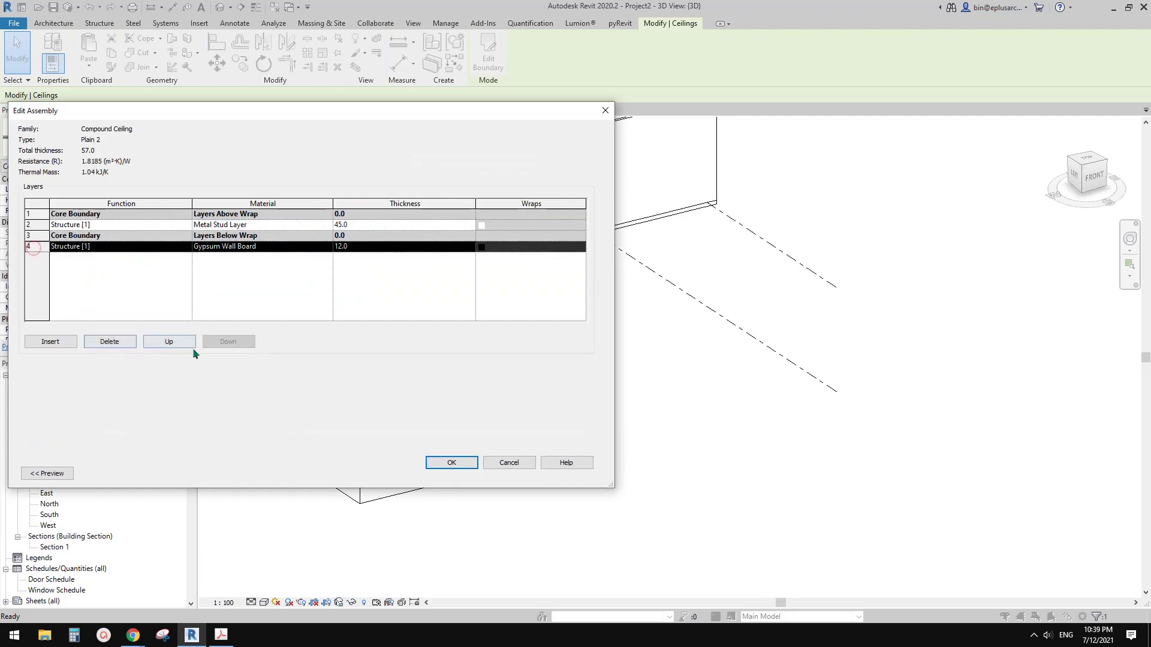
pyautogui.click(121, 341)
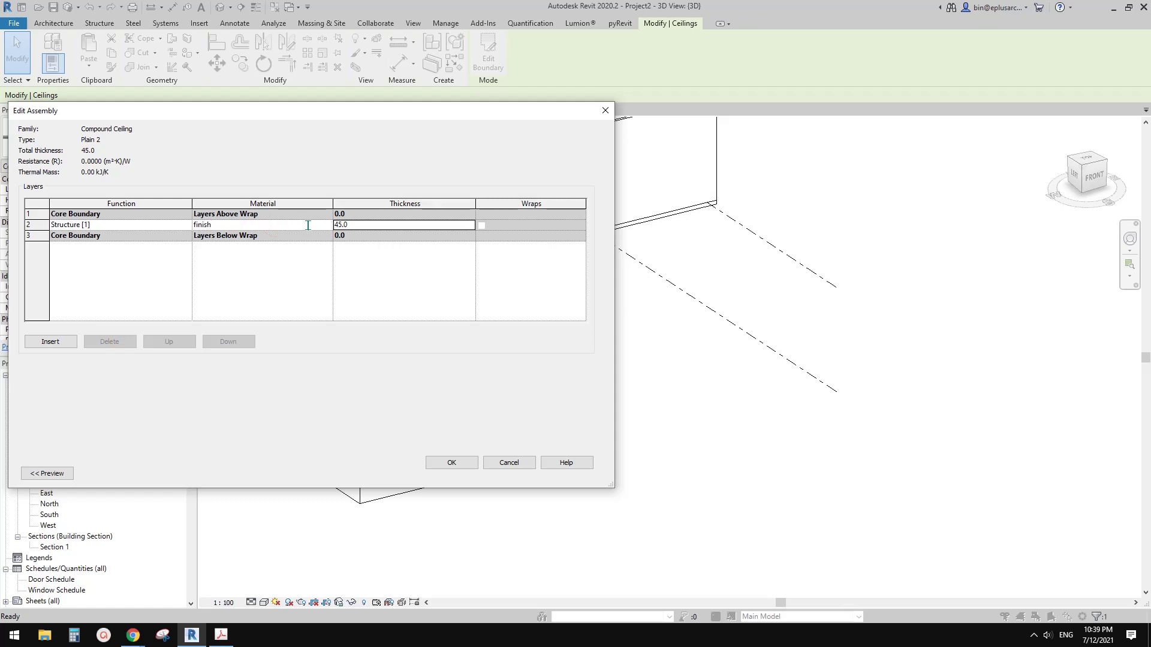
pyautogui.click(461, 466)
pyautogui.click(463, 470)
pyautogui.moveTo(537, 367); pyautogui.dragTo(580, 350, button='middle')
pyautogui.press('Escape')
# Join the lowest box's walls with its Plain 2 ceiling around all sides of the box
pyautogui.keyDown('shift'); pyautogui.moveTo(441, 329); pyautogui.dragTo(745, 439, button='middle'); pyautogui.keyUp('shift')
pyautogui.scroll(1, 460, 299)
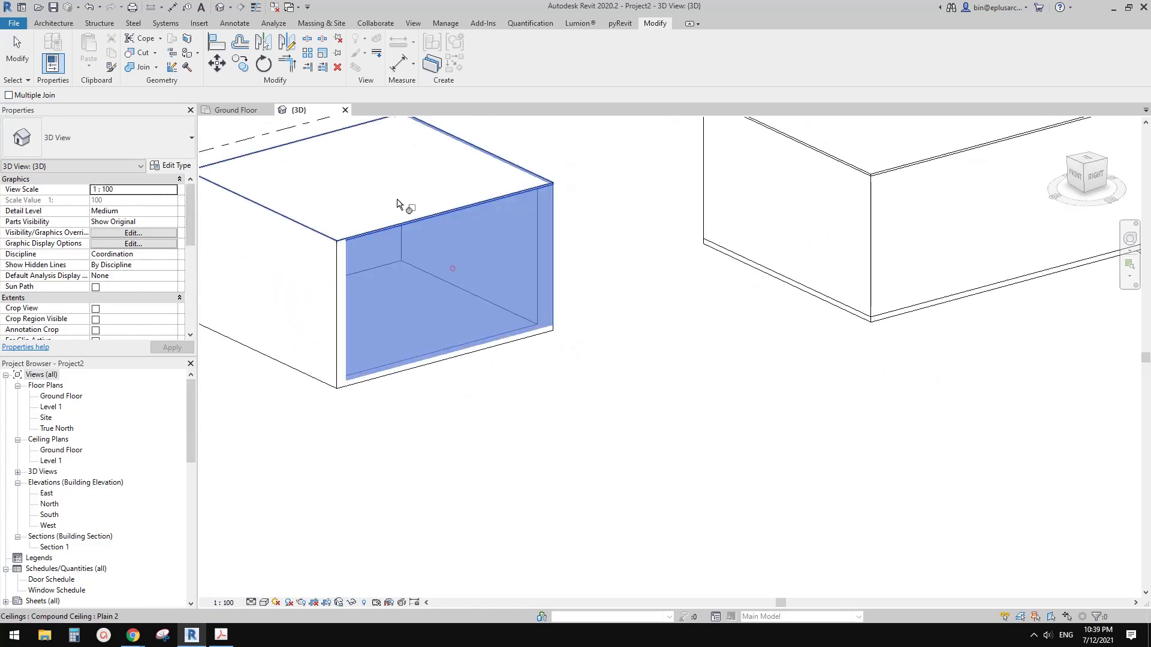
pyautogui.moveTo(396, 195); pyautogui.dragTo(480, 301, button='middle')
pyautogui.keyDown('shift'); pyautogui.moveTo(779, 299); pyautogui.dragTo(626, 337, button='middle'); pyautogui.keyUp('shift')
pyautogui.scroll(-2, 626, 341)
pyautogui.moveTo(865, 225); pyautogui.dragTo(369, 504, button='middle')
pyautogui.scroll(2, 601, 430)
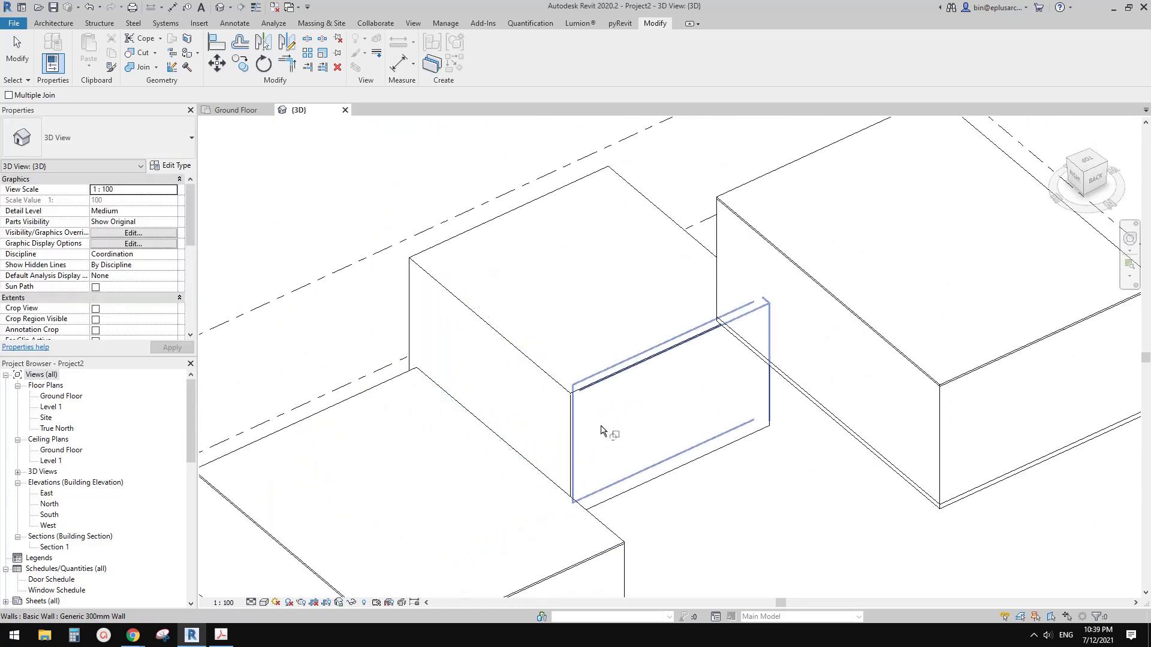
pyautogui.moveTo(652, 372); pyautogui.dragTo(544, 434, button='middle')
pyautogui.scroll(-2, 537, 369)
pyautogui.press('Escape')
# Try to join the middle box's Plain ceiling with its front and side walls
pyautogui.click(136, 71)
pyautogui.click(584, 384)
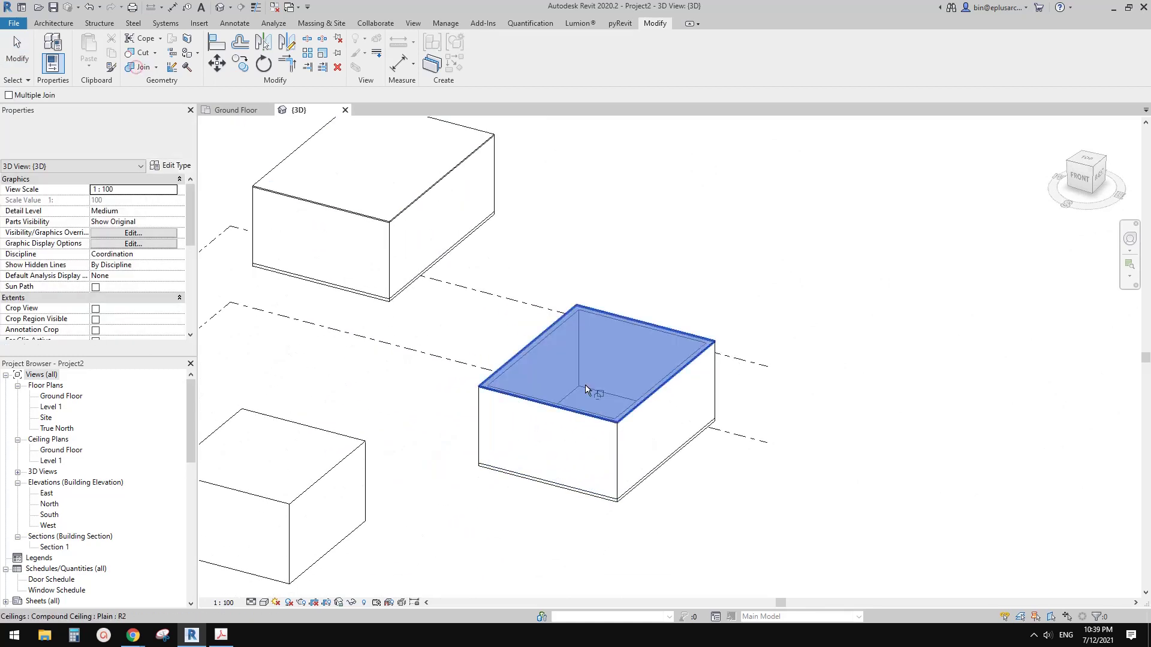
pyautogui.click(562, 427)
pyautogui.click(597, 377)
pyautogui.click(656, 421)
pyautogui.press('Escape')
# Change the ceilings of the middle and highest boxes to the Plain 2 type
pyautogui.click(605, 382)
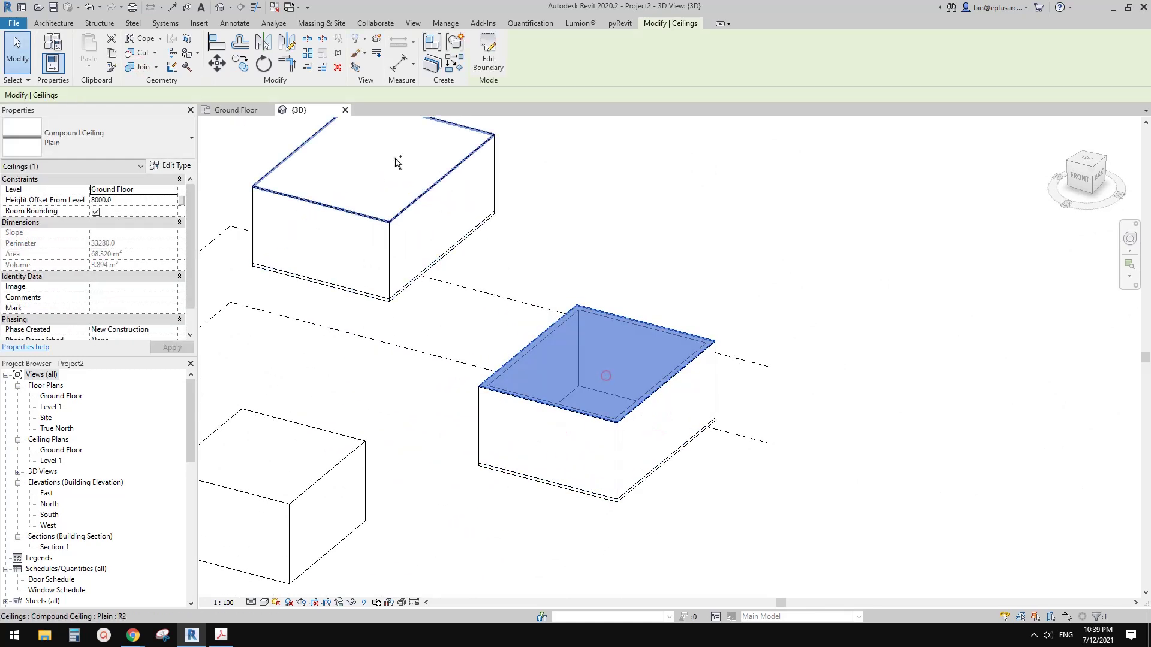
pyautogui.keyDown('ctrl'); pyautogui.click(395, 159); pyautogui.keyUp('ctrl')
pyautogui.click(140, 139)
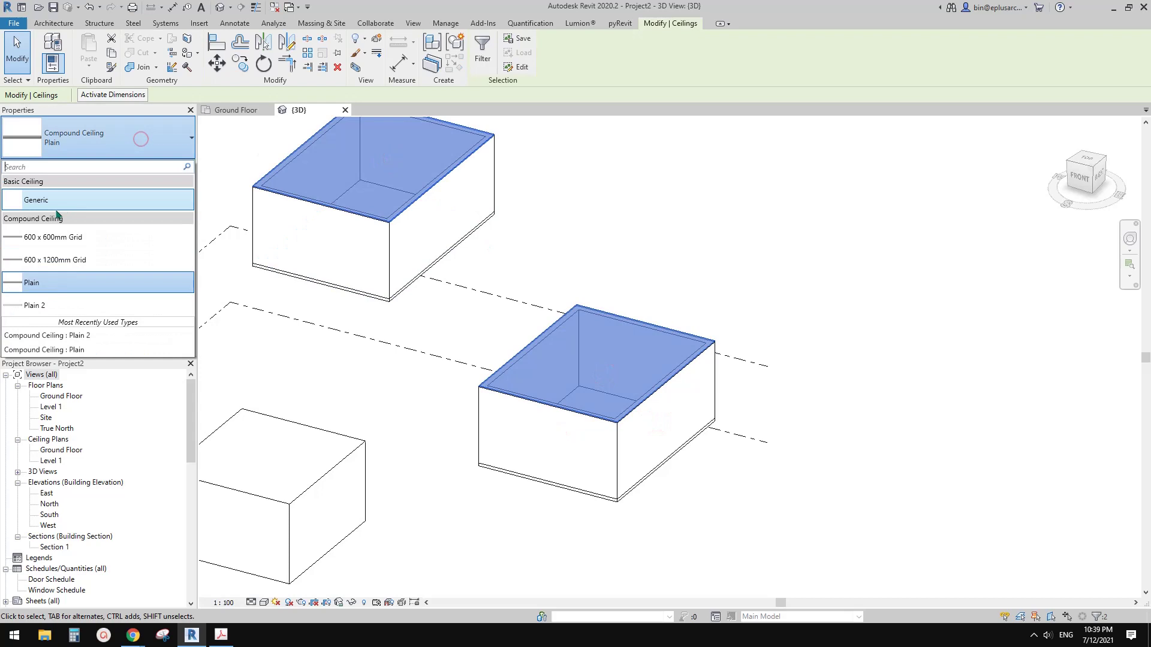
pyautogui.click(46, 306)
pyautogui.click(589, 293)
# Join the middle box's Plain 2 ceiling with its front and side walls
pyautogui.scroll(3, 576, 438)
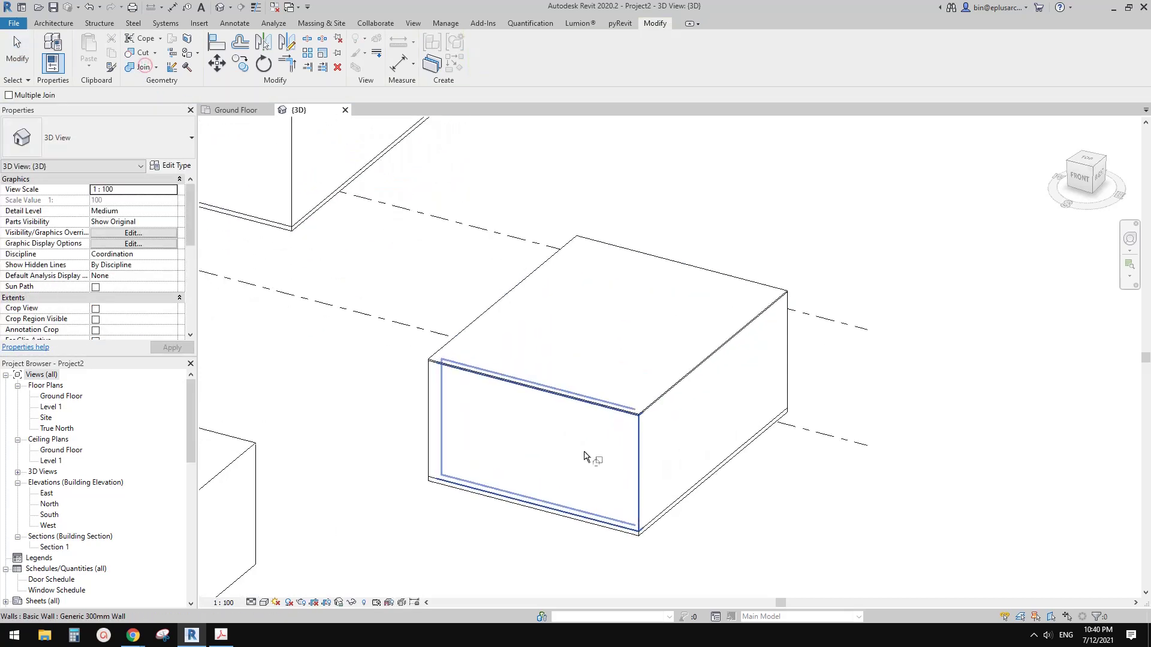
pyautogui.click(614, 355)
pyautogui.click(575, 419)
pyautogui.click(665, 405)
pyautogui.click(646, 358)
pyautogui.moveTo(691, 435); pyautogui.dragTo(623, 399, button='middle')
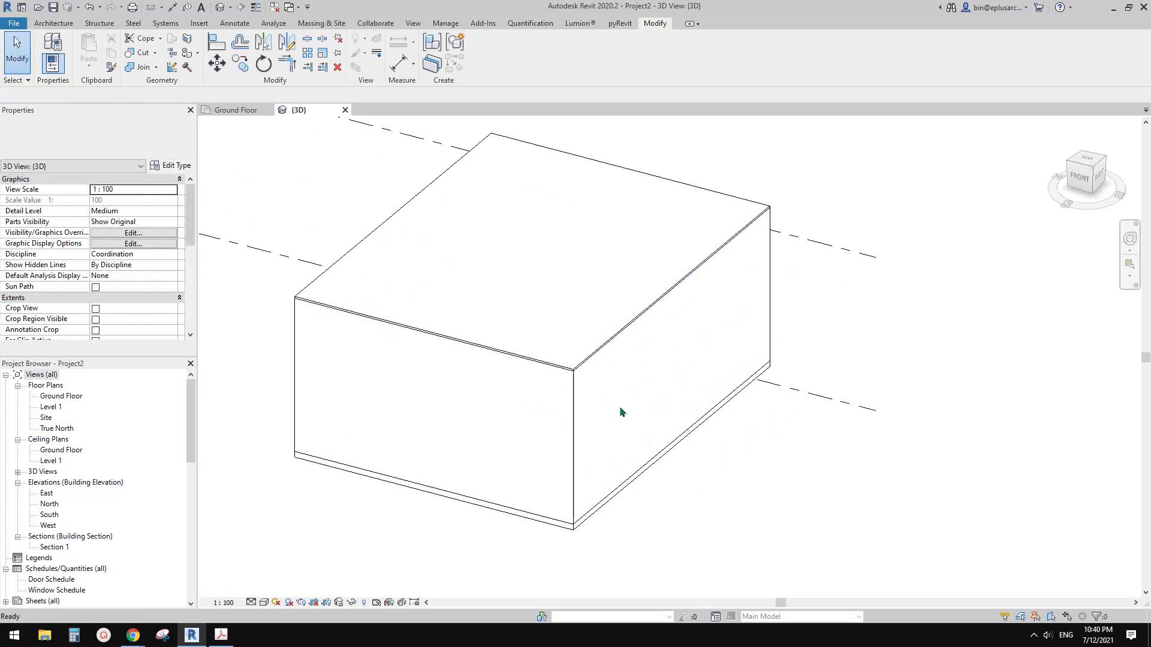
pyautogui.click(620, 398)
pyautogui.scroll(3, 612, 390)
pyautogui.scroll(-3, 612, 389)
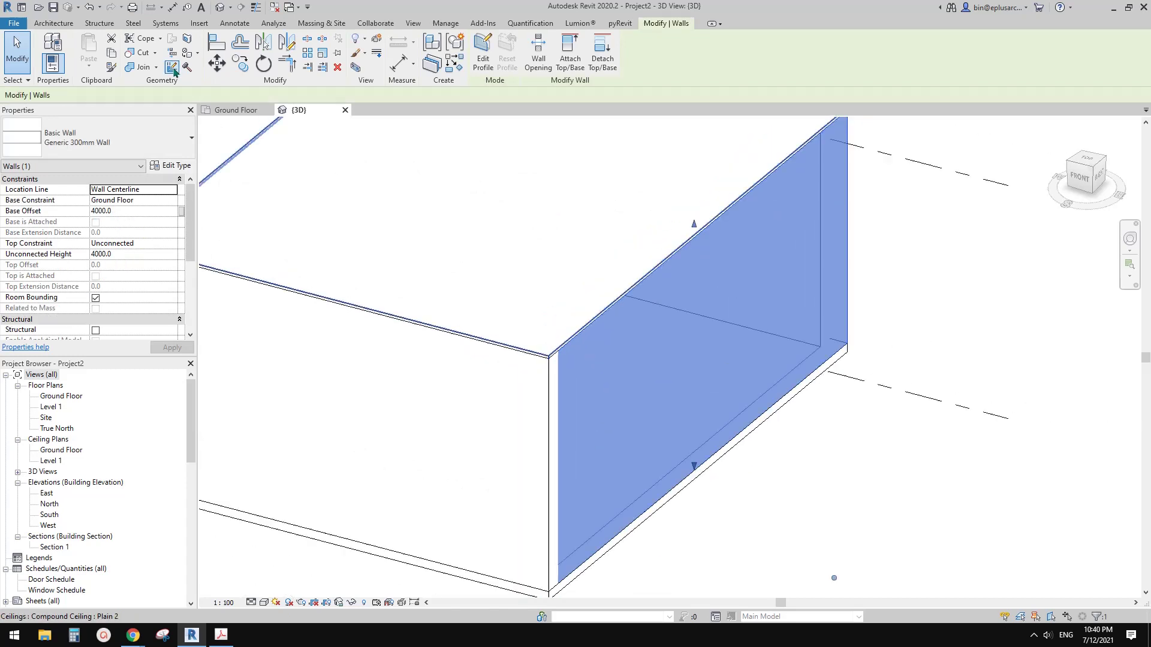
# Continue joining the middle box's side and front walls with the adjoining ceiling and floor
pyautogui.click(138, 67)
pyautogui.click(610, 369)
pyautogui.click(628, 405)
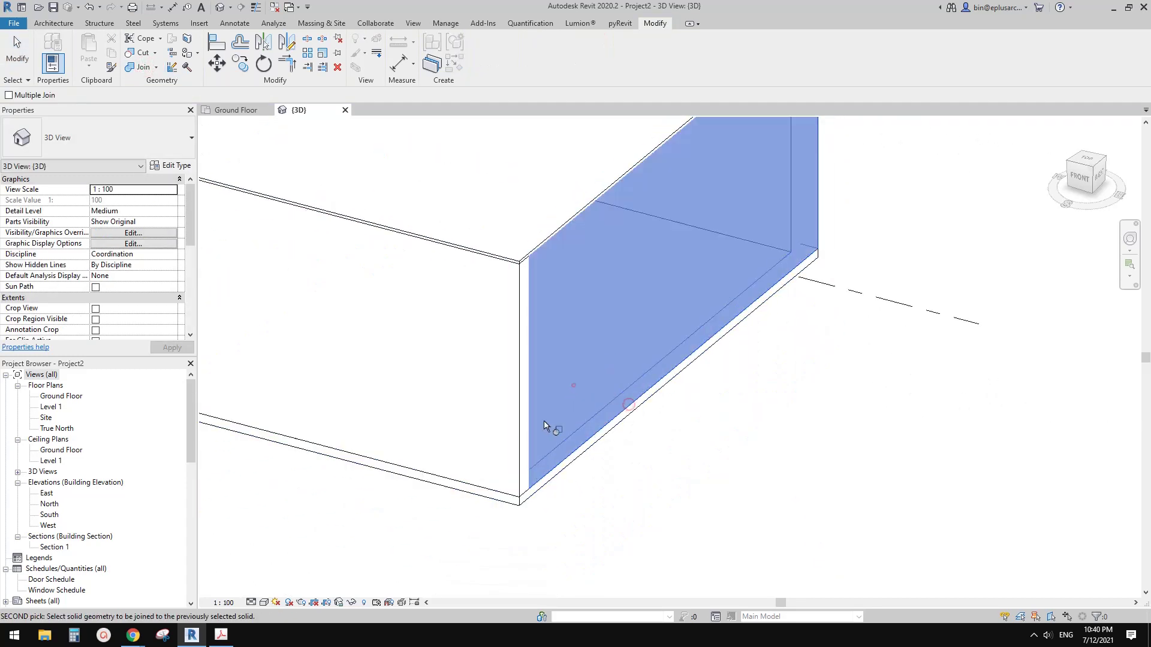
pyautogui.click(492, 496)
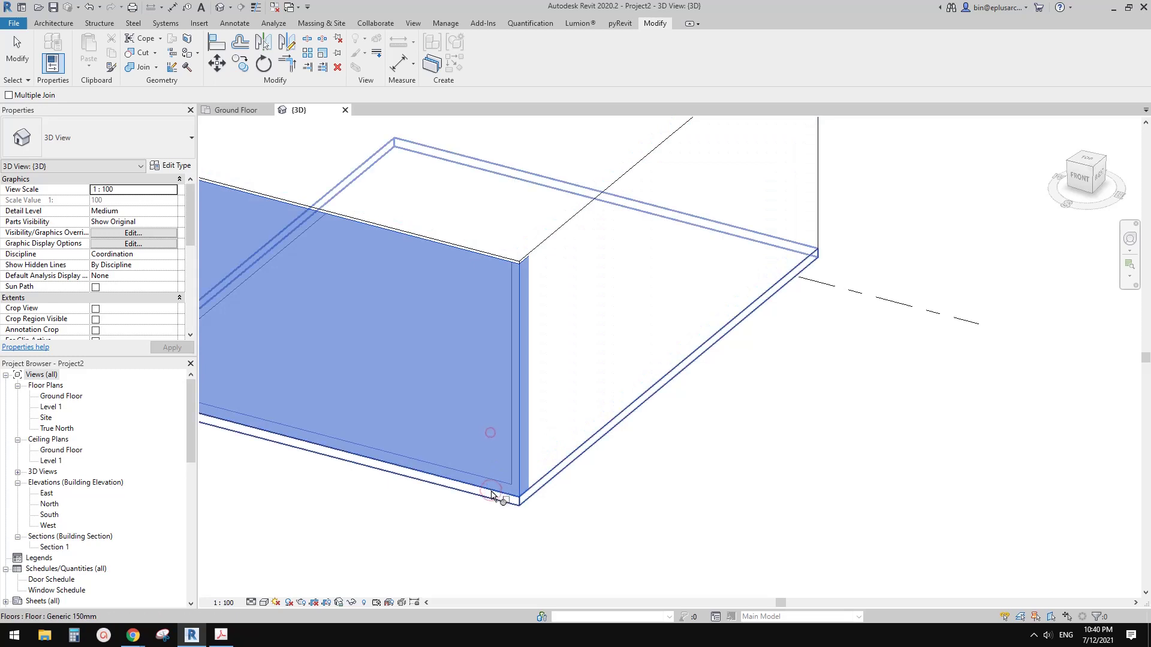
pyautogui.press('Escape')
# Change the middle box's floor type to Generic 150mm 2
pyautogui.click(438, 384)
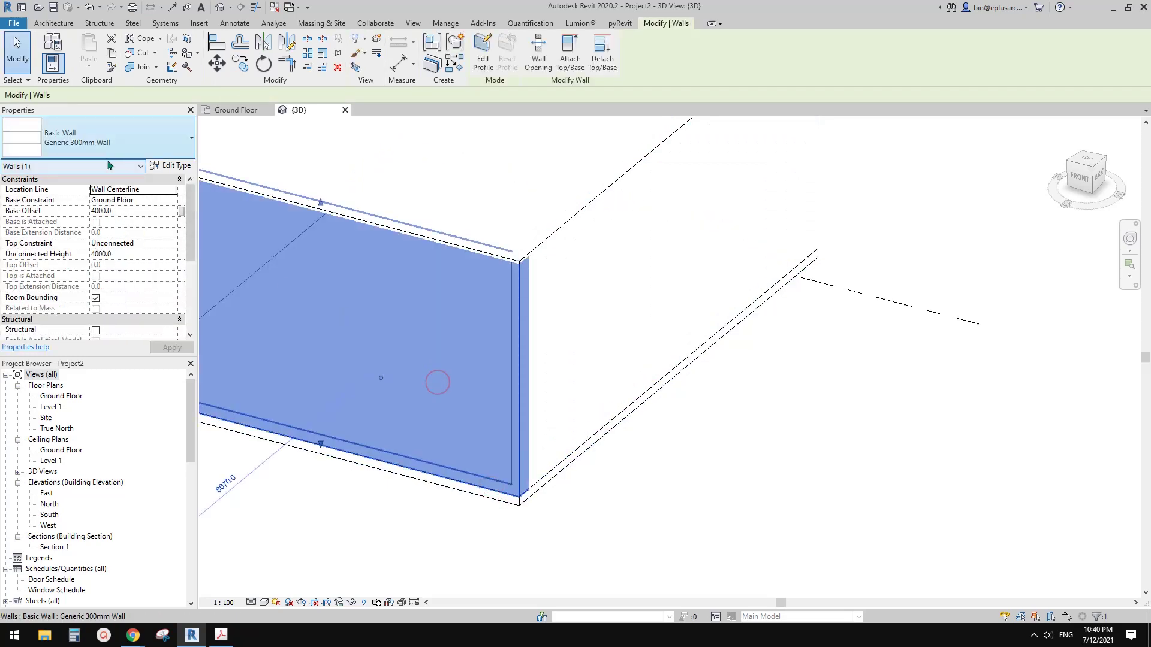
pyautogui.click(102, 142)
pyautogui.press('Escape')
pyautogui.press('Escape')
pyautogui.click(385, 471)
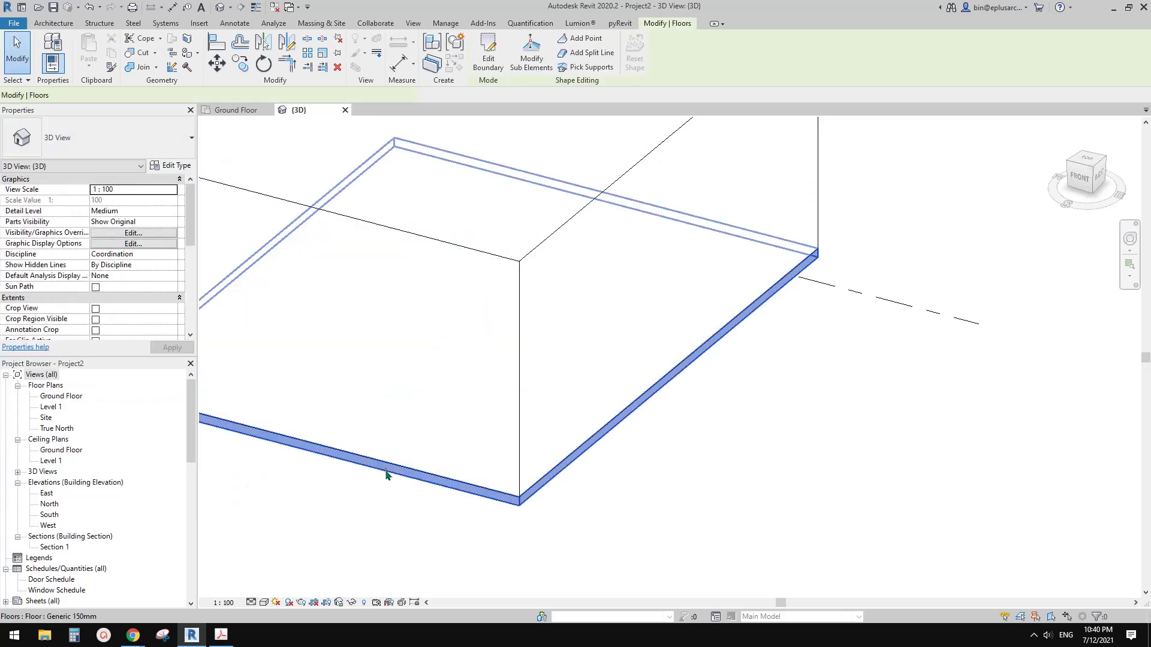
pyautogui.click(120, 144)
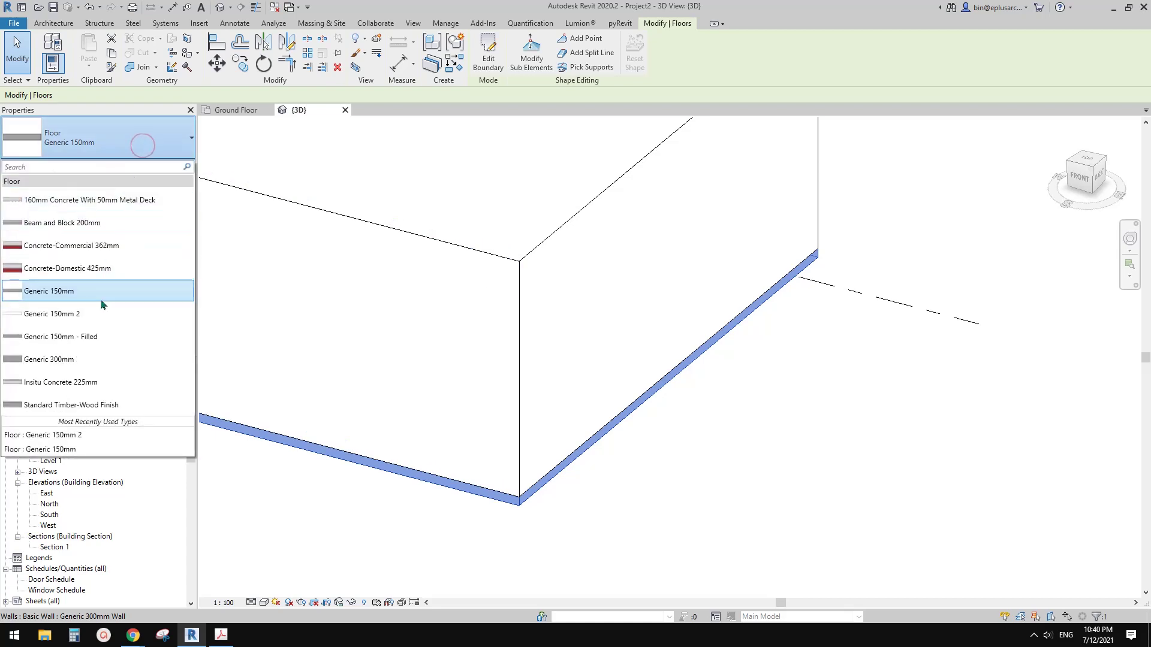
pyautogui.click(150, 314)
pyautogui.press('Escape')
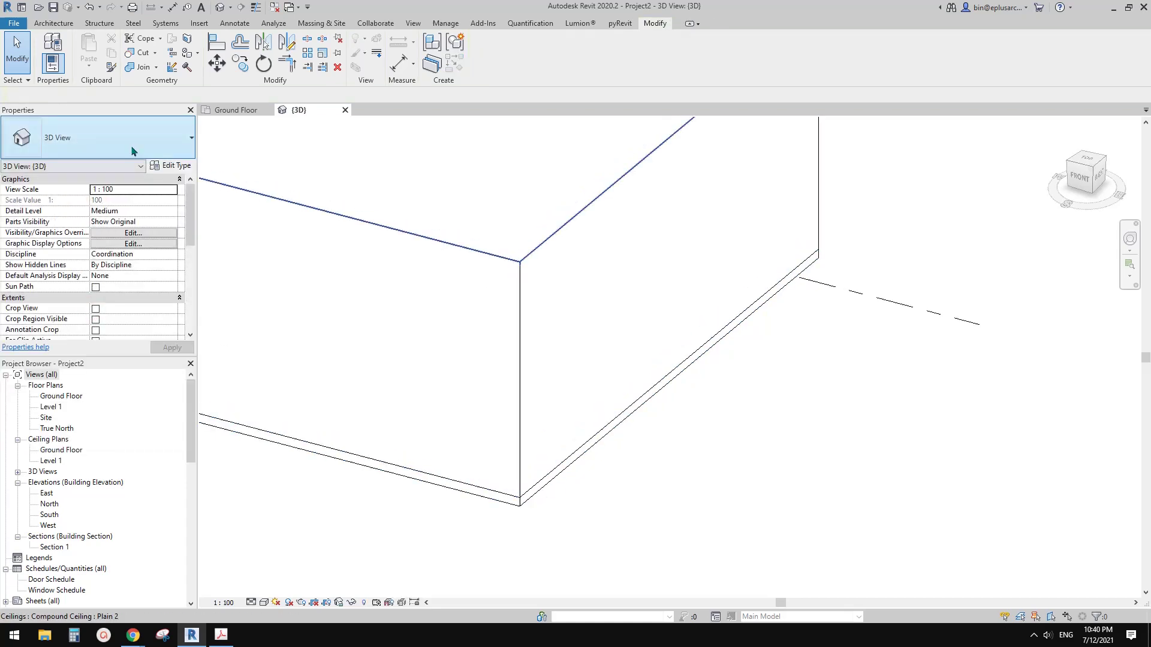
# Join the middle box's front wall with its Generic 150mm 2 floor
pyautogui.scroll(-2, 392, 298)
pyautogui.click(143, 66)
pyautogui.click(406, 337)
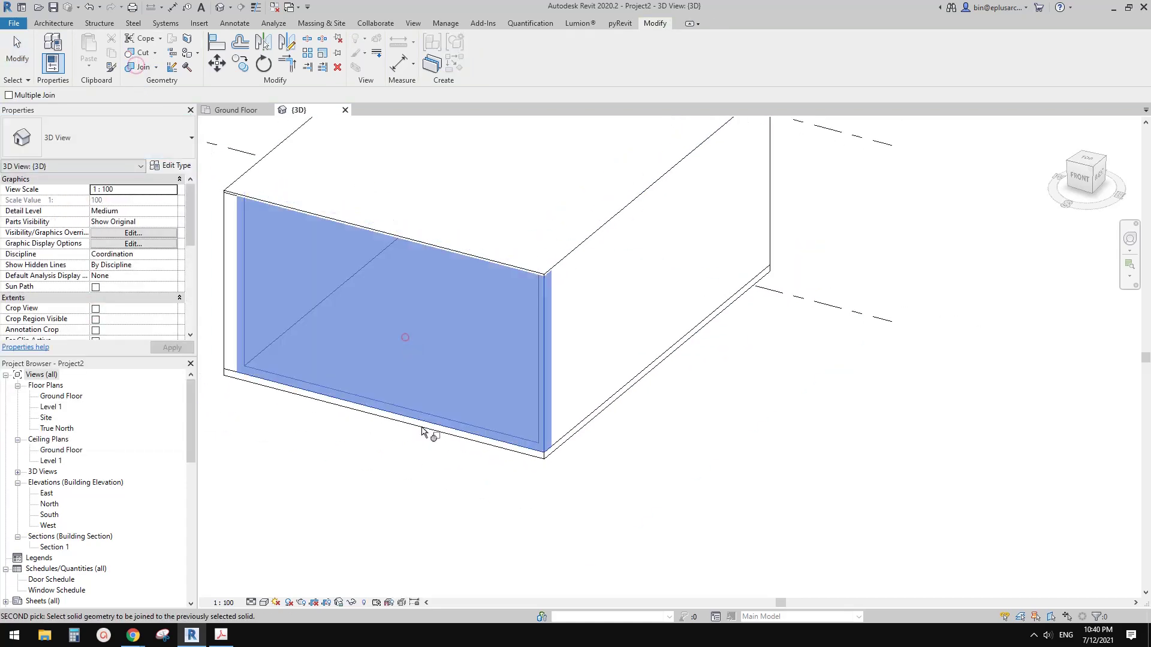
pyautogui.click(423, 423)
pyautogui.scroll(3, 503, 437)
pyautogui.click(524, 381)
pyautogui.click(527, 463)
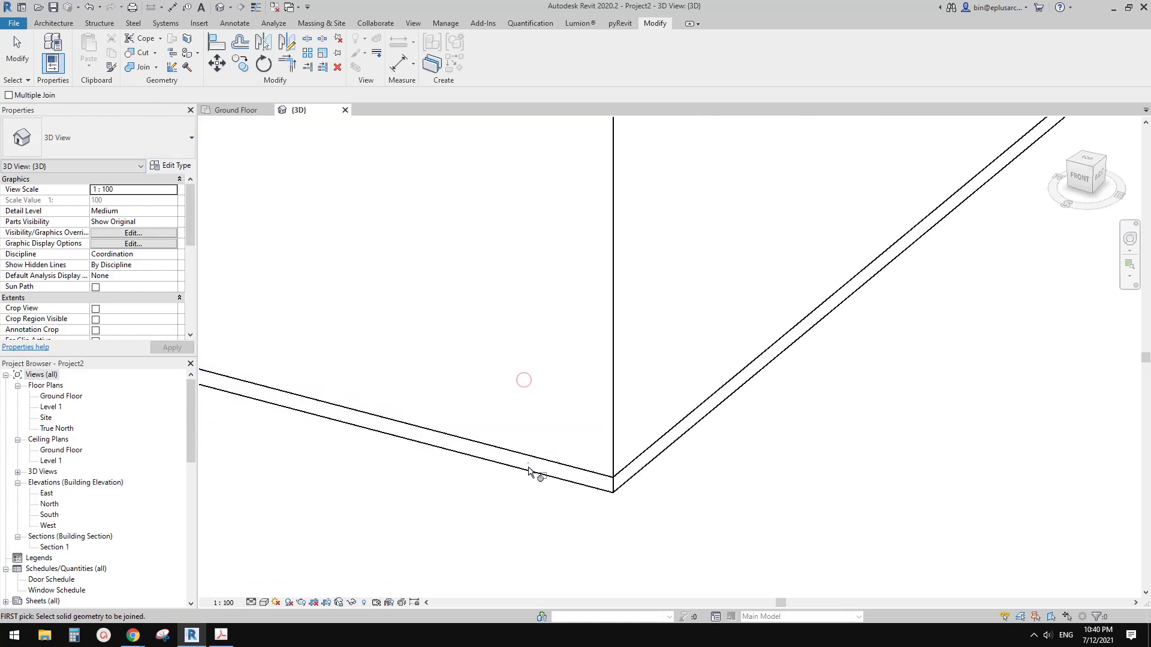
pyautogui.moveTo(525, 430); pyautogui.dragTo(511, 401, button='middle')
pyautogui.press('Escape')
# Try to join the middle box's side wall with its floor and check the floor's type
pyautogui.moveTo(610, 376); pyautogui.dragTo(519, 375, button='middle')
pyautogui.click(142, 67)
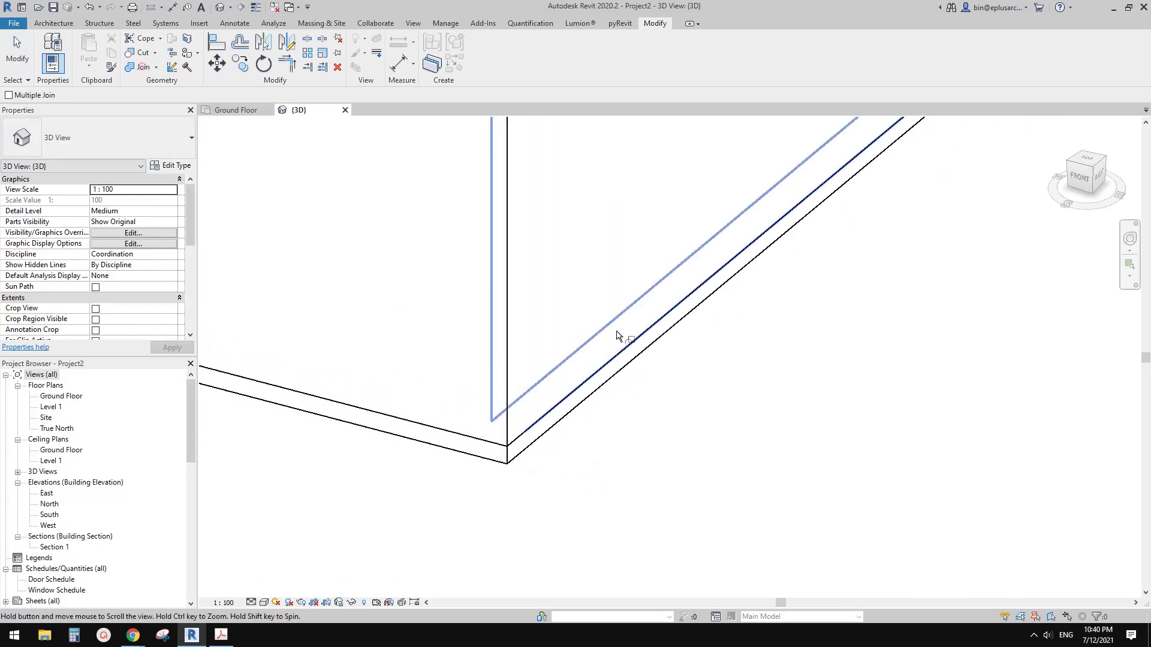
pyautogui.click(566, 334)
pyautogui.moveTo(617, 337); pyautogui.dragTo(460, 429, button='middle')
pyautogui.click(460, 419)
pyautogui.moveTo(406, 230); pyautogui.dragTo(432, 294, button='middle')
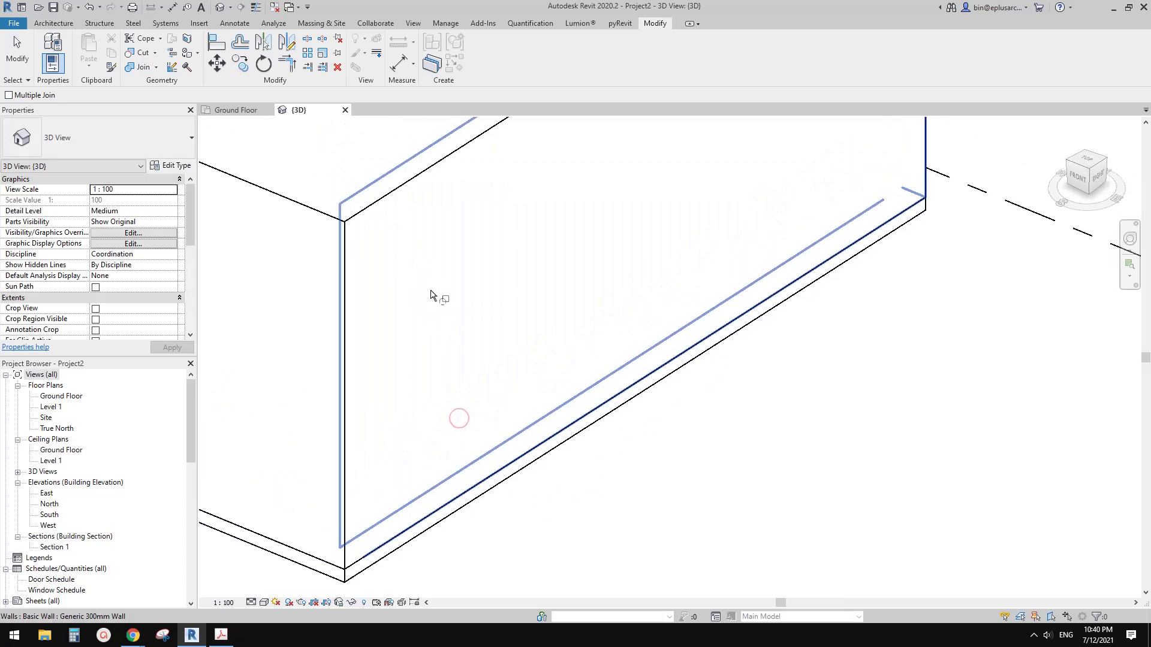
pyautogui.click(430, 280)
pyautogui.moveTo(464, 356); pyautogui.dragTo(466, 299, button='middle')
pyautogui.scroll(2, 394, 483)
pyautogui.press('Escape')
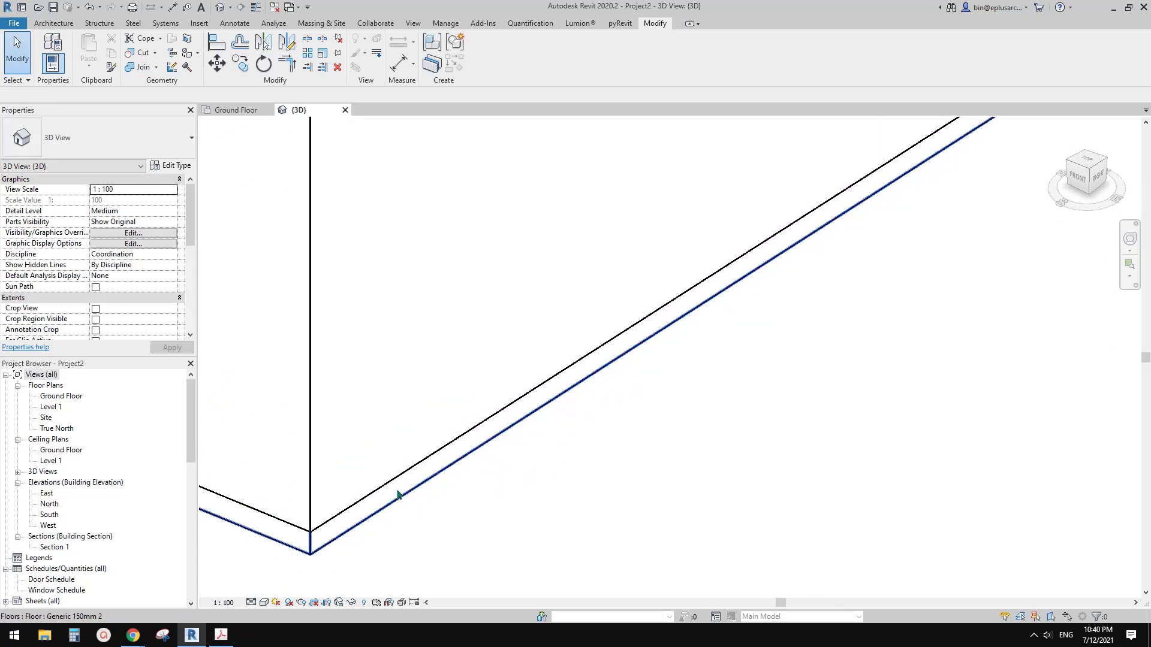
pyautogui.click(397, 490)
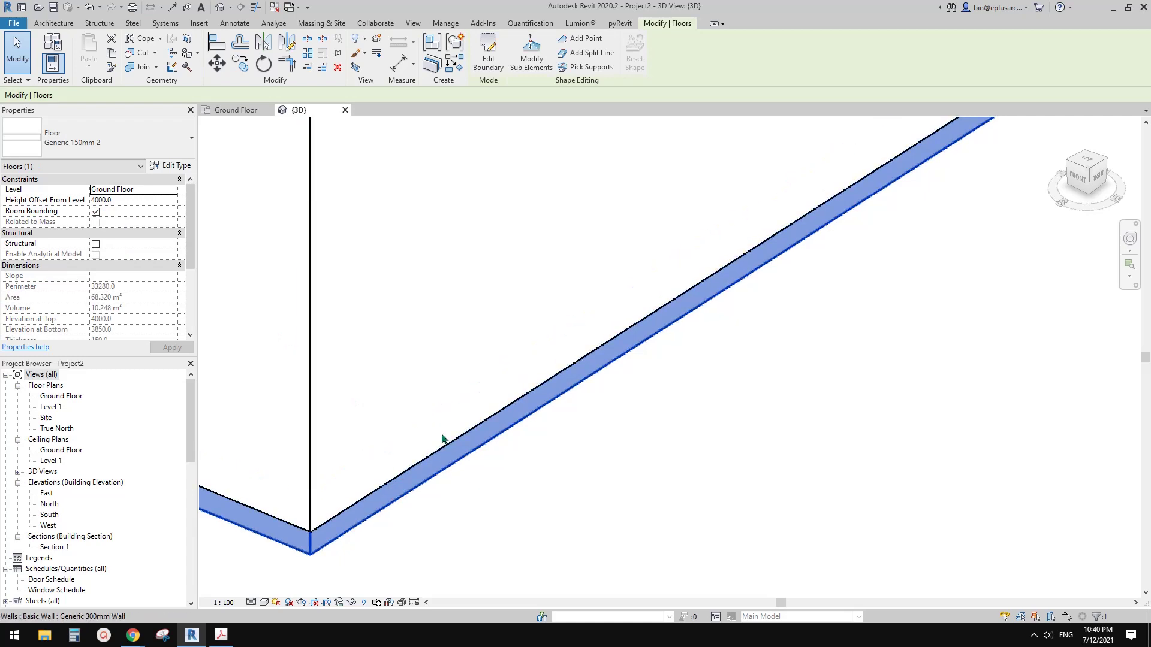
pyautogui.press('Escape')
pyautogui.moveTo(399, 491); pyautogui.dragTo(505, 393, button='middle')
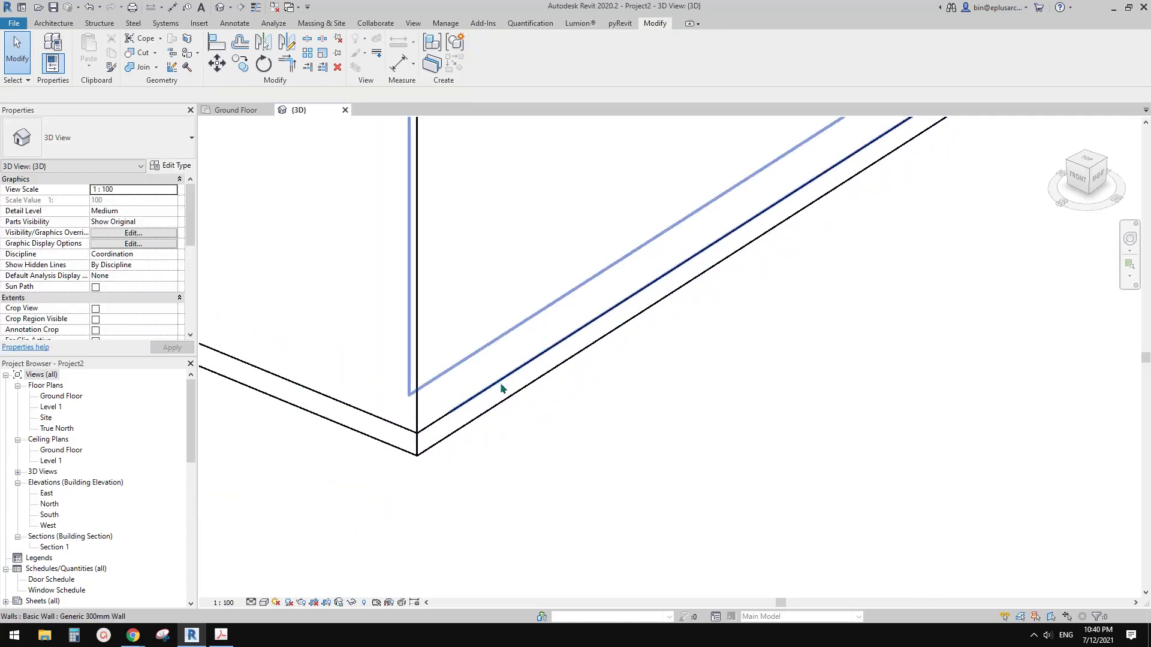
# Raise the base of the middle box's side wall off the floor and unjoin the elements that stop intersecting
pyautogui.scroll(-1, 508, 396)
pyautogui.moveTo(508, 397); pyautogui.dragTo(495, 425, button='middle')
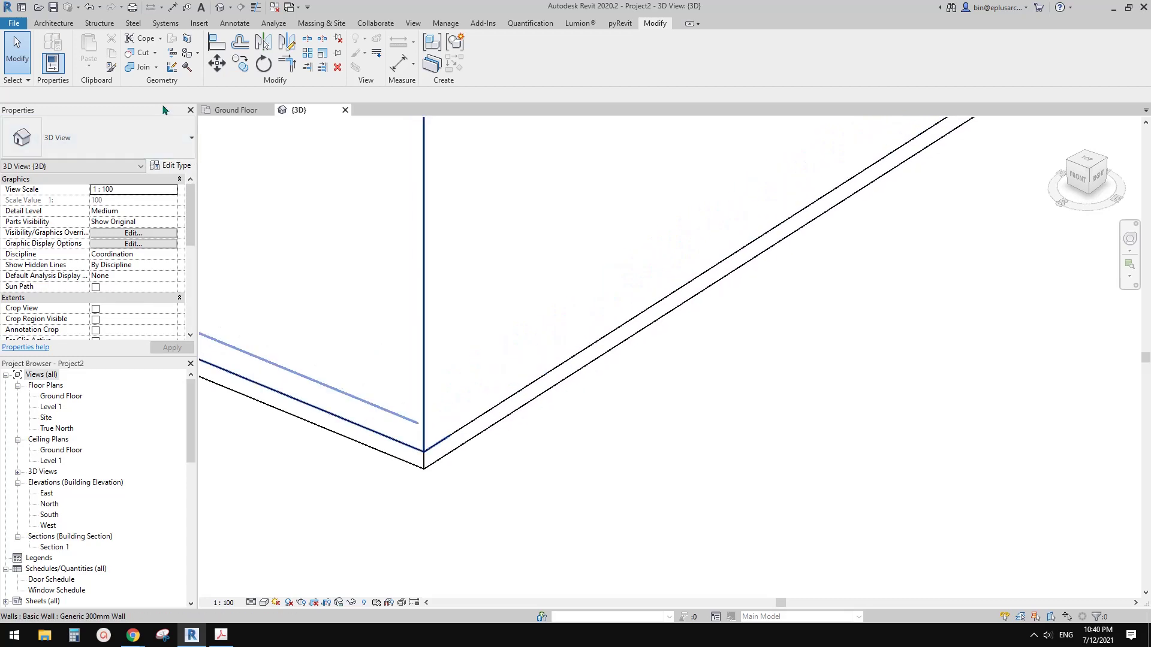
pyautogui.click(537, 311)
pyautogui.moveTo(612, 333); pyautogui.dragTo(573, 383, button='middle')
pyautogui.moveTo(243, 248); pyautogui.dragTo(225, 270, button='middle')
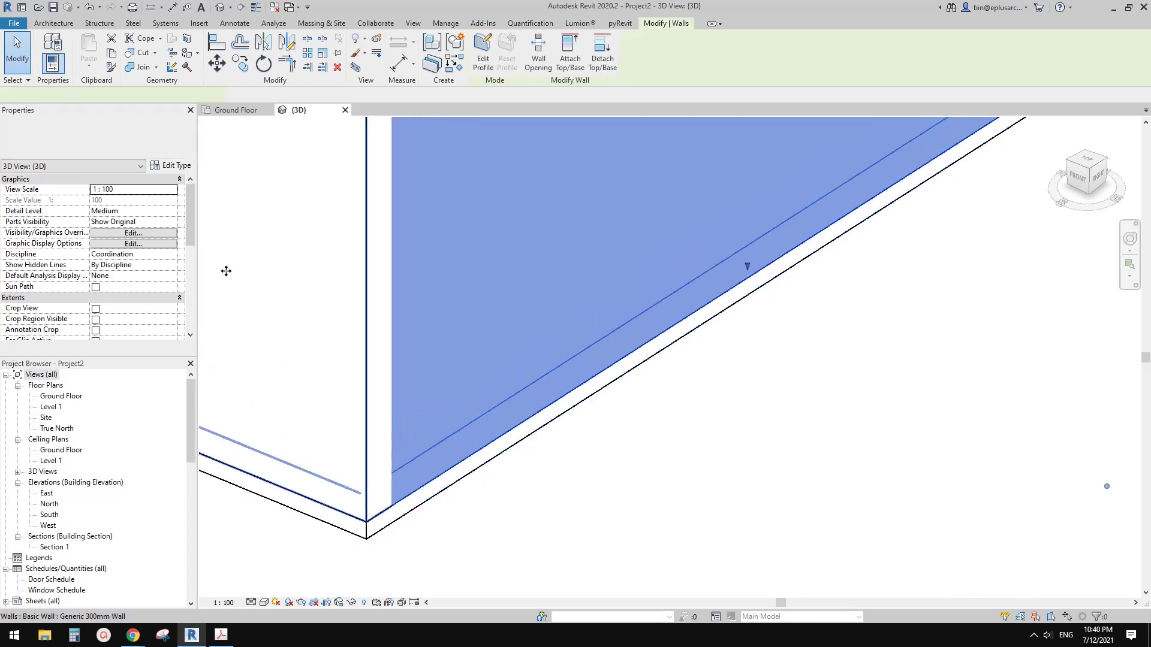
pyautogui.moveTo(747, 265); pyautogui.dragTo(767, 273)
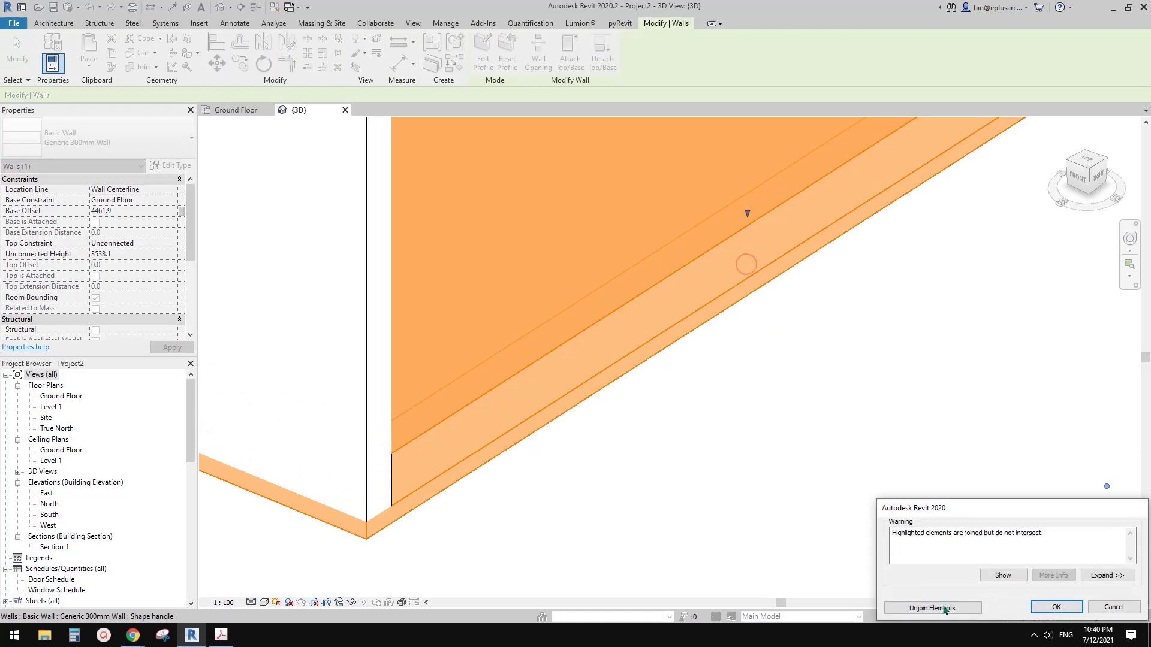
pyautogui.click(929, 607)
# Set the raised side wall's Base Offset to 4000 and accept the warning about joined elements
pyautogui.click(132, 211)
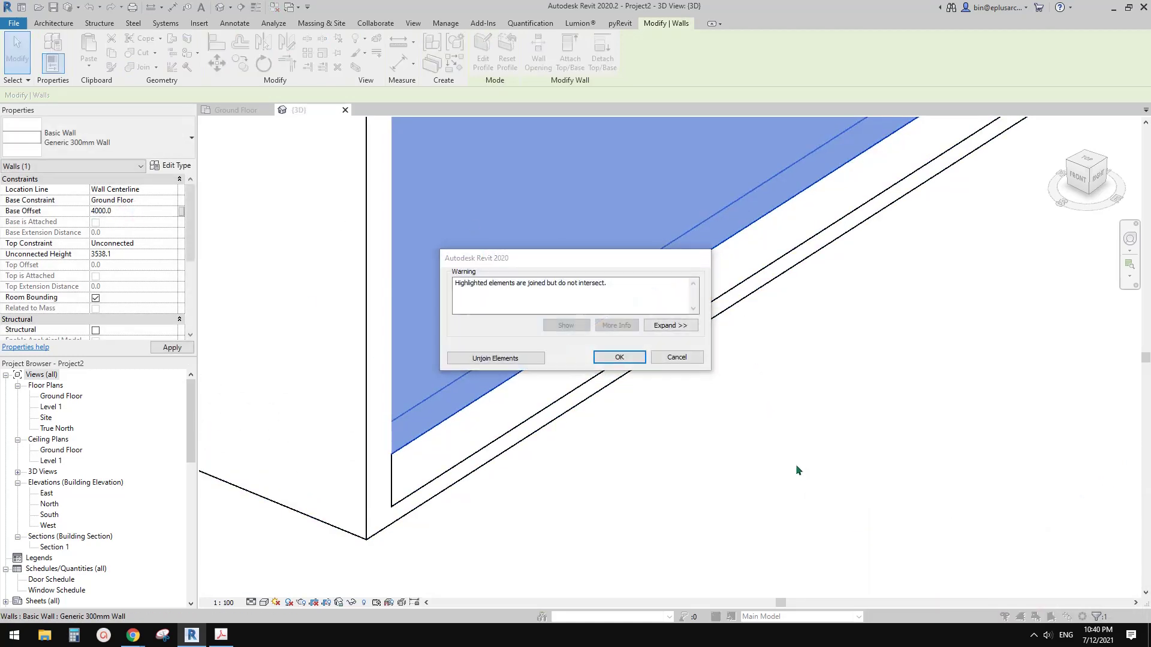
pyautogui.click(618, 358)
pyautogui.click(655, 429)
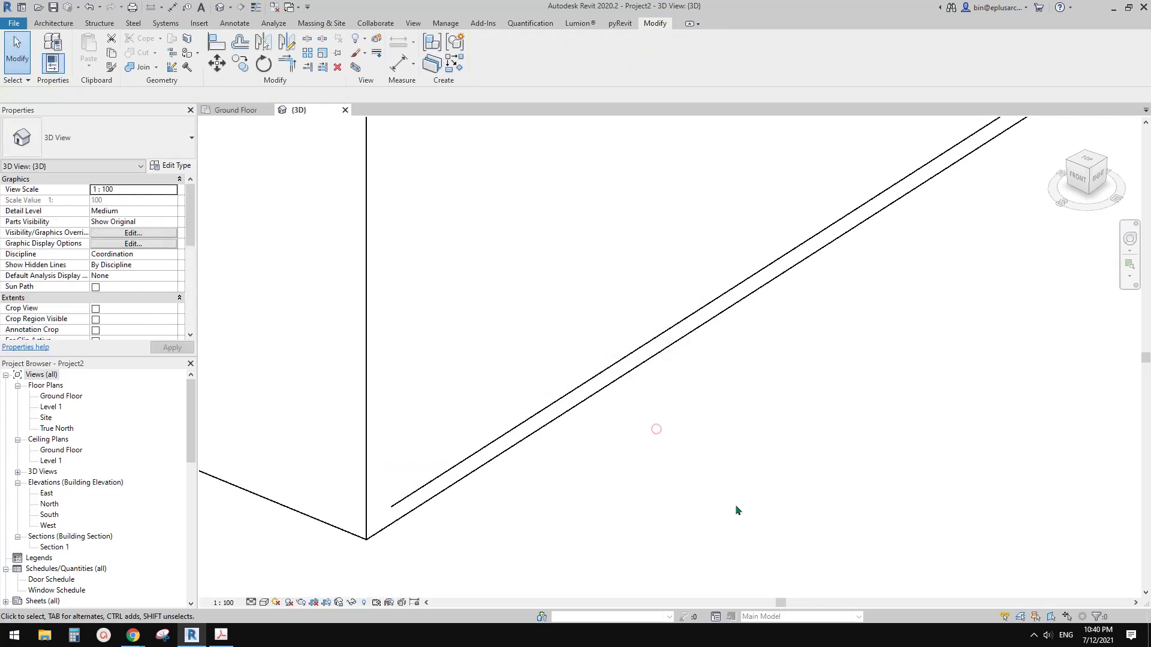
# Join the middle box's side wall with its floor
pyautogui.scroll(-2, 713, 510)
pyautogui.scroll(1, 585, 447)
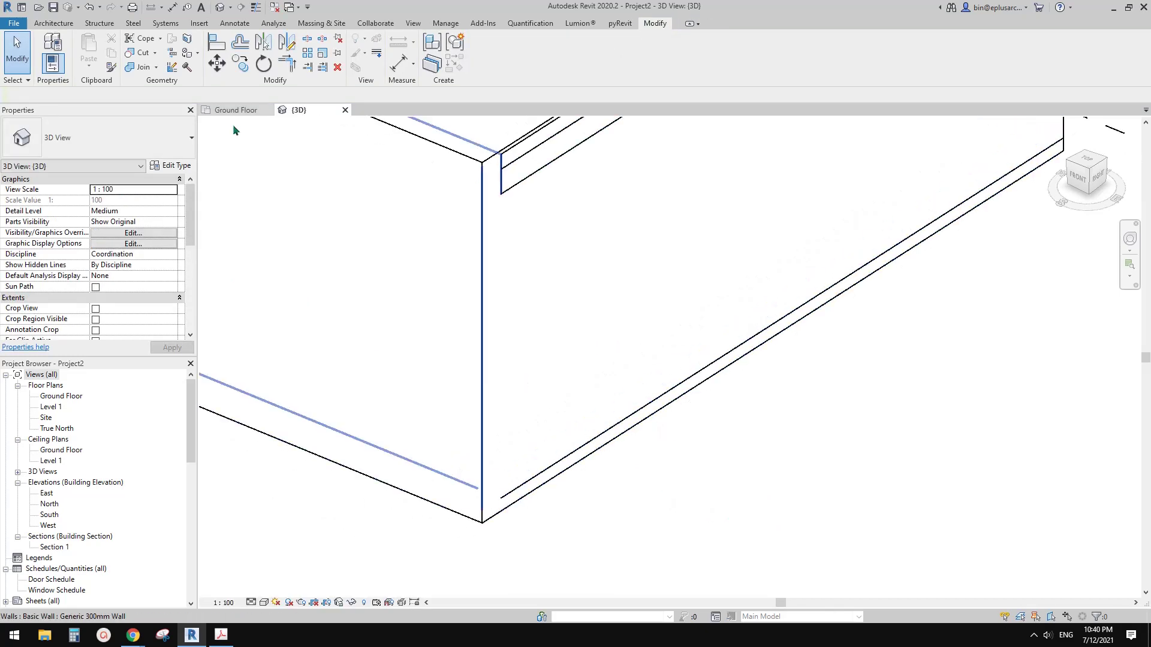
pyautogui.click(143, 67)
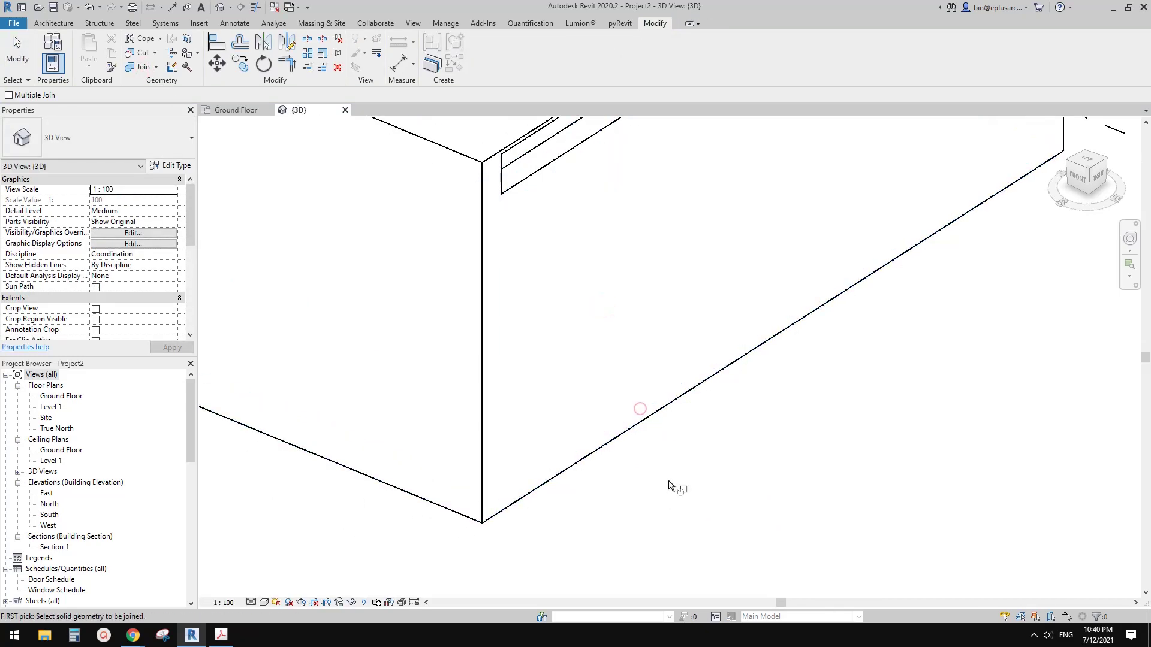
pyautogui.scroll(-2, 698, 461)
pyautogui.scroll(-1, 531, 470)
# Set the middle box's side wall Unconnected Height to 4000
pyautogui.click(530, 347)
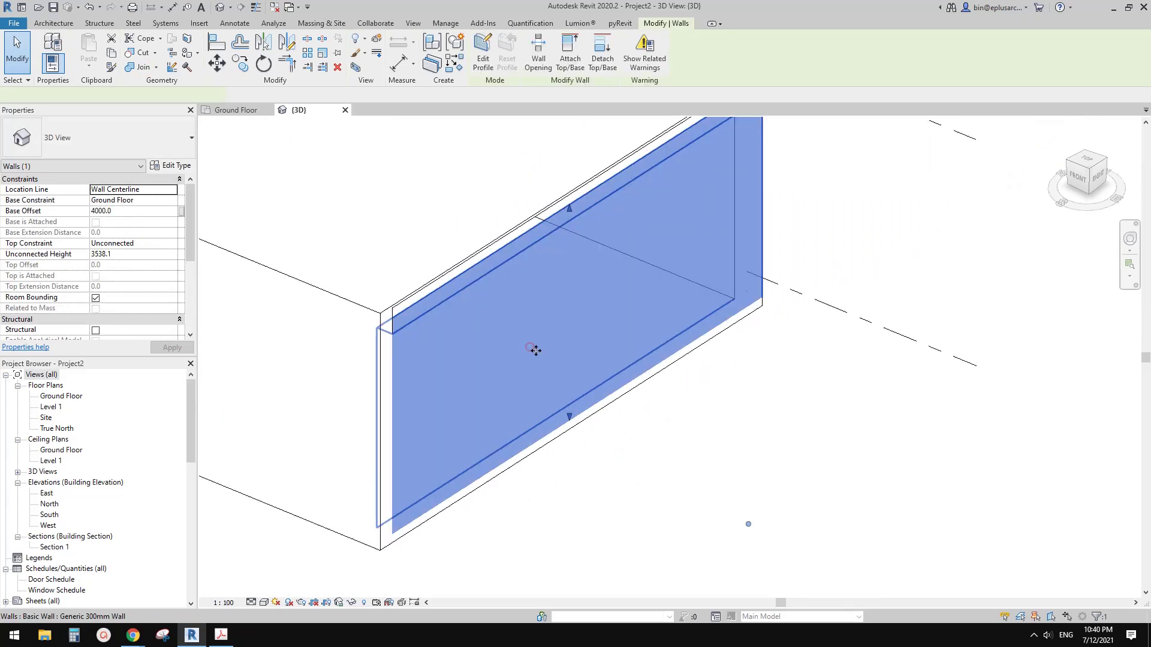
pyautogui.click(140, 252)
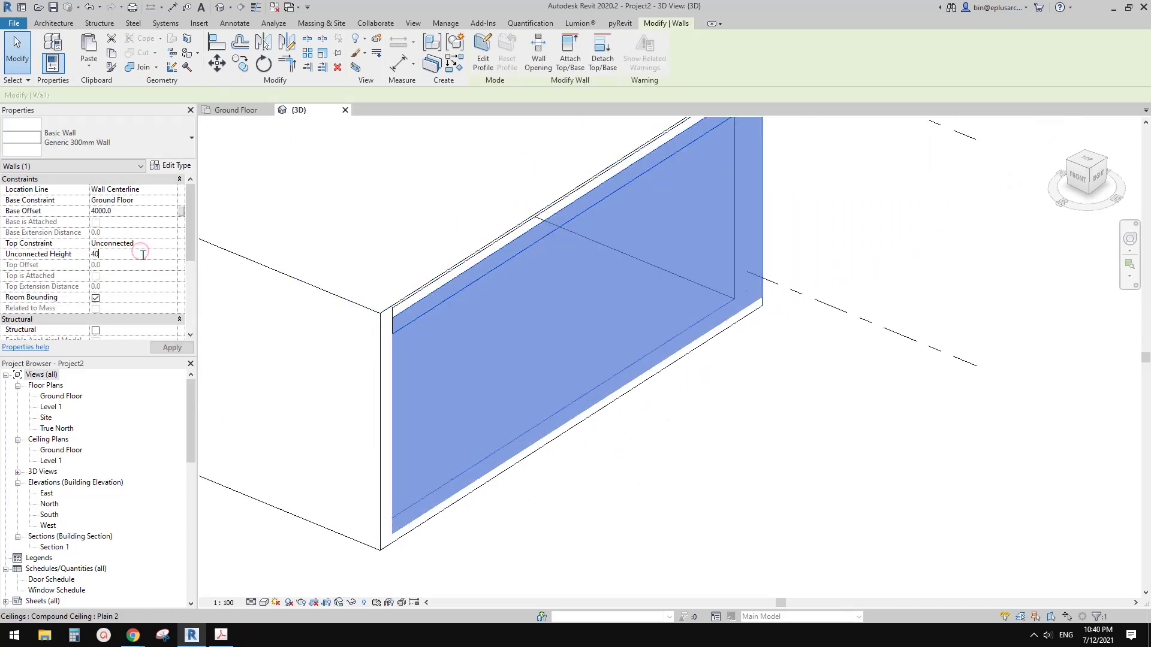
pyautogui.press('Escape')
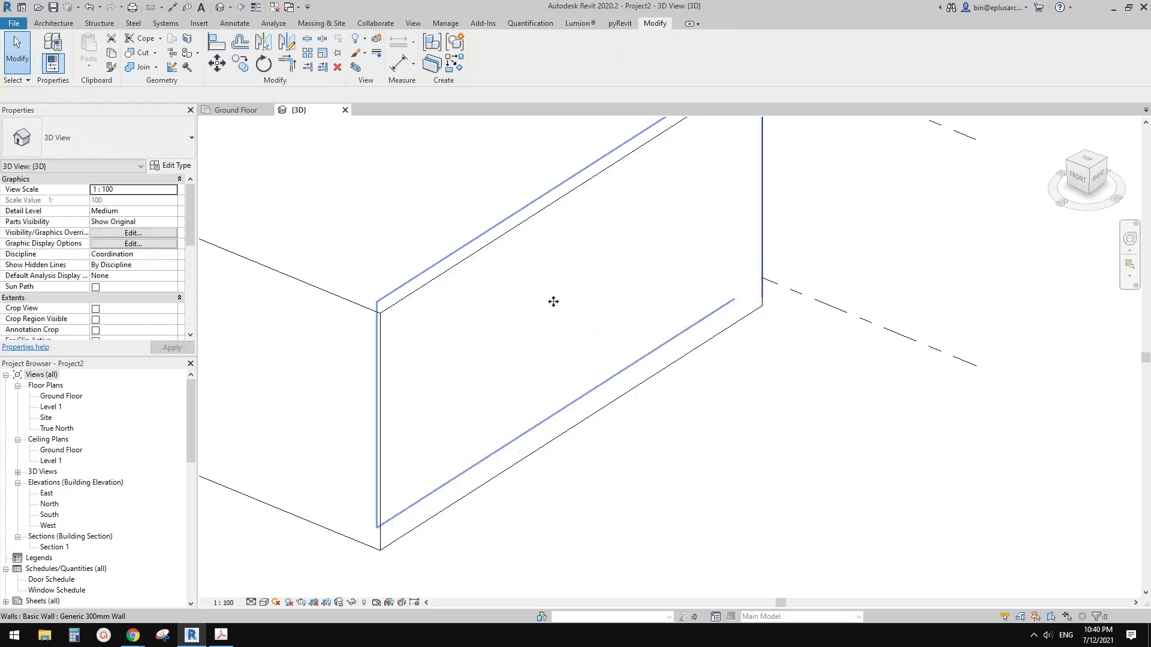
# Examine the boxes from several directions and check the offset and height of the neighbouring box's front wall
pyautogui.scroll(-3, 552, 307)
pyautogui.moveTo(602, 326); pyautogui.dragTo(838, 328, button='middle')
pyautogui.scroll(-3, 701, 317)
pyautogui.moveTo(674, 323)
pyautogui.mouseDown(button='middle')
pyautogui.moveTo(751, 348)
pyautogui.moveTo(663, 333)
pyautogui.mouseUp(button='middle')
pyautogui.moveTo(756, 278); pyautogui.dragTo(712, 314, button='middle')
pyautogui.scroll(1, 711, 313)
pyautogui.moveTo(606, 220); pyautogui.dragTo(571, 265, button='middle')
pyautogui.moveTo(599, 309); pyautogui.dragTo(615, 386, button='middle')
pyautogui.scroll(4, 634, 538)
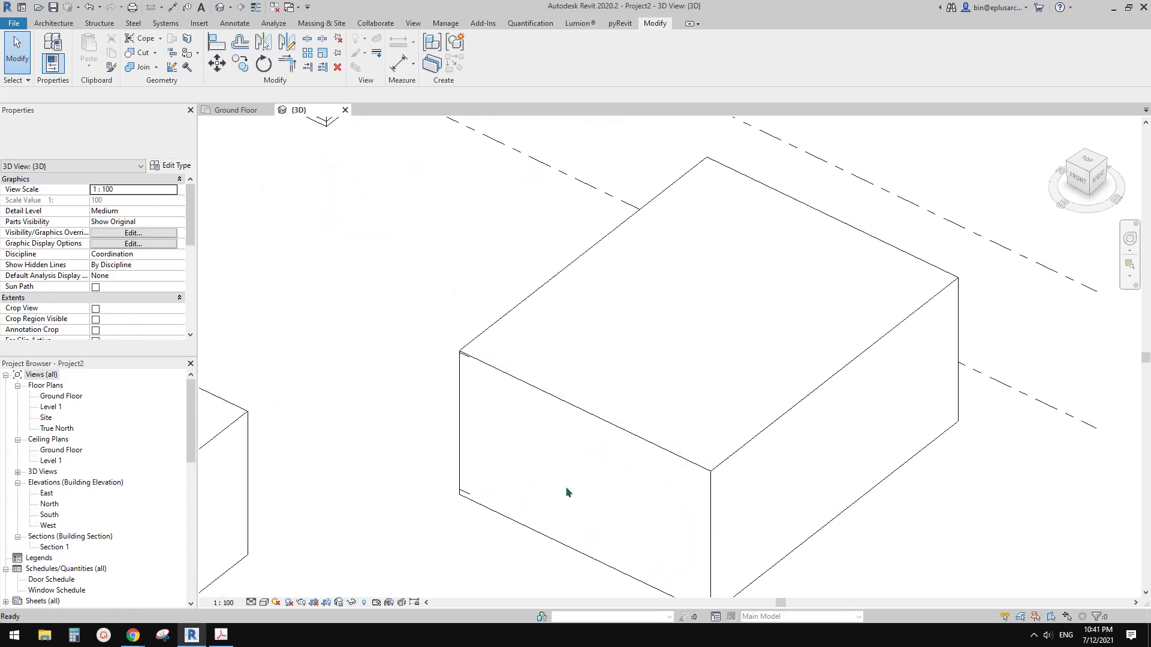
pyautogui.scroll(-2, 540, 496)
pyautogui.moveTo(518, 502); pyautogui.dragTo(601, 398, button='middle')
pyautogui.click(712, 384)
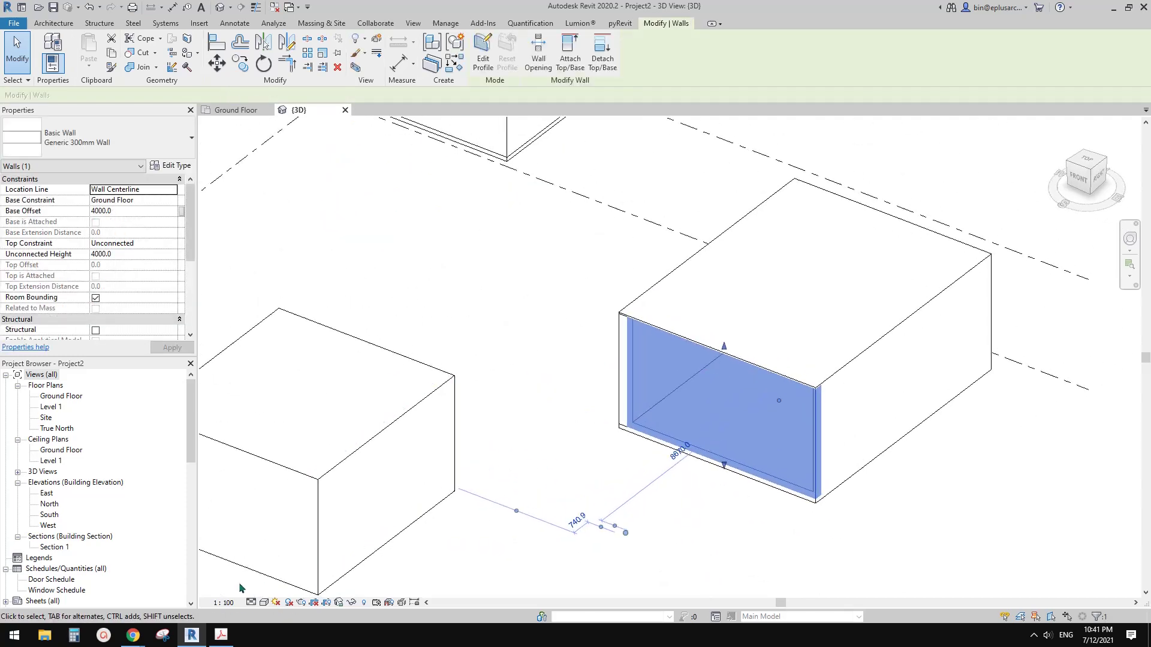
# Switch to the Gmail message in Chrome and study the curved connectivity concept image
pyautogui.moveTo(138, 636)
pyautogui.click(180, 593)
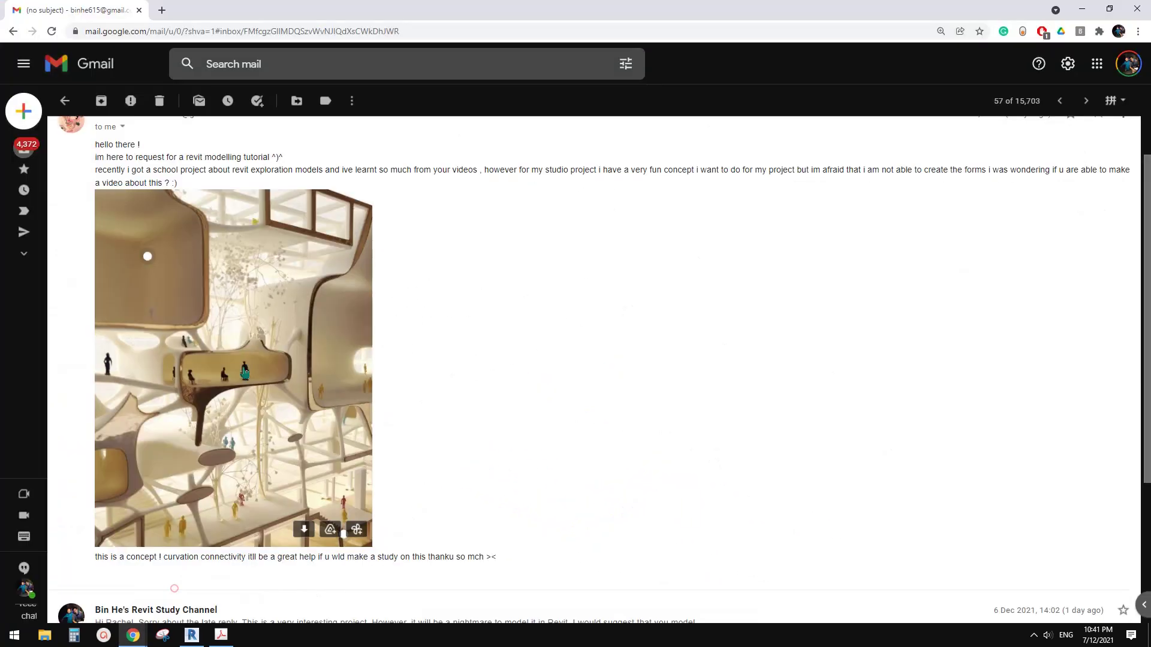
pyautogui.scroll(-2, 301, 425)
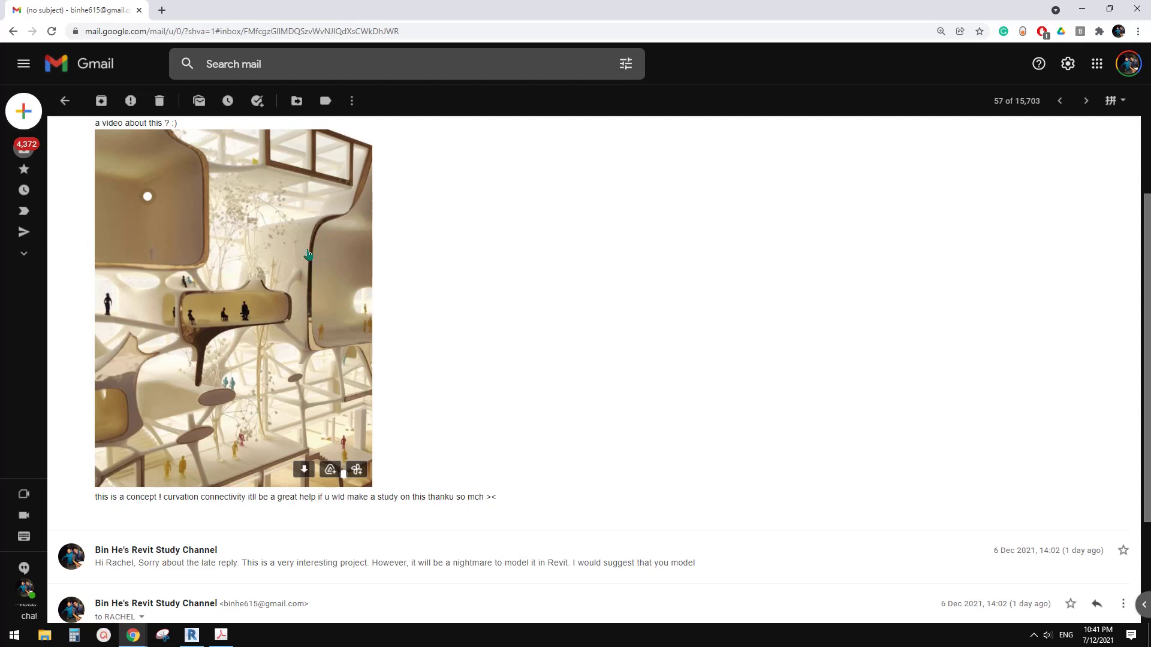
# Switch back to Revit and start an in-place model in the Mass category
pyautogui.click(198, 638)
pyautogui.moveTo(616, 457); pyautogui.dragTo(534, 377, button='middle')
pyautogui.click(542, 441)
pyautogui.scroll(-1, 540, 441)
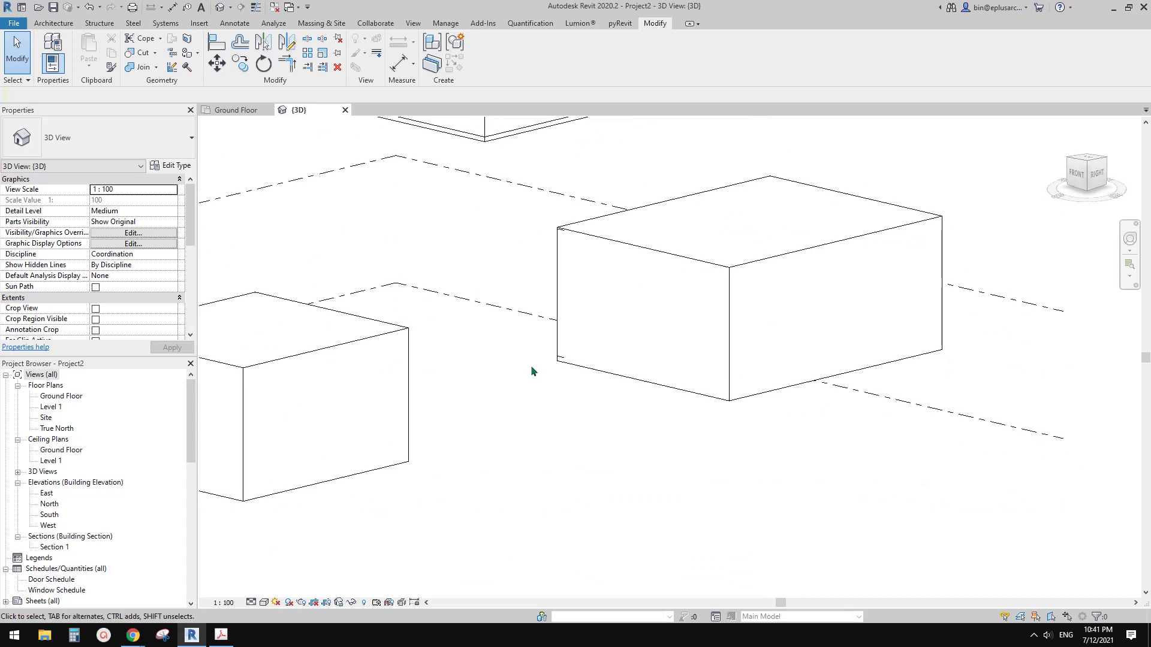
pyautogui.keyDown('shift'); pyautogui.moveTo(492, 298); pyautogui.dragTo(474, 288, button='middle'); pyautogui.keyUp('shift')
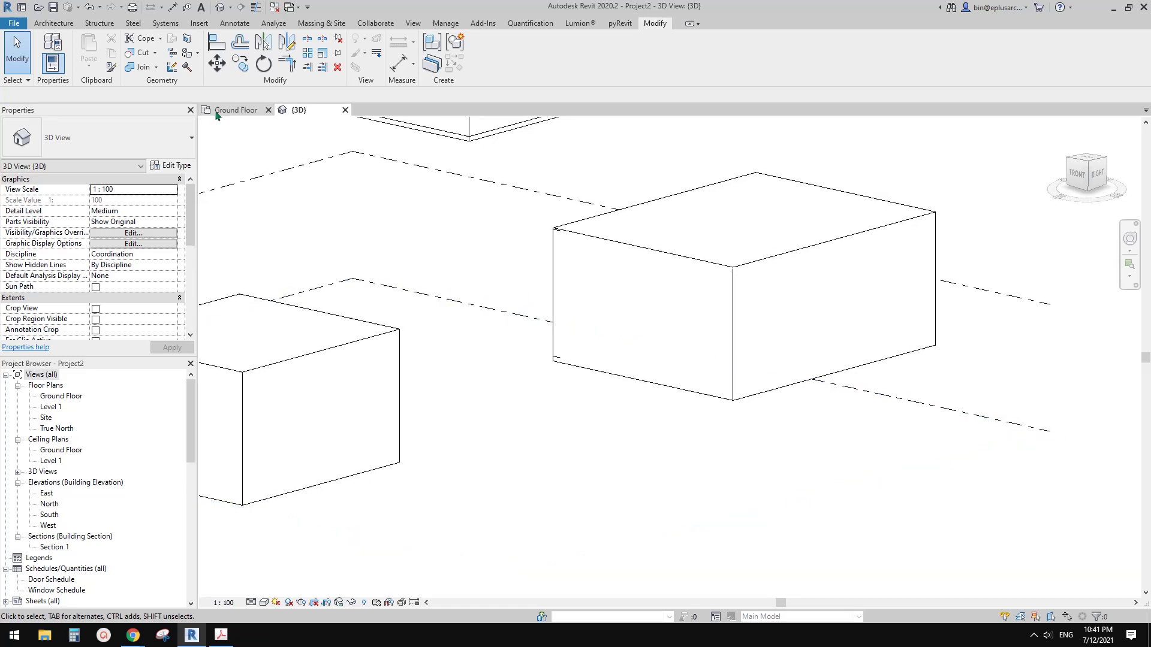
pyautogui.click(54, 24)
pyautogui.click(144, 68)
pyautogui.click(162, 113)
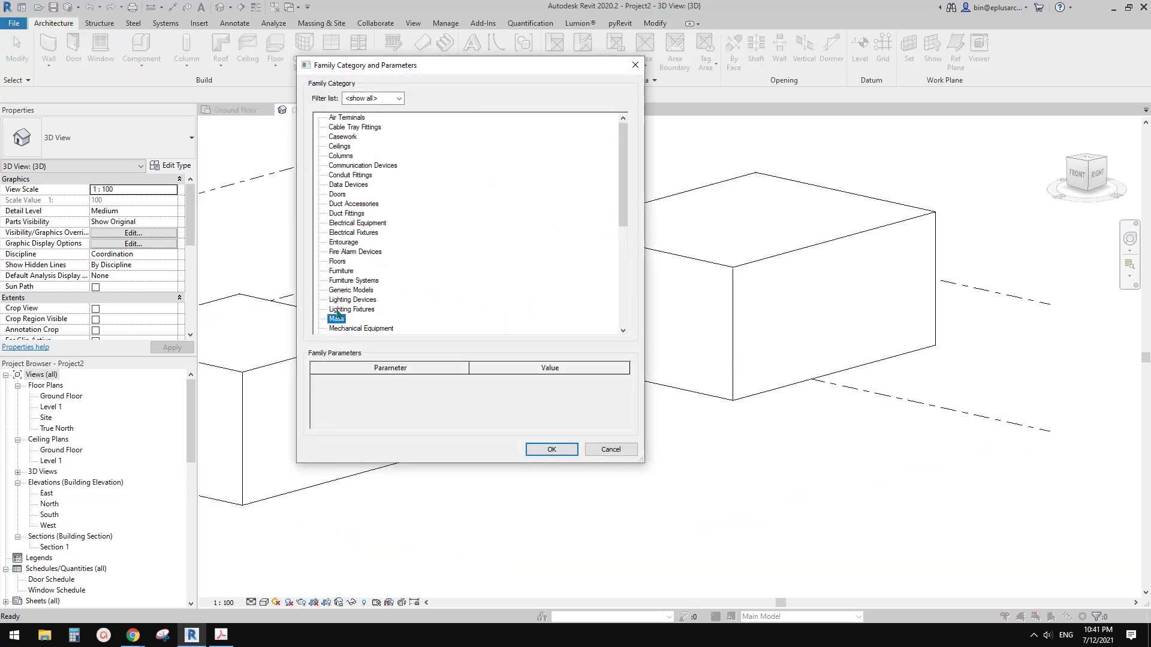
pyautogui.click(552, 449)
pyautogui.click(495, 213)
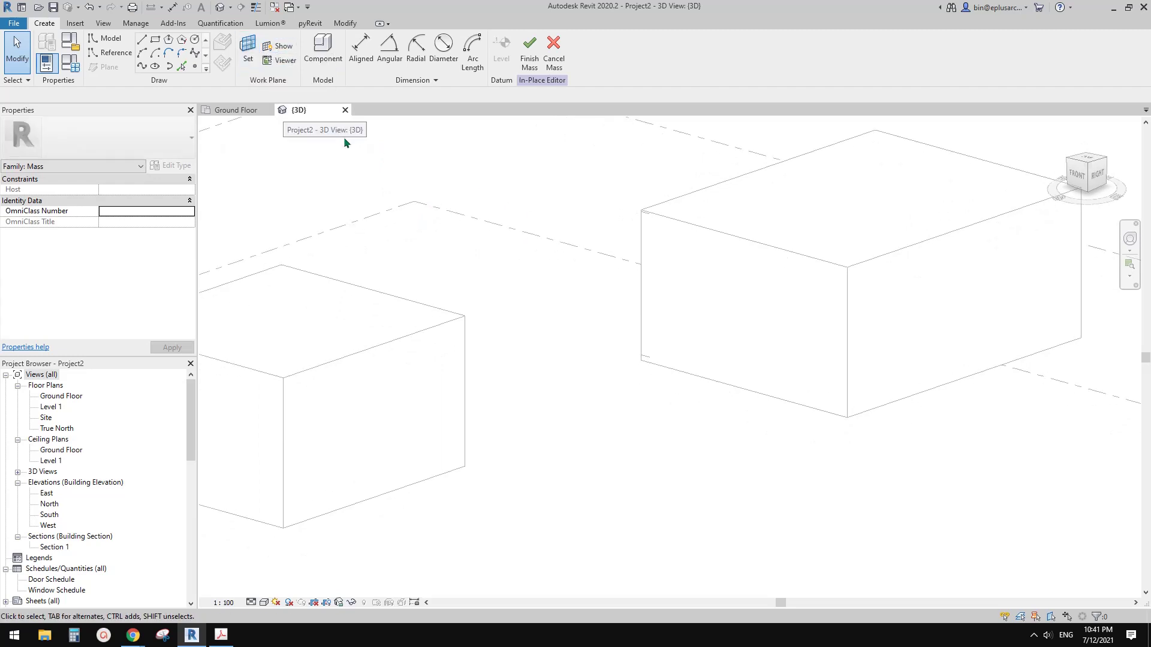
# Set the work plane to the left box's side wall and draw a reference-line circle of about 900 mm radius on it
pyautogui.click(251, 48)
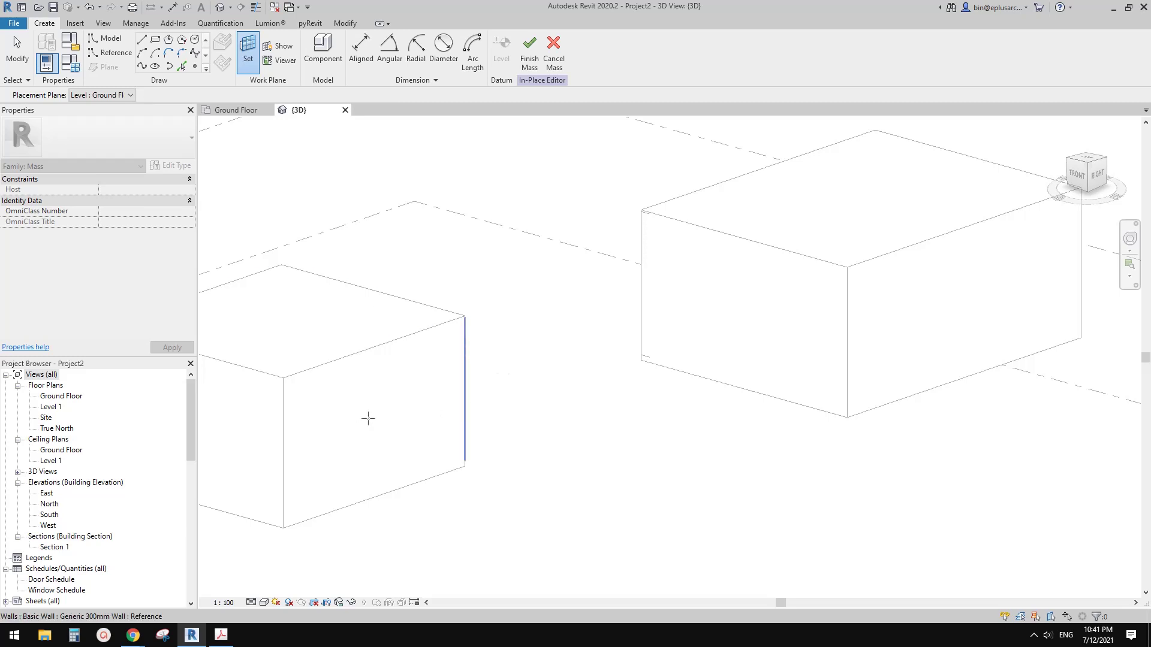
pyautogui.keyDown('shift'); pyautogui.moveTo(368, 417); pyautogui.dragTo(395, 359, button='middle'); pyautogui.keyUp('shift')
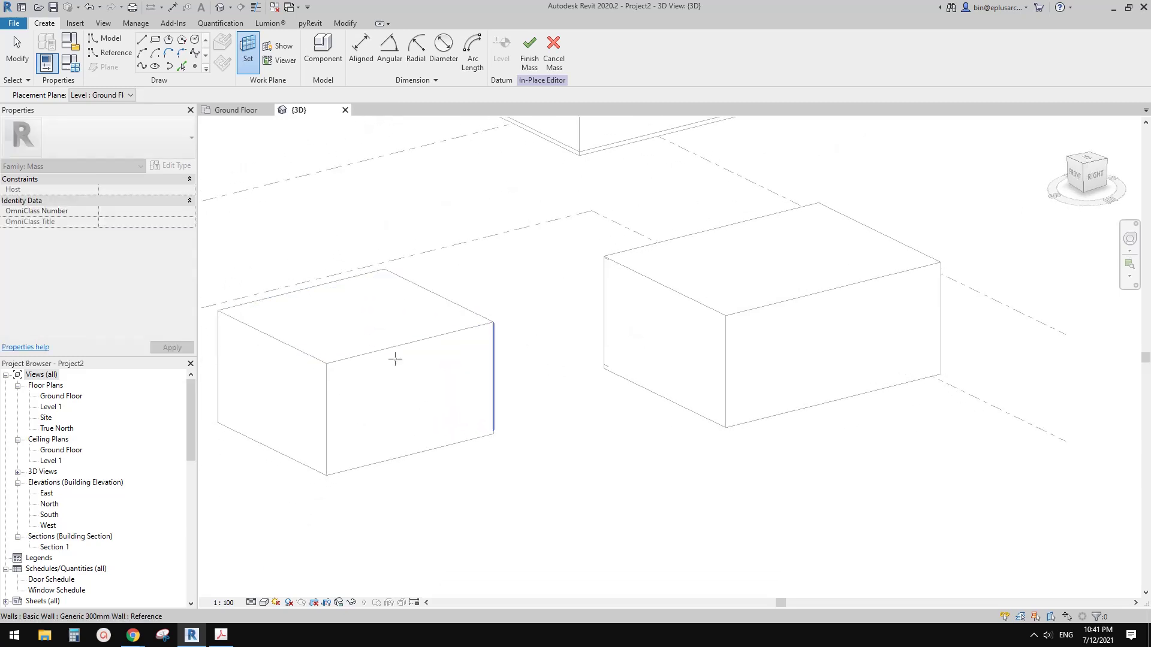
pyautogui.scroll(2, 431, 407)
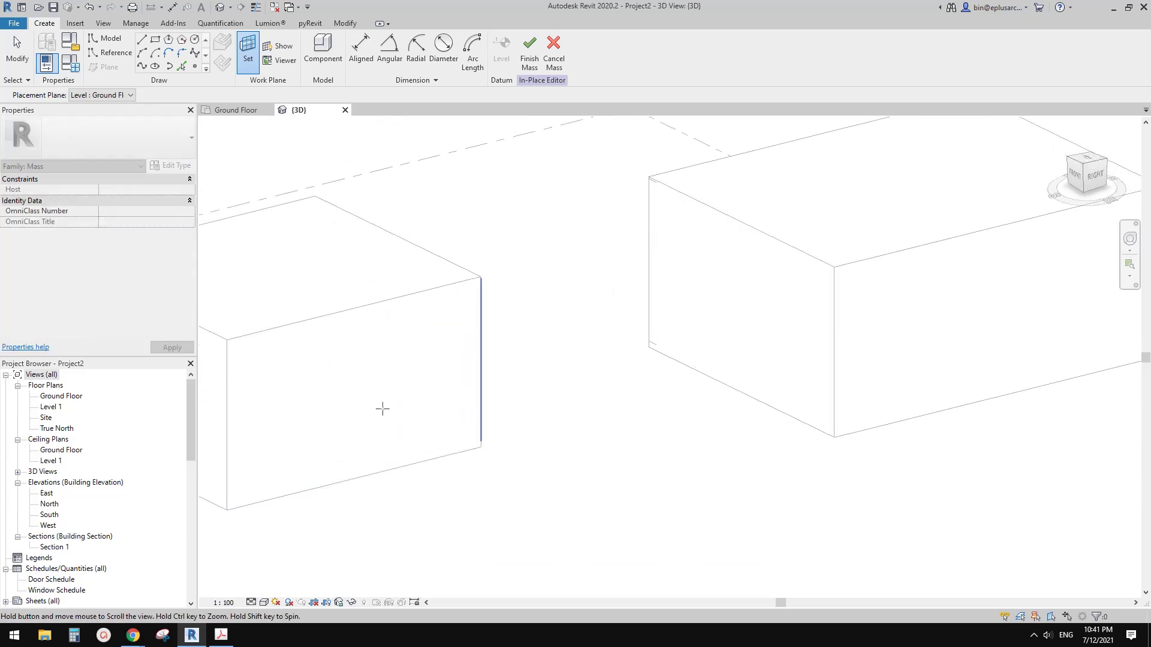
pyautogui.scroll(2, 456, 372)
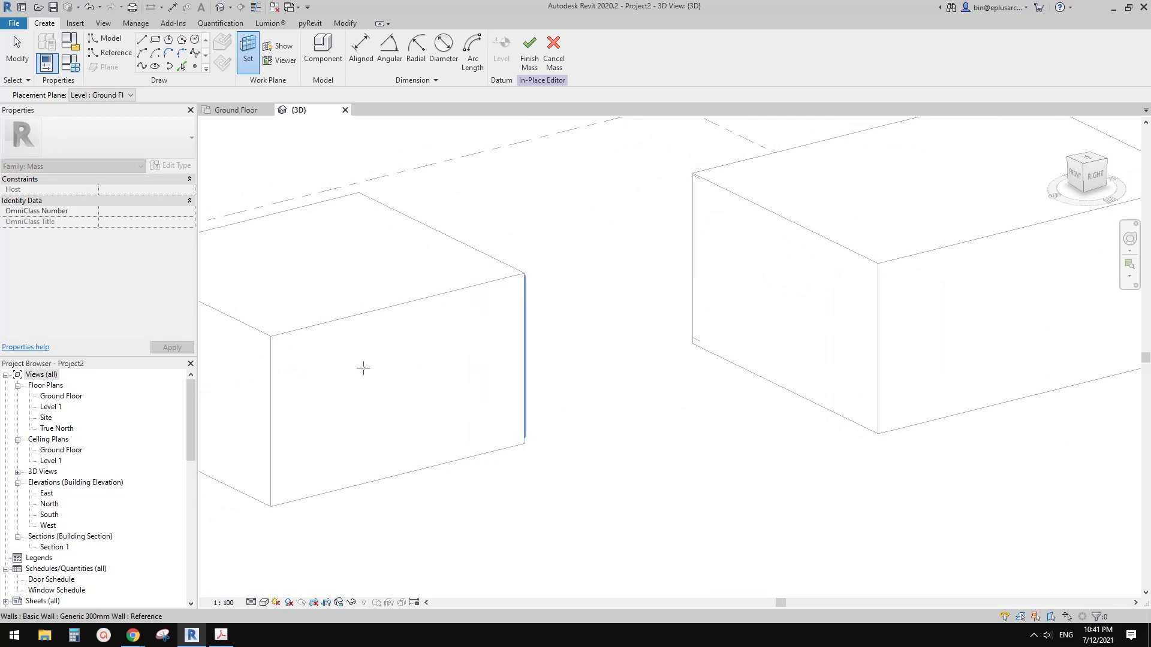
pyautogui.click(391, 383)
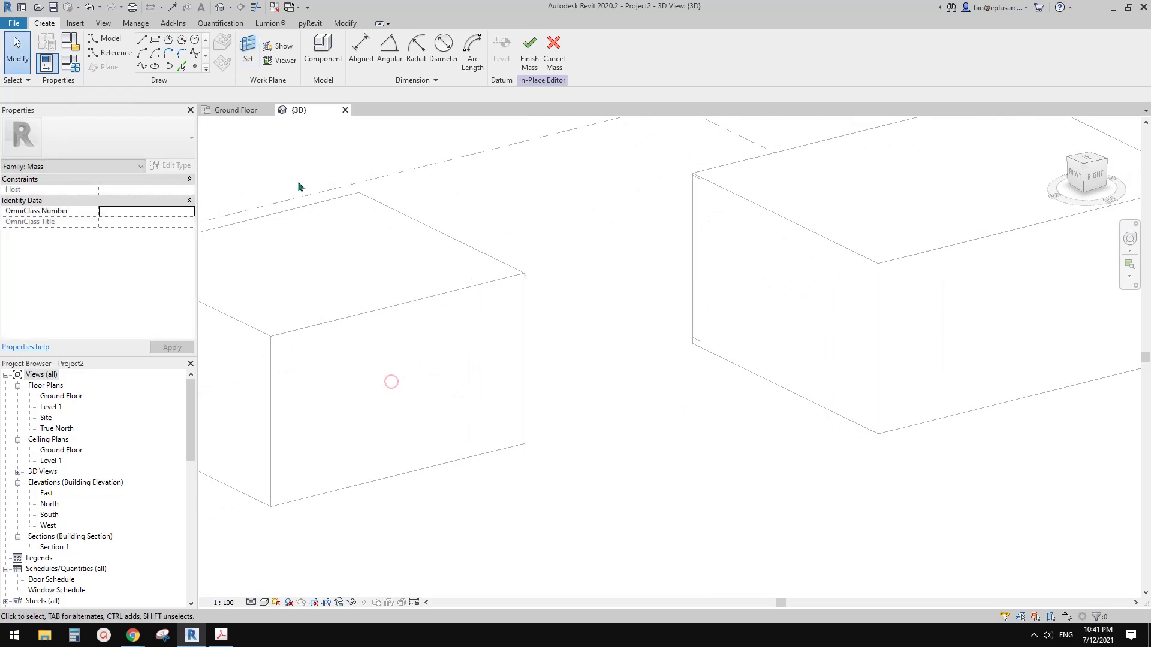
pyautogui.click(110, 56)
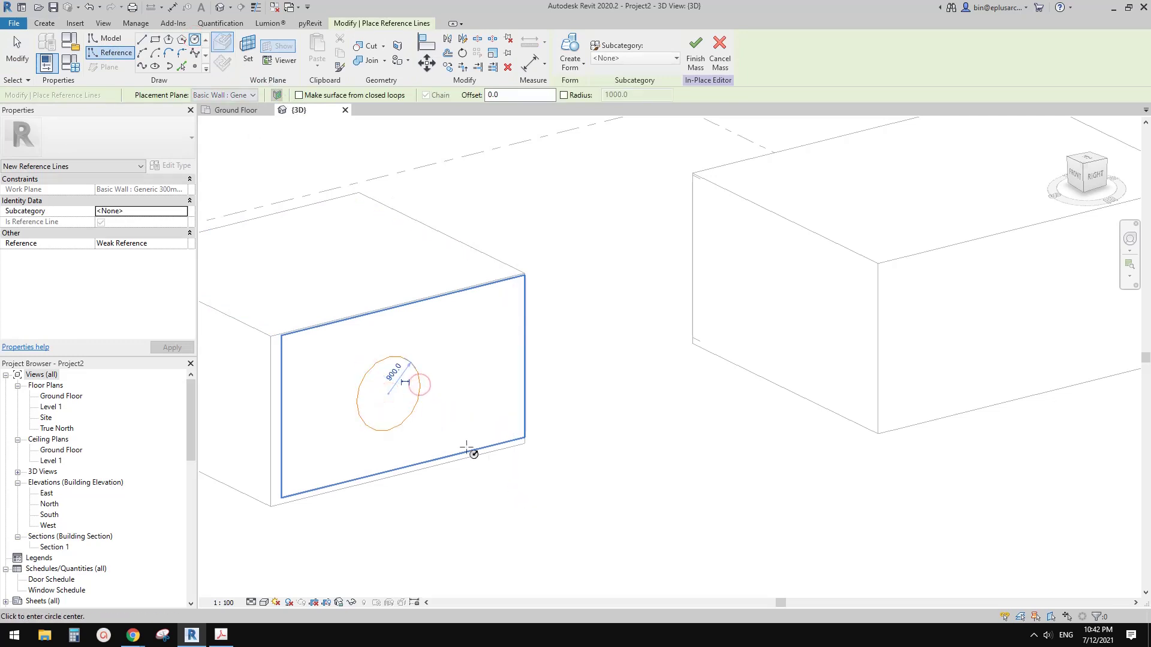
# Set the work plane to the right box's front wall and draw a reference-line circle of about 700 mm radius on it
pyautogui.keyDown('shift'); pyautogui.moveTo(467, 449); pyautogui.dragTo(420, 130, button='middle'); pyautogui.keyUp('shift')
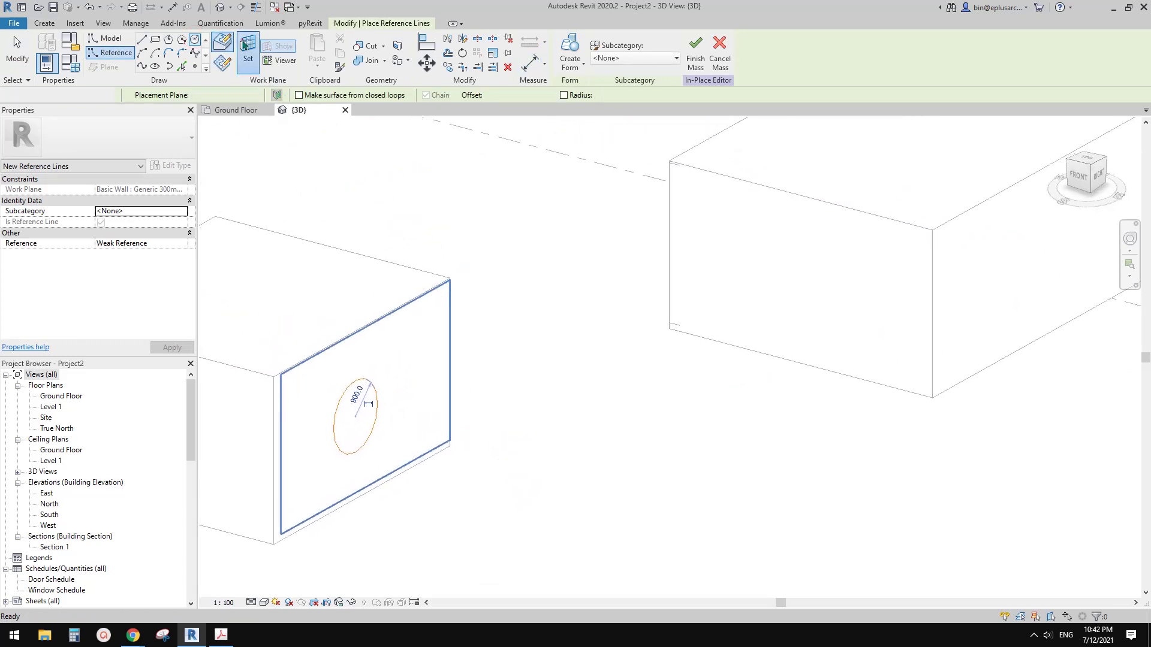
pyautogui.press('Escape')
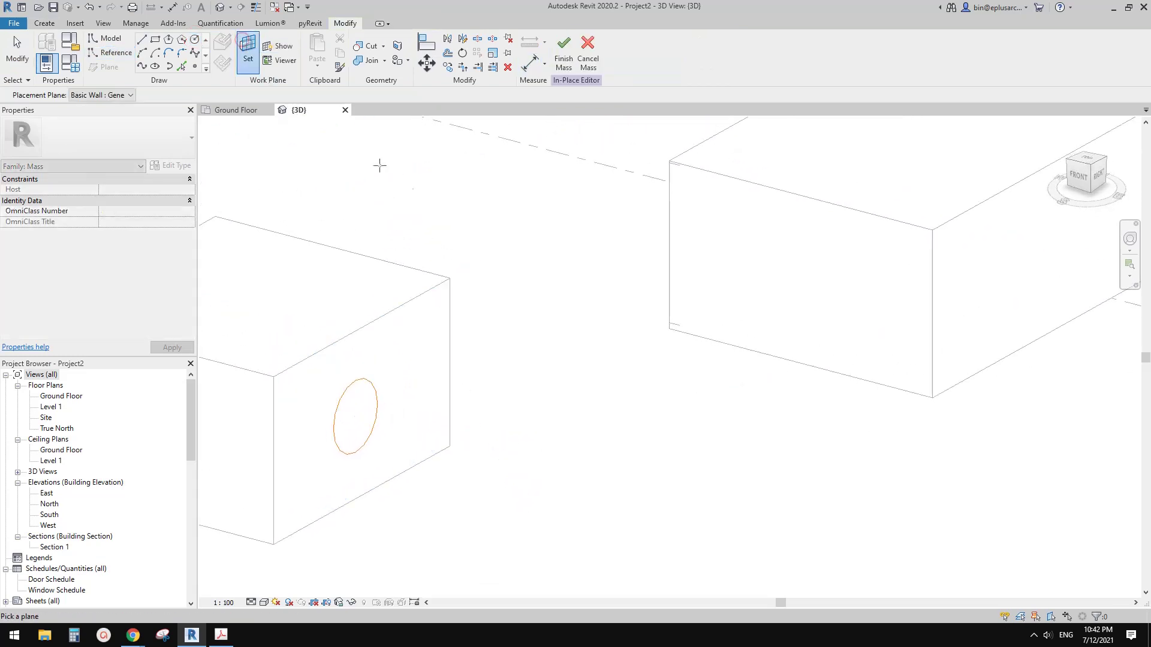
pyautogui.click(792, 277)
pyautogui.click(115, 51)
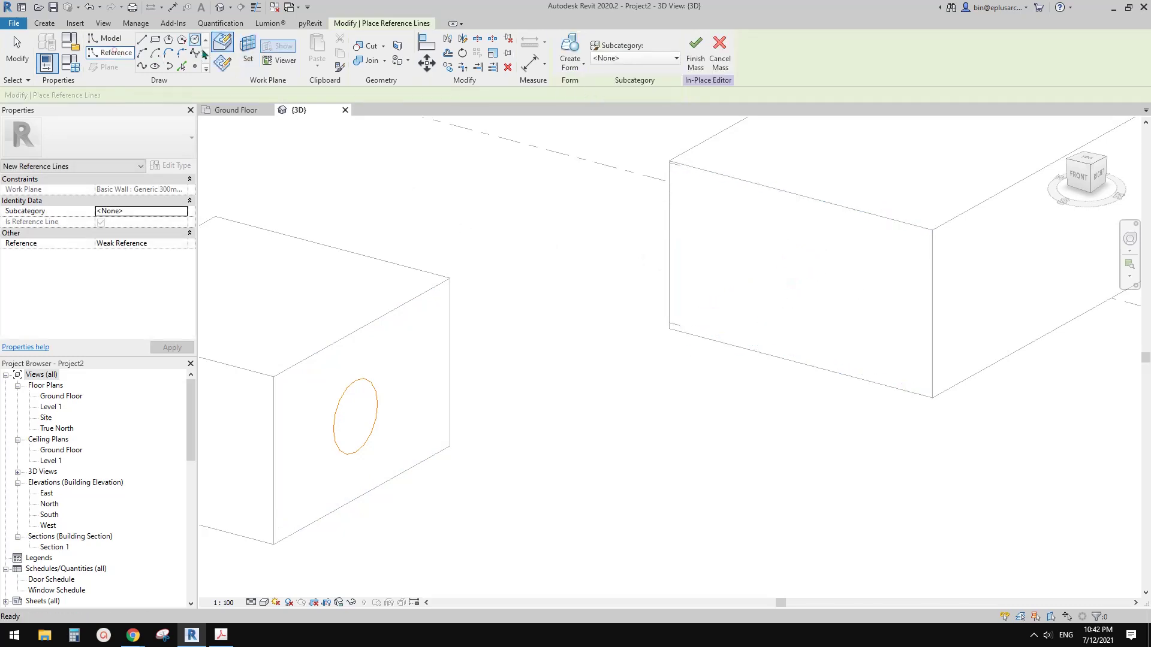
pyautogui.click(790, 283)
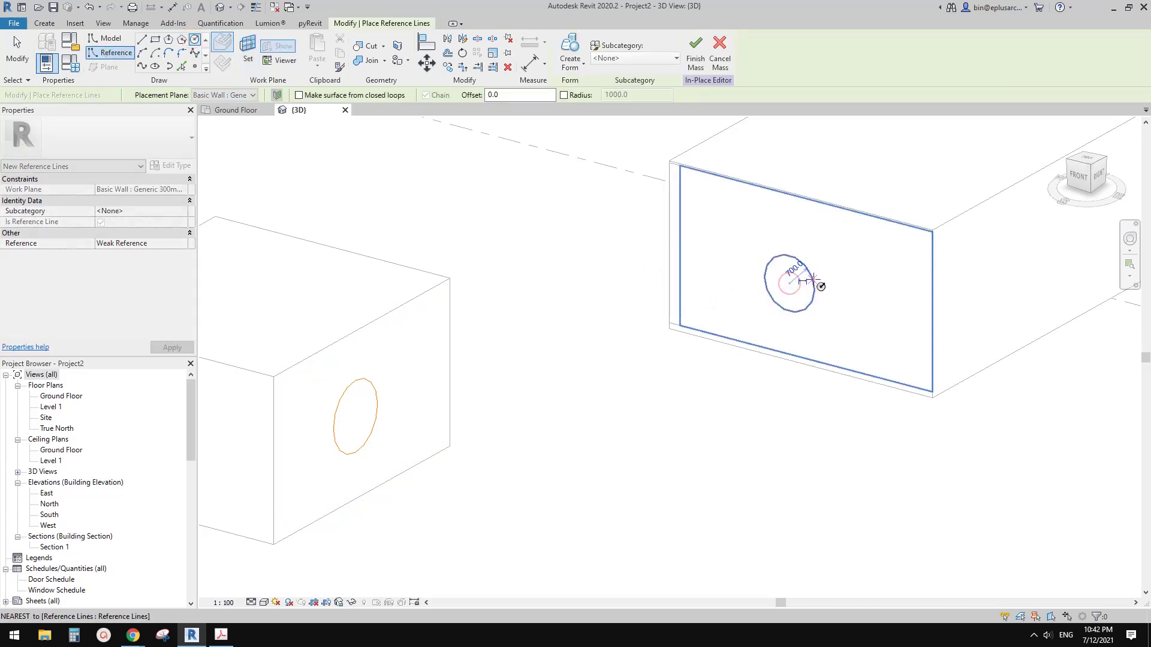
pyautogui.click(816, 281)
pyautogui.press('Escape')
pyautogui.press('Escape')
# Create a solid form connecting the two reference circles on the facing walls
pyautogui.click(812, 277)
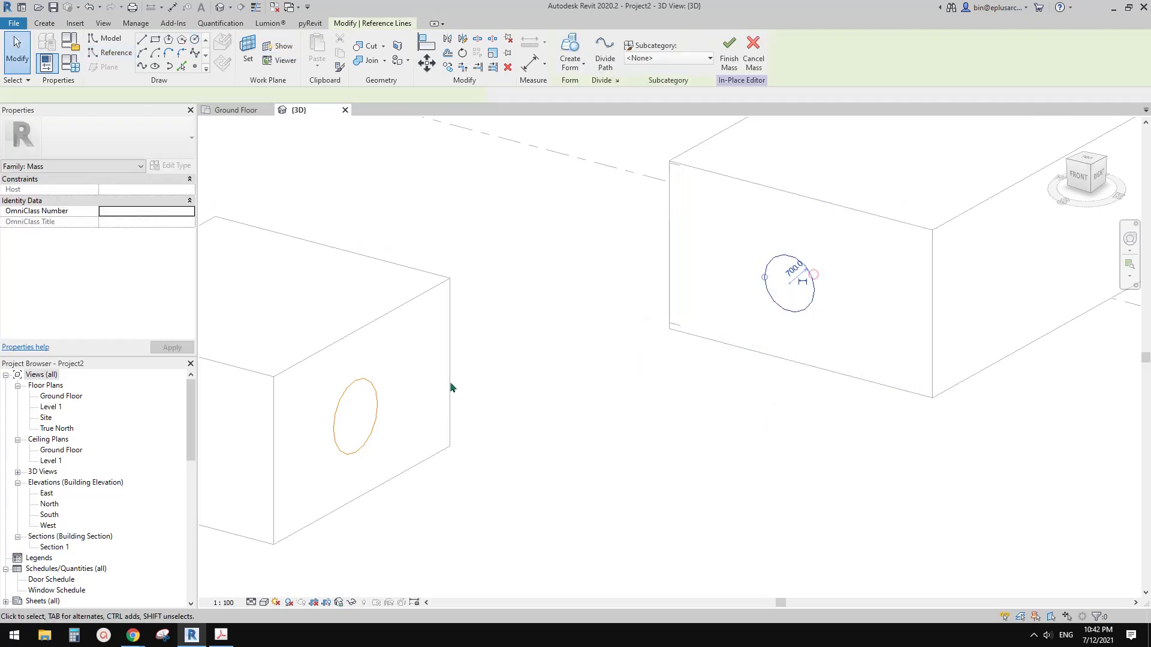
pyautogui.keyDown('shift'); pyautogui.moveTo(373, 389); pyautogui.dragTo(420, 384, button='middle'); pyautogui.keyUp('shift')
pyautogui.keyDown('ctrl'); pyautogui.click(399, 376); pyautogui.keyUp('ctrl')
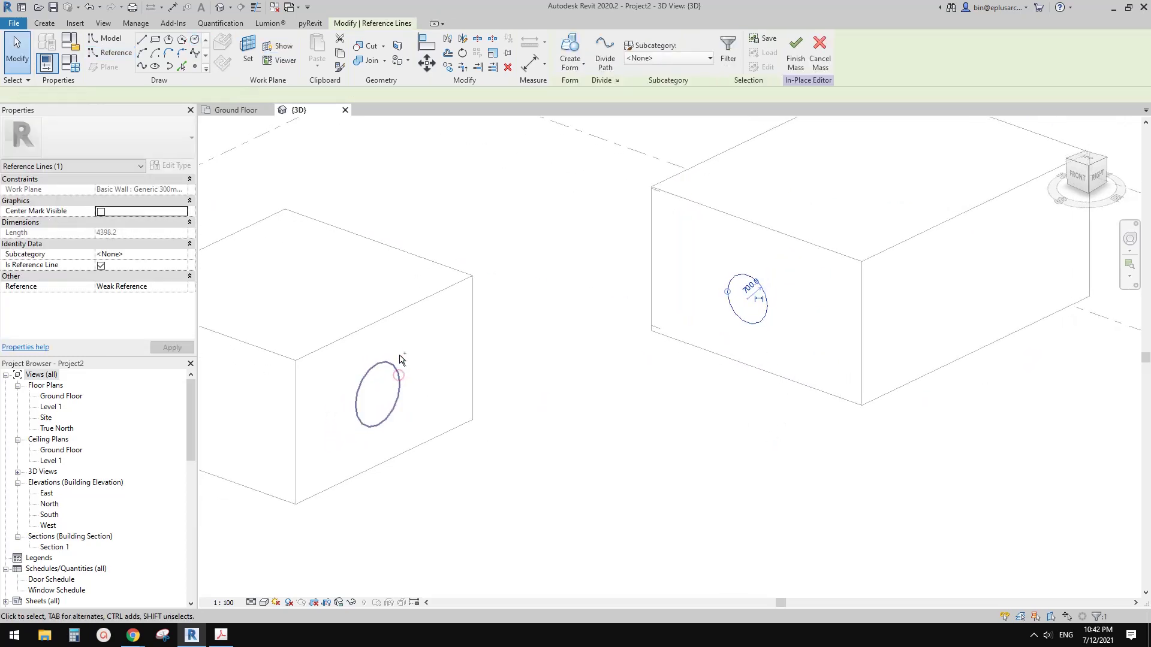
pyautogui.click(578, 63)
pyautogui.click(619, 424)
pyautogui.keyDown('shift'); pyautogui.moveTo(619, 424); pyautogui.dragTo(586, 331, button='middle'); pyautogui.keyUp('shift')
pyautogui.click(544, 321)
pyautogui.press('Escape')
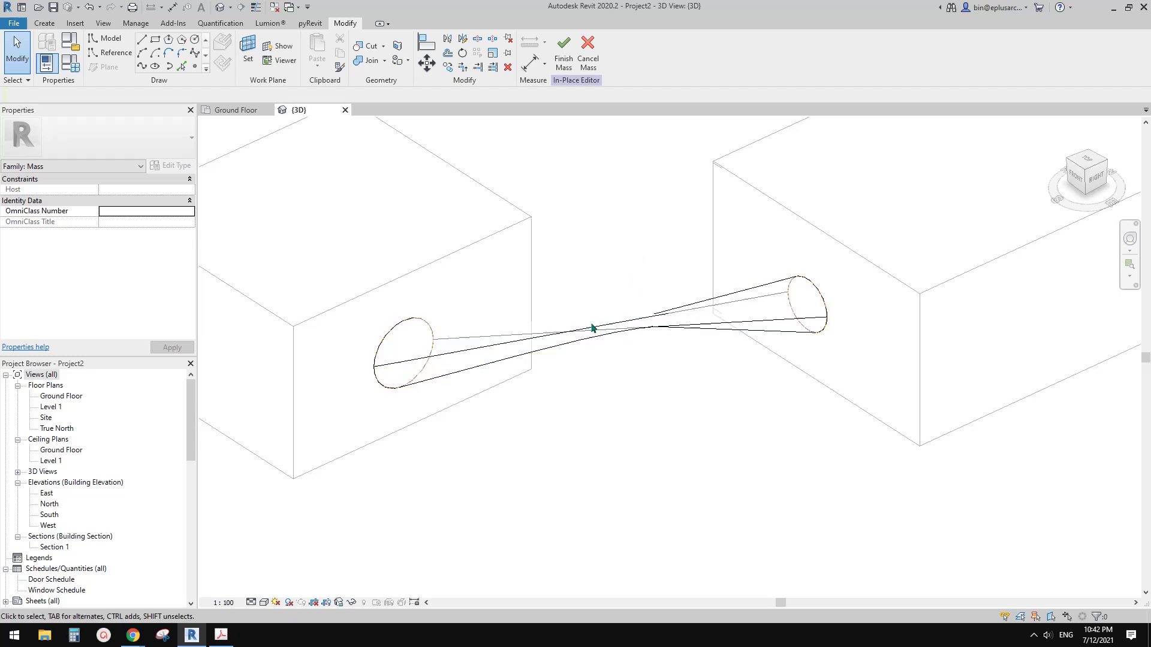
# Examine the connecting form from several angles and delete it
pyautogui.moveTo(591, 326)
pyautogui.keyDown('shift'); pyautogui.mouseDown(button='middle')
pyautogui.moveTo(650, 372)
pyautogui.moveTo(594, 338)
pyautogui.mouseUp(button='middle'); pyautogui.keyUp('shift')
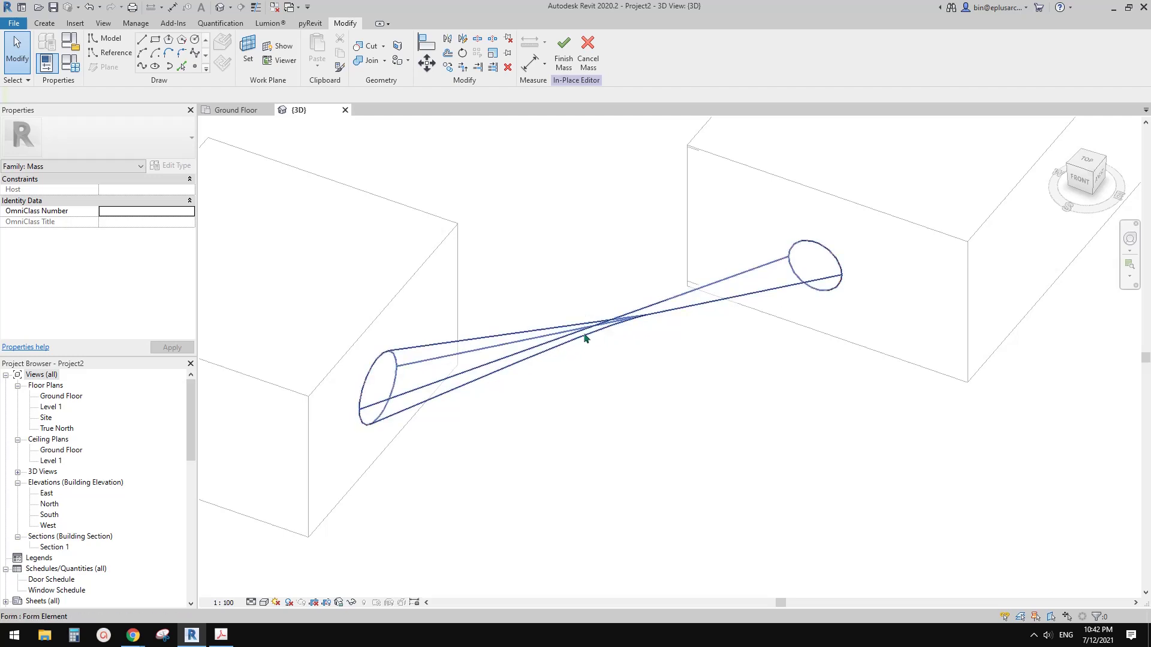
pyautogui.click(587, 338)
pyautogui.keyDown('shift'); pyautogui.moveTo(591, 337); pyautogui.dragTo(709, 211, button='middle'); pyautogui.keyUp('shift')
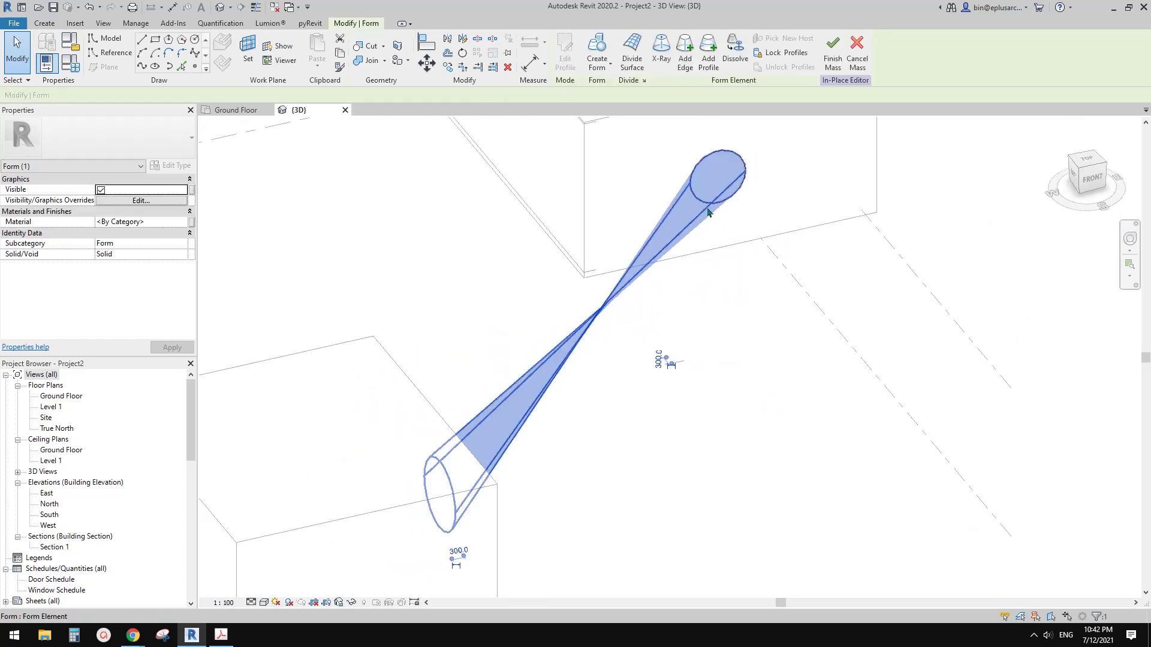
pyautogui.keyDown('shift'); pyautogui.moveTo(587, 346); pyautogui.dragTo(614, 324, button='middle'); pyautogui.keyUp('shift')
pyautogui.press('Delete')
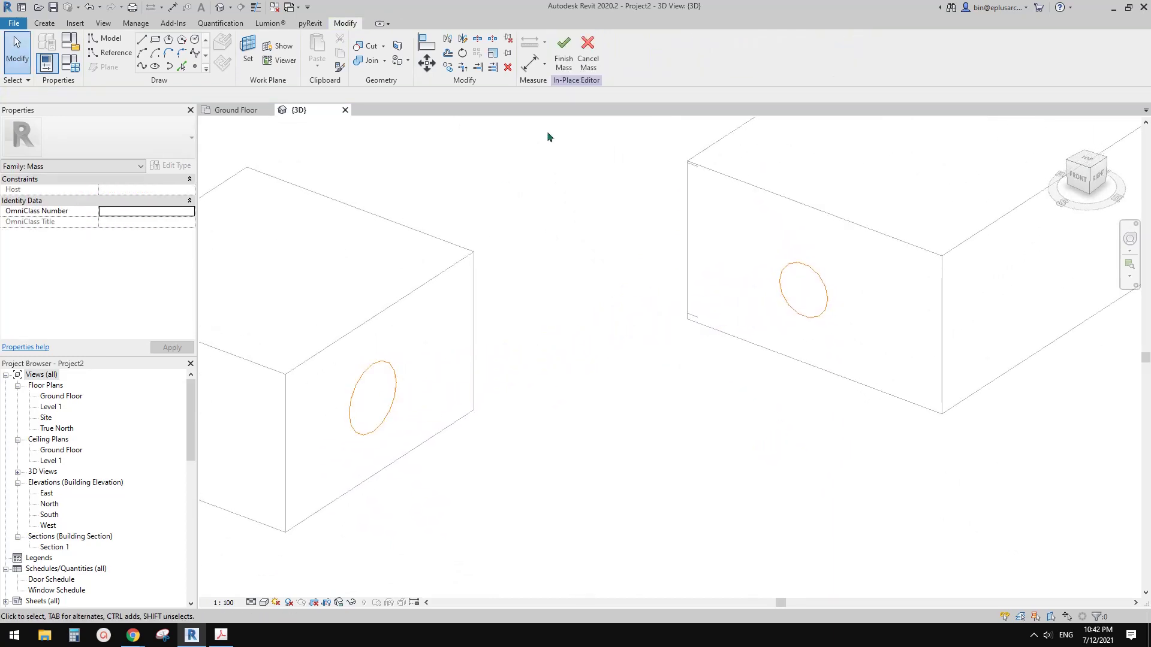
# Cancel the in-place mass and discard its reference circles
pyautogui.click(588, 54)
pyautogui.click(609, 329)
pyautogui.keyDown('shift'); pyautogui.moveTo(560, 287); pyautogui.dragTo(573, 322, button='middle'); pyautogui.keyUp('shift')
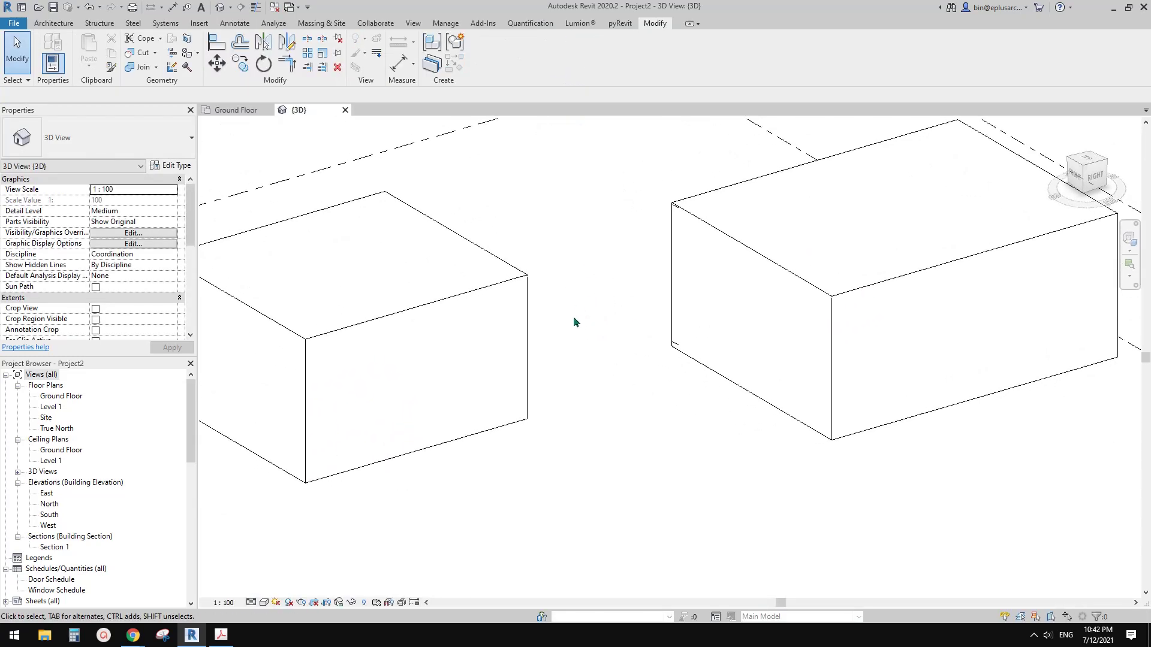
# Create a new family from the Metric Generic Model Adaptive.rft template
pyautogui.click(13, 24)
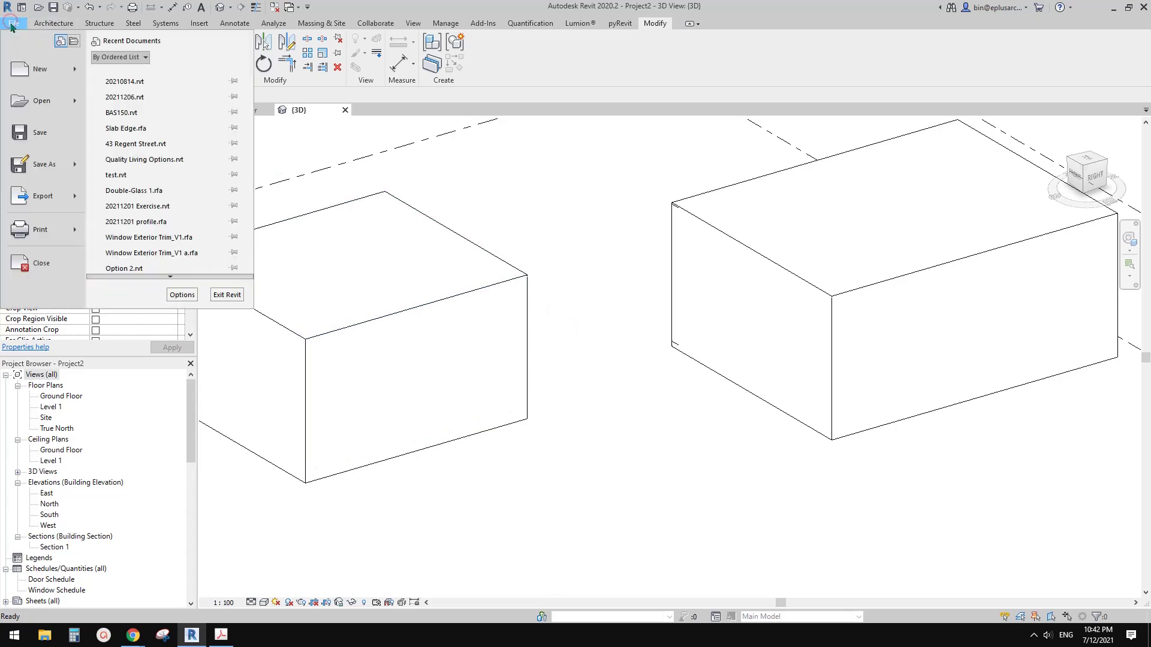
pyautogui.moveTo(76, 81)
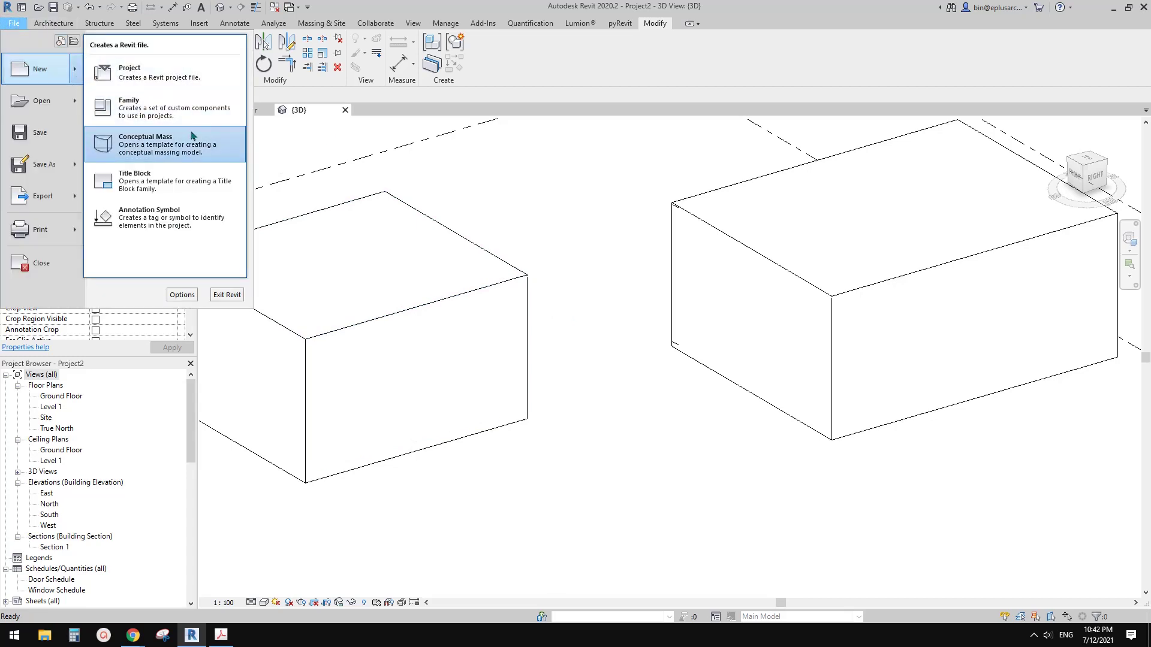
pyautogui.click(174, 108)
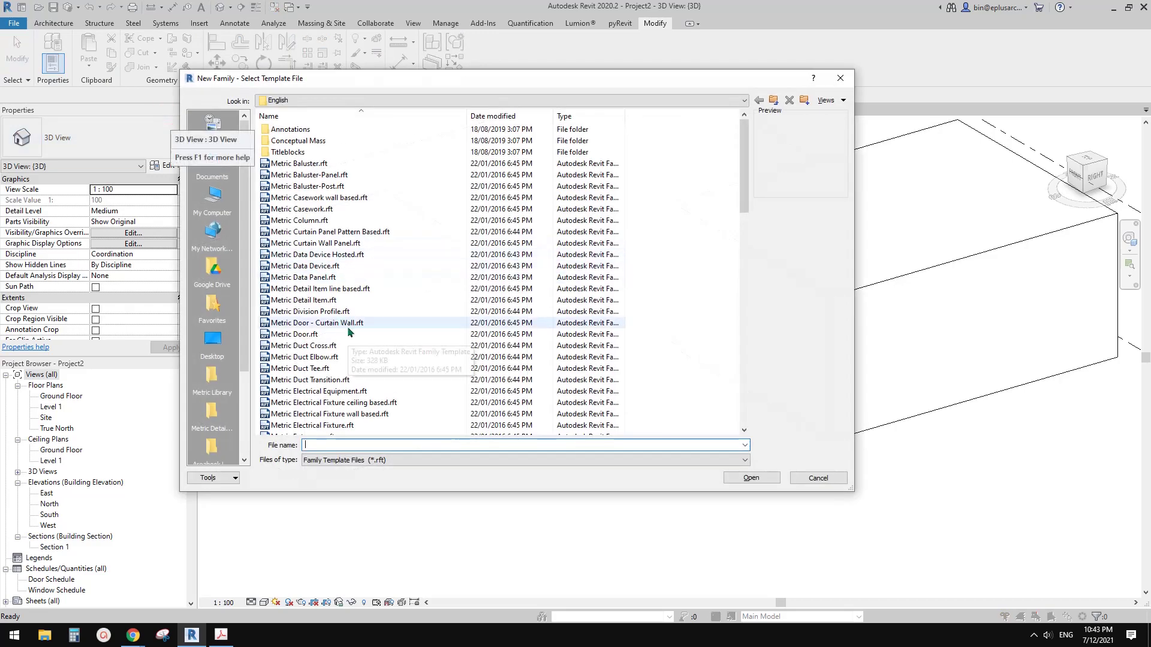
pyautogui.scroll(-8, 349, 331)
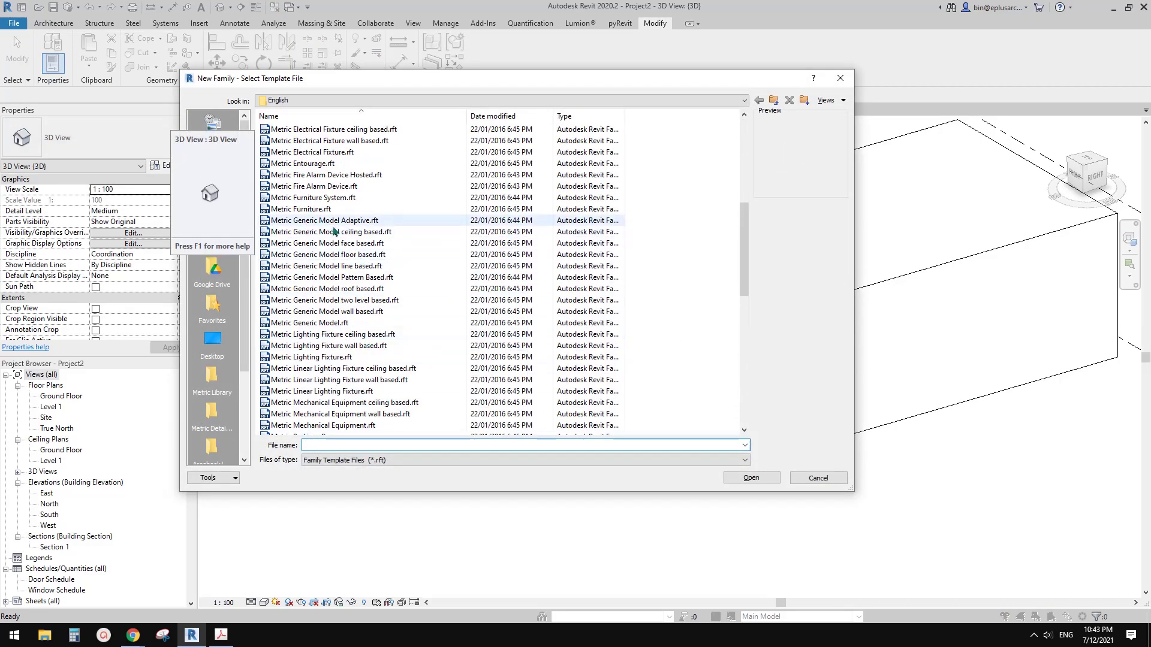
pyautogui.click(303, 222)
pyautogui.click(768, 477)
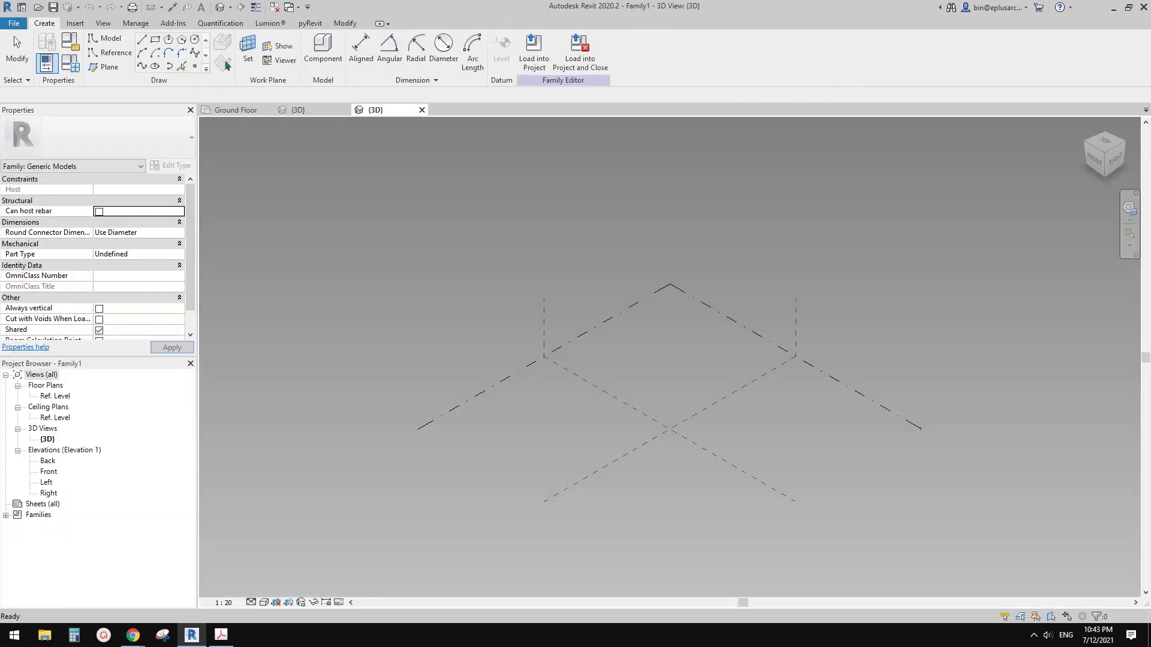
# Place a reference point on the Ref. Level near the centre of the reference planes and make it adaptive
pyautogui.click(194, 68)
pyautogui.click(677, 388)
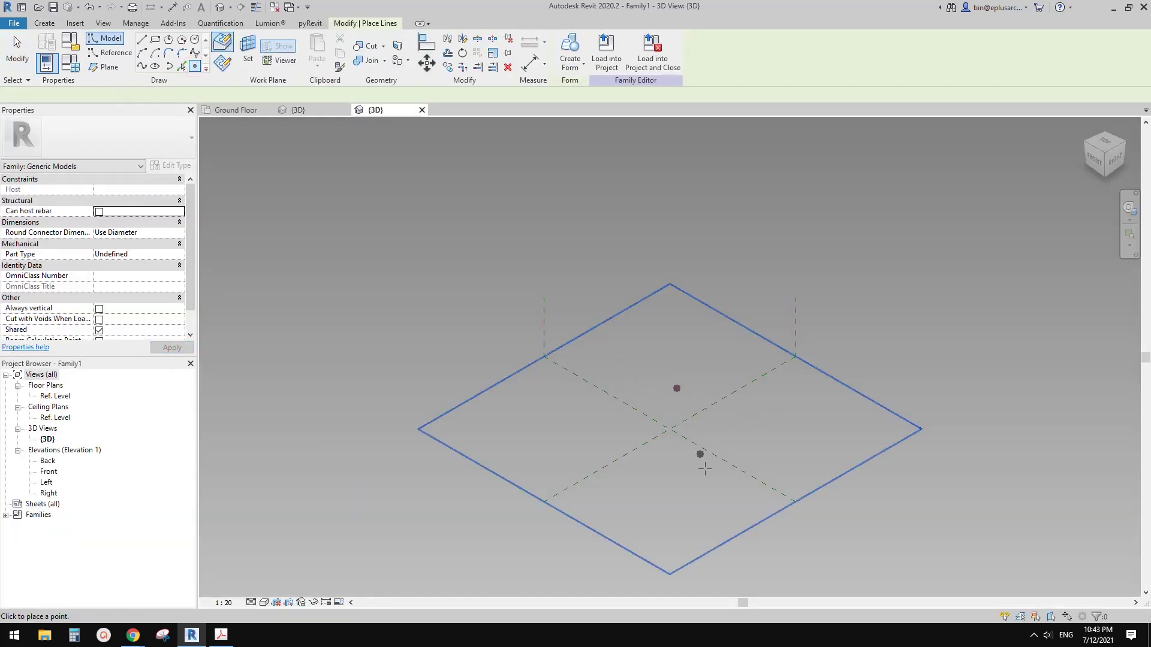
pyautogui.press('Escape')
pyautogui.click(677, 388)
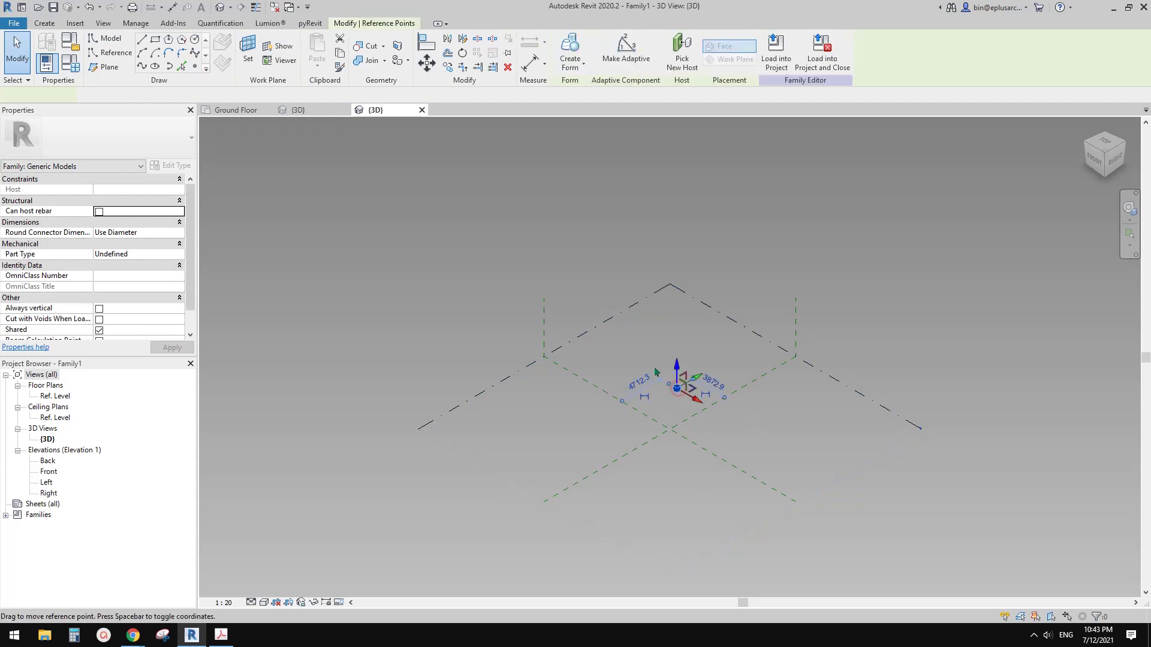
pyautogui.click(626, 50)
pyautogui.scroll(5, 698, 394)
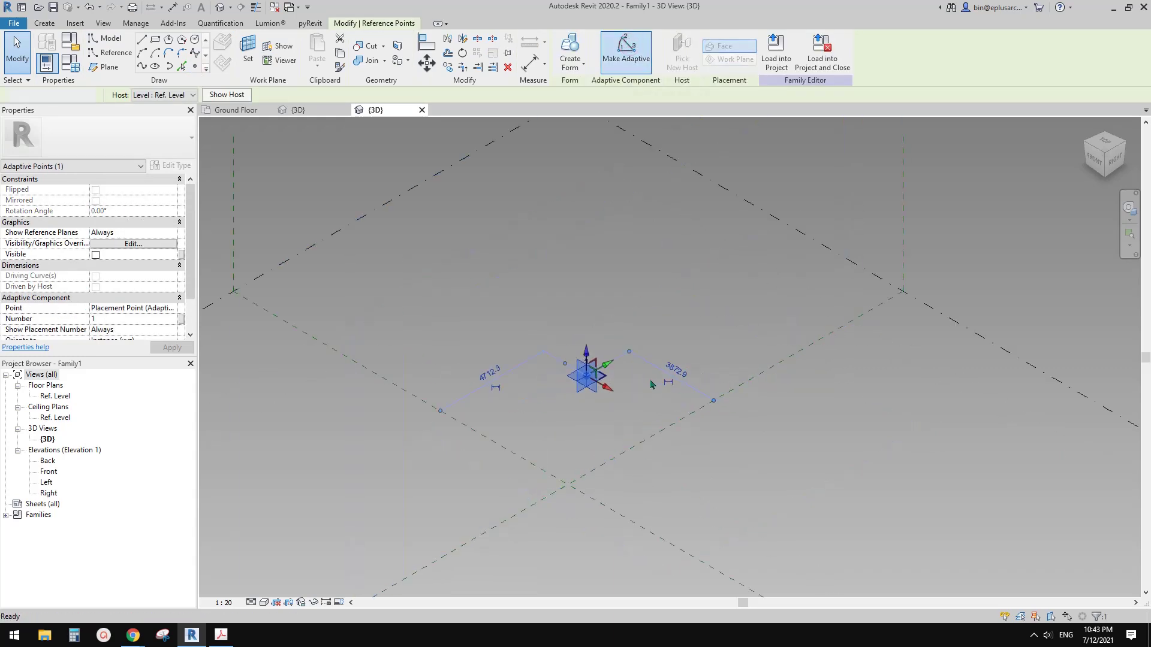
pyautogui.press('Escape')
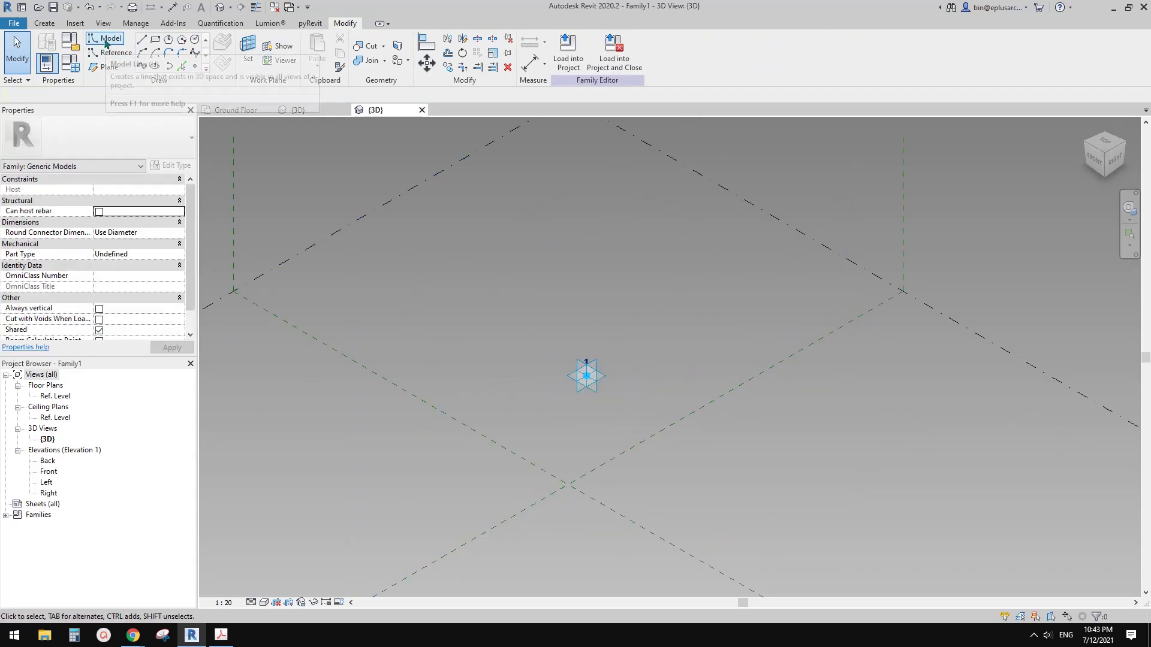
# Draw a model-line circle of about 1900 mm radius on the adaptive point's horizontal plane, centred on the point
pyautogui.click(115, 41)
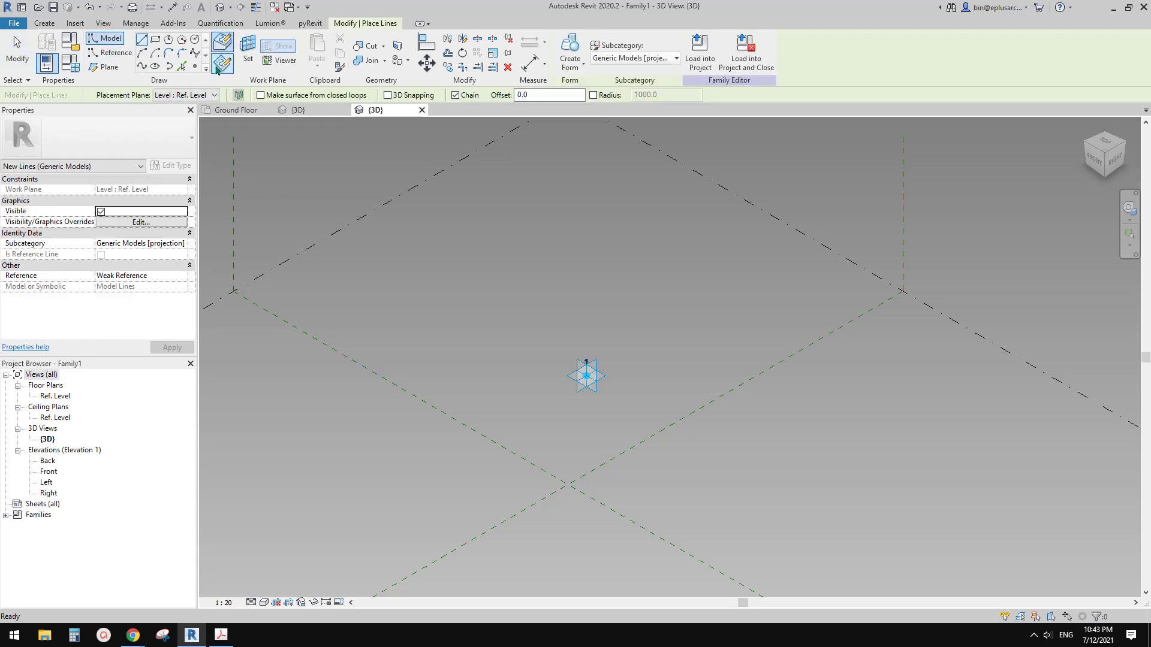
pyautogui.click(194, 40)
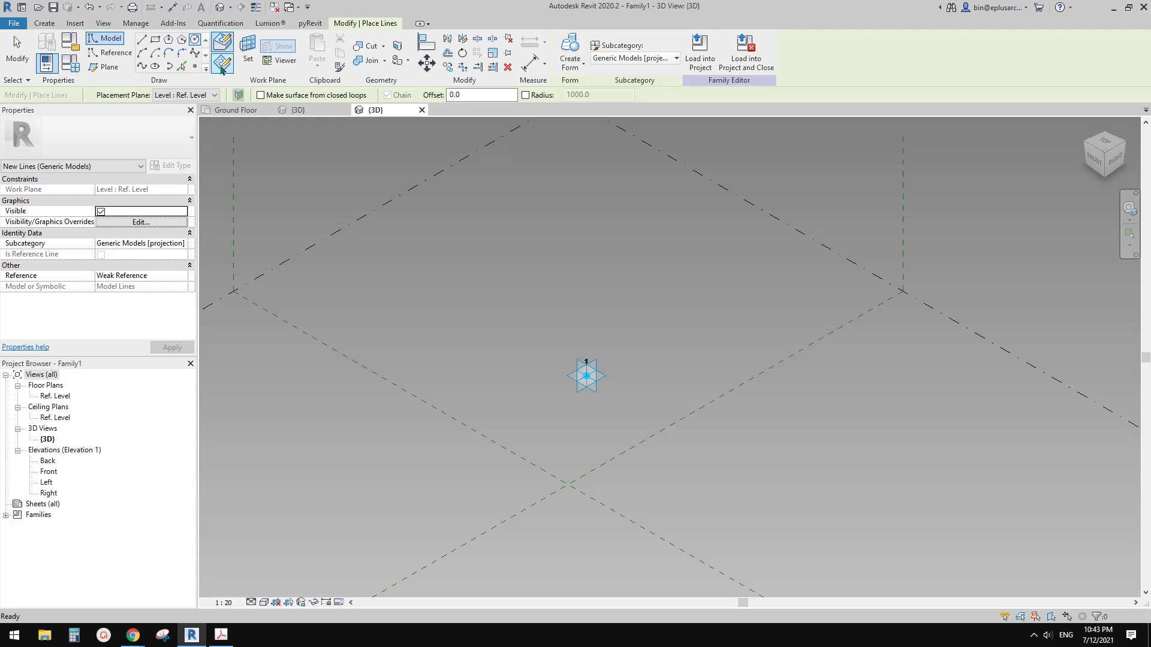
pyautogui.click(248, 48)
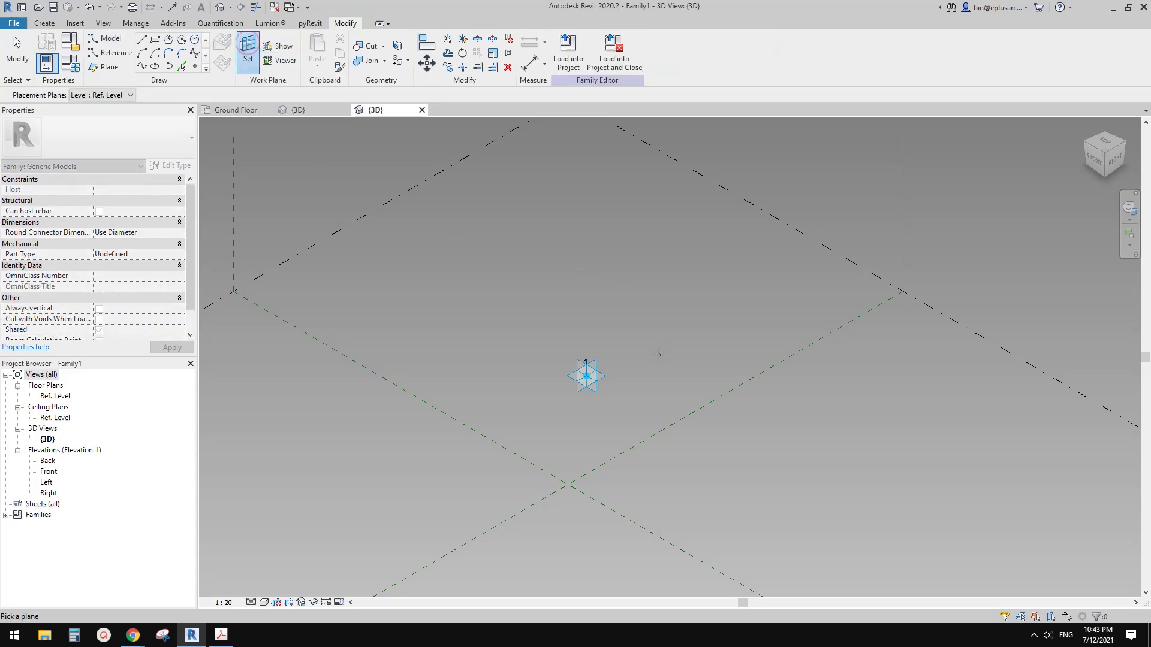
pyautogui.click(602, 374)
pyautogui.click(586, 376)
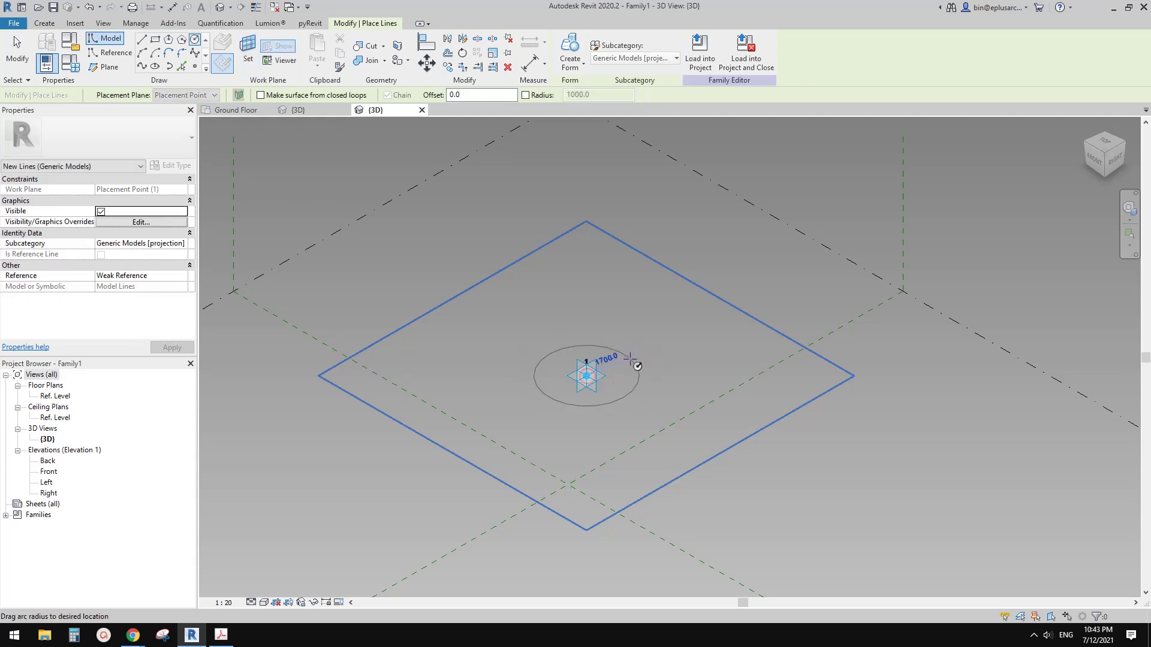
pyautogui.click(639, 359)
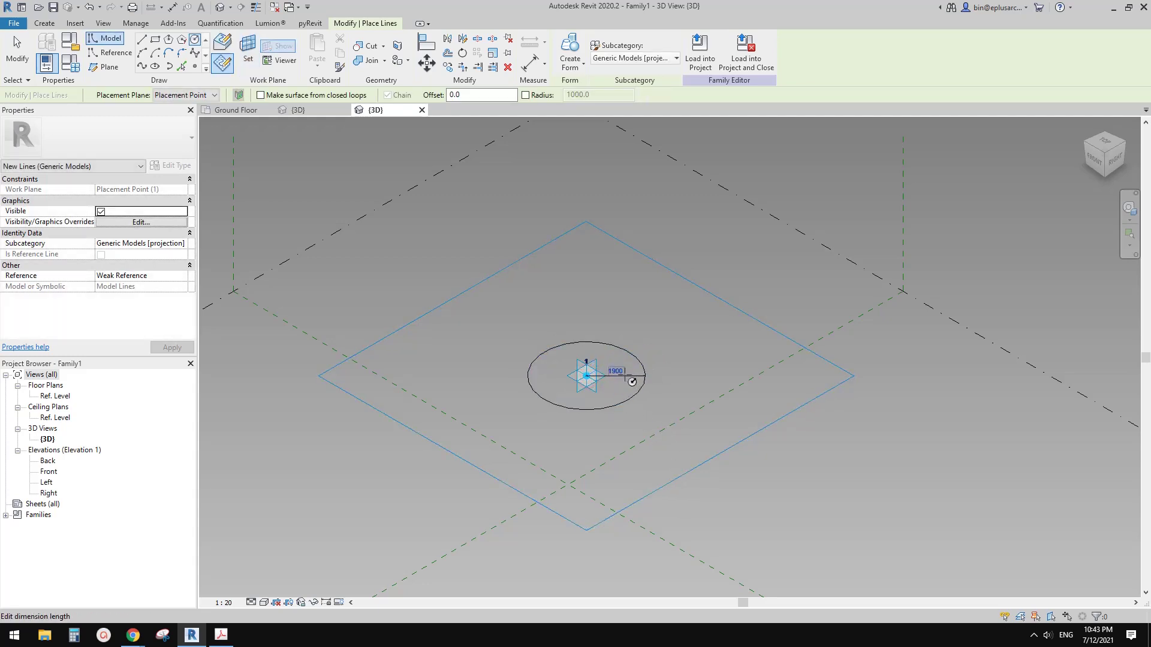
pyautogui.click(621, 377)
pyautogui.press('Escape')
pyautogui.click(625, 376)
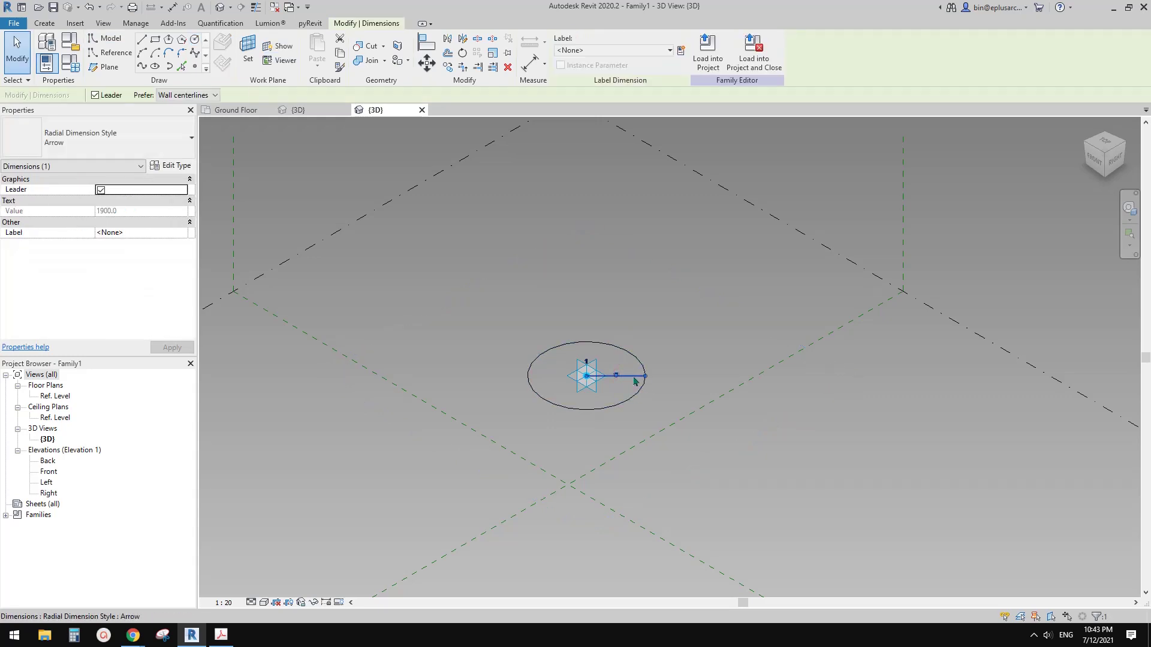
pyautogui.click(680, 49)
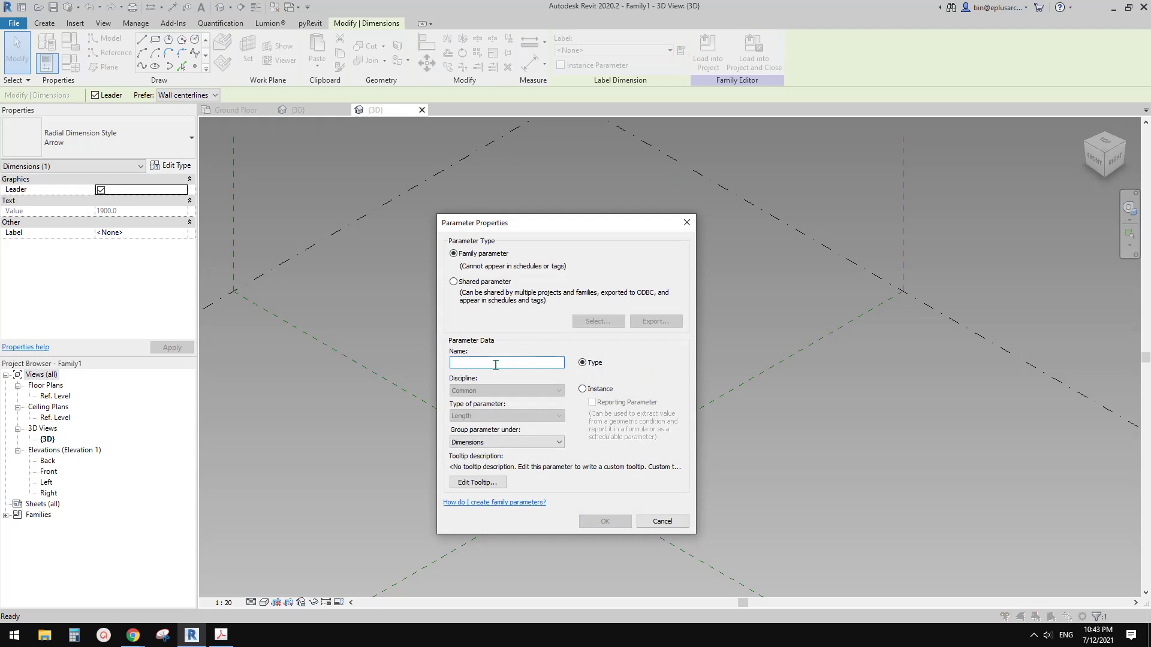
pyautogui.click(661, 522)
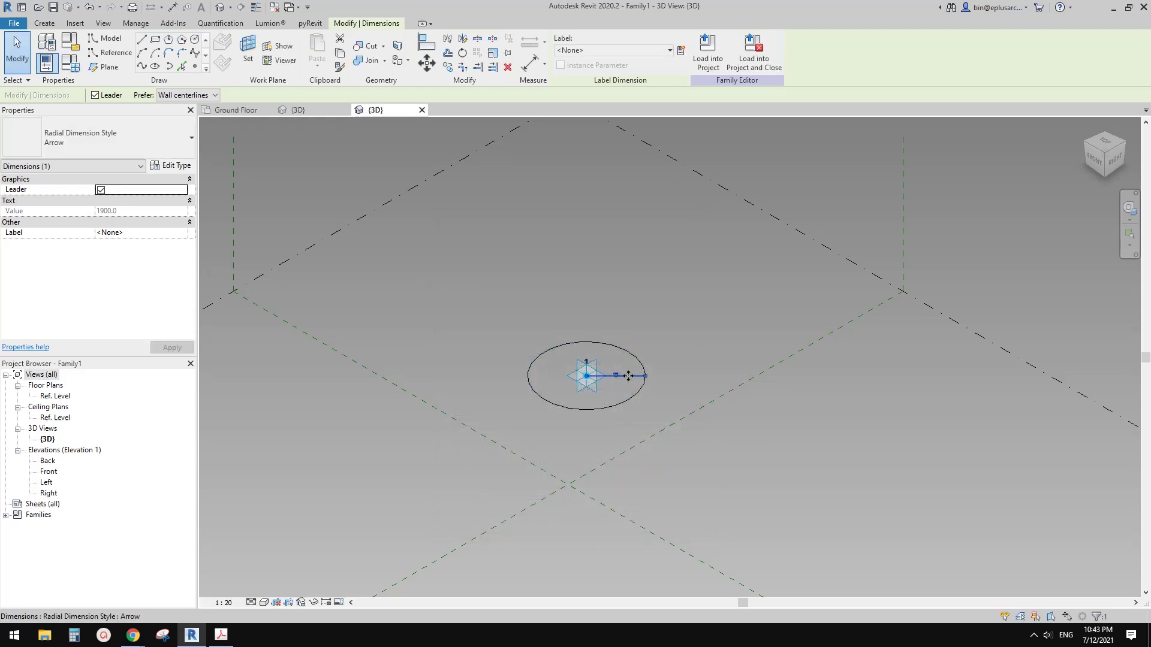
pyautogui.press('e')
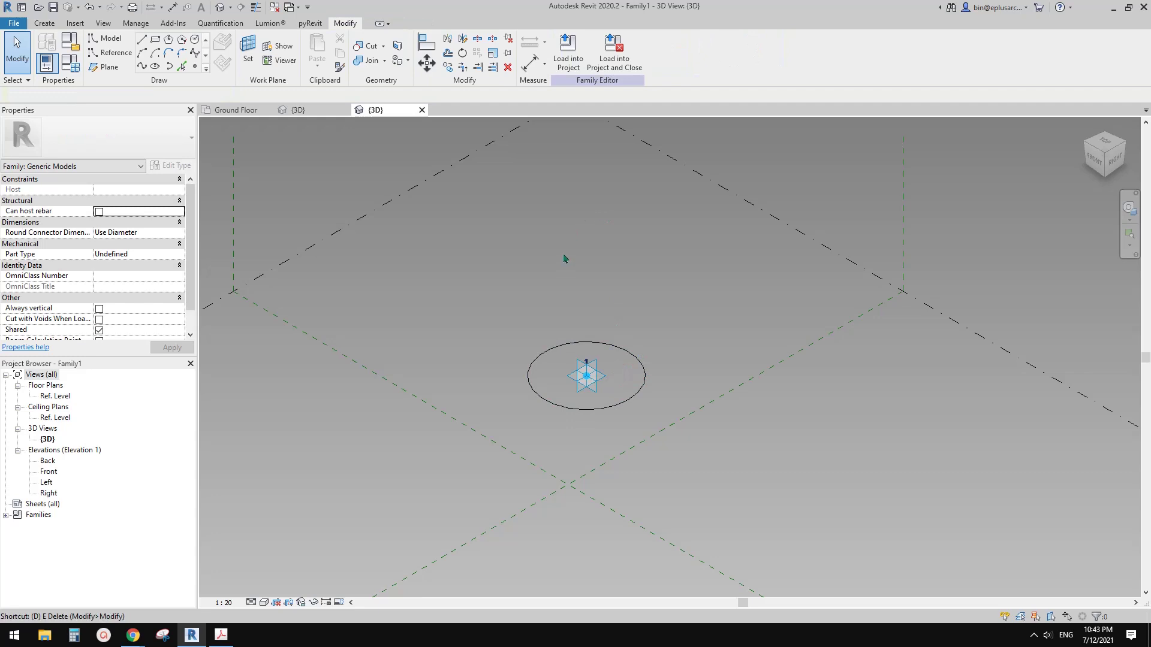
# Add a diameter dimension to the circle
pyautogui.press('i')
pyautogui.click(648, 54)
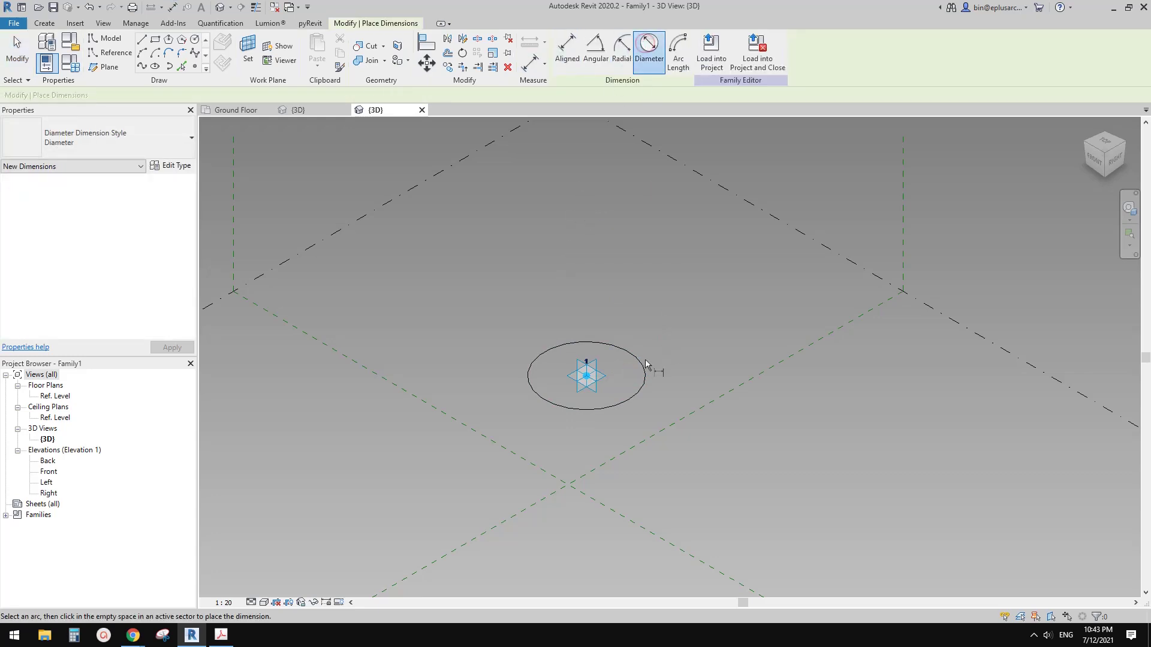
pyautogui.click(643, 361)
pyautogui.click(688, 379)
pyautogui.press('Escape')
pyautogui.press('Escape')
# Label the diameter dimension with a new instance family parameter named D
pyautogui.click(626, 380)
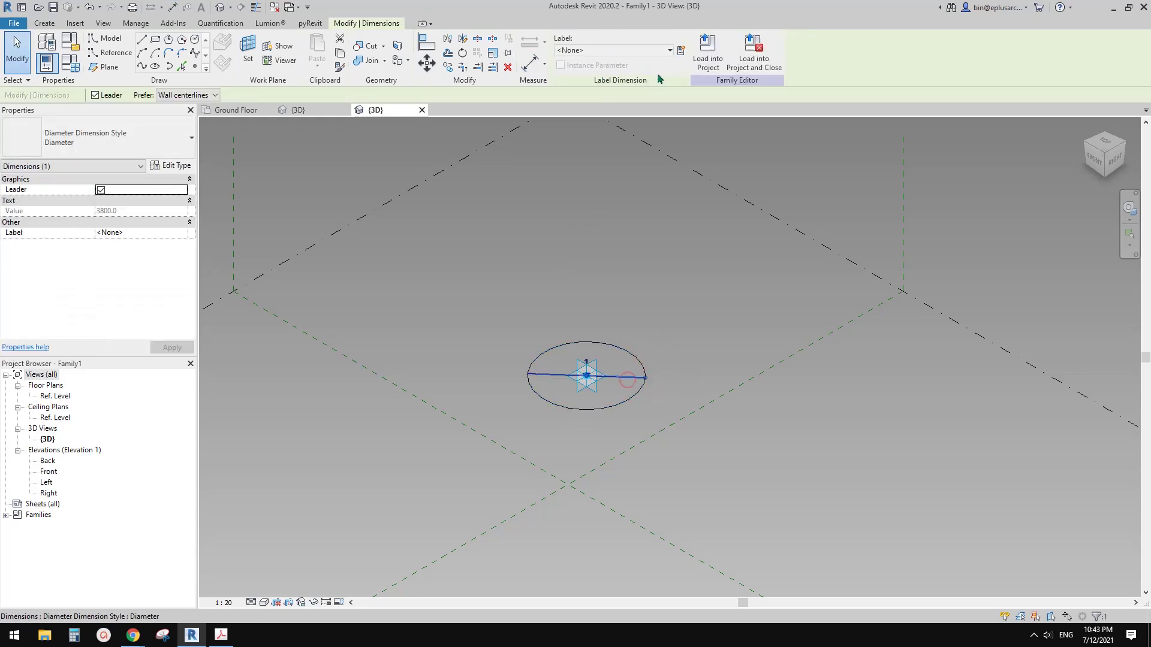
pyautogui.click(681, 50)
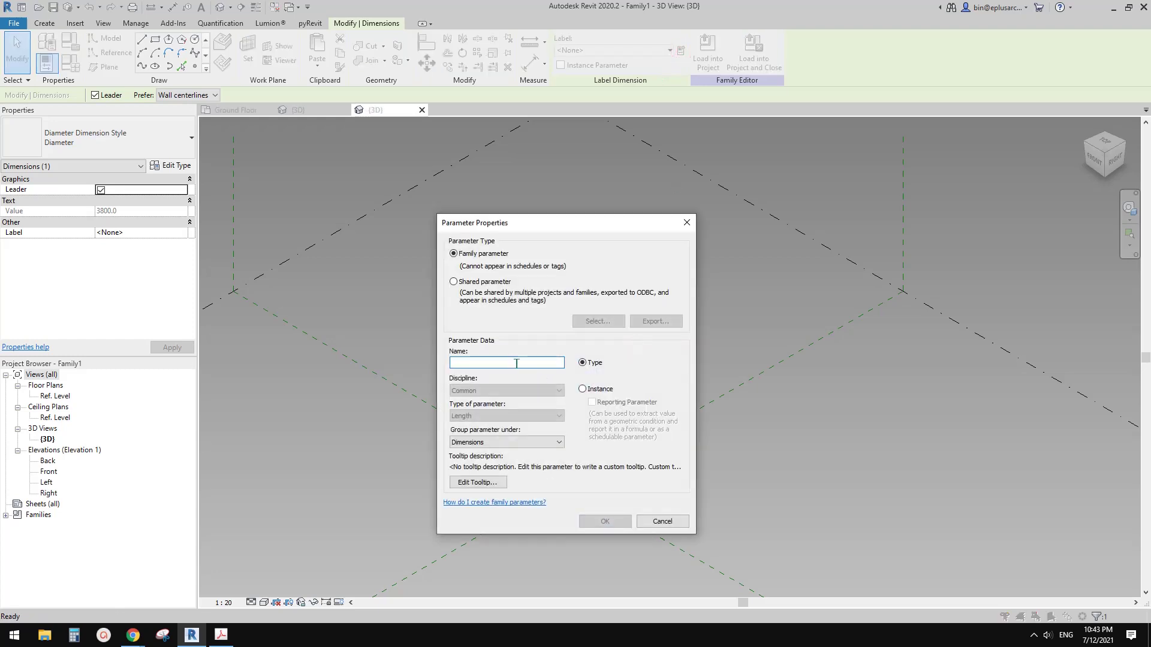
pyautogui.click(593, 389)
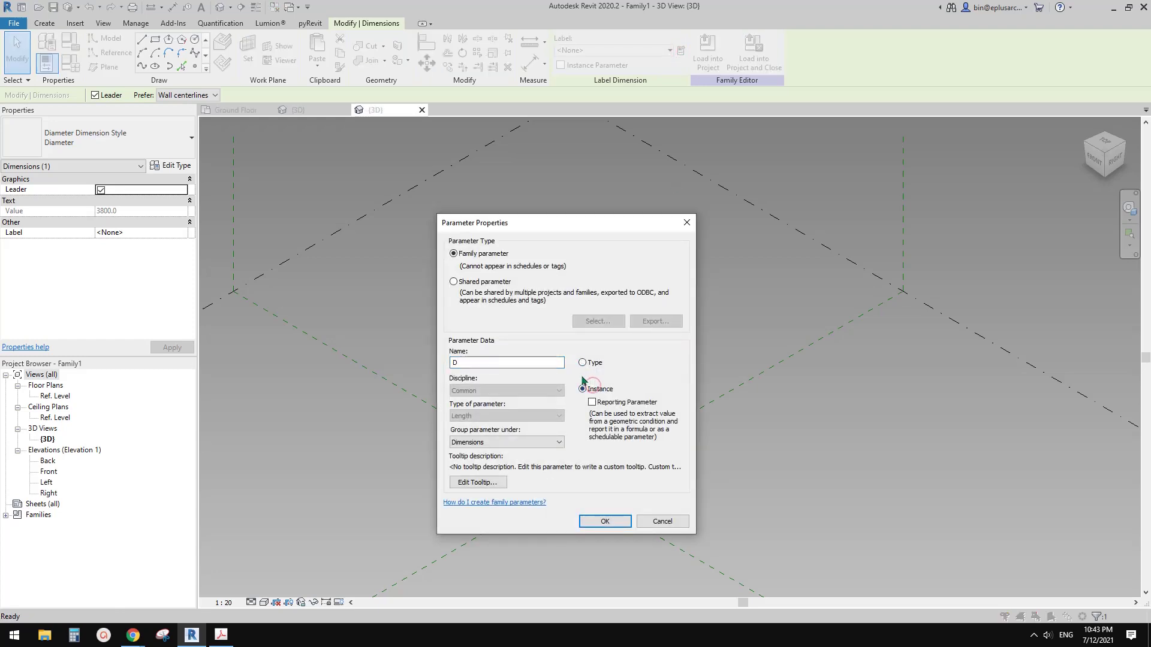
pyautogui.click(605, 522)
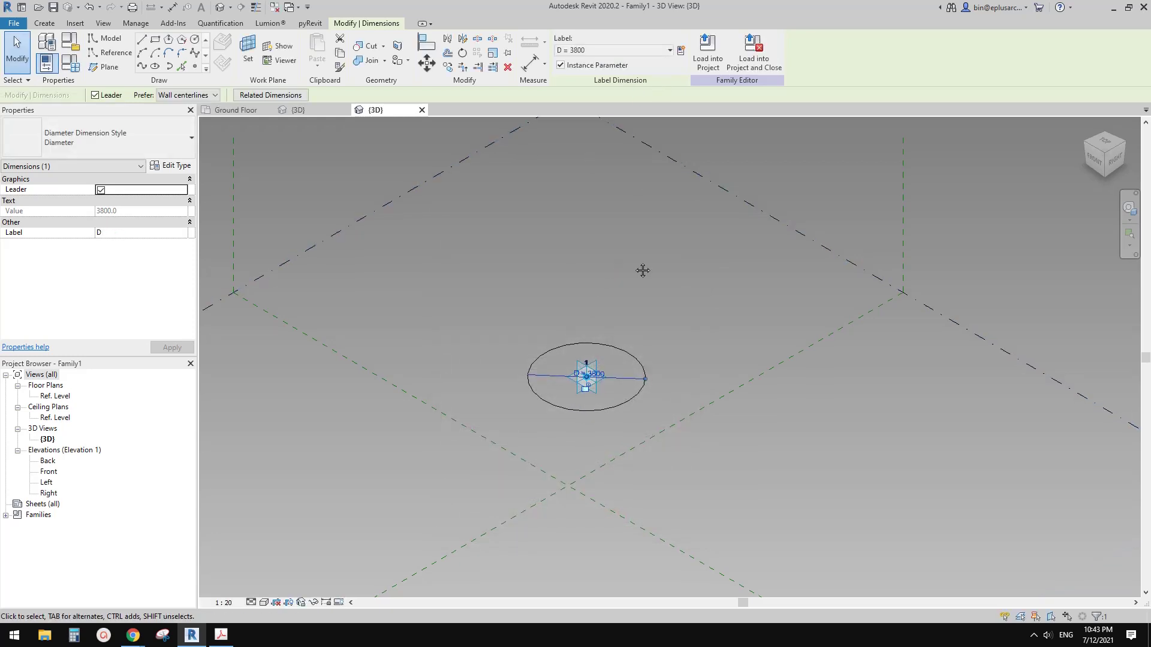
# Load the circle family into the project, close the family and switch to the project's 3D view
pyautogui.click(753, 55)
pyautogui.click(600, 318)
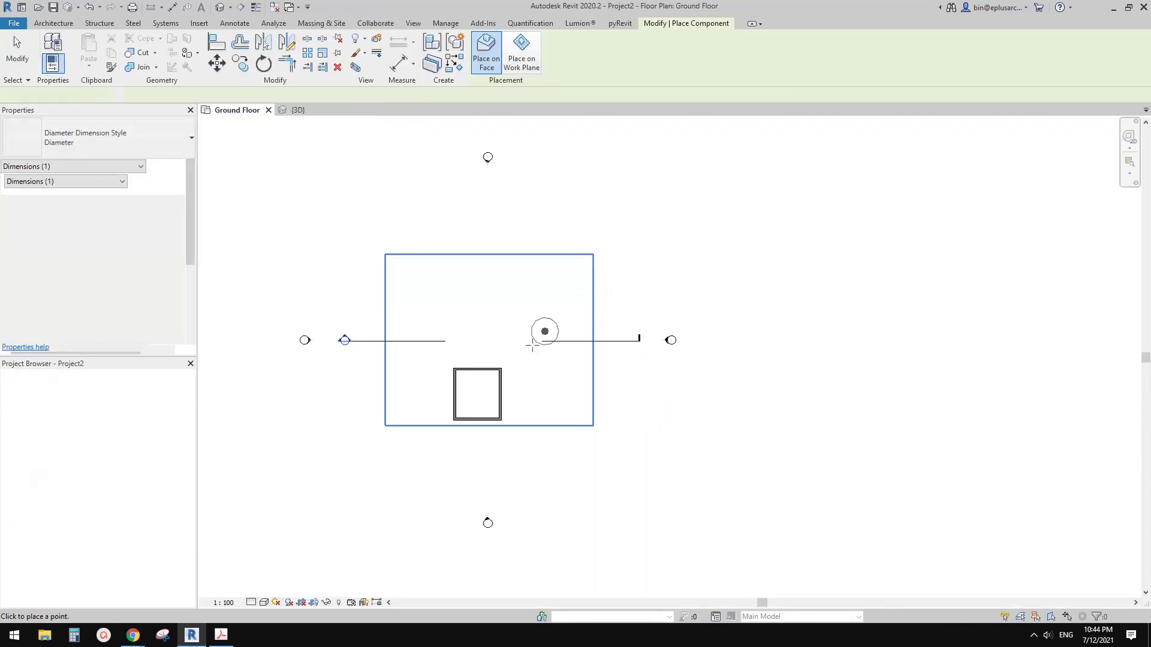
pyautogui.click(220, 7)
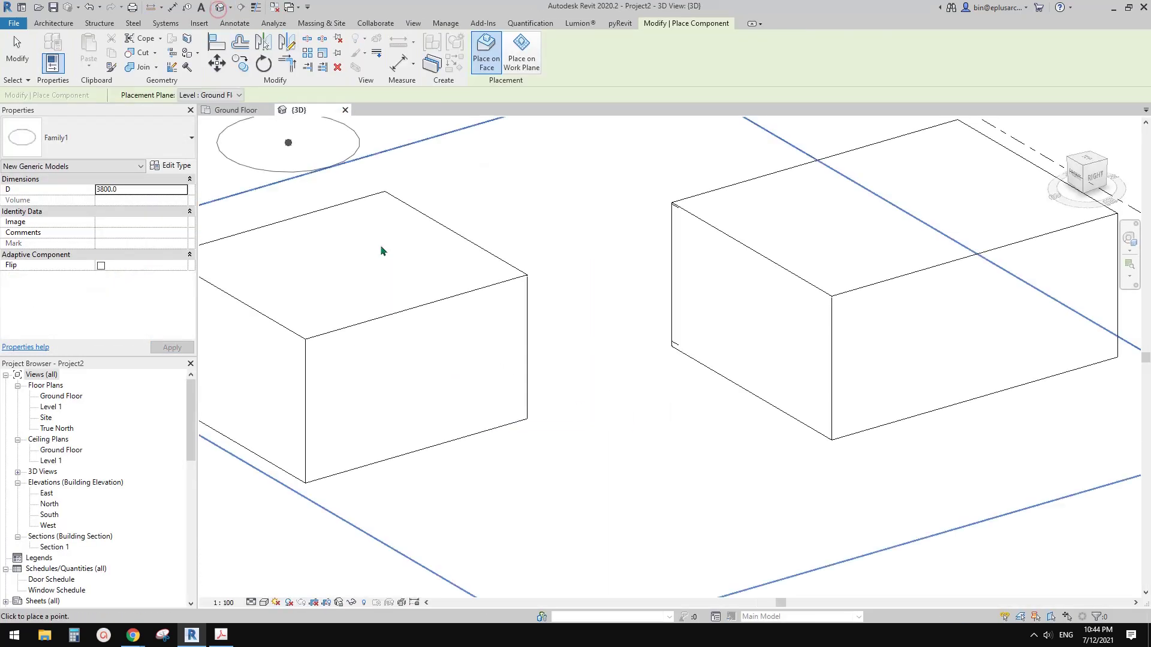
# Place the circle family at the middle of the left box's right-facing wall and set its D to 1200 mm
pyautogui.moveTo(537, 398); pyautogui.dragTo(539, 349, button='middle')
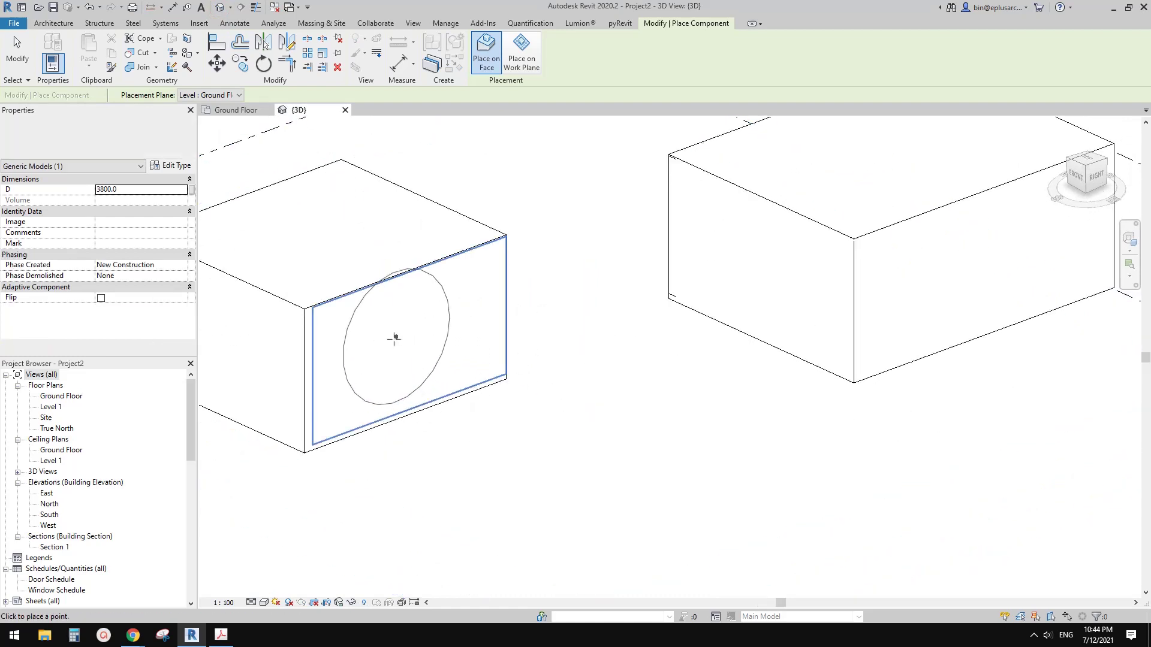
pyautogui.moveTo(782, 306); pyautogui.dragTo(622, 330, button='middle')
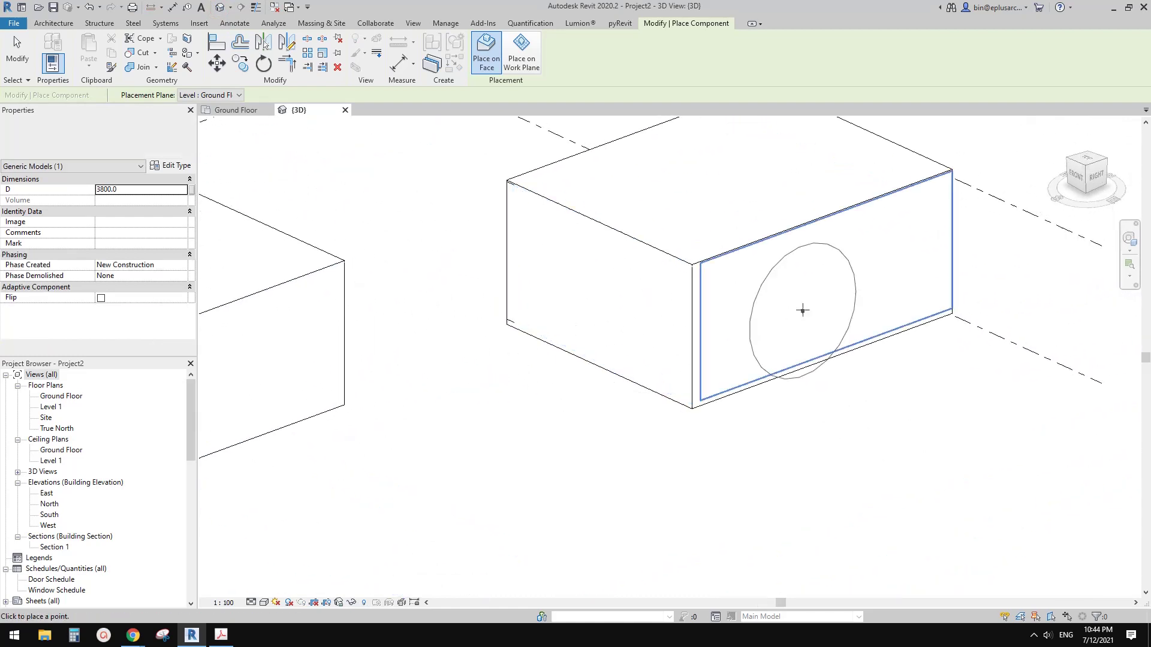
pyautogui.scroll(-1, 806, 303)
pyautogui.moveTo(775, 326); pyautogui.dragTo(813, 330, button='middle')
pyautogui.moveTo(507, 238); pyautogui.dragTo(624, 249, button='middle')
pyautogui.scroll(2, 614, 394)
pyautogui.scroll(1, 544, 366)
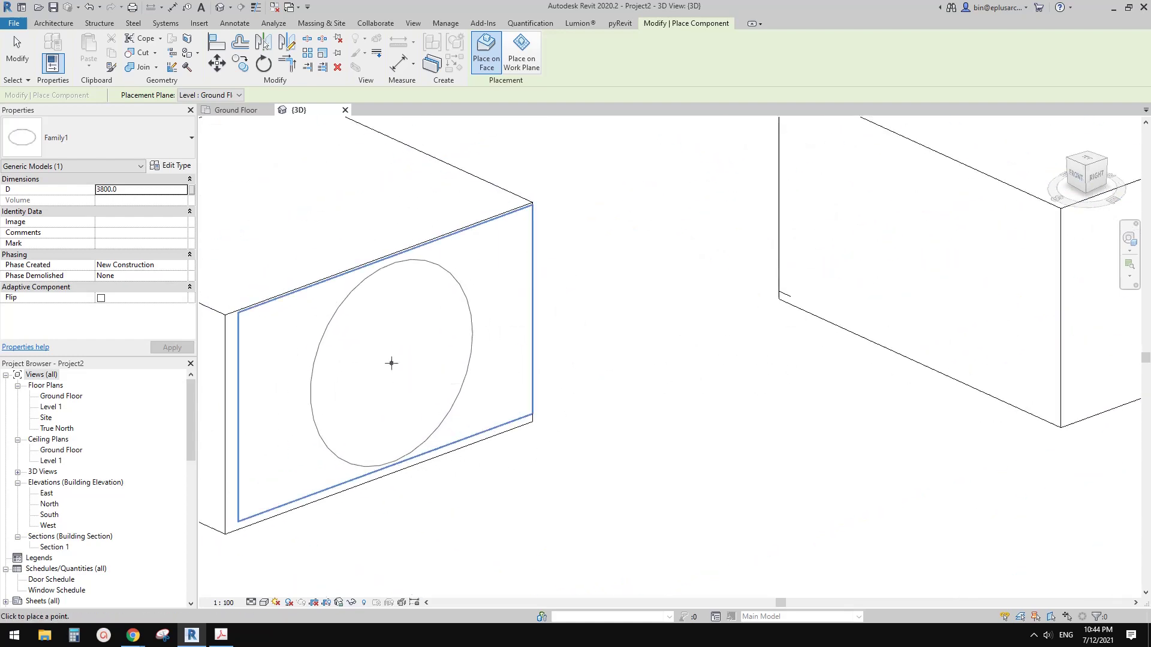
pyautogui.click(391, 363)
pyautogui.press('Escape')
pyautogui.click(468, 312)
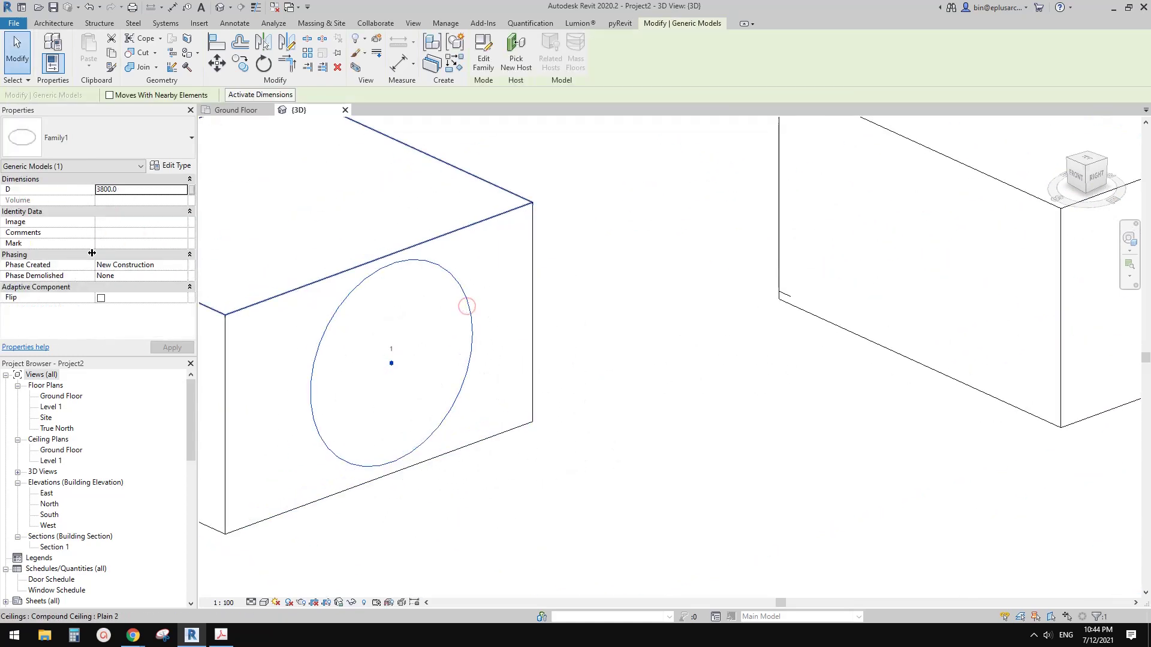
pyautogui.click(146, 191)
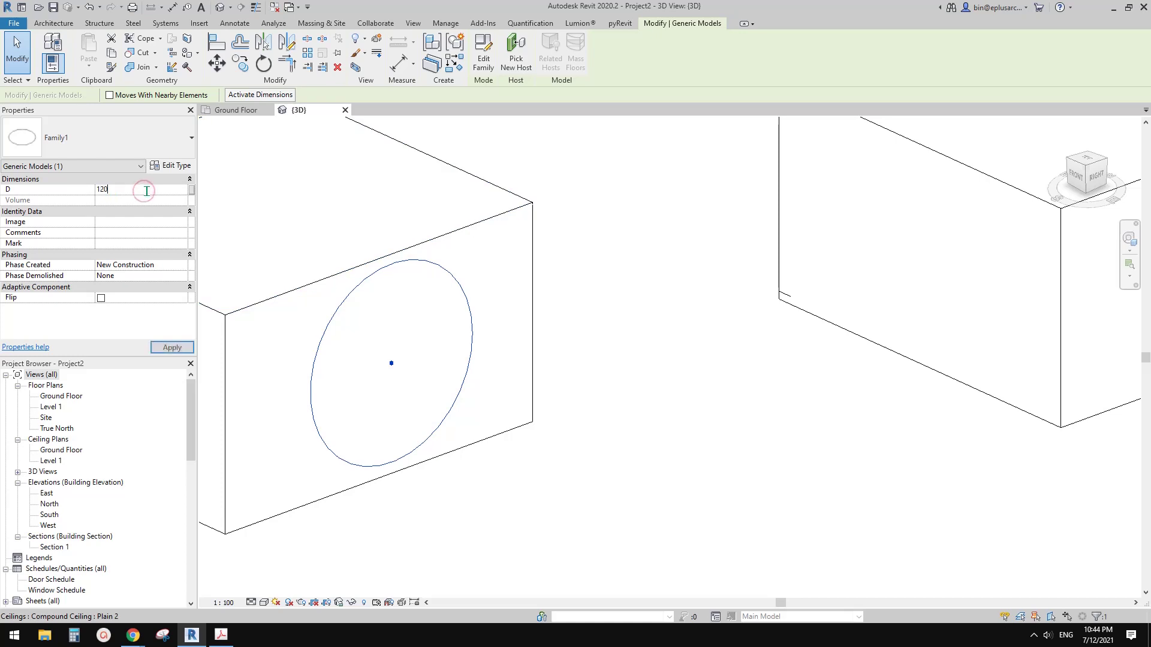
# Place a similar circle instance with D of 1200 mm on the right box's wall facing the left box
pyautogui.moveTo(415, 358); pyautogui.dragTo(389, 363, button='middle')
pyautogui.scroll(-1, 384, 367)
pyautogui.press('s')
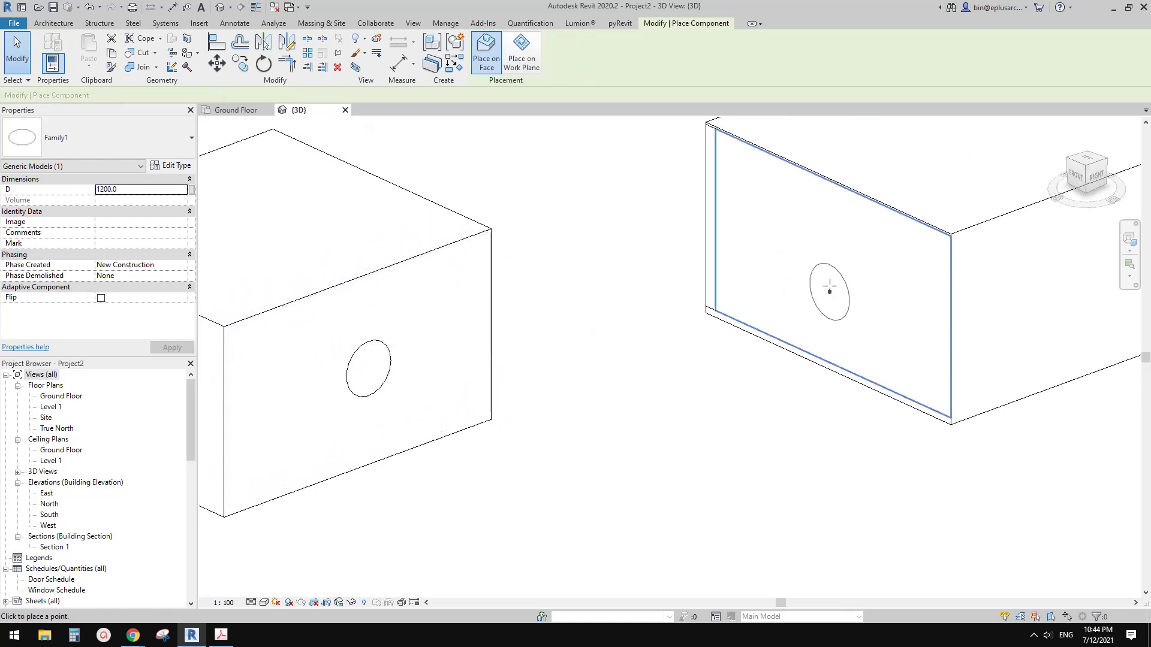
pyautogui.click(831, 390)
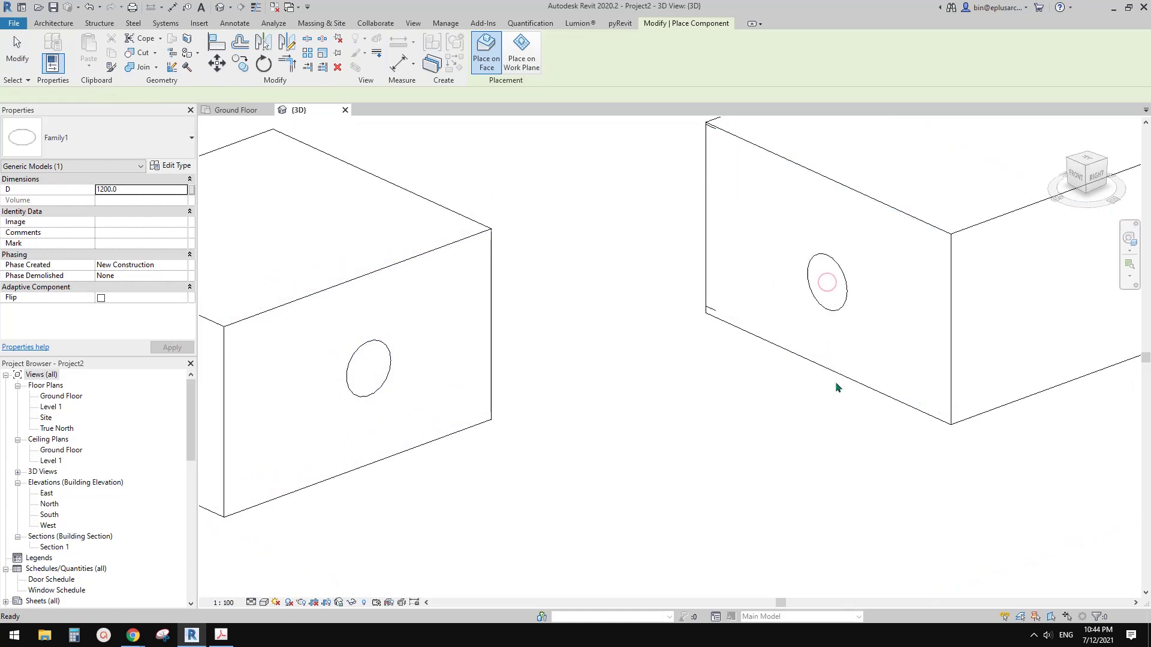
pyautogui.press('Escape')
pyautogui.click(843, 278)
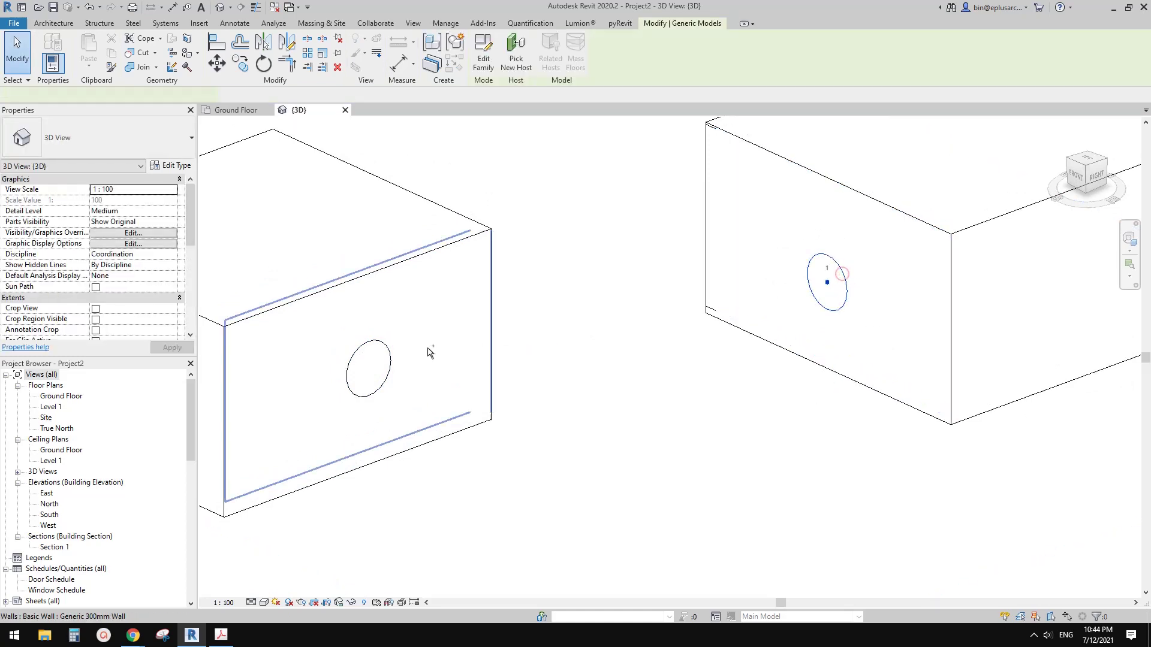
pyautogui.keyDown('ctrl'); pyautogui.click(388, 353); pyautogui.keyUp('ctrl')
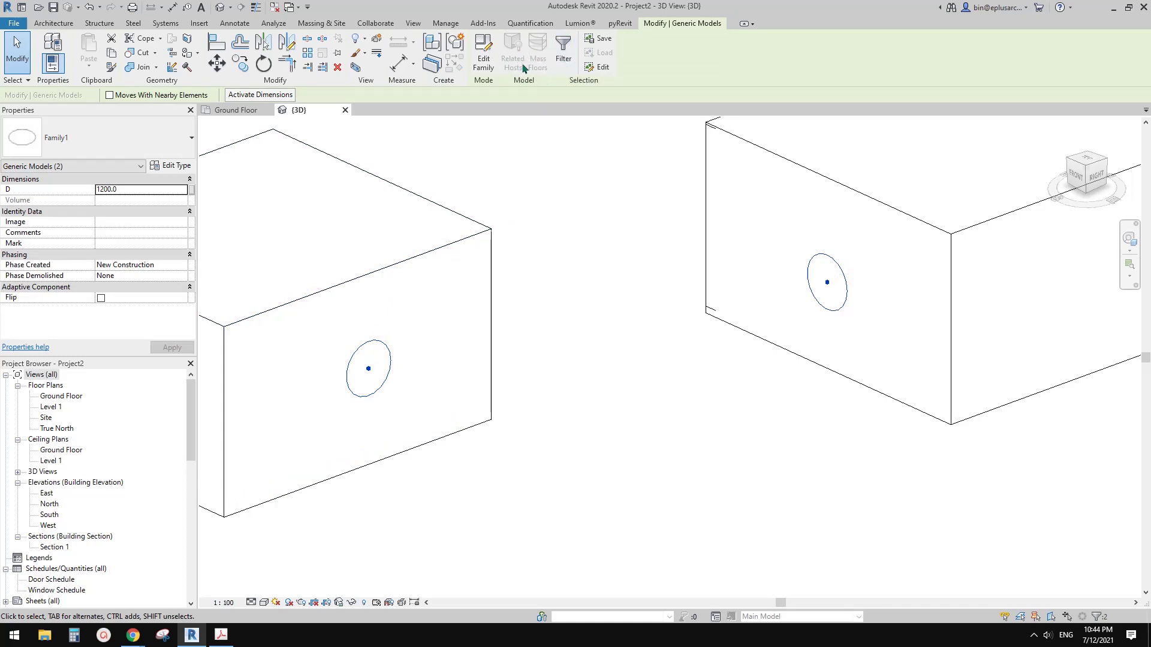
pyautogui.moveTo(582, 239); pyautogui.dragTo(580, 260, button='middle')
pyautogui.click(523, 244)
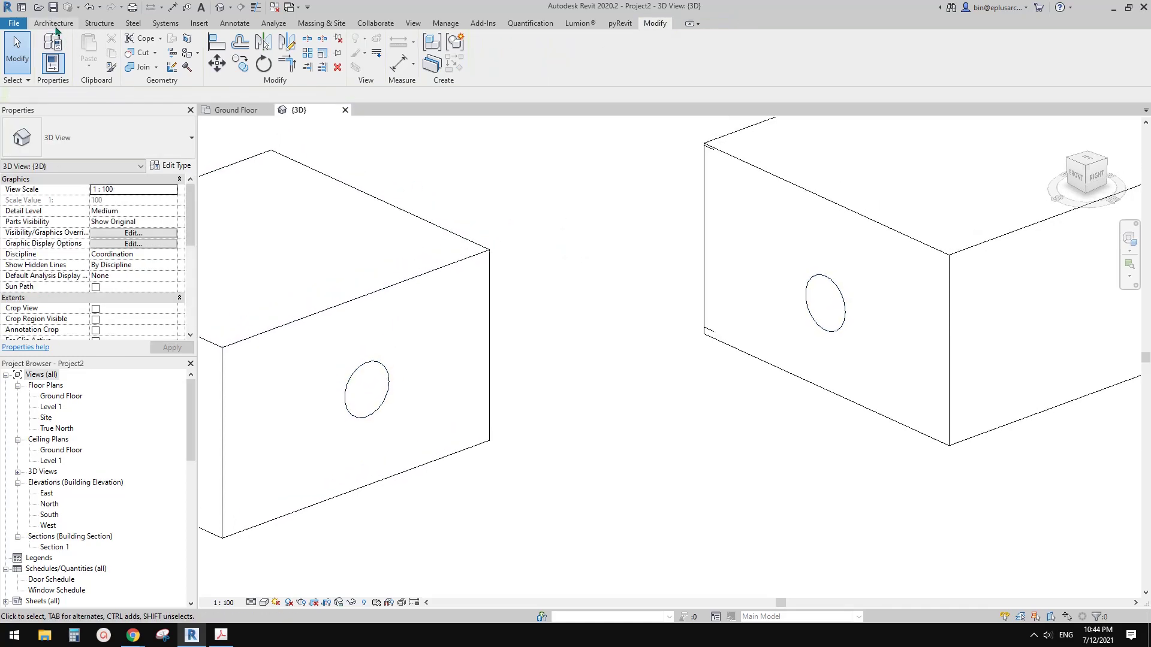
# Start a new in-place model in the Mass category, accepting its name
pyautogui.click(53, 22)
pyautogui.click(142, 60)
pyautogui.click(151, 109)
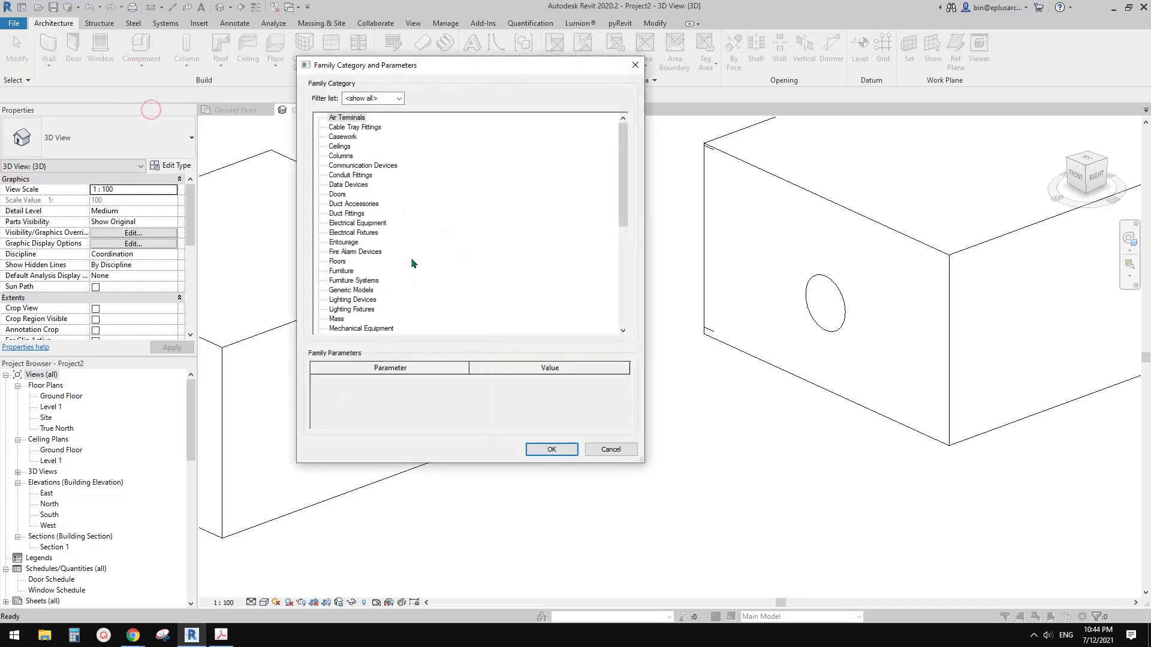
pyautogui.click(552, 449)
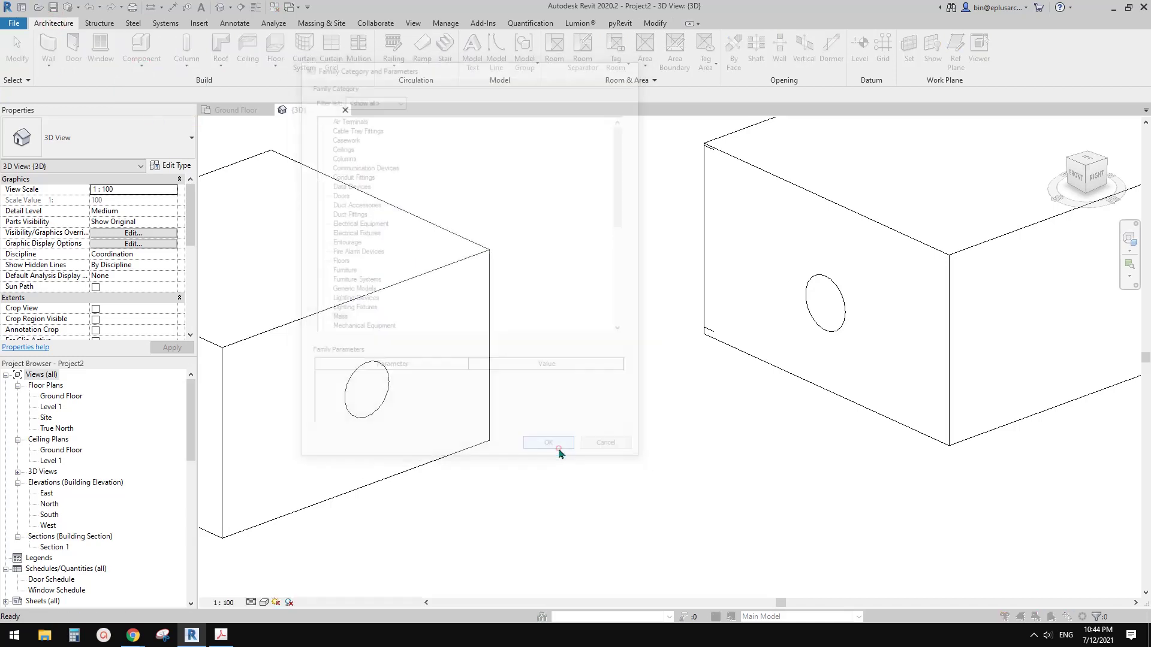
pyautogui.click(489, 215)
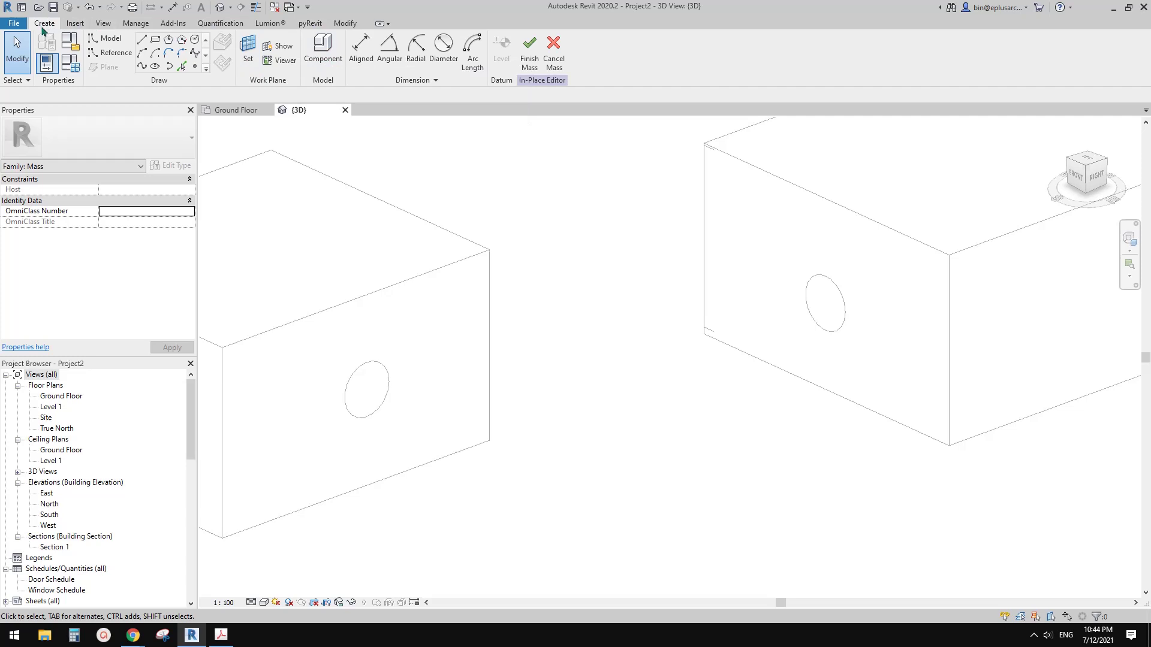
# Place one circle component on each of the two facing box walls, above the existing circles
pyautogui.click(322, 50)
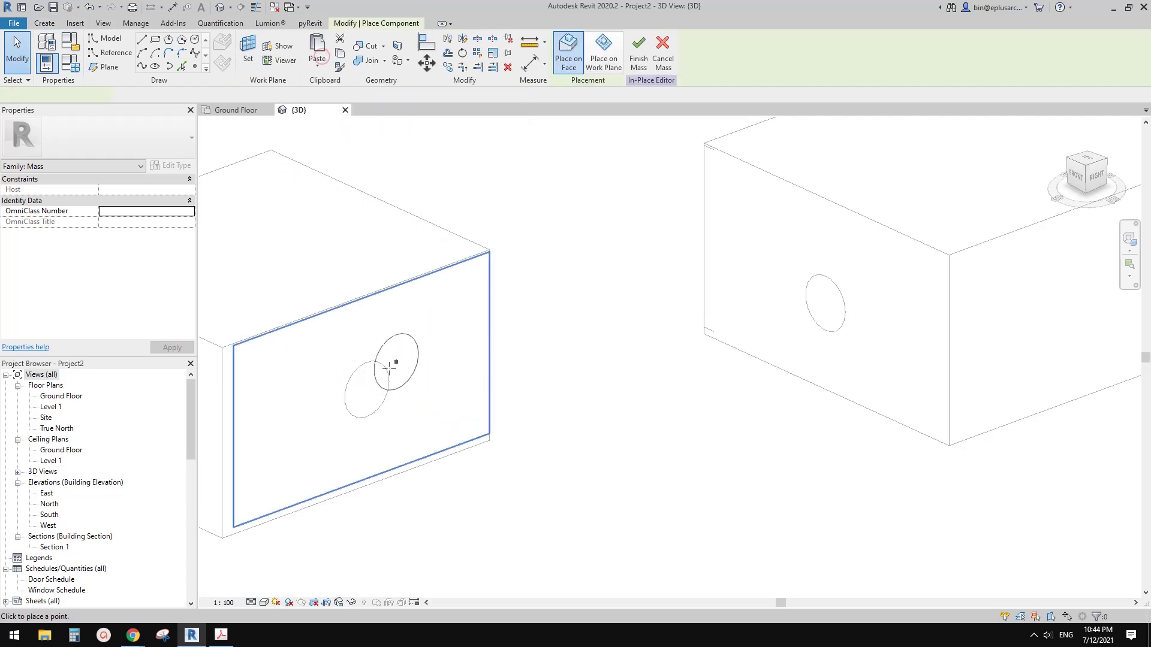
pyautogui.click(411, 334)
pyautogui.click(777, 254)
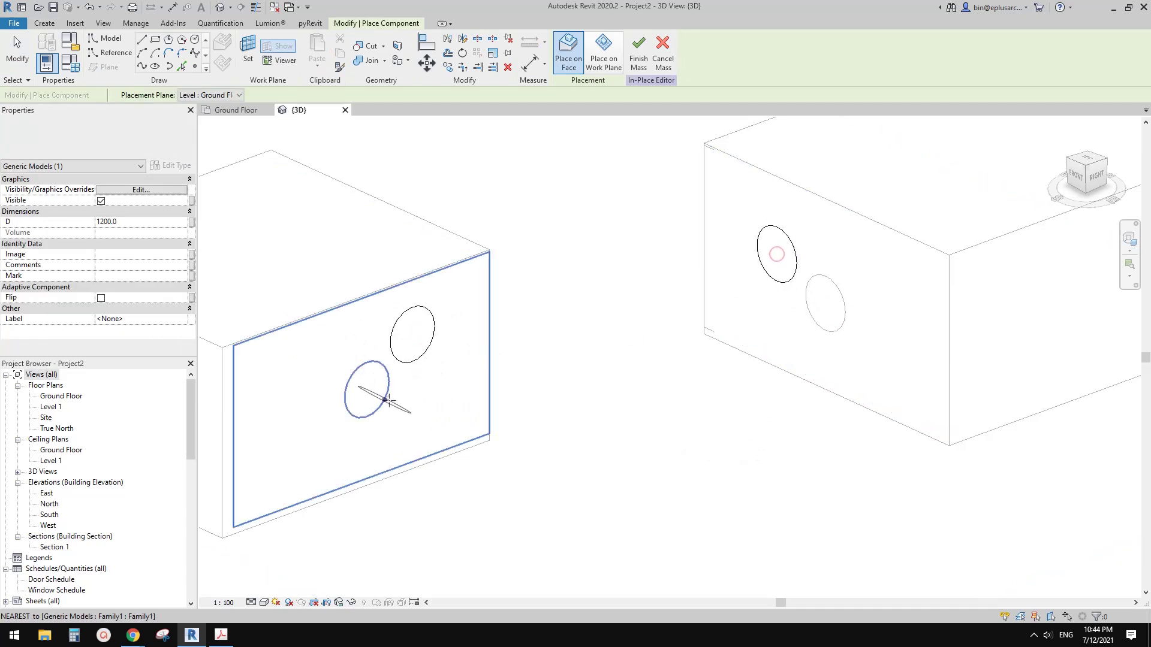
pyautogui.press('Escape')
pyautogui.press('Escape')
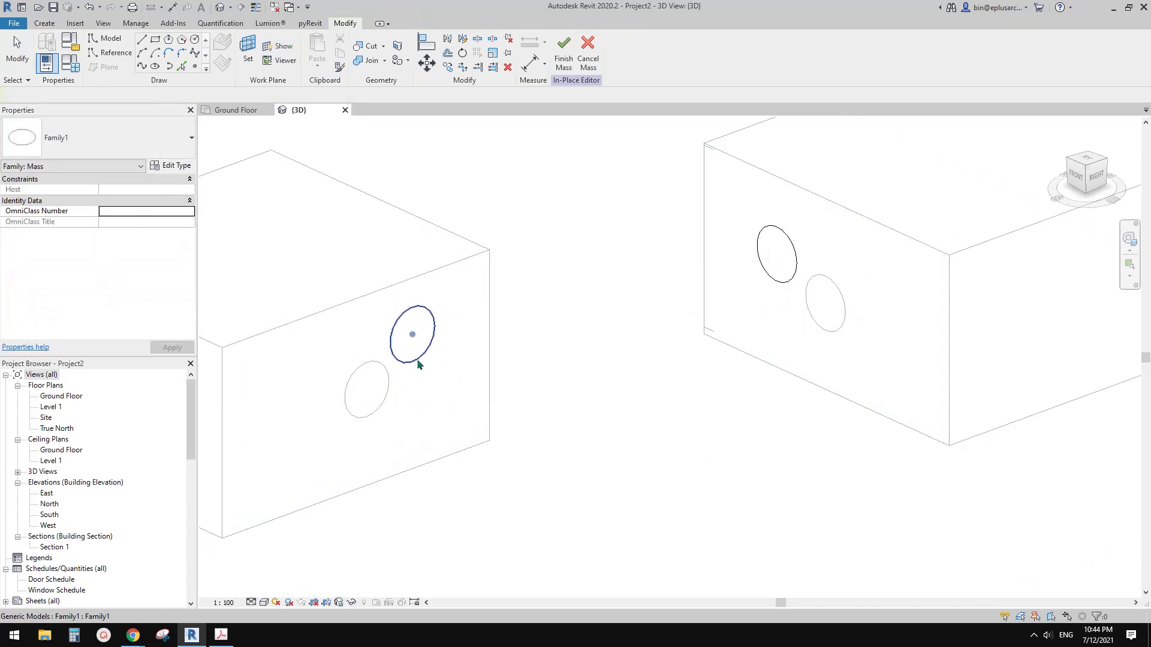
# Try to create a form directly from the two new circles on the facing walls
pyautogui.click(797, 251)
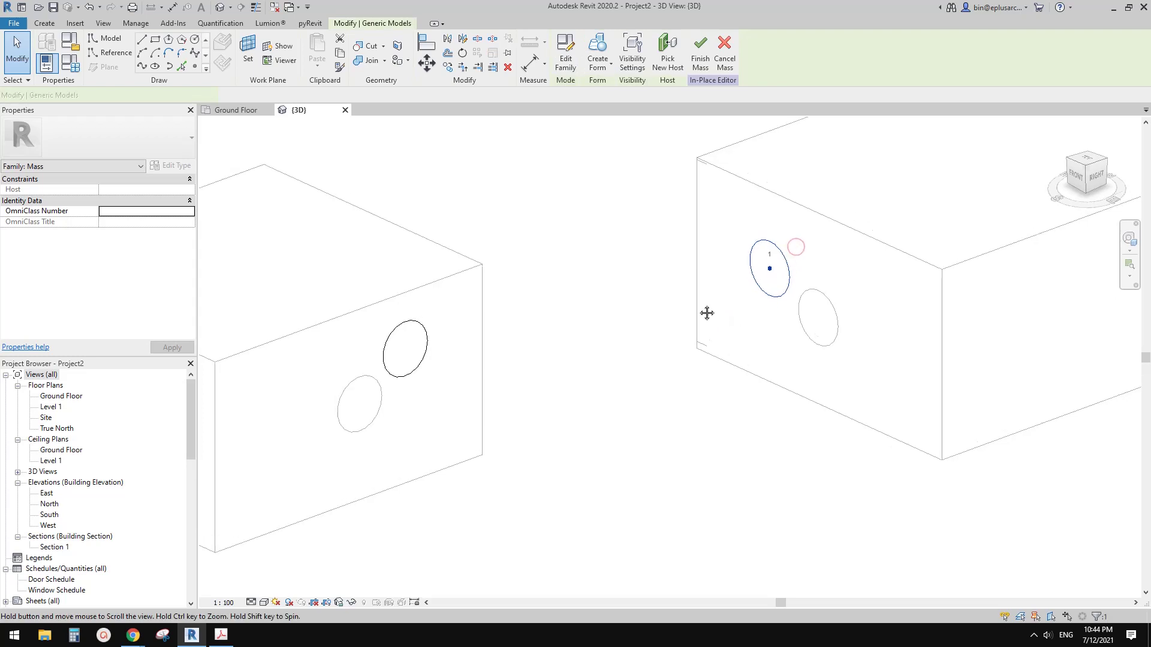
pyautogui.moveTo(578, 327); pyautogui.dragTo(560, 327, button='middle')
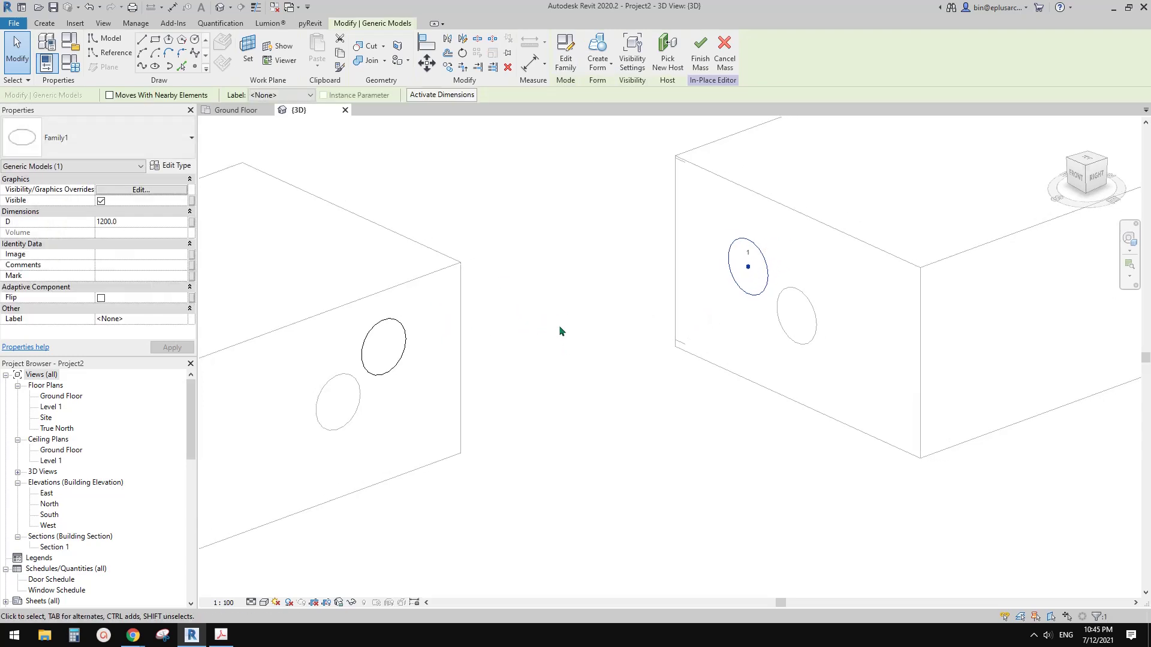
pyautogui.keyDown('ctrl'); pyautogui.click(404, 329); pyautogui.keyUp('ctrl')
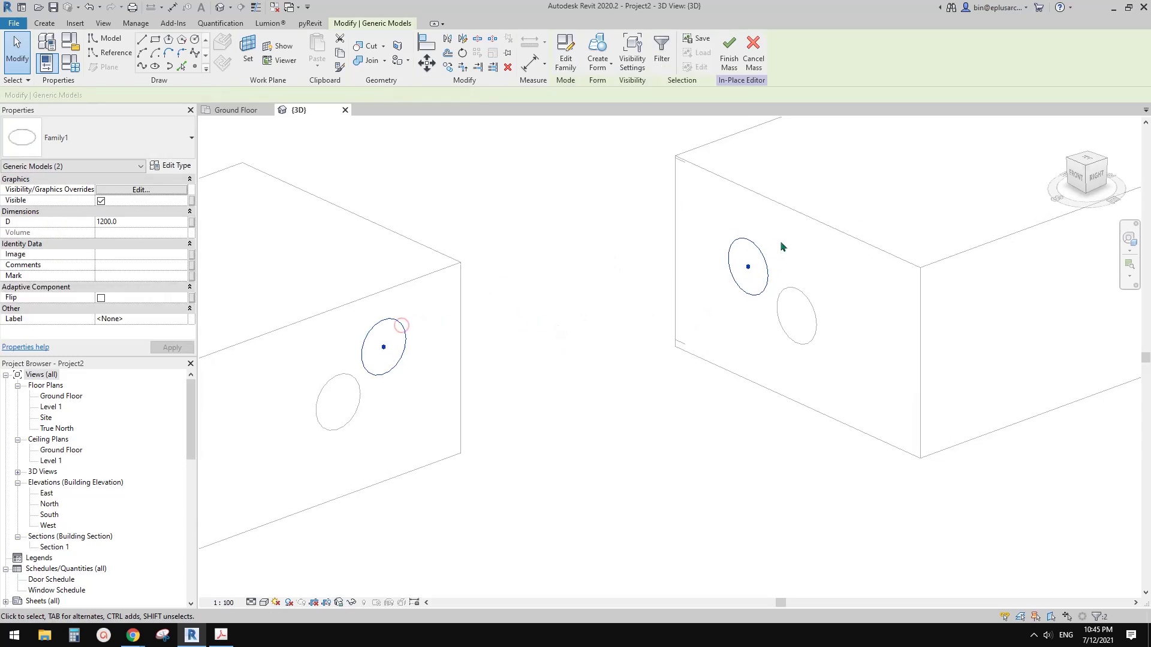
pyautogui.click(597, 49)
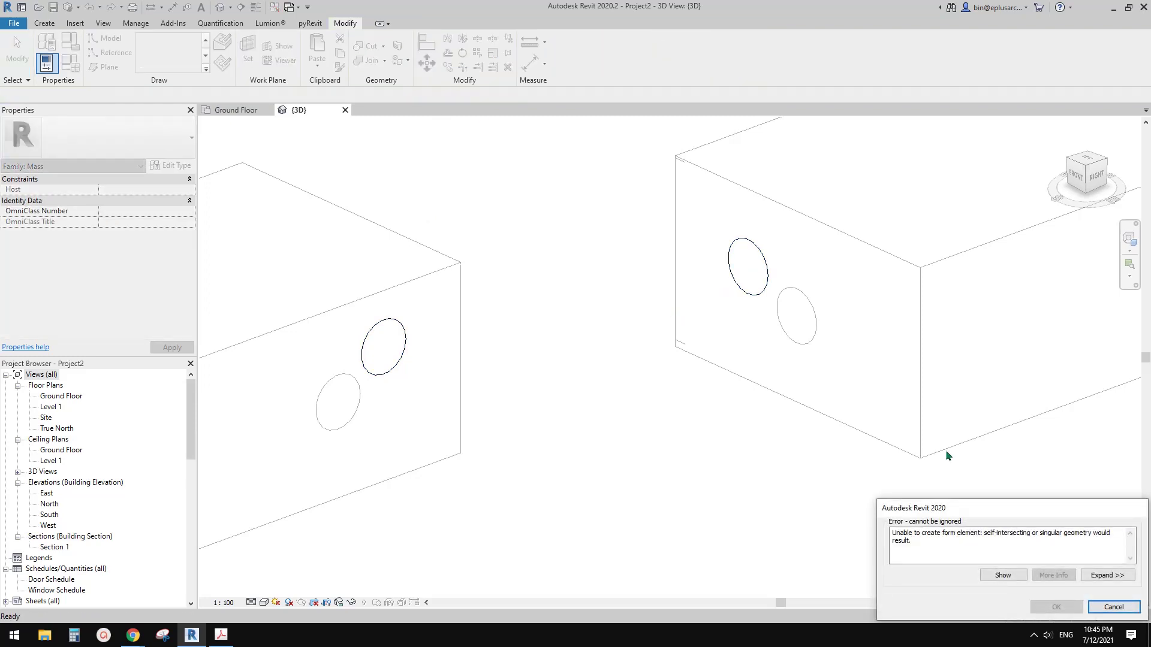
pyautogui.click(1113, 607)
# Connect the two new circles' placement points with a spline through points
pyautogui.scroll(3, 720, 308)
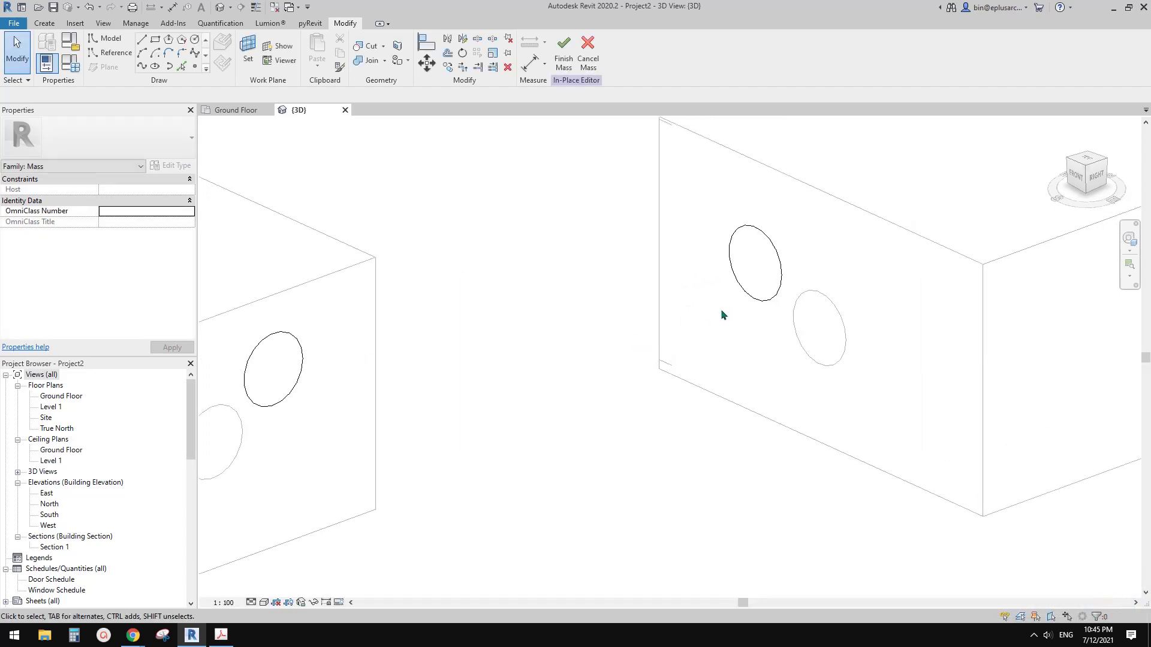
pyautogui.keyDown('shift'); pyautogui.moveTo(759, 294); pyautogui.dragTo(754, 270, button='middle'); pyautogui.keyUp('shift')
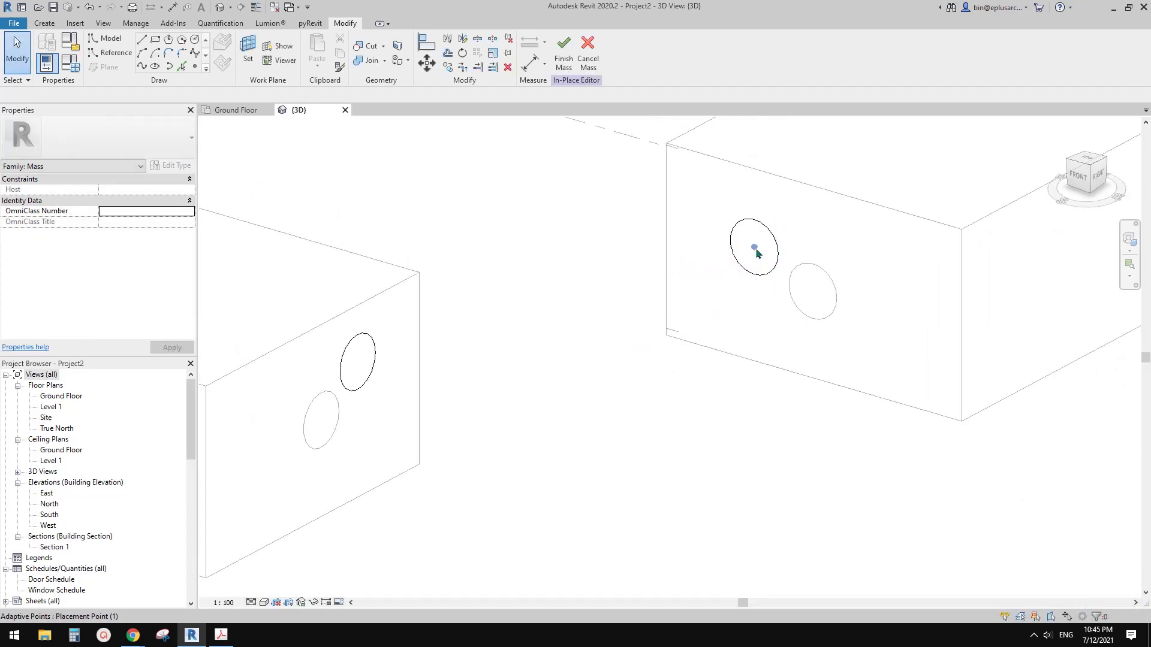
pyautogui.click(755, 248)
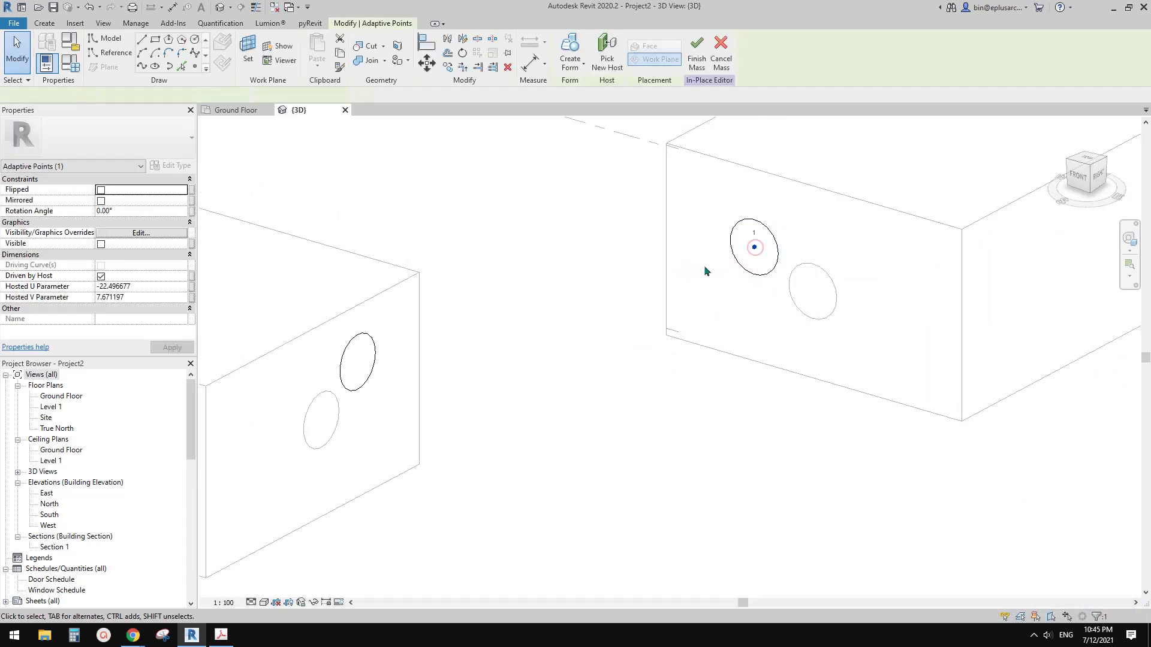
pyautogui.keyDown('ctrl'); pyautogui.click(359, 363); pyautogui.keyUp('ctrl')
pyautogui.click(141, 66)
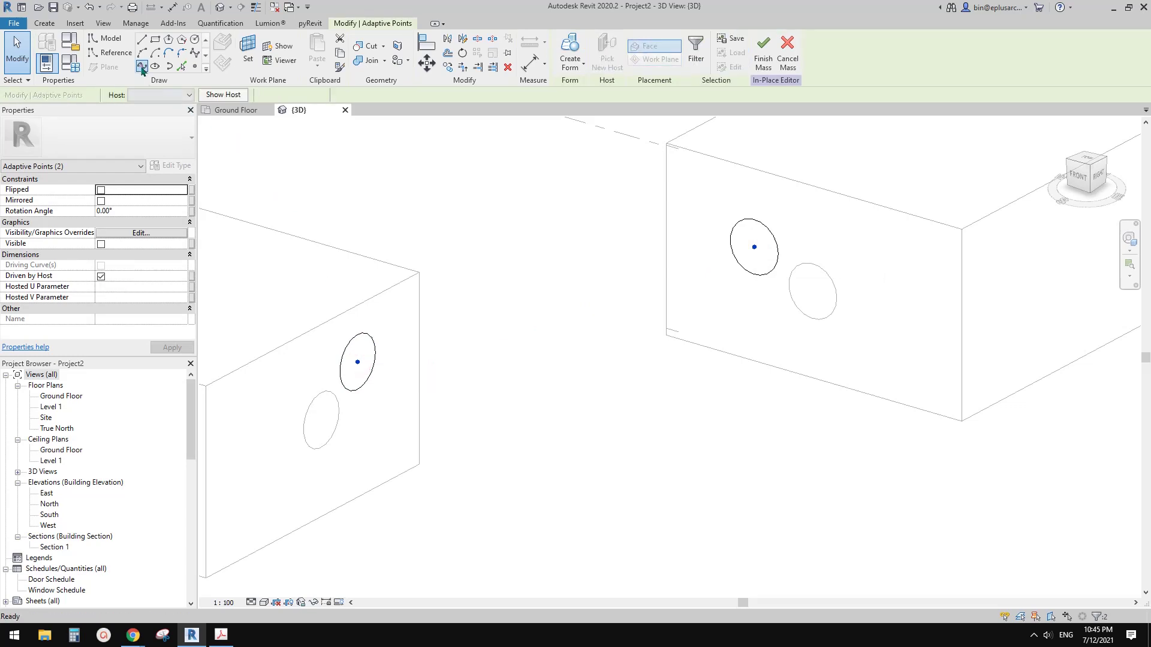
pyautogui.keyDown('shift'); pyautogui.moveTo(537, 317); pyautogui.dragTo(619, 274, button='middle'); pyautogui.keyUp('shift')
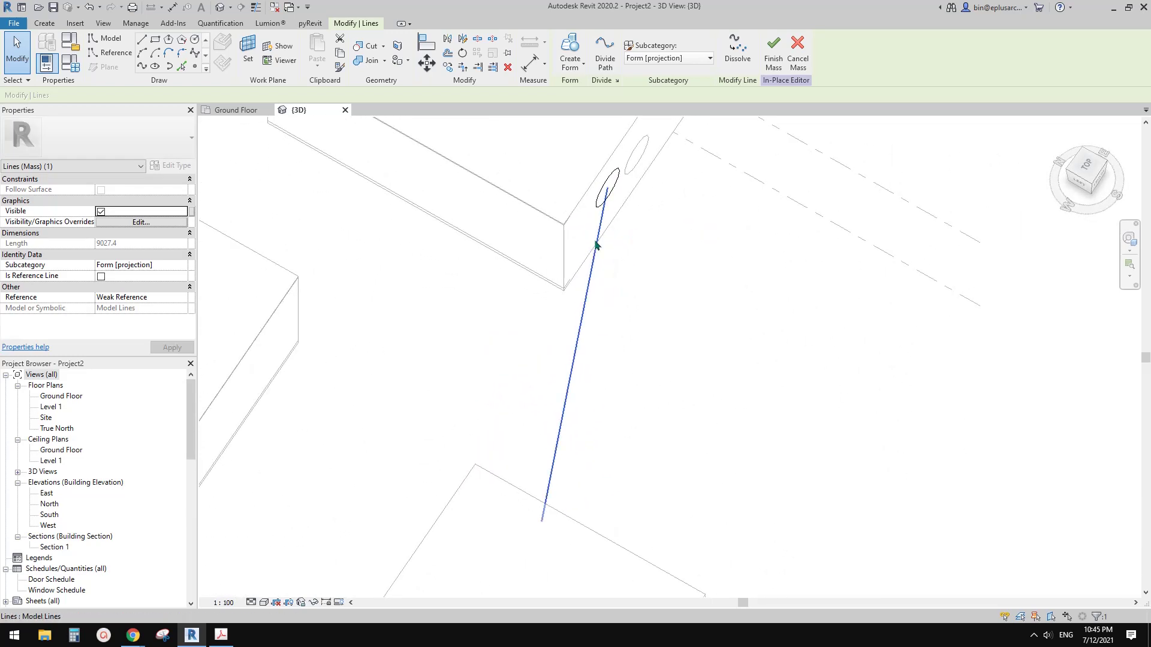
pyautogui.keyDown('shift'); pyautogui.moveTo(609, 259); pyautogui.dragTo(682, 277, button='middle'); pyautogui.keyUp('shift')
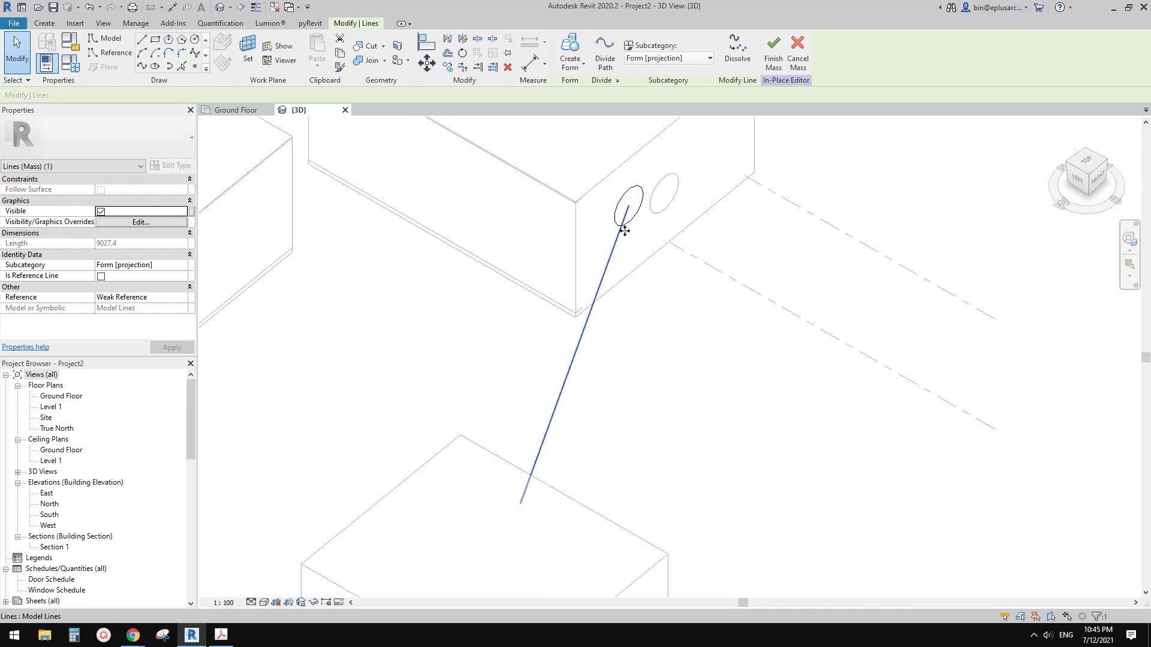
pyautogui.keyDown('shift'); pyautogui.moveTo(506, 480); pyautogui.dragTo(596, 331, button='middle'); pyautogui.keyUp('shift')
pyautogui.moveTo(500, 287); pyautogui.dragTo(498, 293, button='middle')
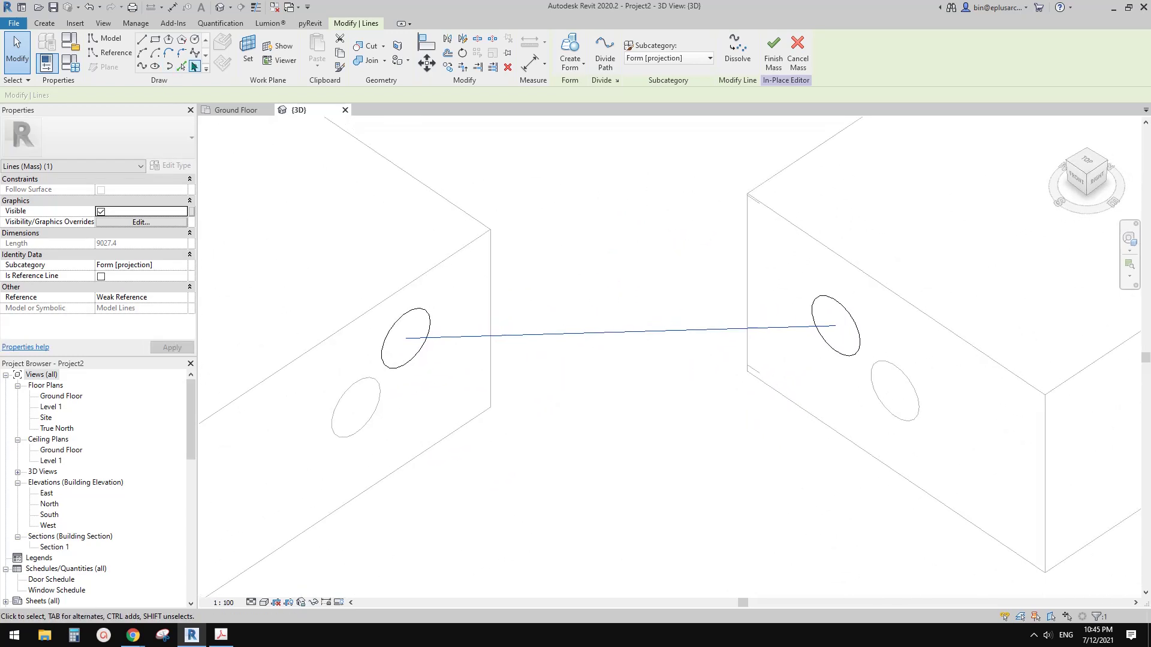
# Place two reference points on the spline between the two boxes
pyautogui.click(194, 66)
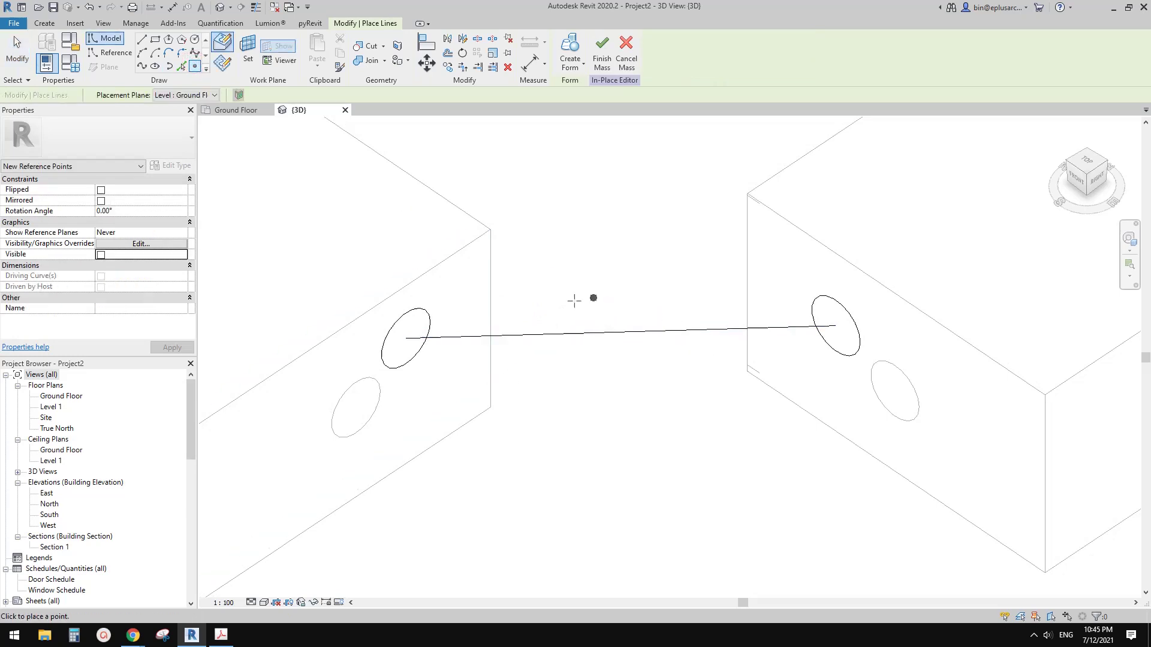
pyautogui.keyDown('shift'); pyautogui.moveTo(651, 340); pyautogui.dragTo(651, 351, button='middle'); pyautogui.keyUp('shift')
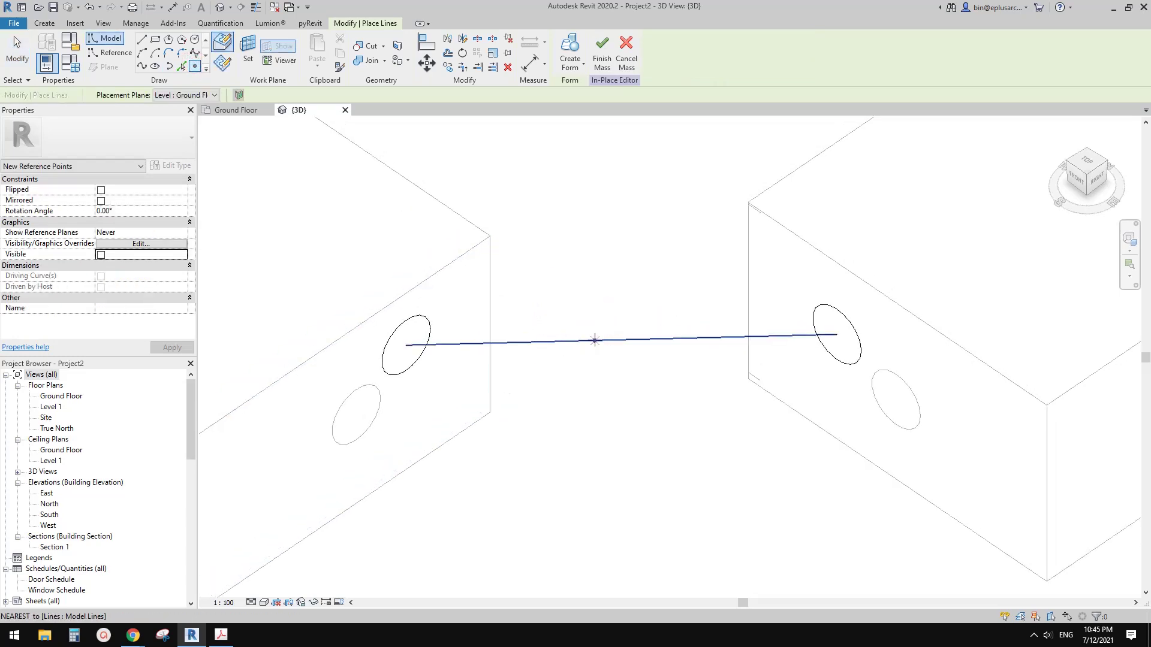
pyautogui.click(568, 342)
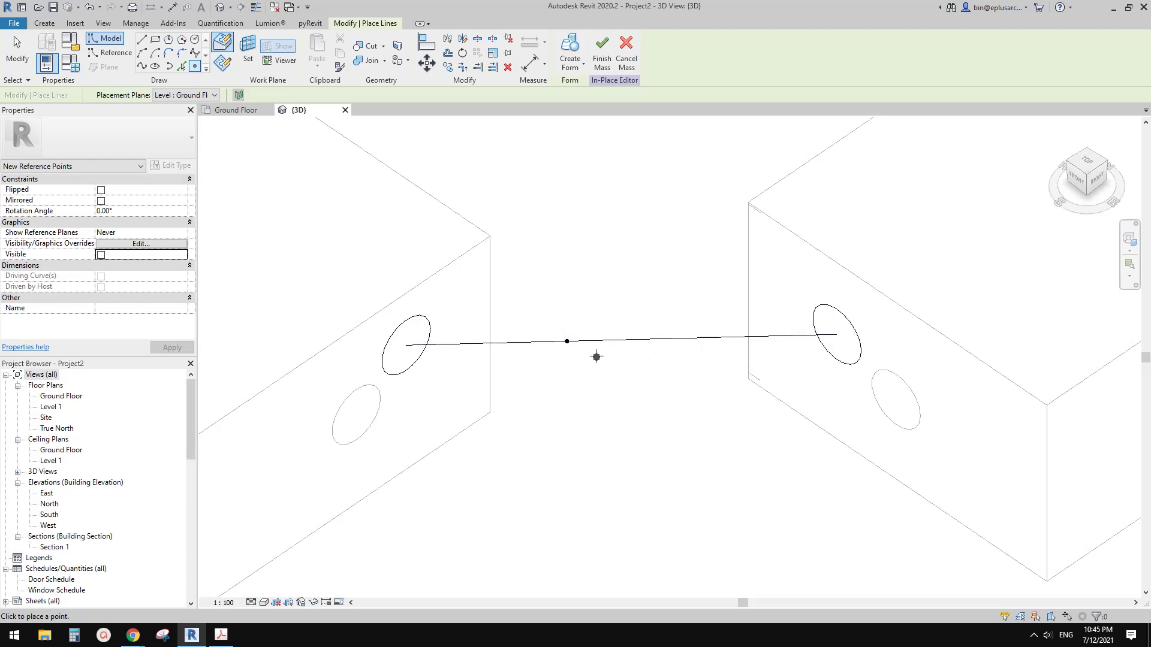
pyautogui.press('Escape')
# Turn both reference points on the spline into driving points
pyautogui.moveTo(663, 317); pyautogui.dragTo(697, 355)
pyautogui.keyDown('shift'); pyautogui.moveTo(697, 355); pyautogui.dragTo(676, 393, button='middle'); pyautogui.keyUp('shift')
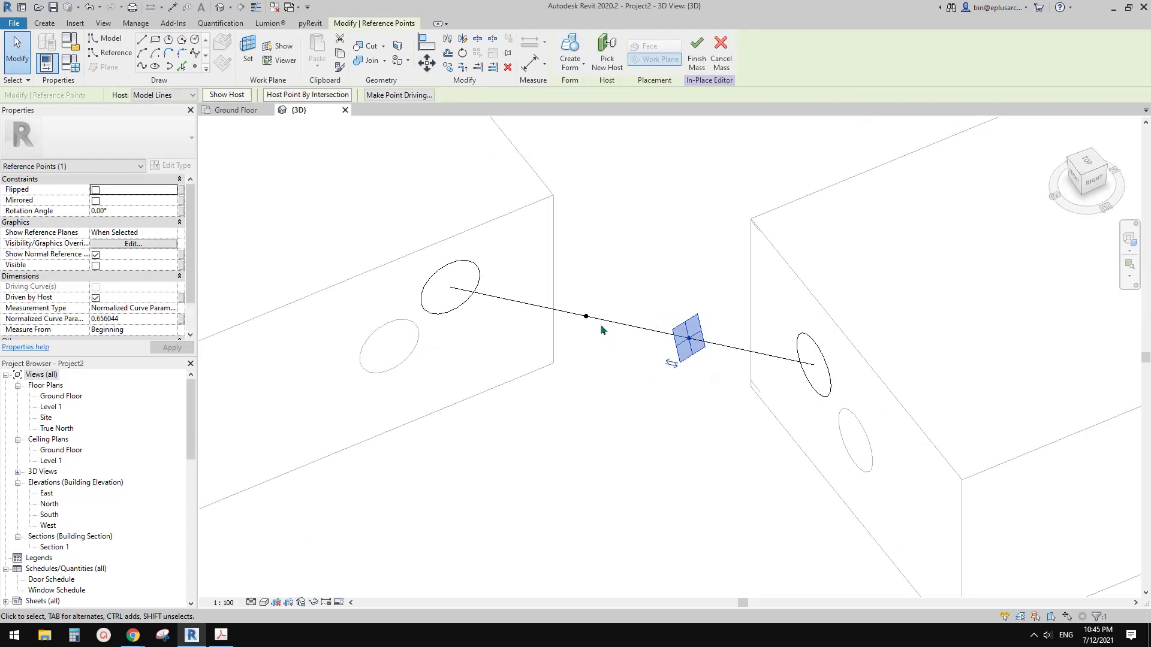
pyautogui.click(388, 96)
pyautogui.moveTo(575, 287); pyautogui.dragTo(608, 340)
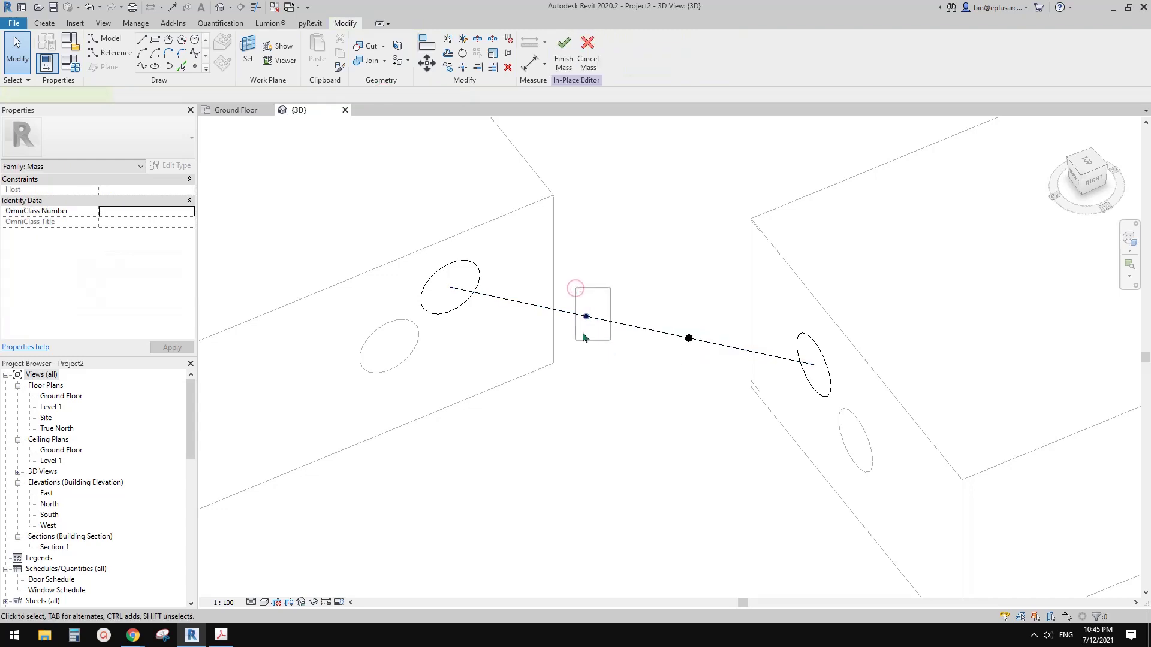
pyautogui.click(380, 94)
# Move the driving points off the straight path to bend the spline into a smooth curve
pyautogui.click(634, 333)
pyautogui.click(689, 338)
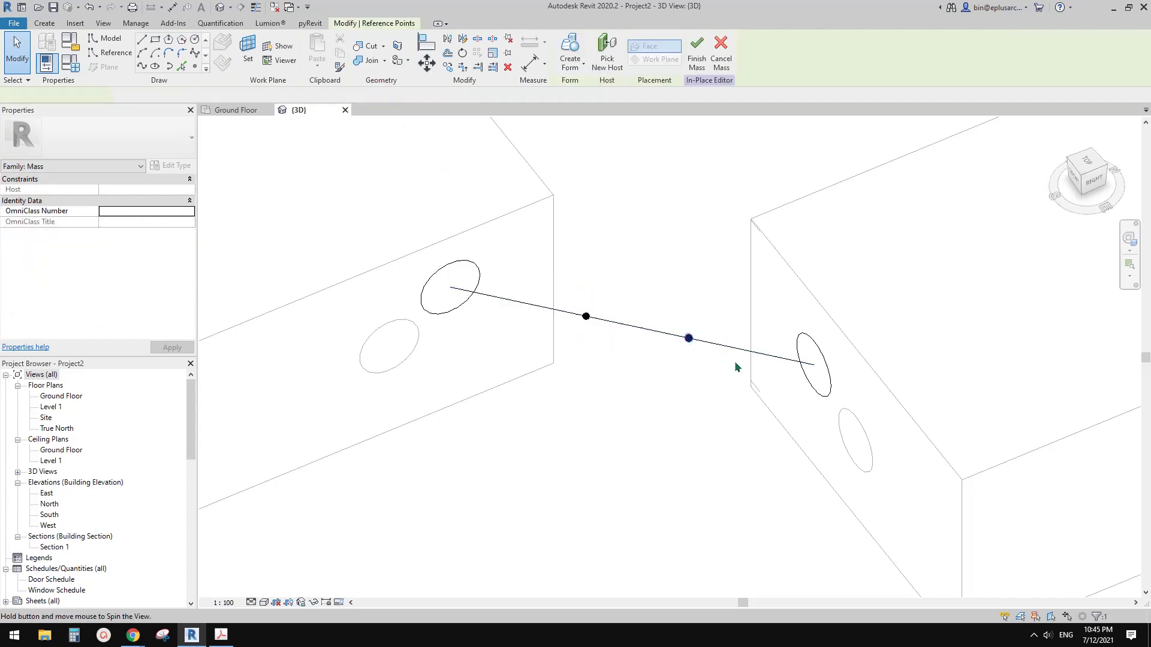
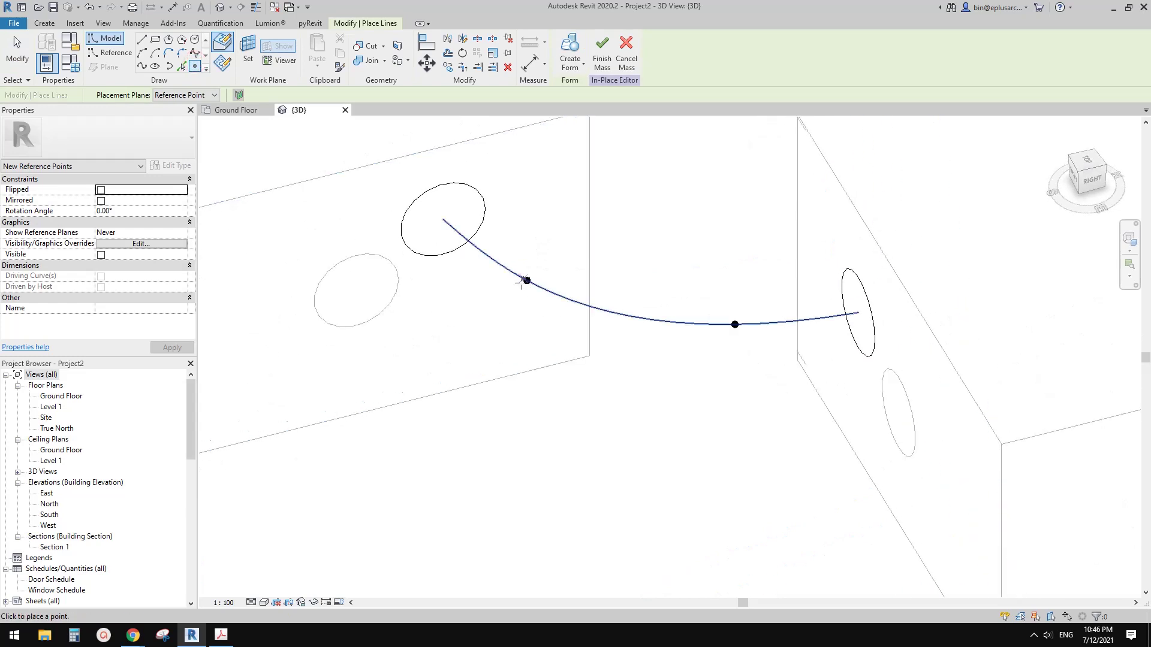
pyautogui.press('Escape')
# Place another circle component on the curve, about midway between the two driving points
pyautogui.moveTo(636, 306); pyautogui.dragTo(641, 328, button='middle')
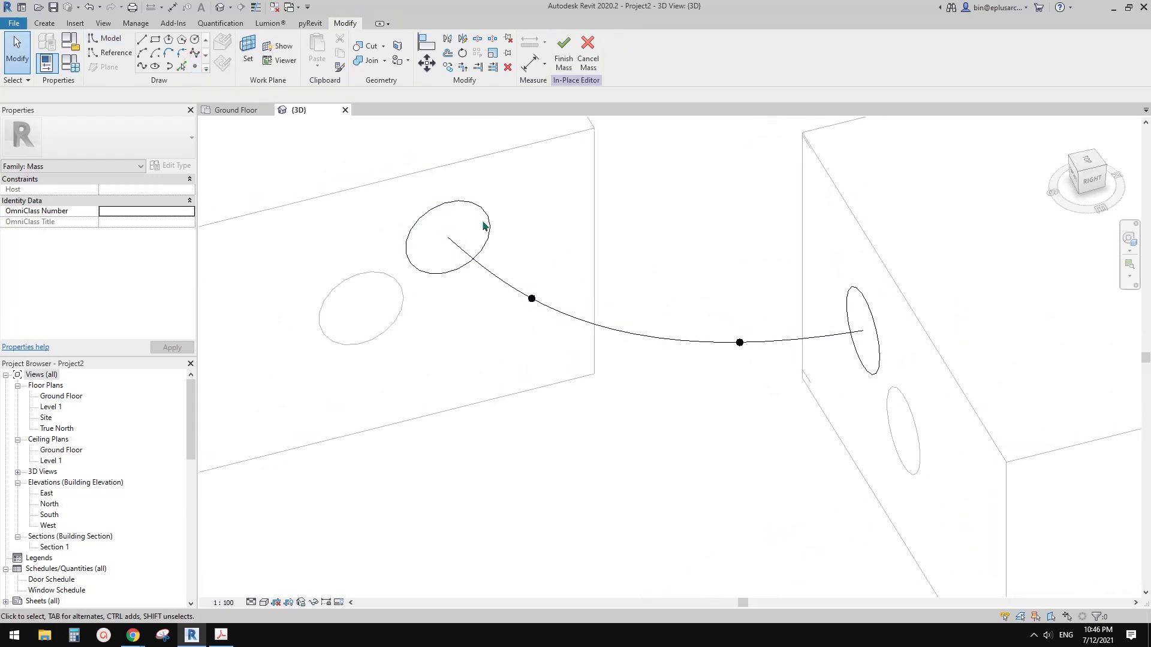
pyautogui.click(485, 218)
pyautogui.moveTo(500, 223); pyautogui.dragTo(516, 258, button='middle')
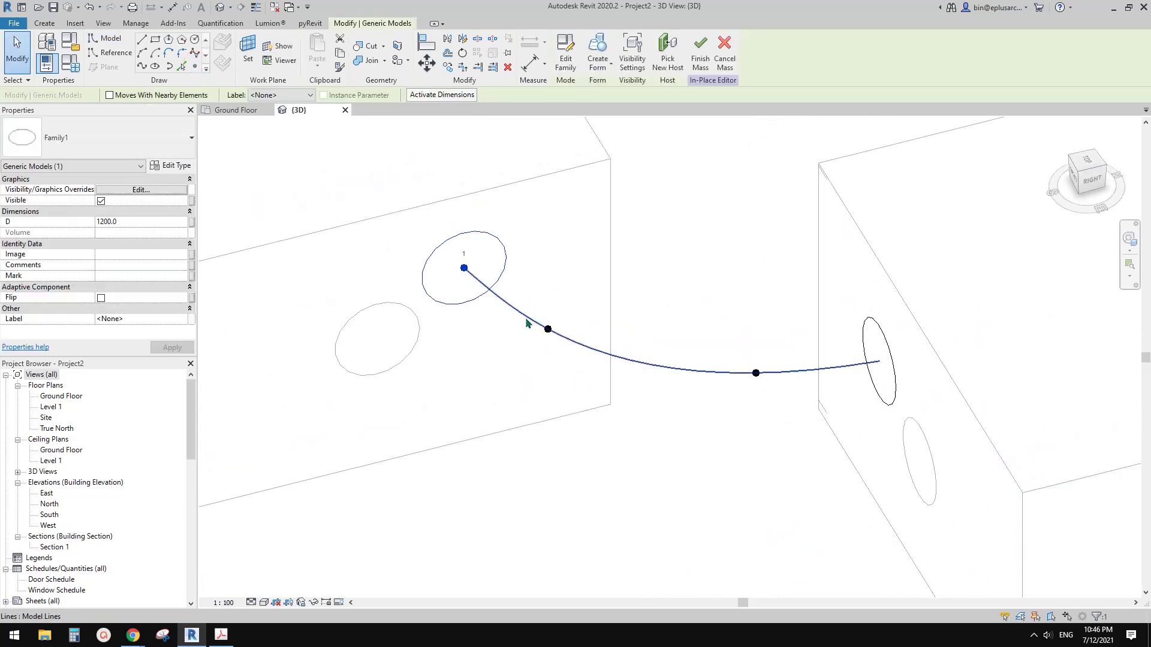
pyautogui.moveTo(526, 324); pyautogui.dragTo(531, 352, button='middle')
pyautogui.click(46, 23)
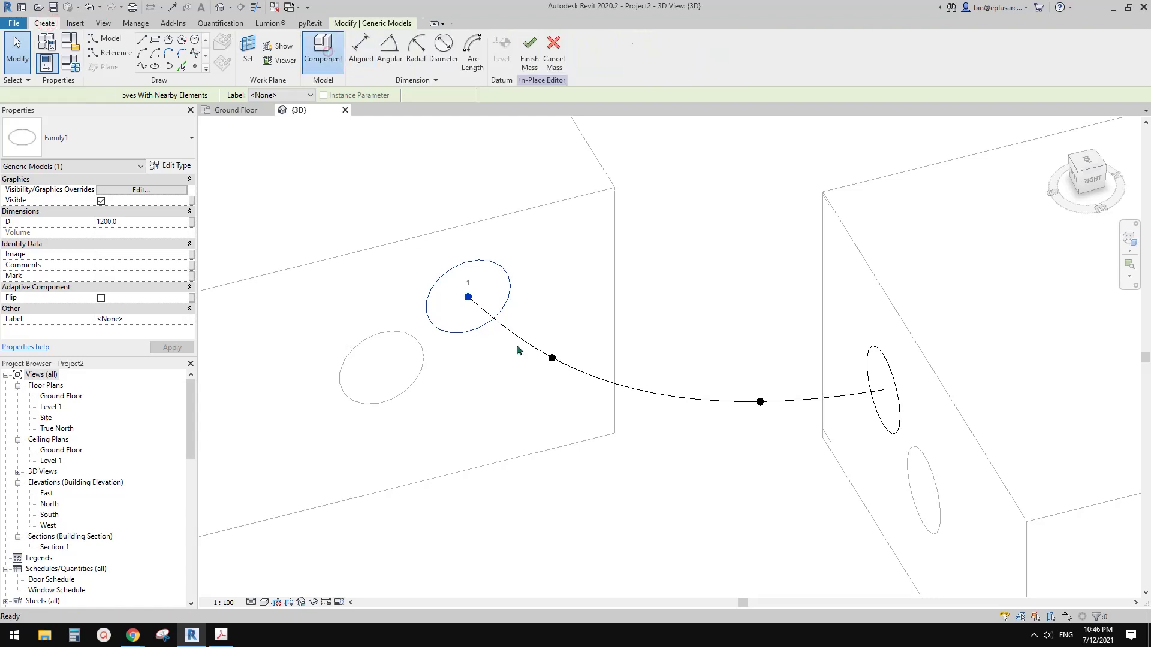
pyautogui.keyDown('shift'); pyautogui.moveTo(517, 335); pyautogui.dragTo(413, 441, button='middle'); pyautogui.keyUp('shift')
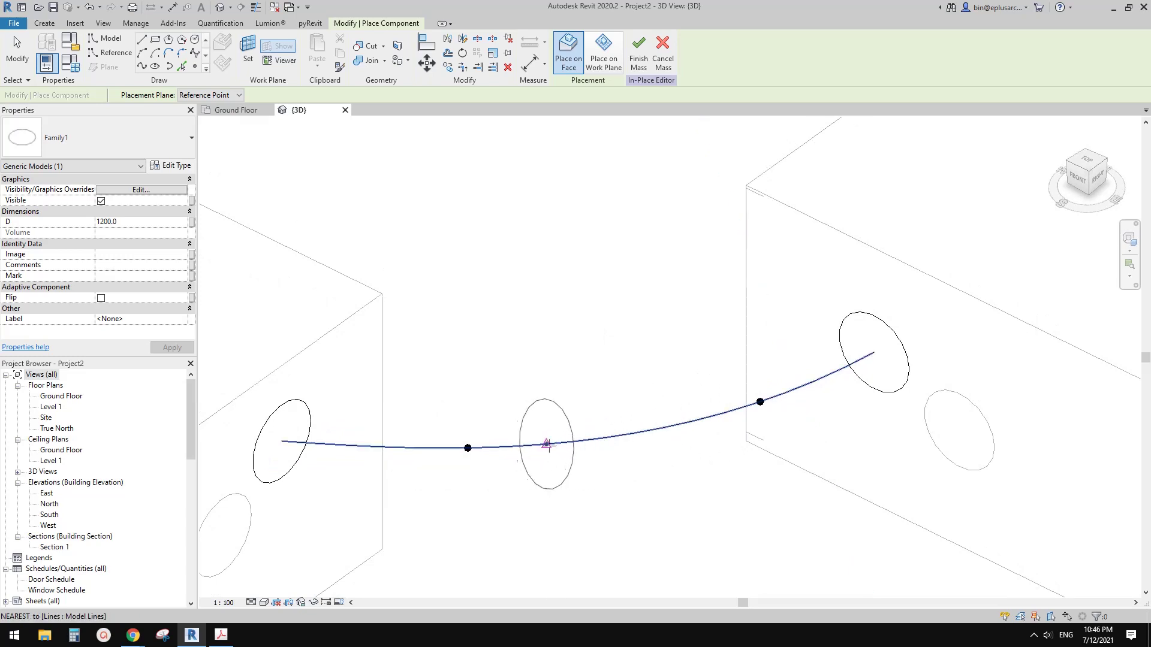
pyautogui.click(597, 456)
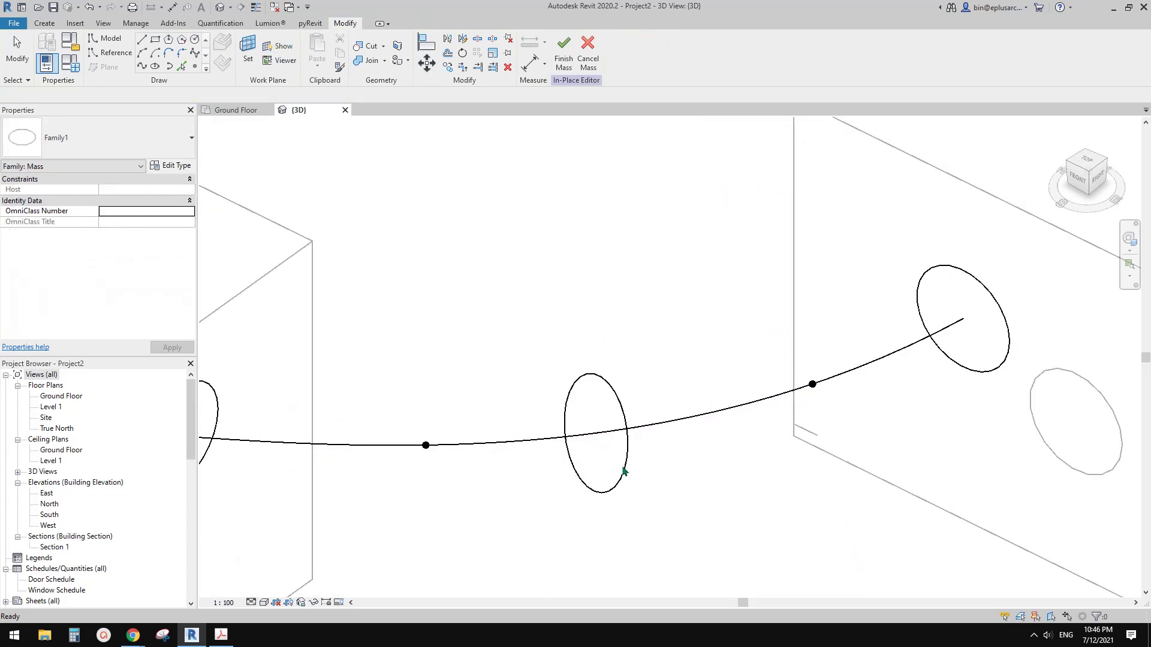
pyautogui.press('Escape')
# Create a form through the three circles on the left wall, the curve and the right wall
pyautogui.keyDown('shift'); pyautogui.moveTo(624, 470); pyautogui.dragTo(525, 299, button='middle'); pyautogui.keyUp('shift')
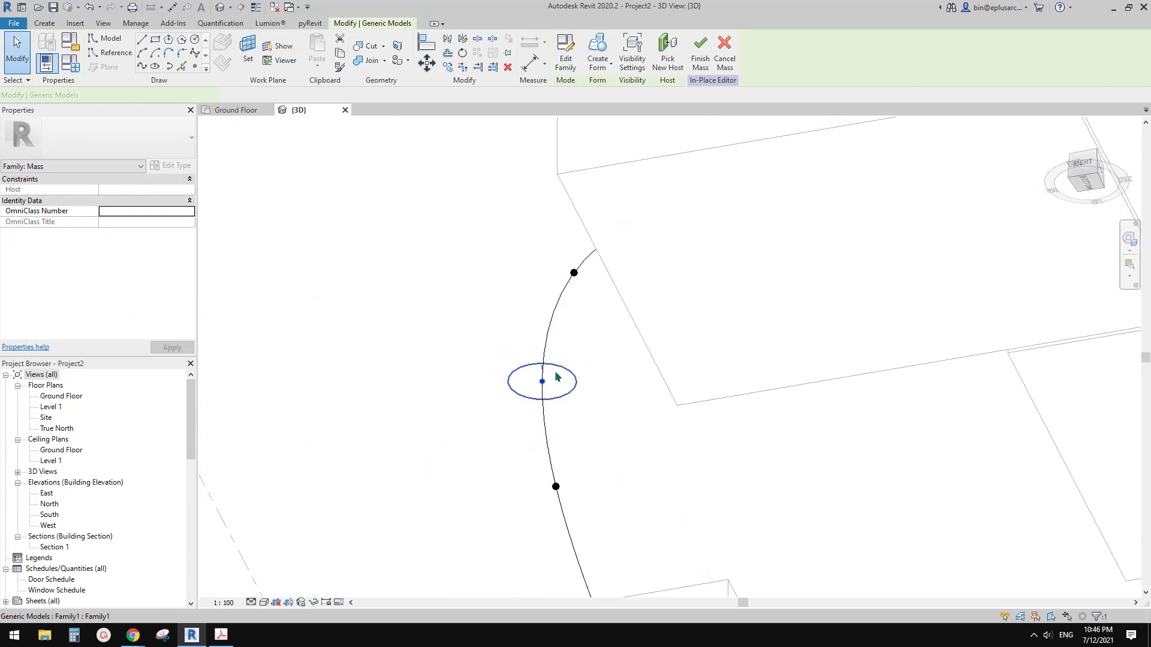
pyautogui.keyDown('shift'); pyautogui.moveTo(601, 241); pyautogui.dragTo(528, 311, button='middle'); pyautogui.keyUp('shift')
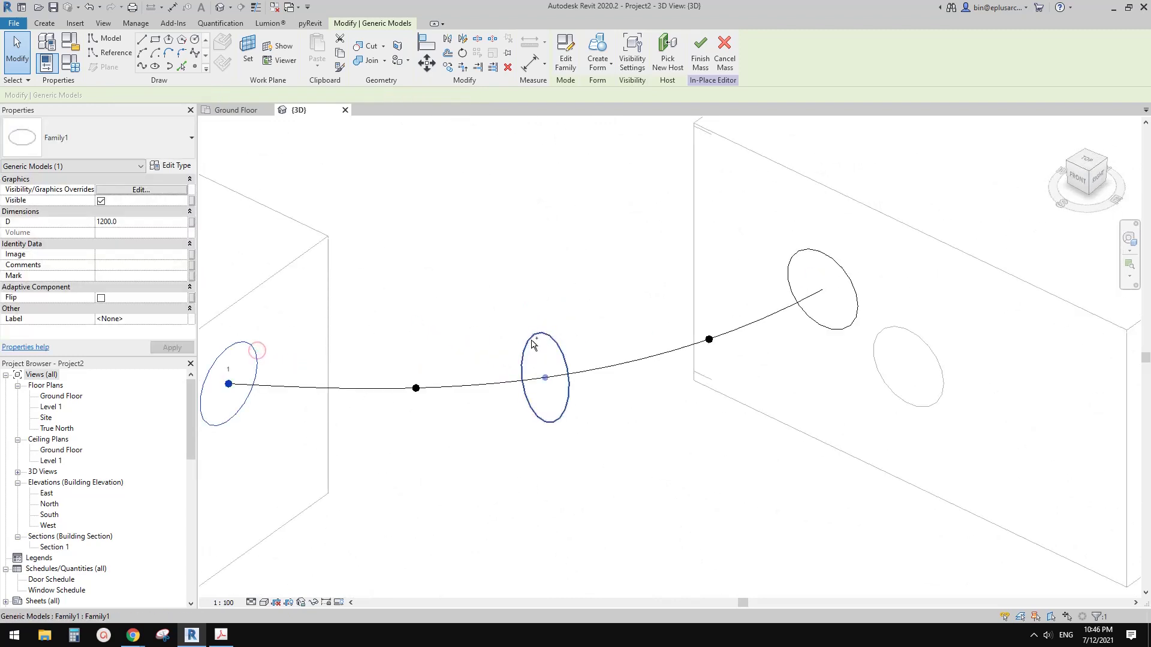
pyautogui.scroll(-1, 566, 364)
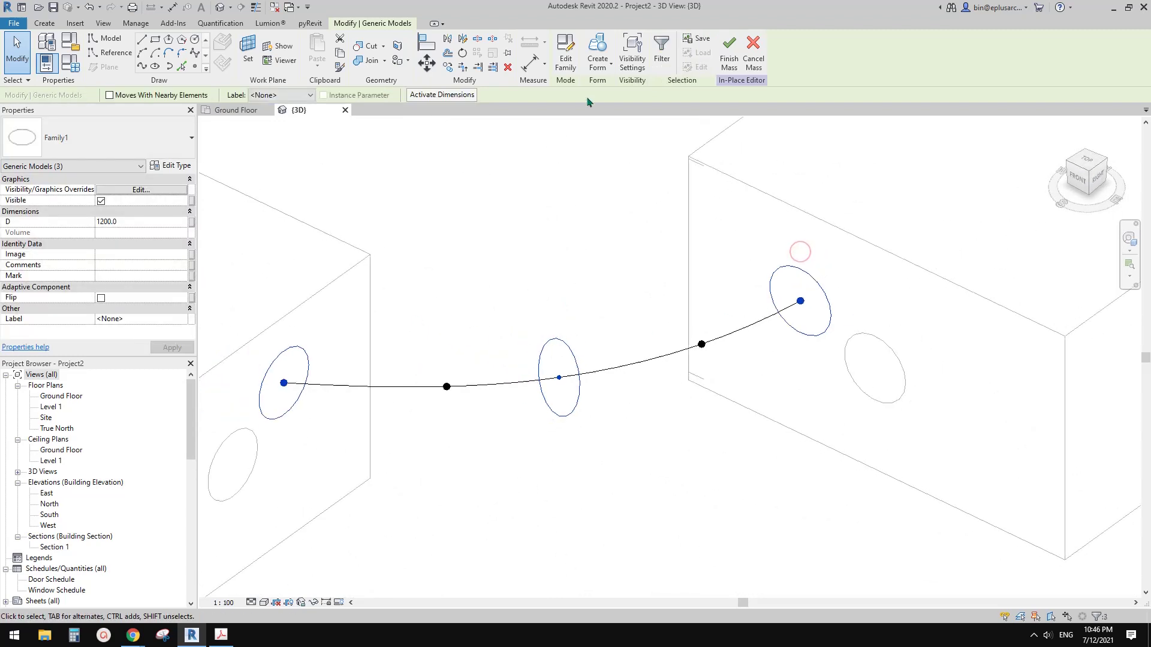
pyautogui.click(604, 49)
pyautogui.keyDown('shift'); pyautogui.moveTo(565, 257); pyautogui.dragTo(530, 362, button='middle'); pyautogui.keyUp('shift')
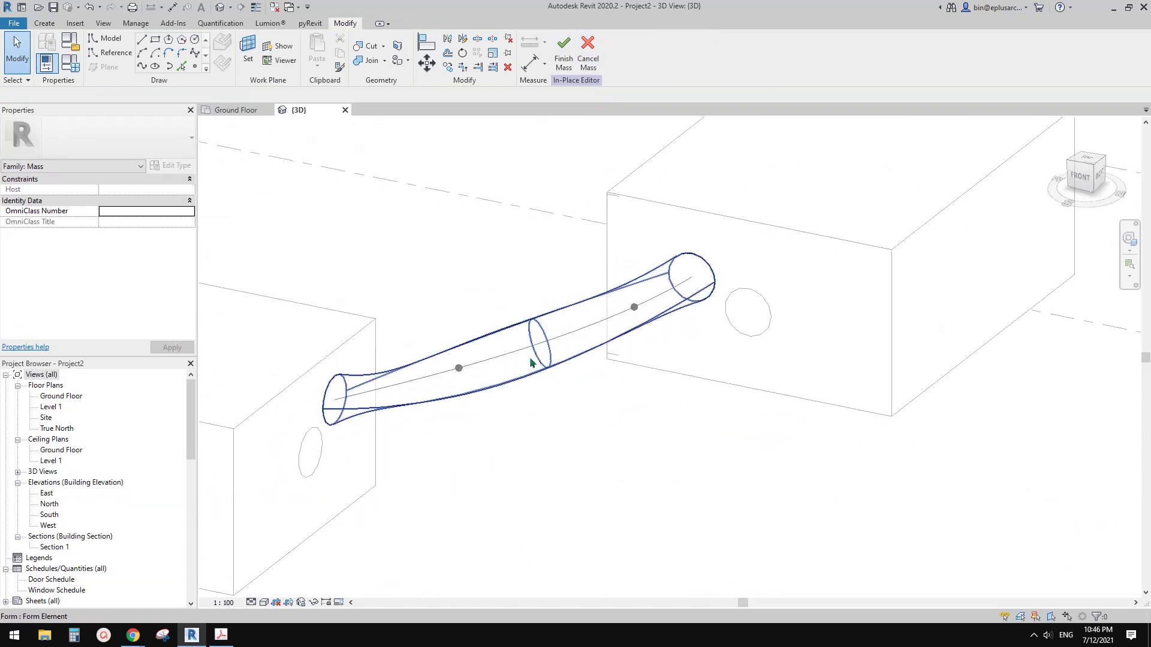
pyautogui.scroll(2, 530, 359)
pyautogui.moveTo(325, 401); pyautogui.dragTo(399, 393, button='middle')
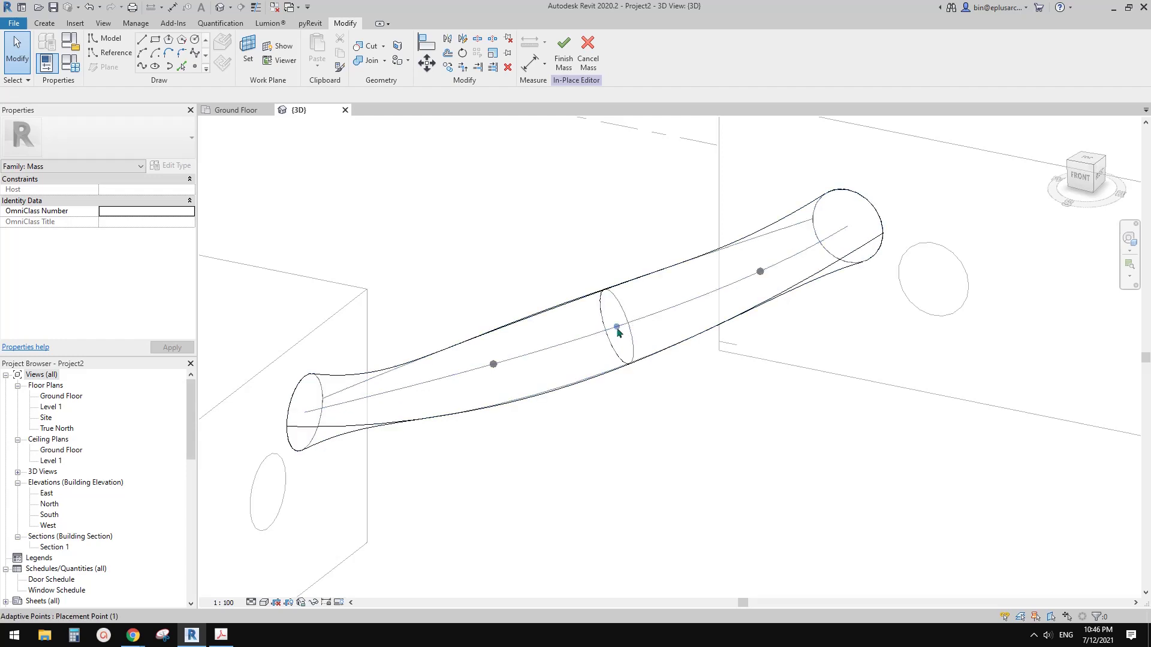
# Delete the tube form while keeping its circles and curve
pyautogui.click(664, 348)
pyautogui.moveTo(669, 327); pyautogui.dragTo(622, 384, button='middle')
pyautogui.press('Delete')
# Place two more circle components on the curve, one between each driving point and its nearest wall
pyautogui.click(608, 365)
pyautogui.click(622, 384)
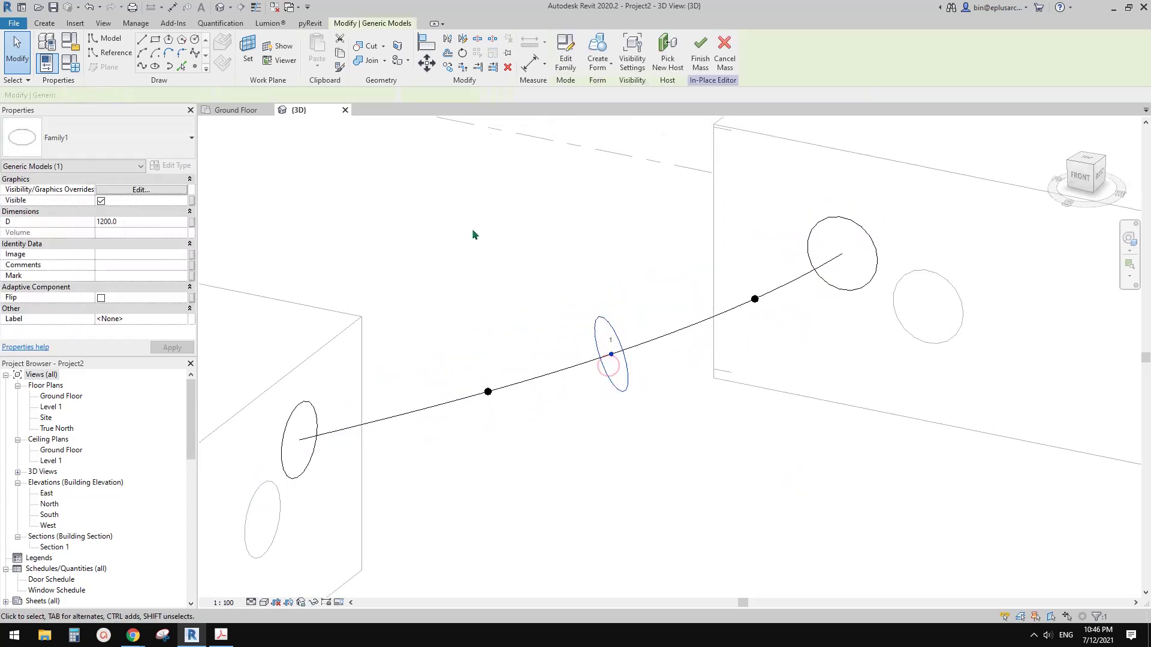
pyautogui.moveTo(573, 280); pyautogui.dragTo(567, 286, button='middle')
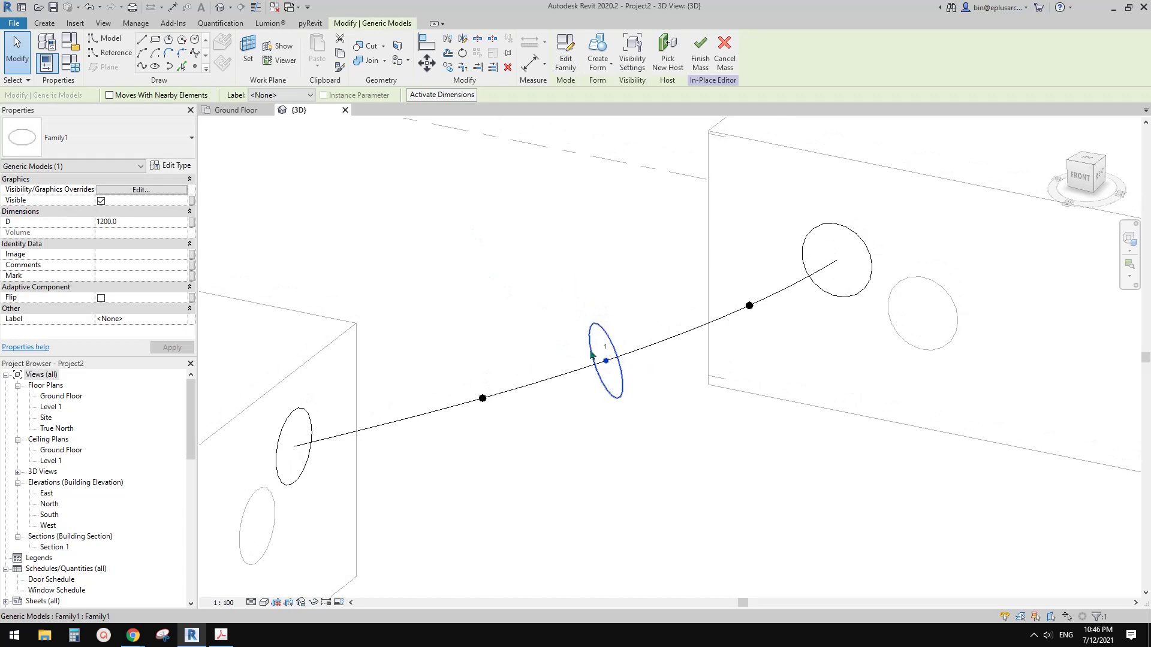
pyautogui.click(45, 24)
pyautogui.keyDown('shift'); pyautogui.moveTo(591, 333); pyautogui.dragTo(555, 398, button='middle'); pyautogui.keyUp('shift')
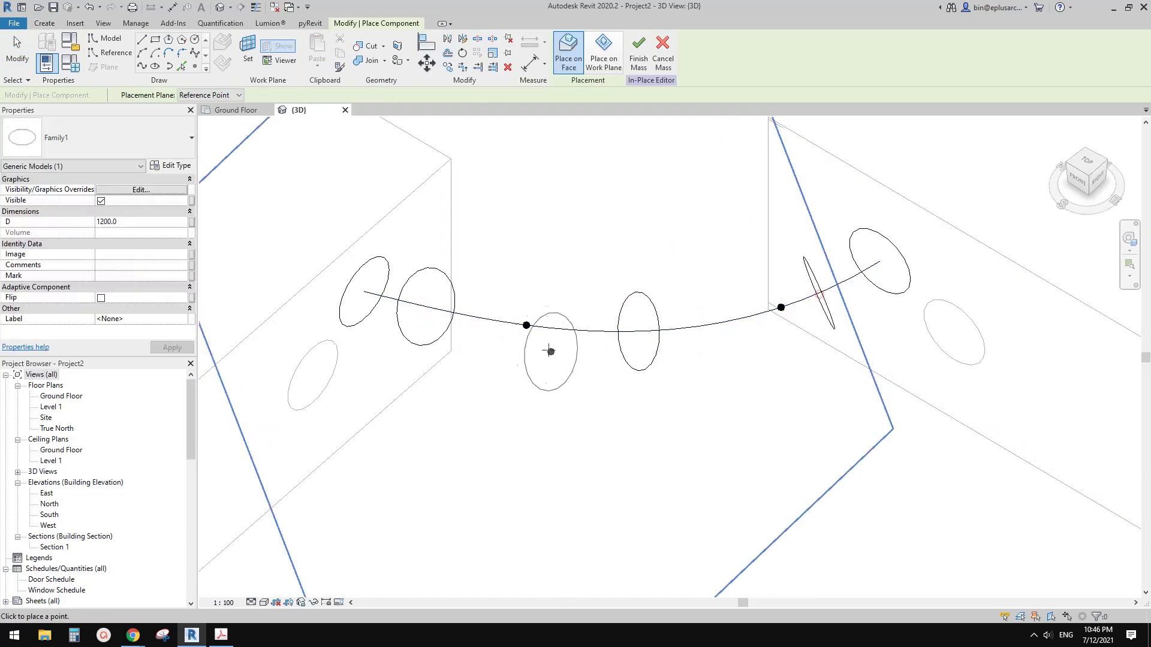
pyautogui.click(639, 331)
pyautogui.press('Escape')
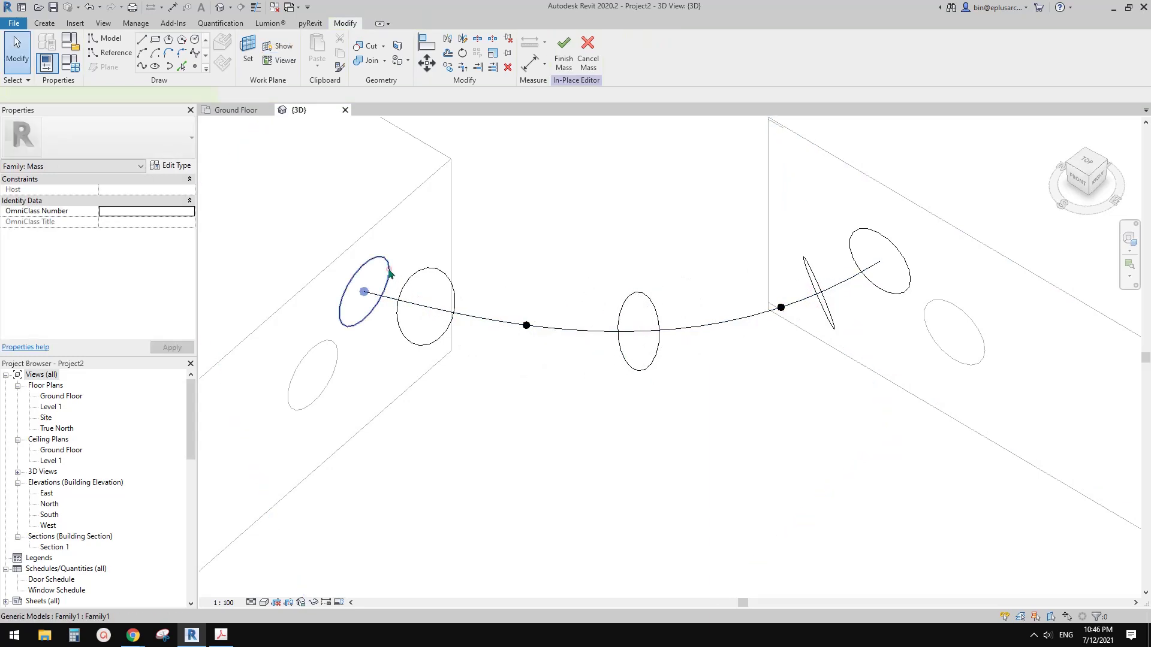
# Try a diameter D of 3000 on the left wall's circle, and set it to 2000
pyautogui.click(364, 292)
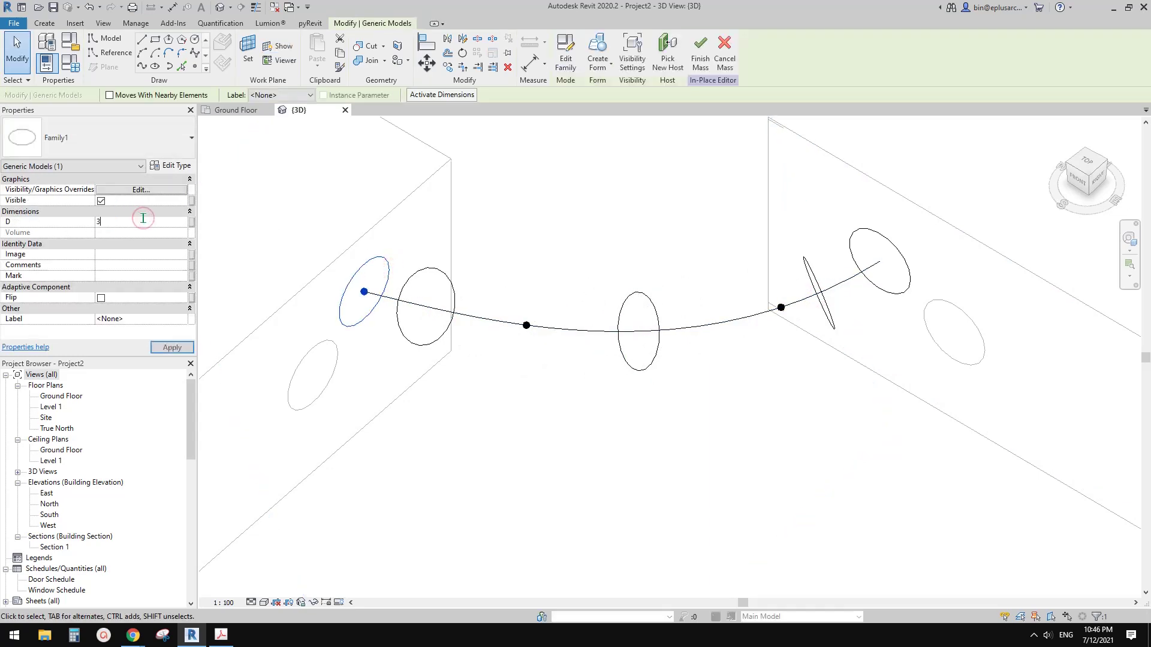
pyautogui.write('3000')
pyautogui.press('Return')
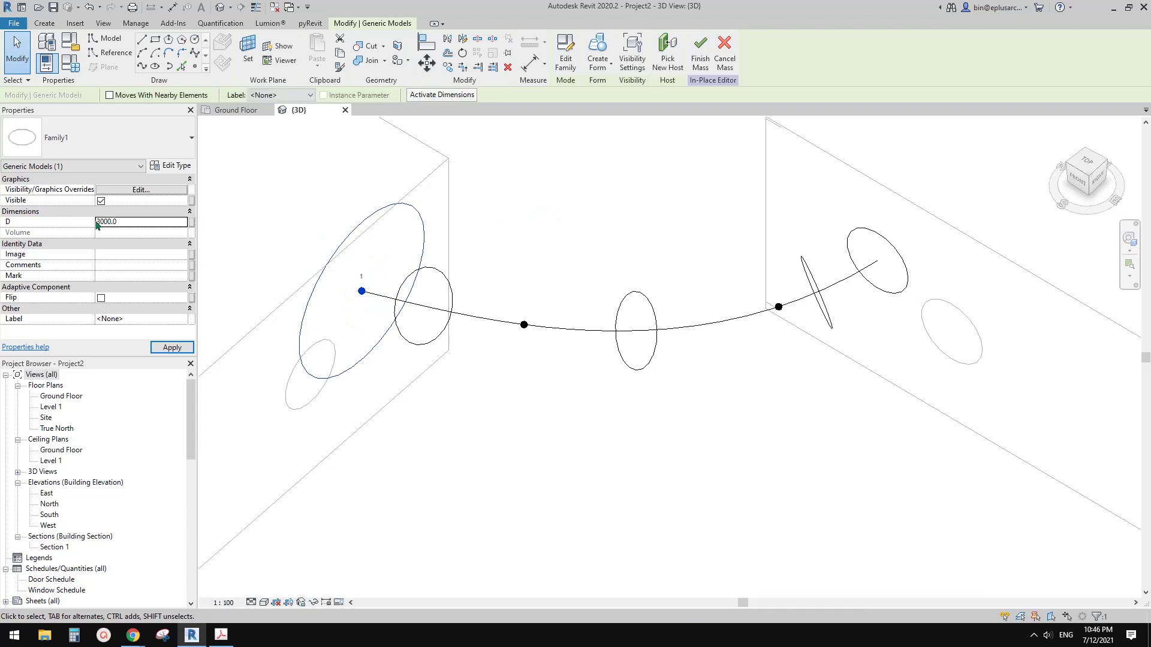
pyautogui.press('Return')
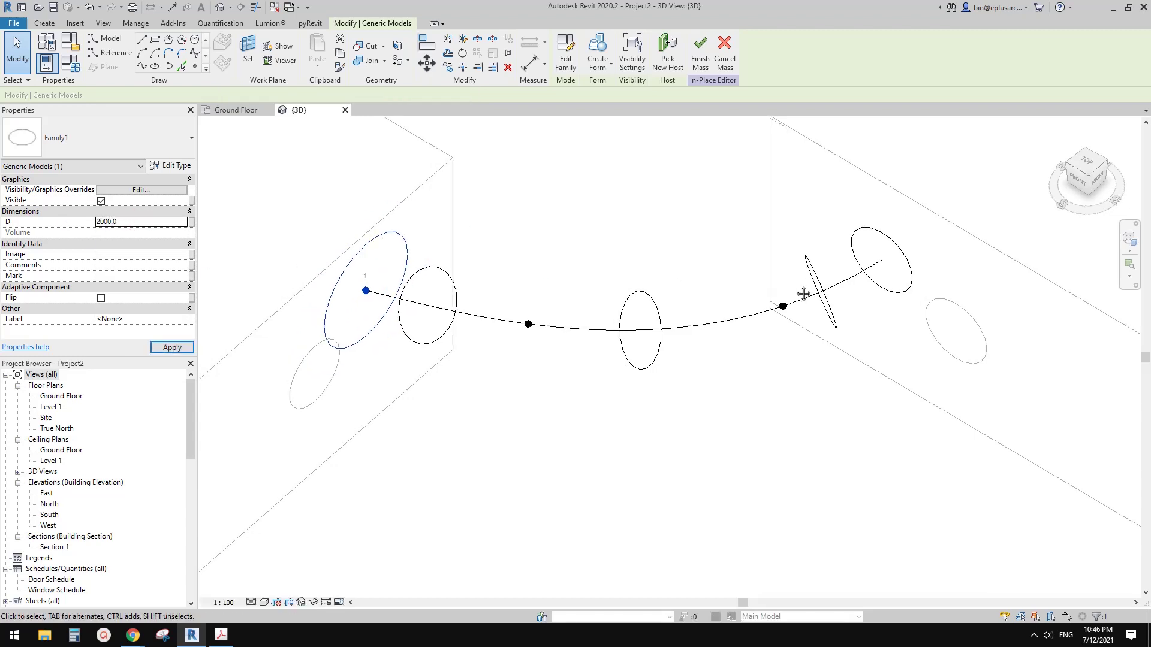
pyautogui.doubleClick(871, 232)
pyautogui.hotkey('ctrl', 'Tab')
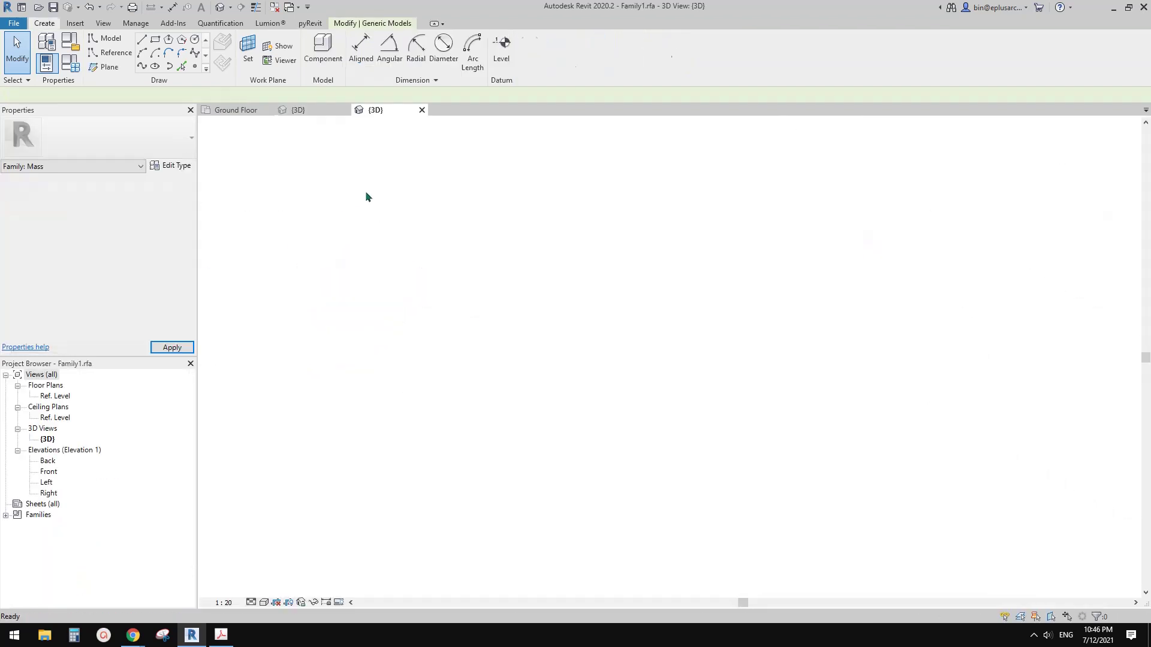
pyautogui.click(422, 109)
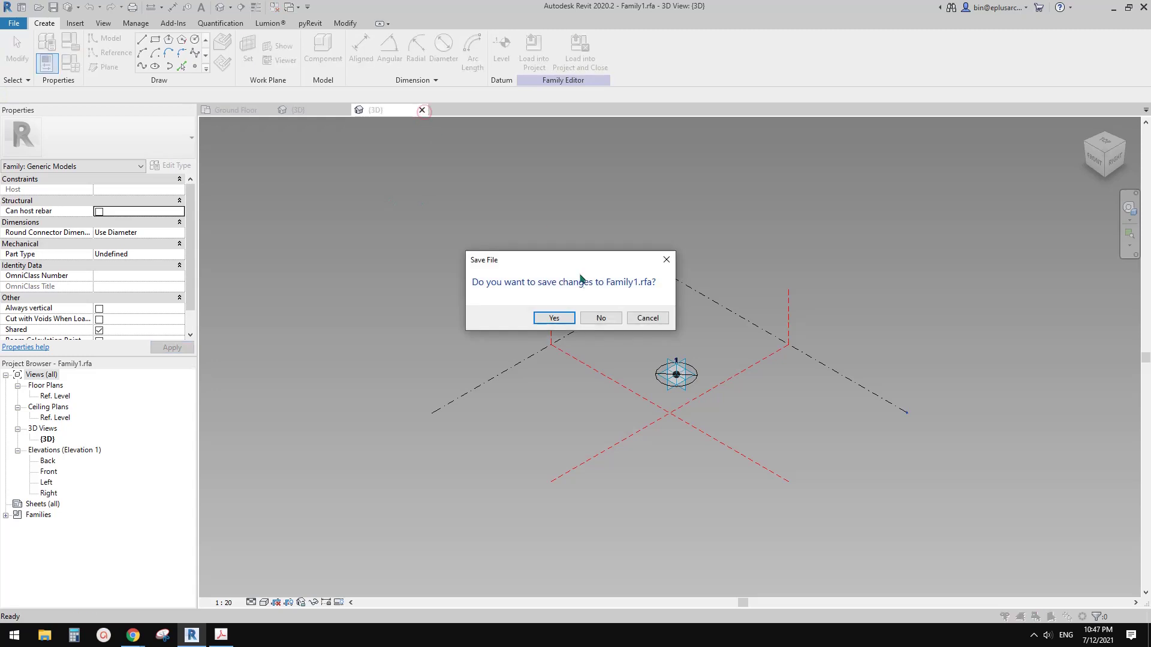
pyautogui.click(598, 319)
# Set the right wall circle's diameter D to 2000 and create a form through all five circles along the curve
pyautogui.click(872, 283)
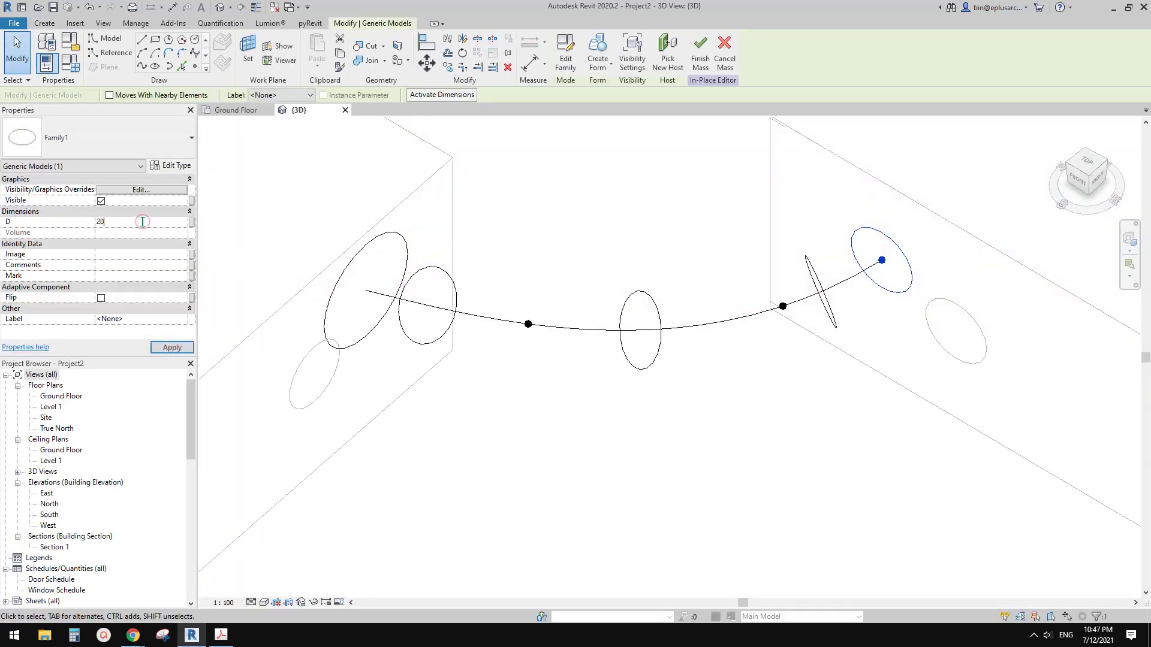
pyautogui.click(552, 254)
pyautogui.keyDown('shift'); pyautogui.moveTo(773, 291); pyautogui.dragTo(788, 262, button='middle'); pyautogui.keyUp('shift')
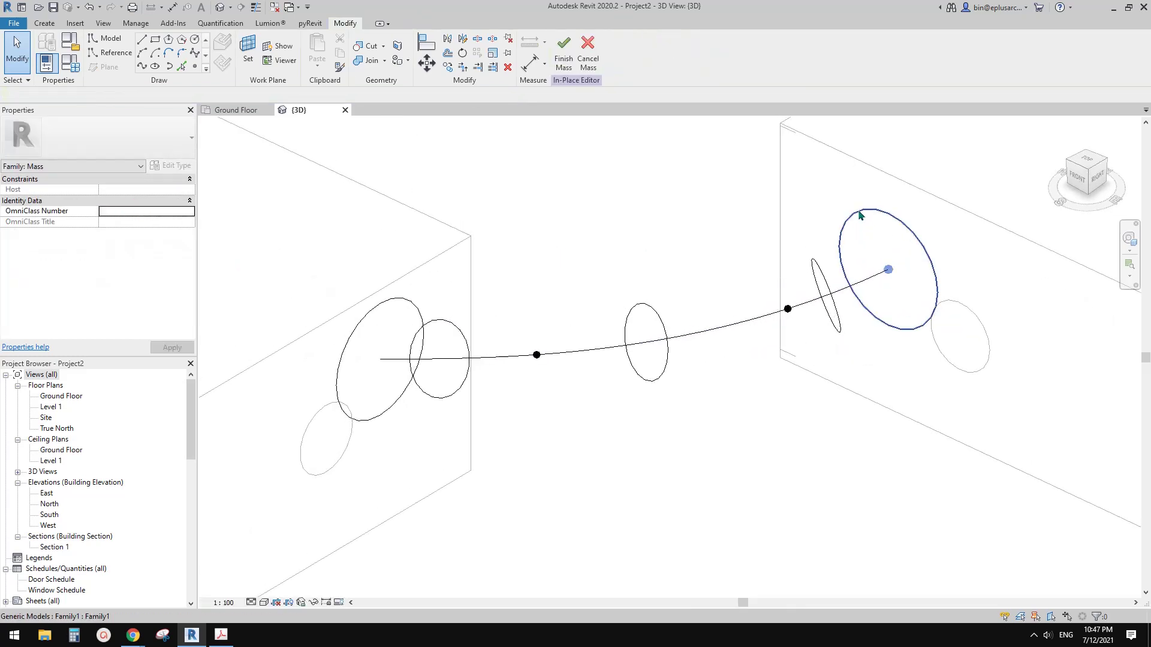
pyautogui.click(824, 274)
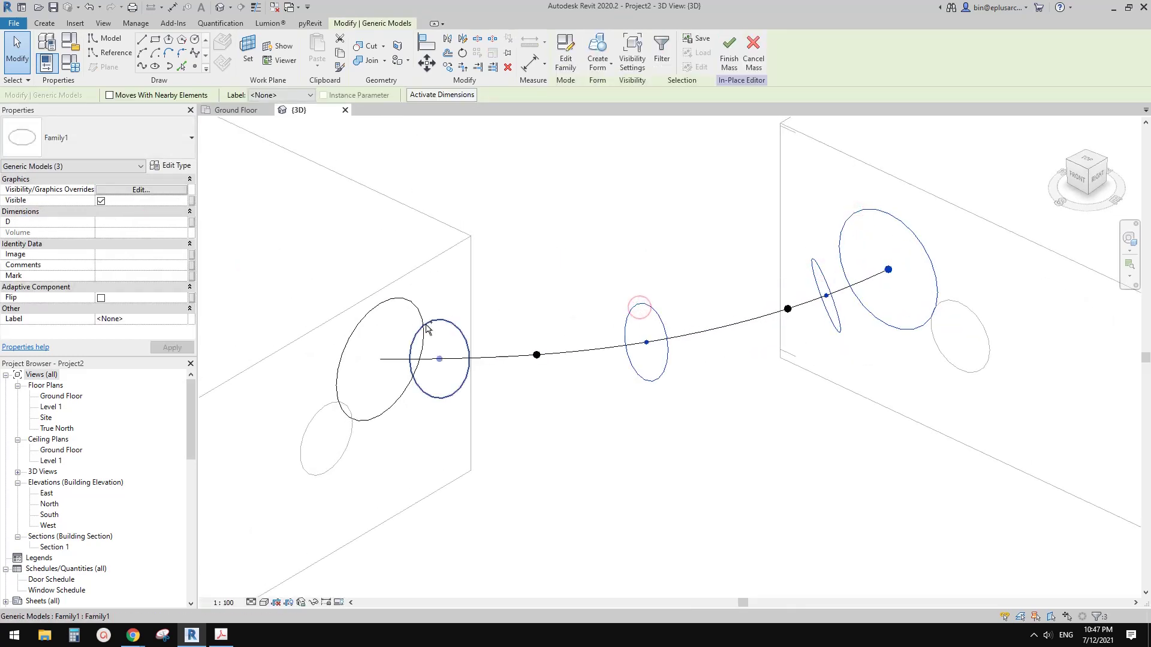
pyautogui.click(602, 49)
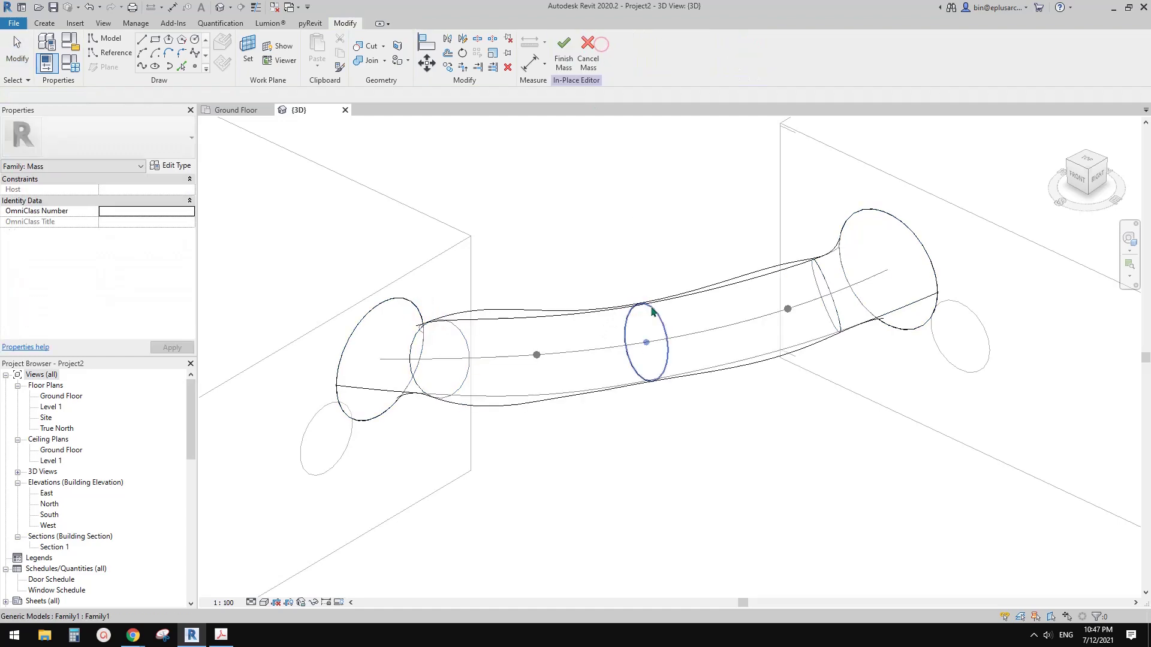
# Slide the intermediate circle nearest the left wall along the curve, a little farther away from the wall
pyautogui.keyDown('shift'); pyautogui.moveTo(575, 312); pyautogui.dragTo(602, 229, button='middle'); pyautogui.keyUp('shift')
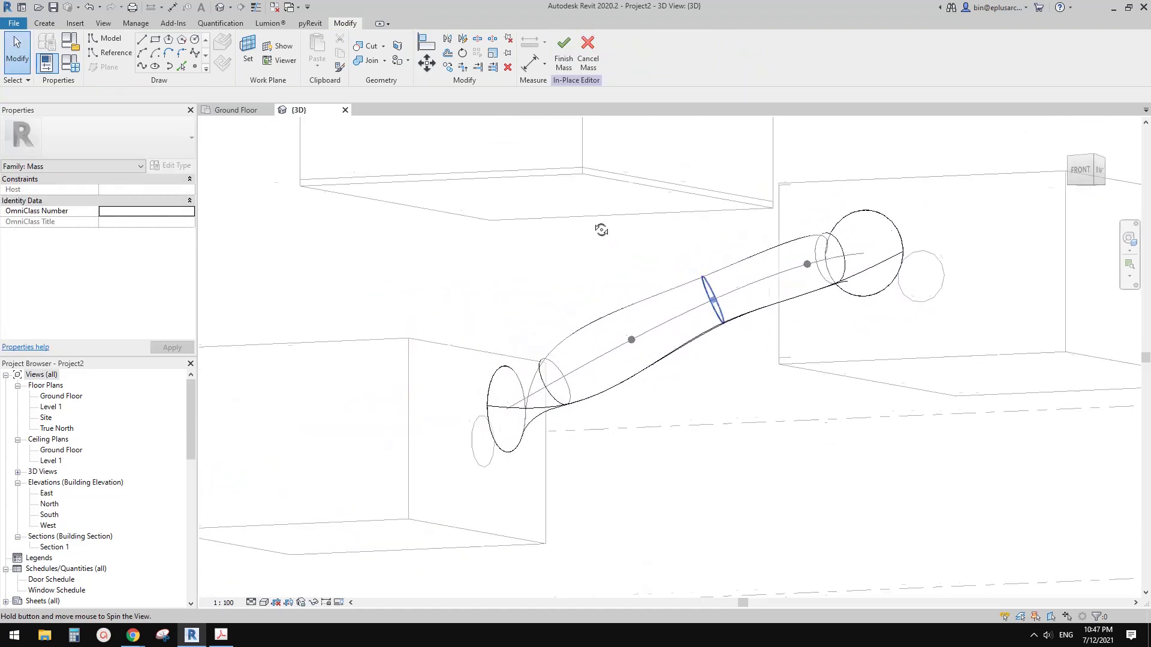
pyautogui.scroll(2, 562, 389)
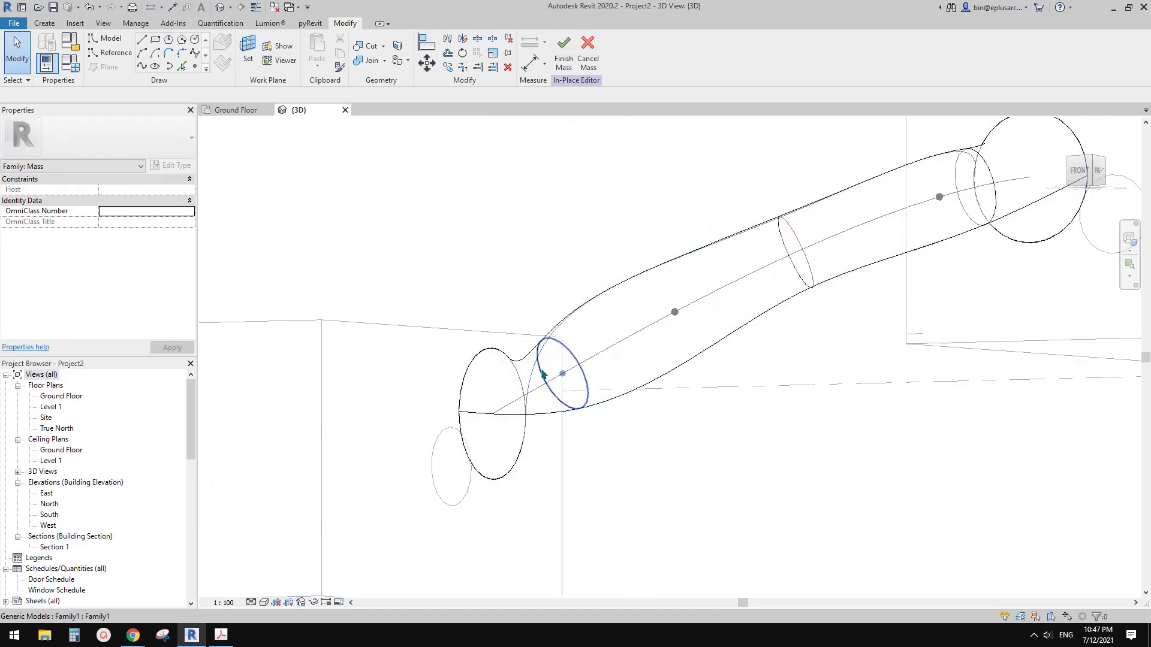
pyautogui.click(563, 376)
pyautogui.moveTo(563, 376); pyautogui.dragTo(726, 307)
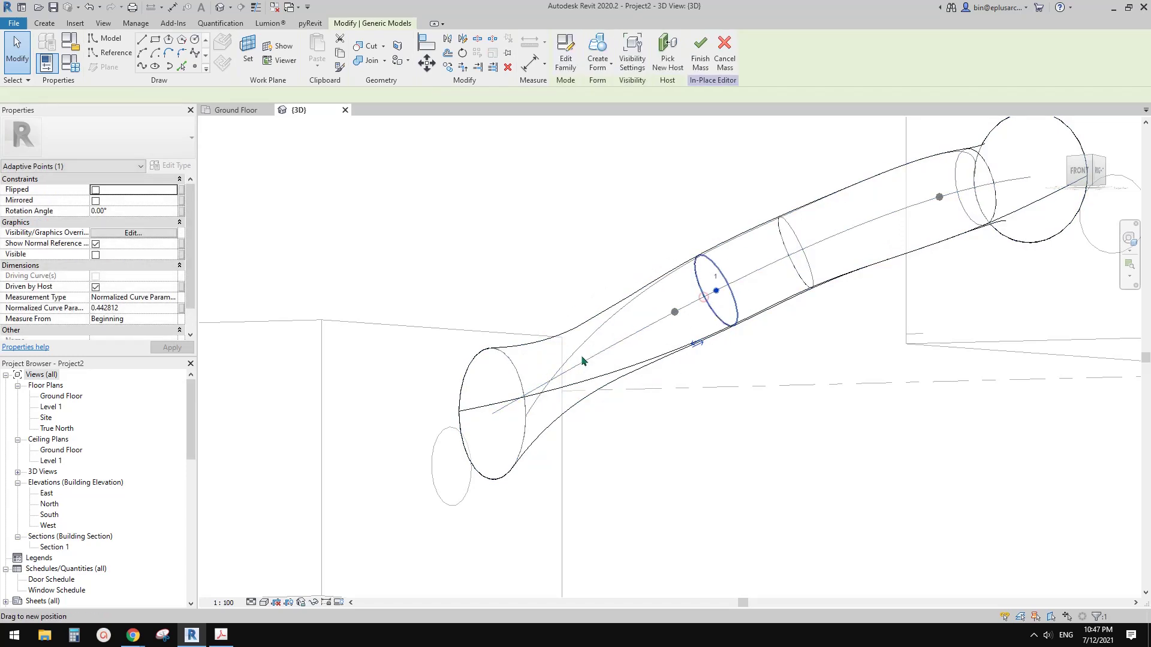
pyautogui.moveTo(582, 357)
pyautogui.mouseDown()
pyautogui.moveTo(568, 364)
pyautogui.moveTo(584, 361)
pyautogui.mouseUp()
# Set the diameter D of the three intermediate circles on the curve to 600 each
pyautogui.click(781, 234)
pyautogui.click(797, 260)
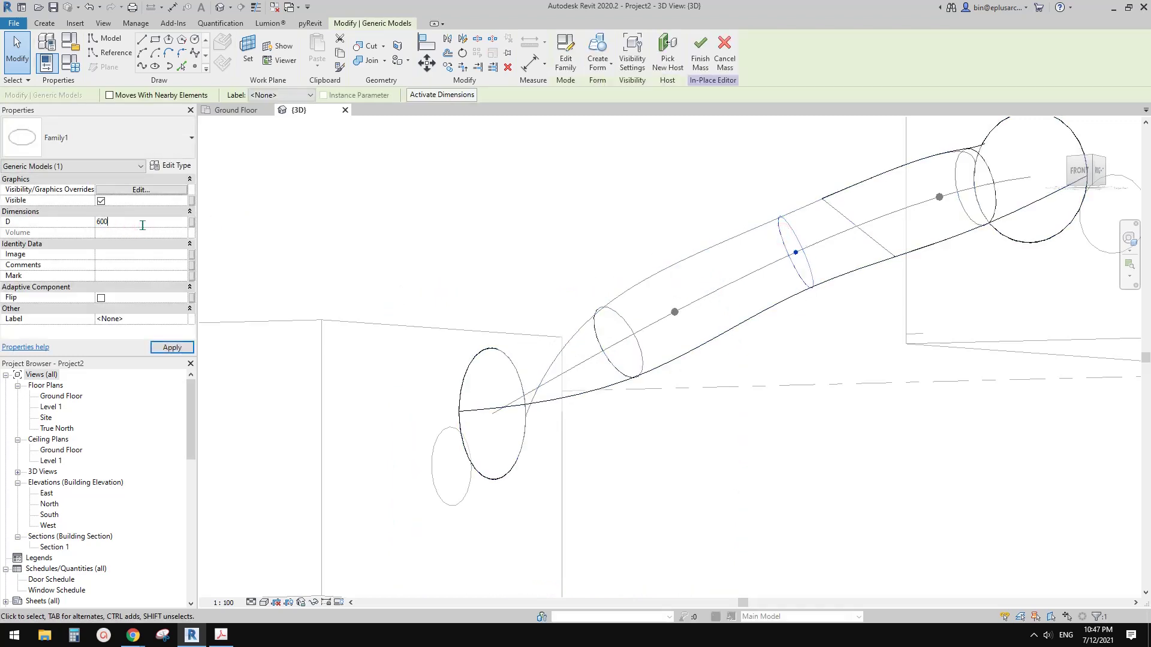
pyautogui.moveTo(707, 212); pyautogui.dragTo(869, 330, button='middle')
pyautogui.scroll(-1, 714, 232)
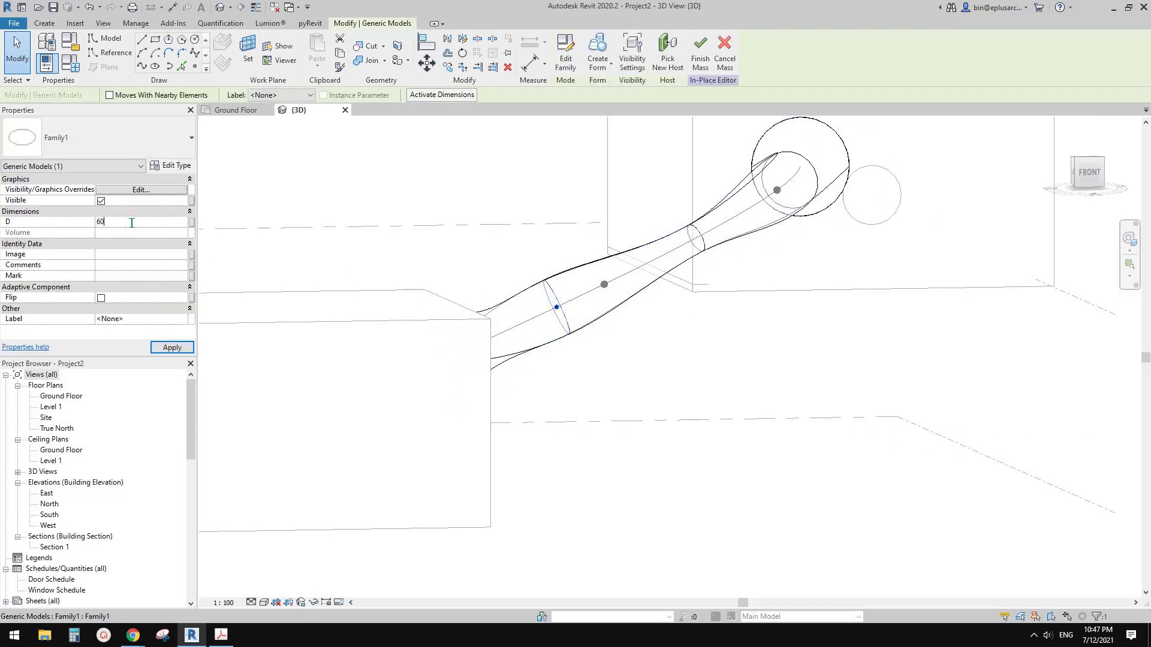
pyautogui.keyDown('shift'); pyautogui.moveTo(689, 239); pyautogui.dragTo(709, 262, button='middle'); pyautogui.keyUp('shift')
pyautogui.scroll(1, 887, 186)
pyautogui.moveTo(887, 186); pyautogui.dragTo(866, 208, button='middle')
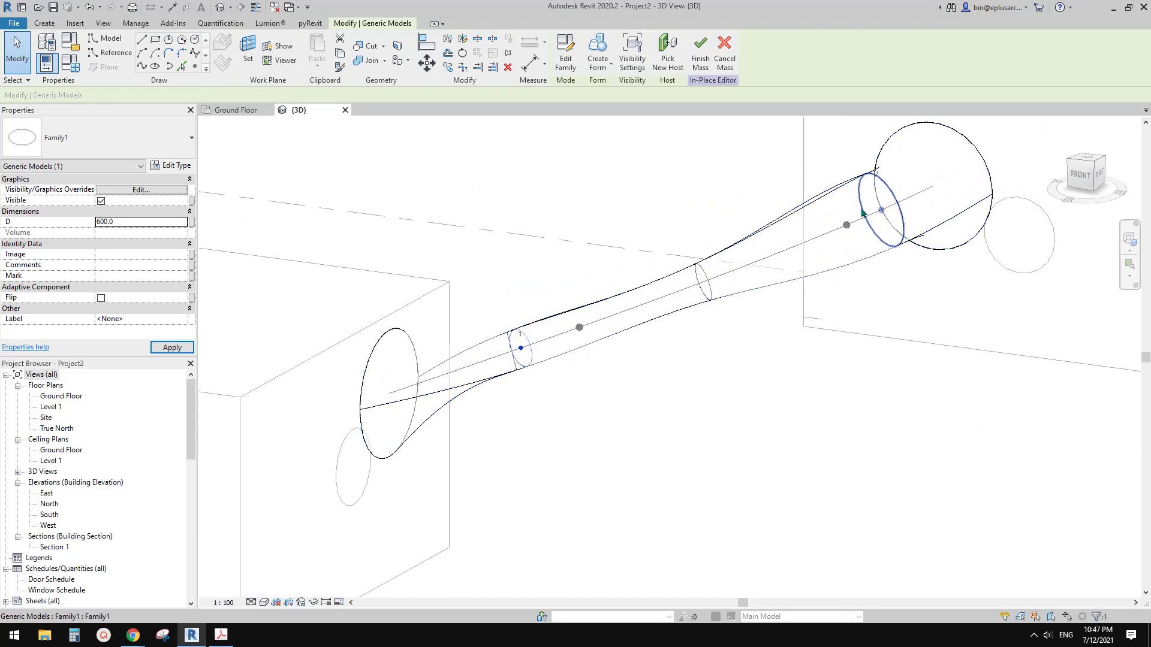
pyautogui.click(882, 187)
pyautogui.hotkey('ctrl', 'z')
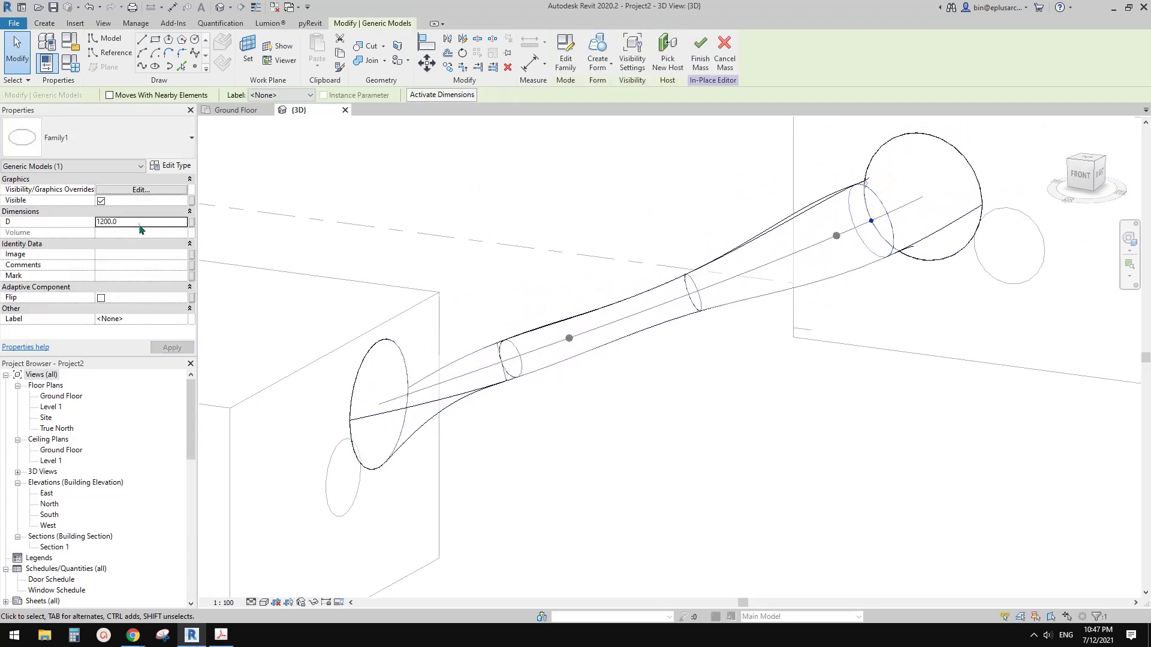
pyautogui.click(692, 264)
pyautogui.keyDown('shift'); pyautogui.moveTo(670, 285); pyautogui.dragTo(606, 308, button='middle'); pyautogui.keyUp('shift')
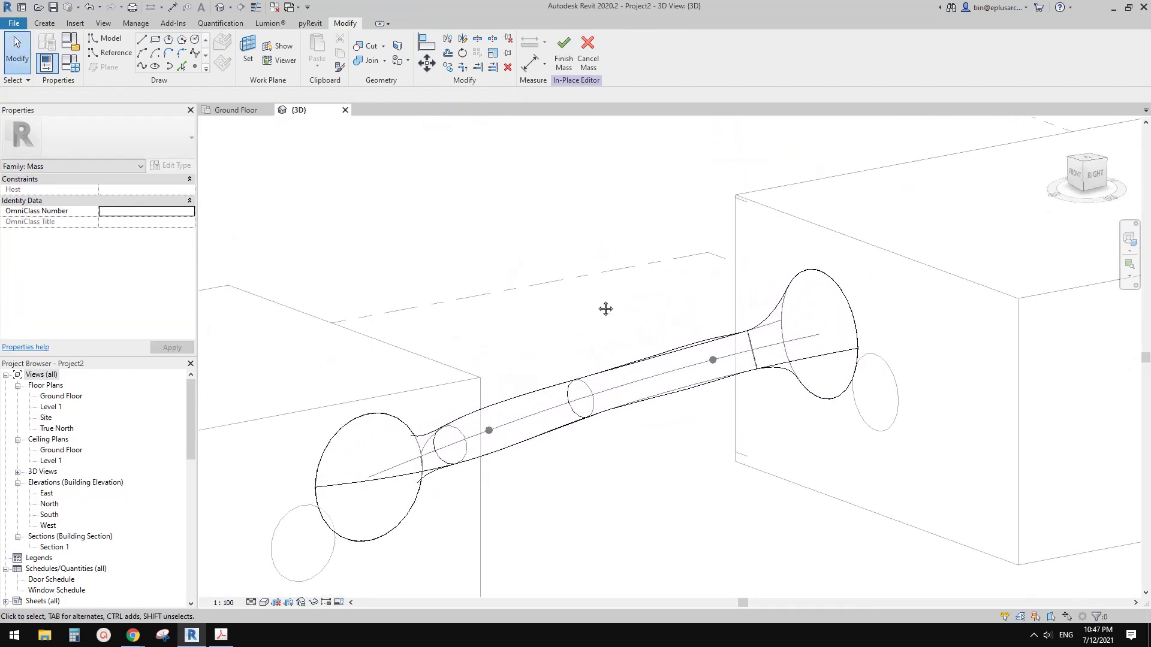
# Show the model shaded and move the spline's left driving point to bend the tube more strongly near the left room
pyautogui.keyDown('shift'); pyautogui.moveTo(584, 374); pyautogui.dragTo(570, 490, button='middle'); pyautogui.keyUp('shift')
pyautogui.scroll(2, 499, 404)
pyautogui.click(530, 415)
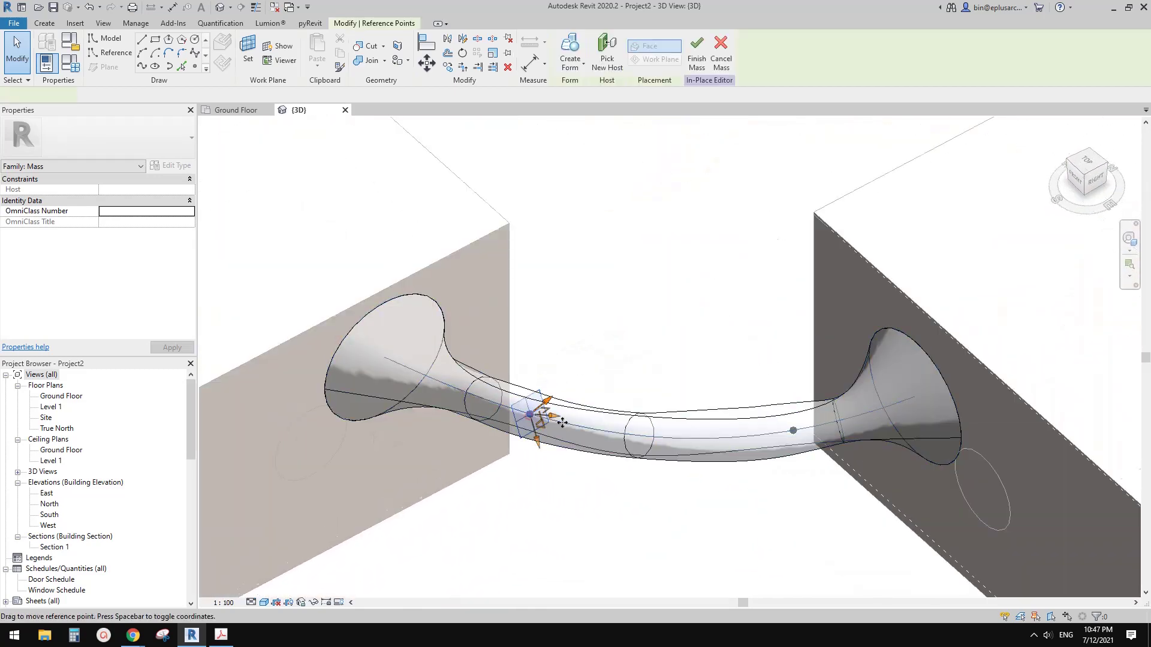
pyautogui.scroll(-1, 542, 418)
pyautogui.keyDown('shift'); pyautogui.moveTo(548, 419); pyautogui.dragTo(539, 428, button='middle'); pyautogui.keyUp('shift')
pyautogui.moveTo(525, 421); pyautogui.dragTo(540, 376)
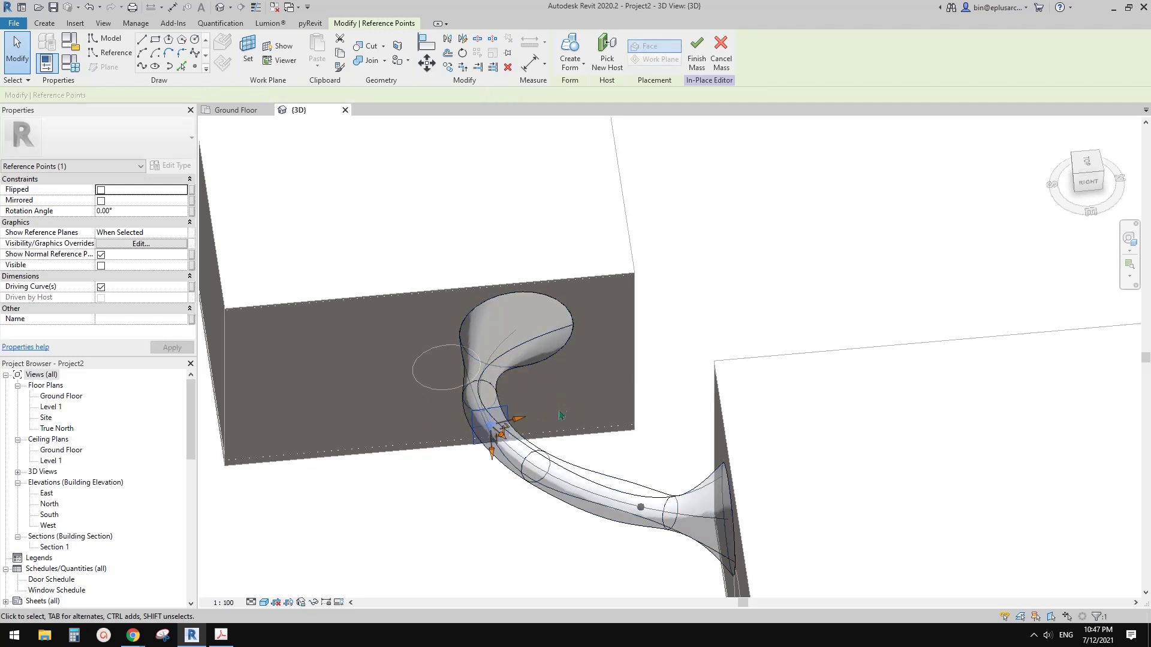
pyautogui.keyDown('shift'); pyautogui.moveTo(559, 414); pyautogui.dragTo(659, 402, button='middle'); pyautogui.keyUp('shift')
# Move the spline's right driving point in several directions to reshape the tube's bend near the right room
pyautogui.keyDown('shift'); pyautogui.moveTo(746, 409); pyautogui.dragTo(754, 388, button='middle'); pyautogui.keyUp('shift')
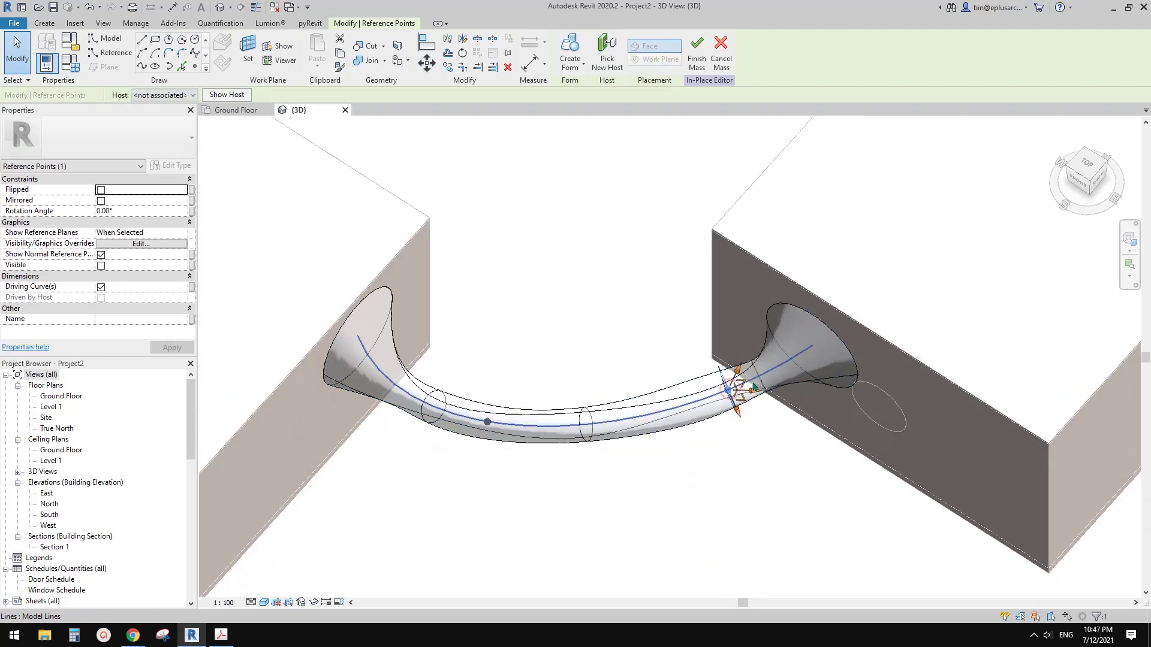
pyautogui.moveTo(729, 400); pyautogui.dragTo(667, 397)
pyautogui.keyDown('shift'); pyautogui.moveTo(706, 416); pyautogui.dragTo(879, 285, button='middle'); pyautogui.keyUp('shift')
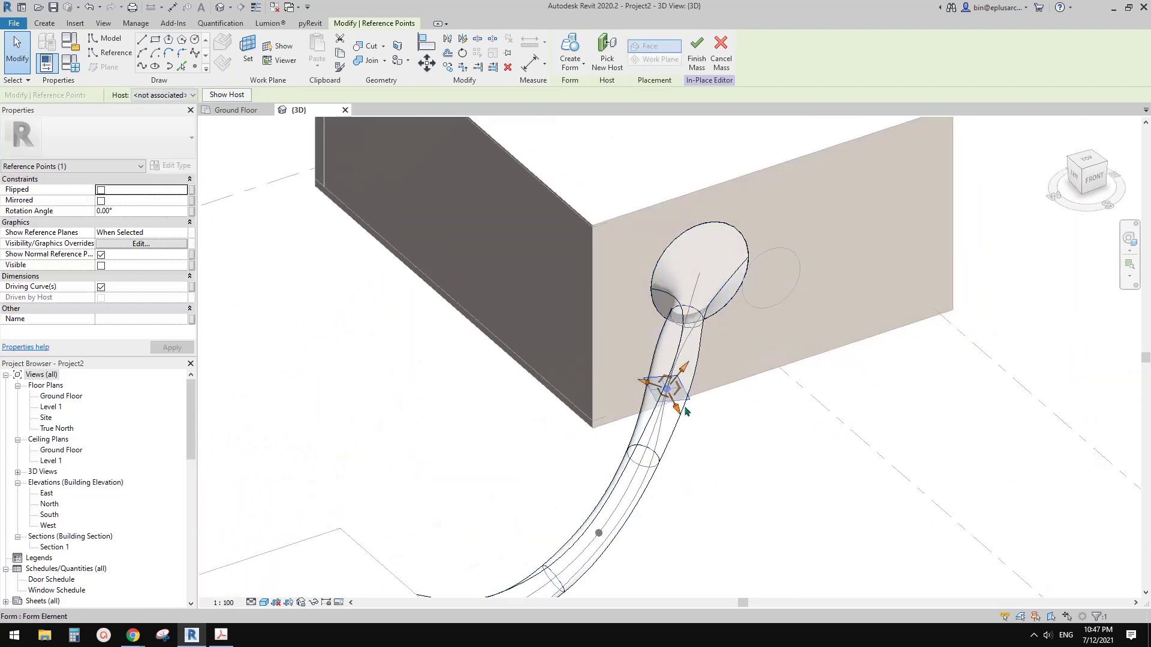
pyautogui.moveTo(645, 390); pyautogui.dragTo(623, 380)
pyautogui.keyDown('shift'); pyautogui.moveTo(626, 389); pyautogui.dragTo(695, 305, button='middle'); pyautogui.keyUp('shift')
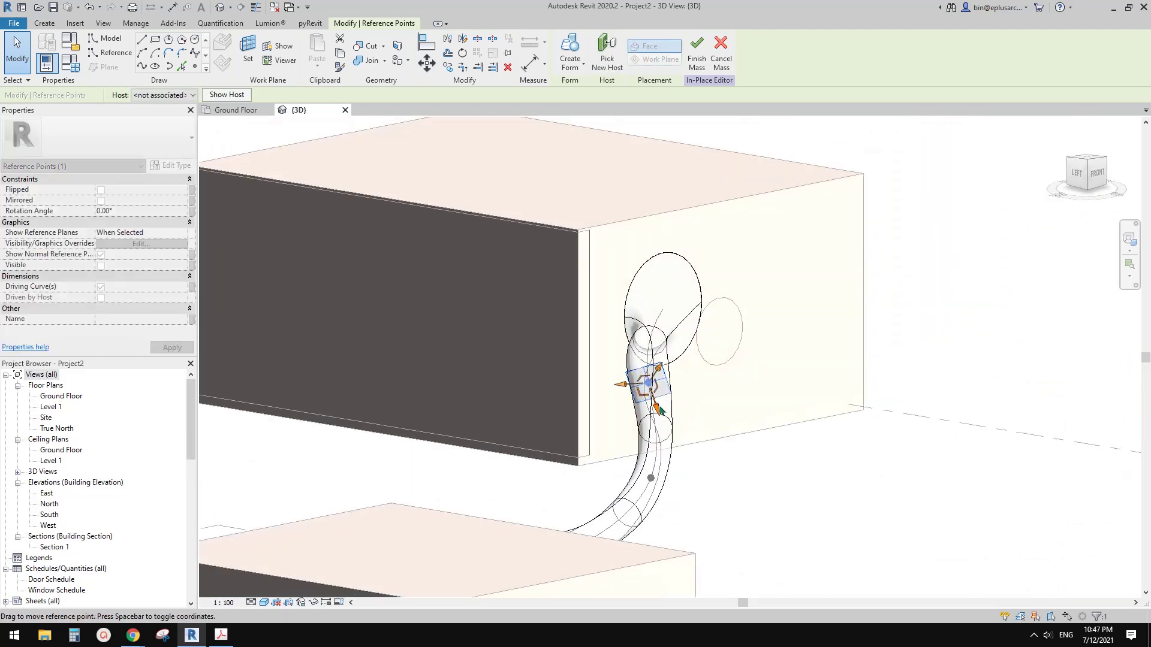
pyautogui.moveTo(659, 407); pyautogui.dragTo(705, 400)
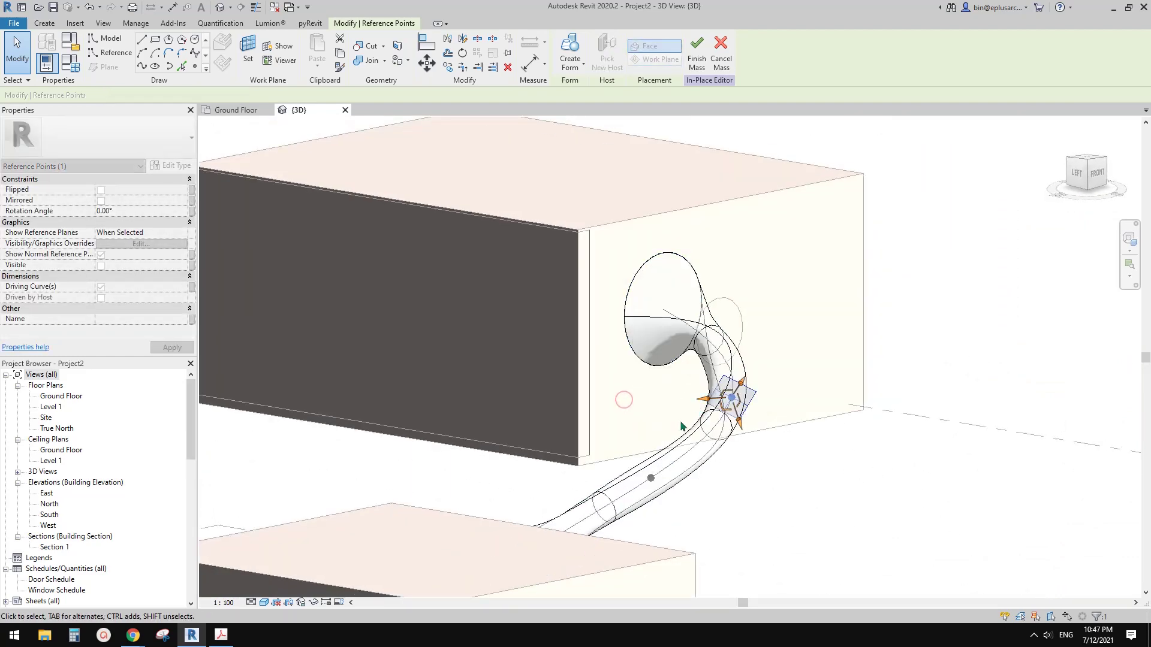
pyautogui.keyDown('shift'); pyautogui.moveTo(681, 426); pyautogui.dragTo(607, 500, button='middle'); pyautogui.keyUp('shift')
# Set the diameter D of the intermediate circle nearest the right wall to 900
pyautogui.click(838, 407)
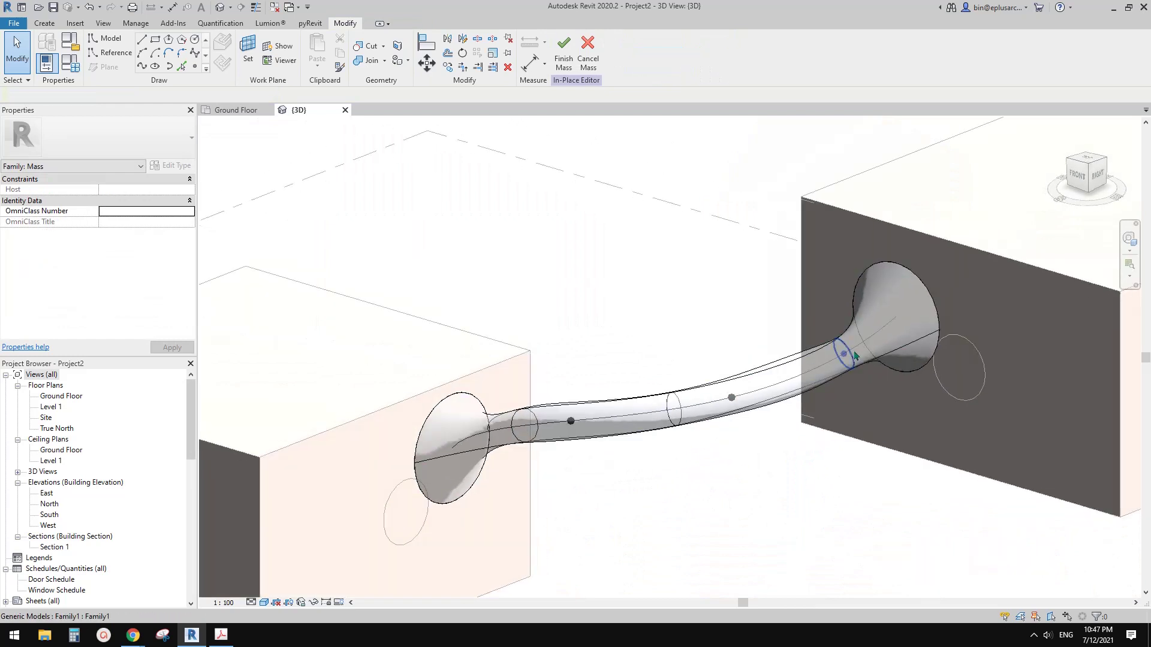
pyautogui.click(855, 363)
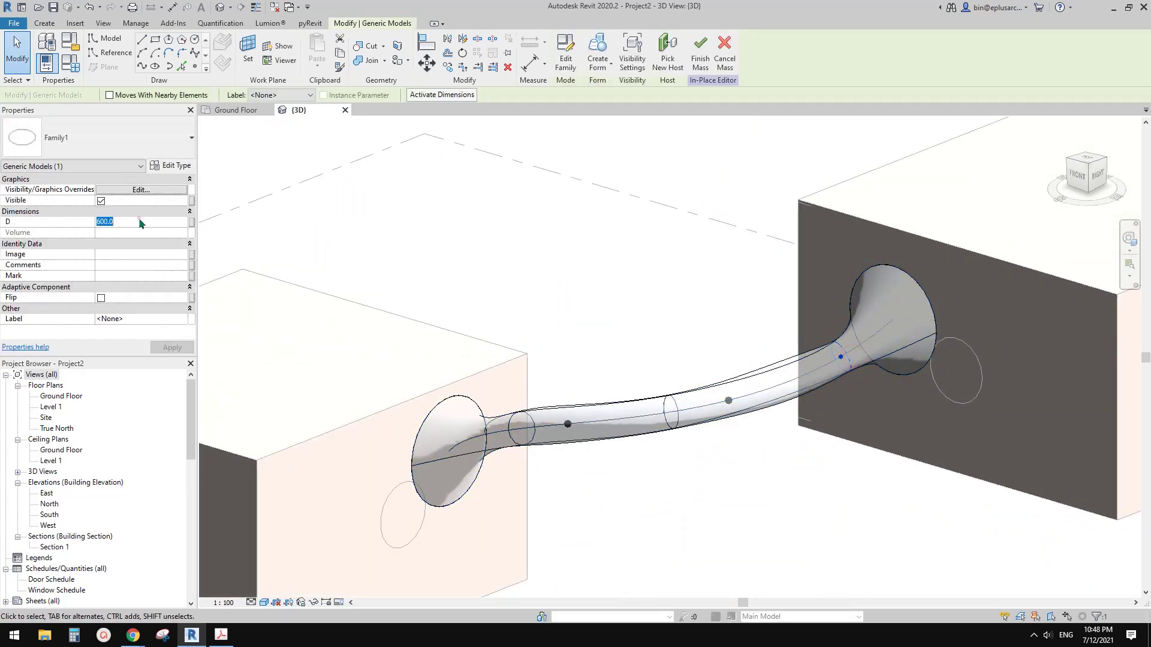
pyautogui.press('Return')
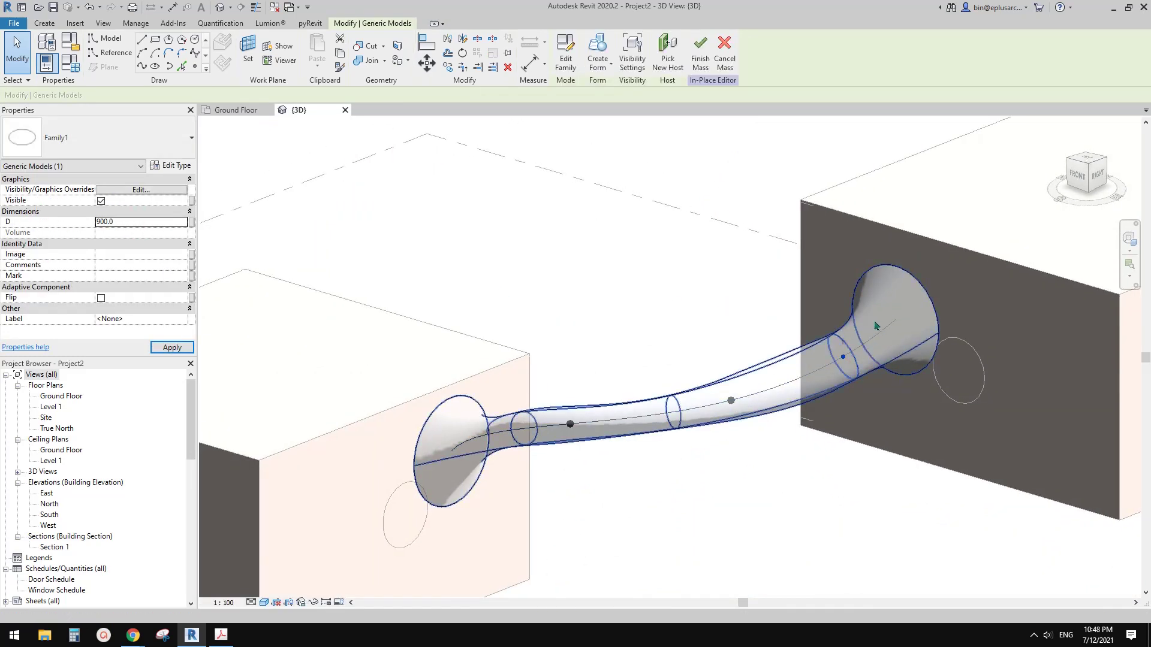
# Slide the middle circle along the curve toward the right room, just past the right driving point
pyautogui.moveTo(768, 393); pyautogui.dragTo(769, 390)
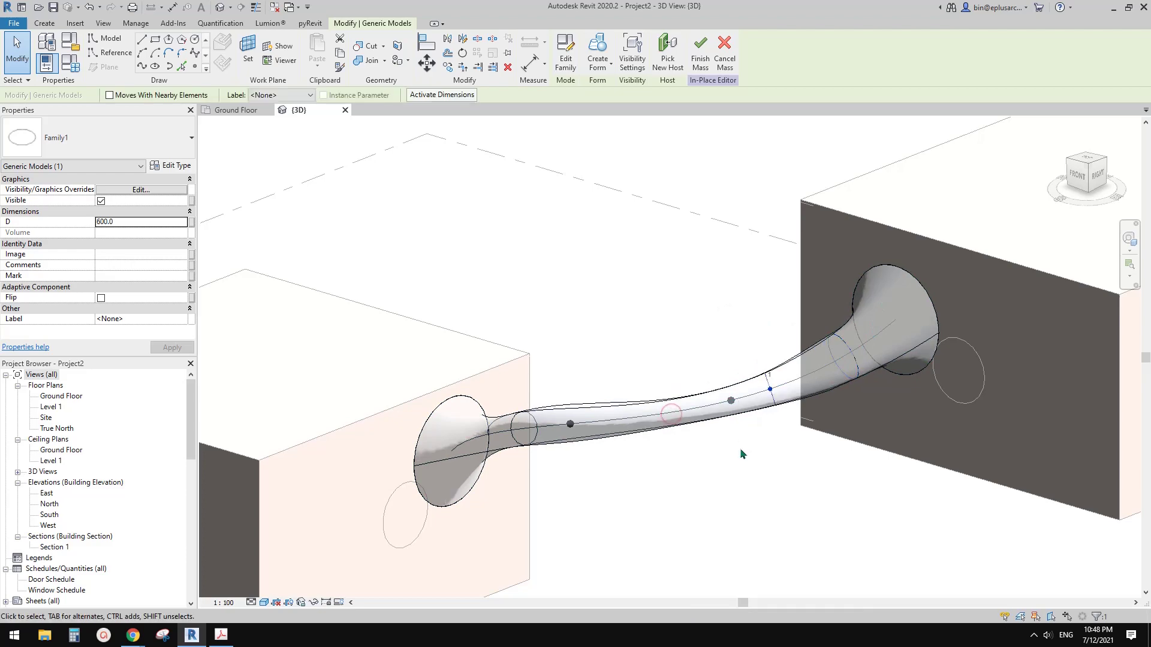
pyautogui.keyDown('shift'); pyautogui.moveTo(613, 429); pyautogui.dragTo(638, 422, button='middle'); pyautogui.keyUp('shift')
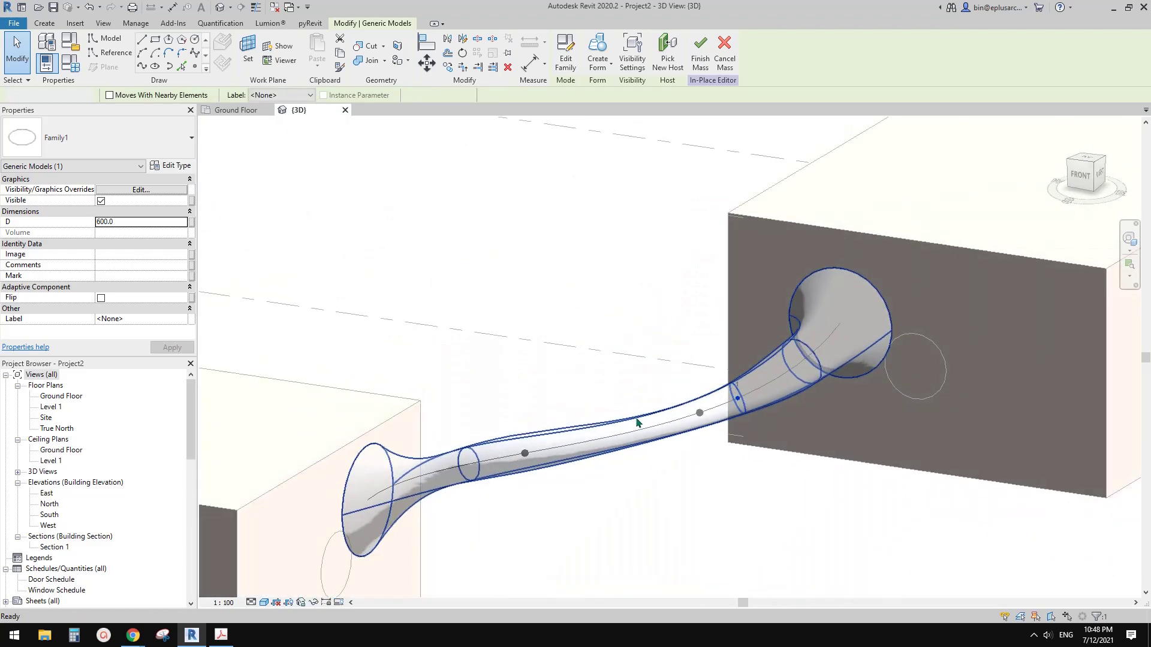
pyautogui.scroll(-2, 617, 419)
# Finish the in-place mass of the flared tube between the two rooms
pyautogui.click(575, 477)
pyautogui.keyDown('shift'); pyautogui.moveTo(575, 476); pyautogui.dragTo(624, 486, button='middle'); pyautogui.keyUp('shift')
pyautogui.scroll(1, 635, 429)
pyautogui.moveTo(647, 370); pyautogui.dragTo(674, 328, button='middle')
pyautogui.click(564, 66)
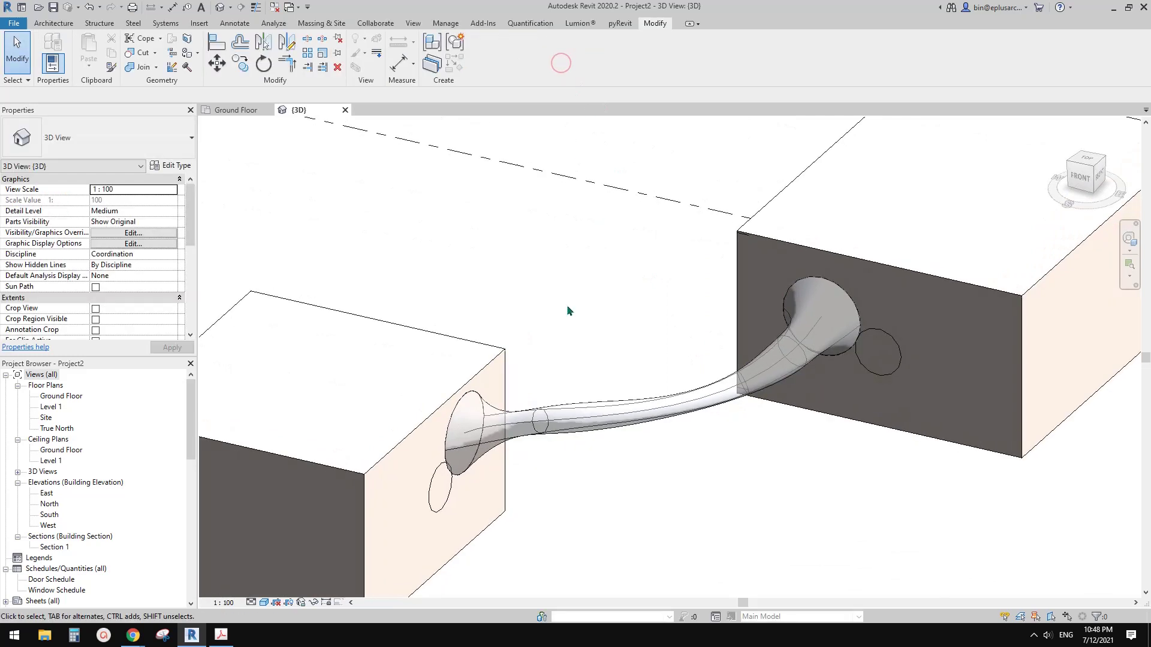
pyautogui.keyDown('shift'); pyautogui.moveTo(570, 310); pyautogui.dragTo(746, 401, button='middle'); pyautogui.keyUp('shift')
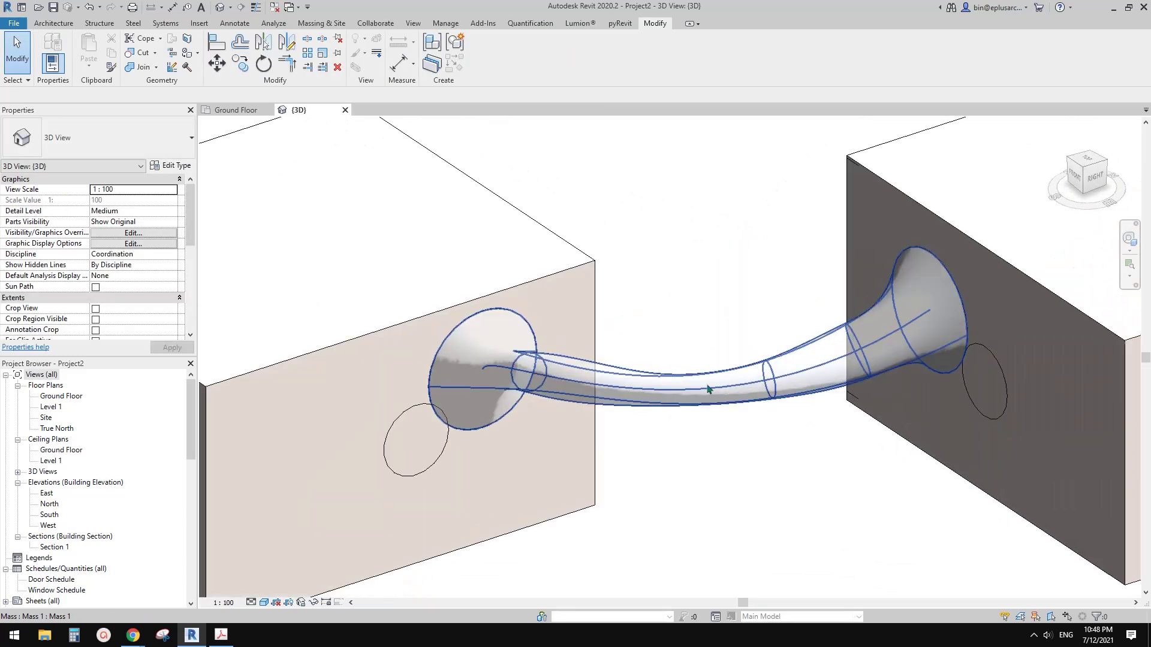
pyautogui.keyDown('shift'); pyautogui.moveTo(660, 393); pyautogui.dragTo(581, 390, button='middle'); pyautogui.keyUp('shift')
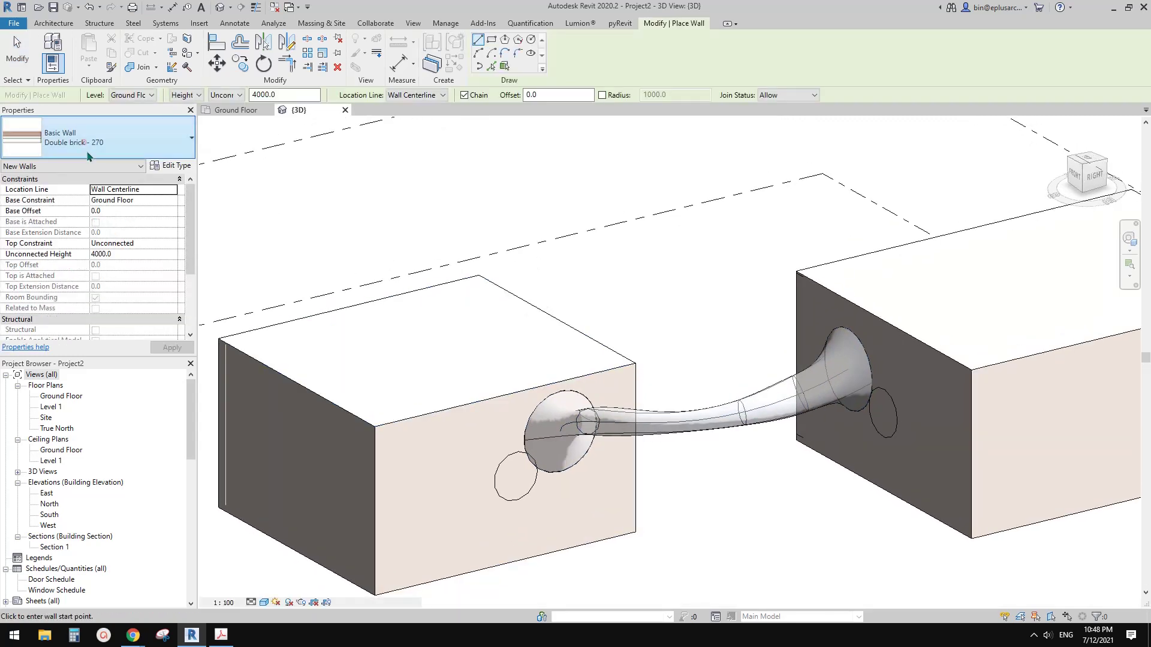
# Create Generic 300mm Wall walls by face on the faces of the flared tube mass
pyautogui.click(96, 138)
pyautogui.scroll(-3, 50, 335)
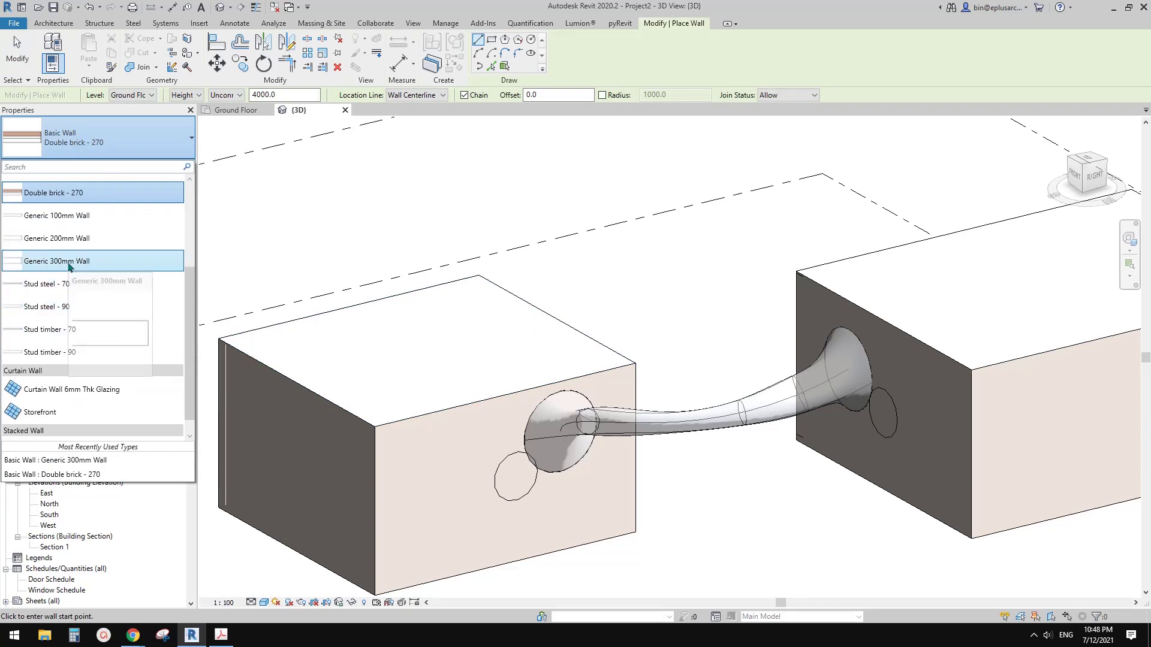
pyautogui.click(68, 264)
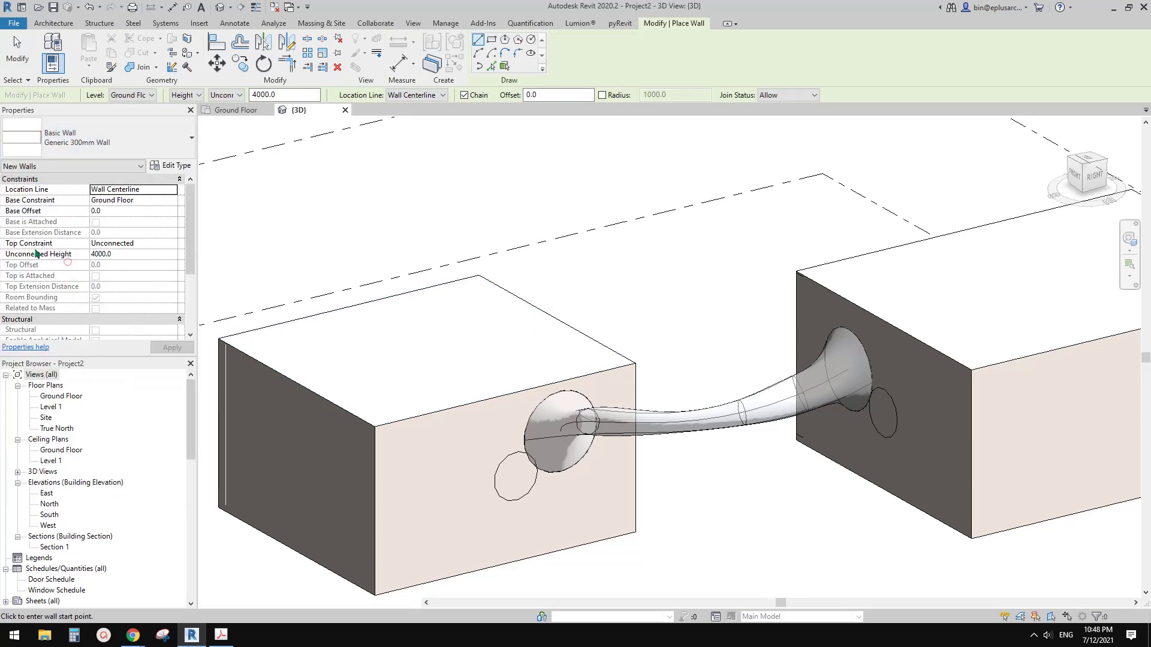
pyautogui.keyDown('shift'); pyautogui.moveTo(444, 284); pyautogui.dragTo(470, 293, button='middle'); pyautogui.keyUp('shift')
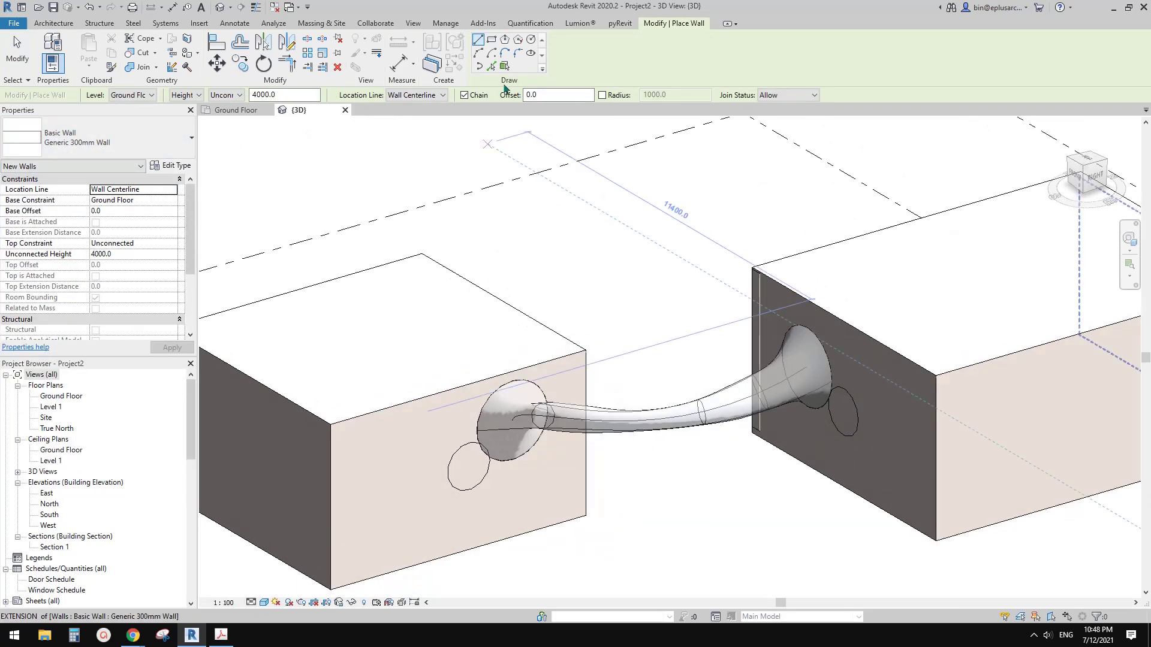
pyautogui.click(504, 66)
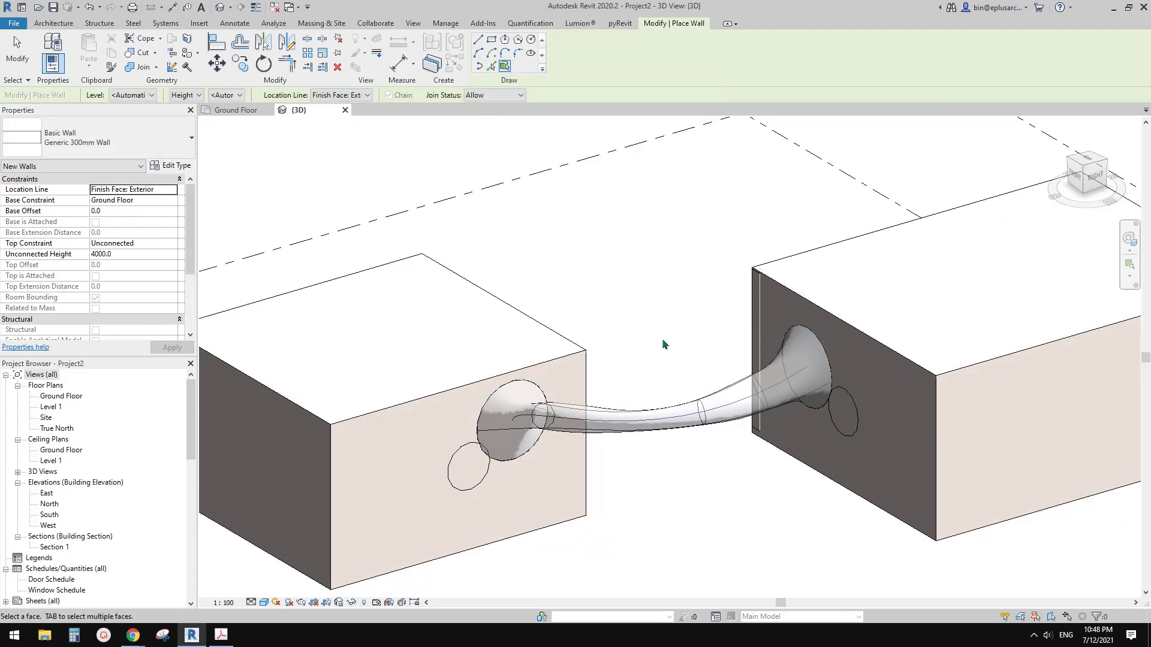
pyautogui.keyDown('shift'); pyautogui.moveTo(663, 344); pyautogui.dragTo(809, 374, button='middle'); pyautogui.keyUp('shift')
pyautogui.scroll(3, 779, 420)
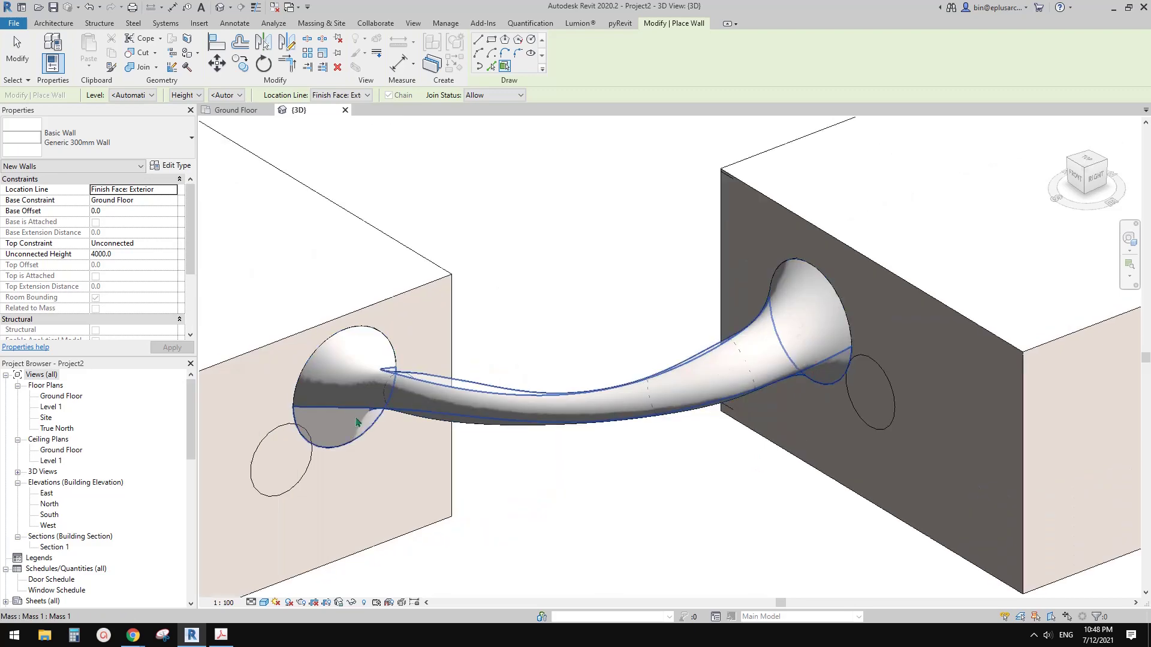
pyautogui.press('Escape')
# Hide the tube's mass form by switching the mass display to Show Mass by View Settings
pyautogui.scroll(-3, 537, 383)
pyautogui.moveTo(493, 451); pyautogui.dragTo(541, 414, button='middle')
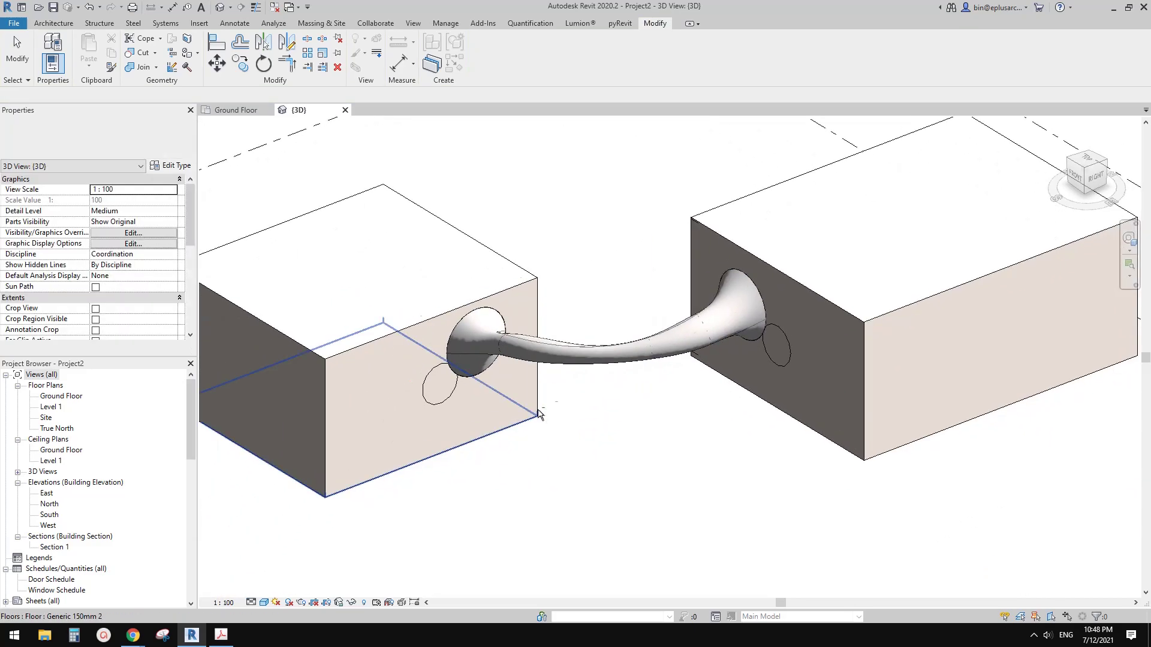
pyautogui.keyDown('shift'); pyautogui.moveTo(407, 491); pyautogui.dragTo(491, 458, button='middle'); pyautogui.keyUp('shift')
pyautogui.scroll(5, 390, 455)
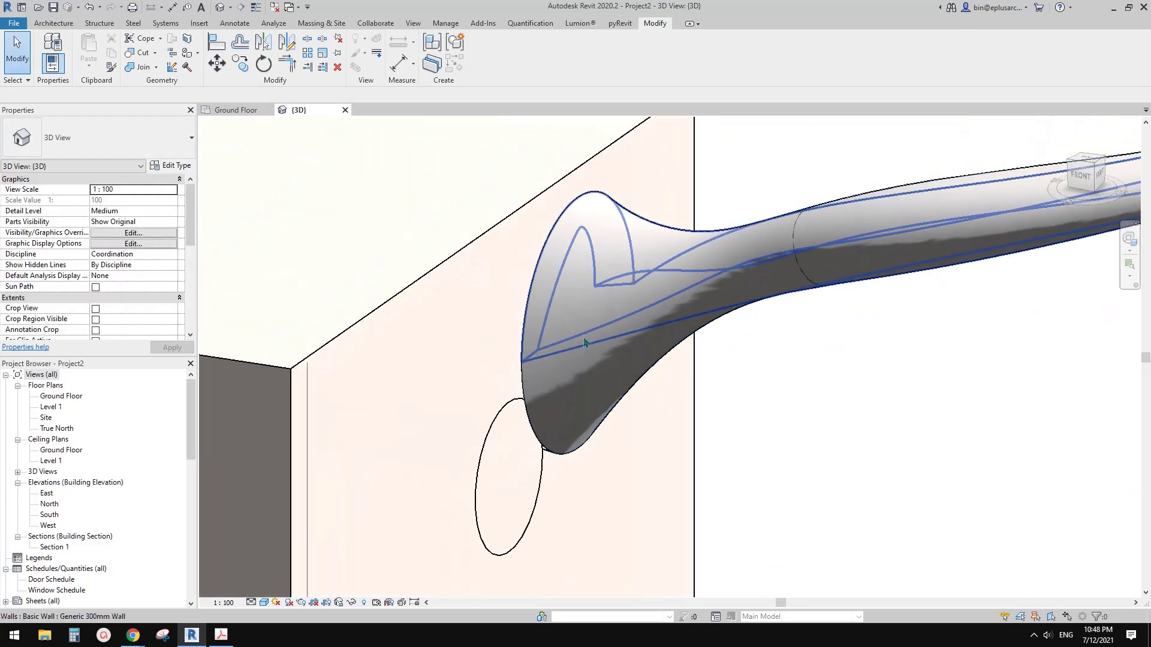
pyautogui.scroll(-3, 563, 339)
pyautogui.keyDown('shift'); pyautogui.moveTo(656, 395); pyautogui.dragTo(642, 424, button='middle'); pyautogui.keyUp('shift')
pyautogui.moveTo(761, 347); pyautogui.dragTo(626, 393, button='middle')
pyautogui.scroll(1, 670, 365)
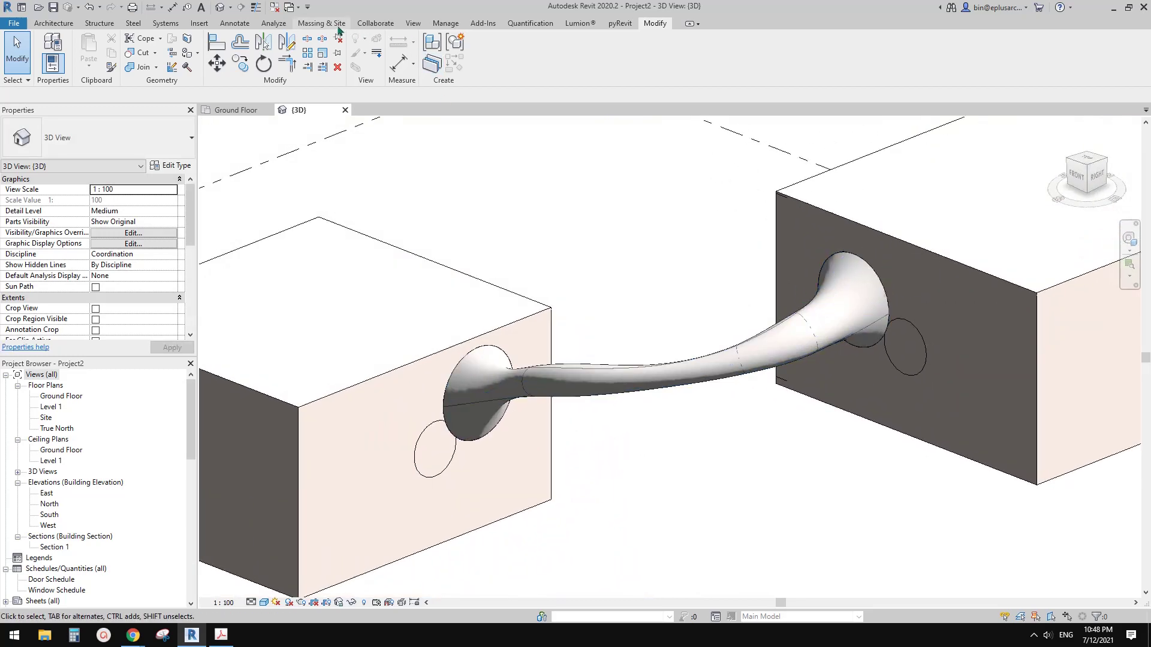
pyautogui.click(332, 24)
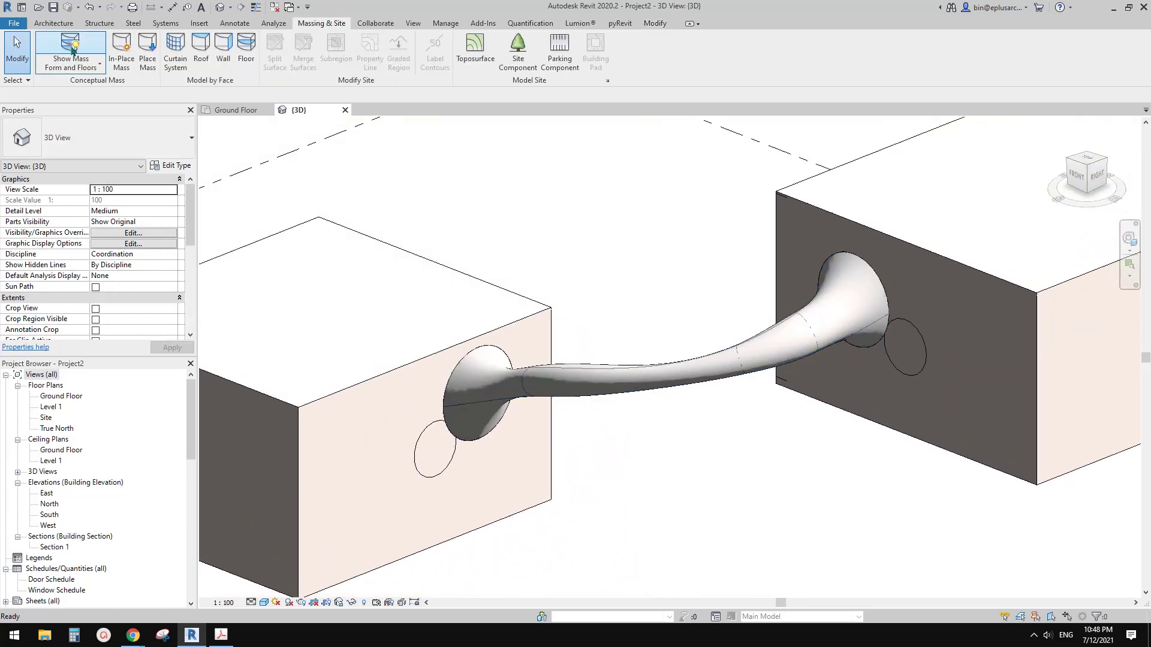
pyautogui.click(72, 50)
# Select all instances of the Family1 circle along the tube and room walls and remove them from the view
pyautogui.moveTo(438, 258); pyautogui.dragTo(425, 206, button='middle')
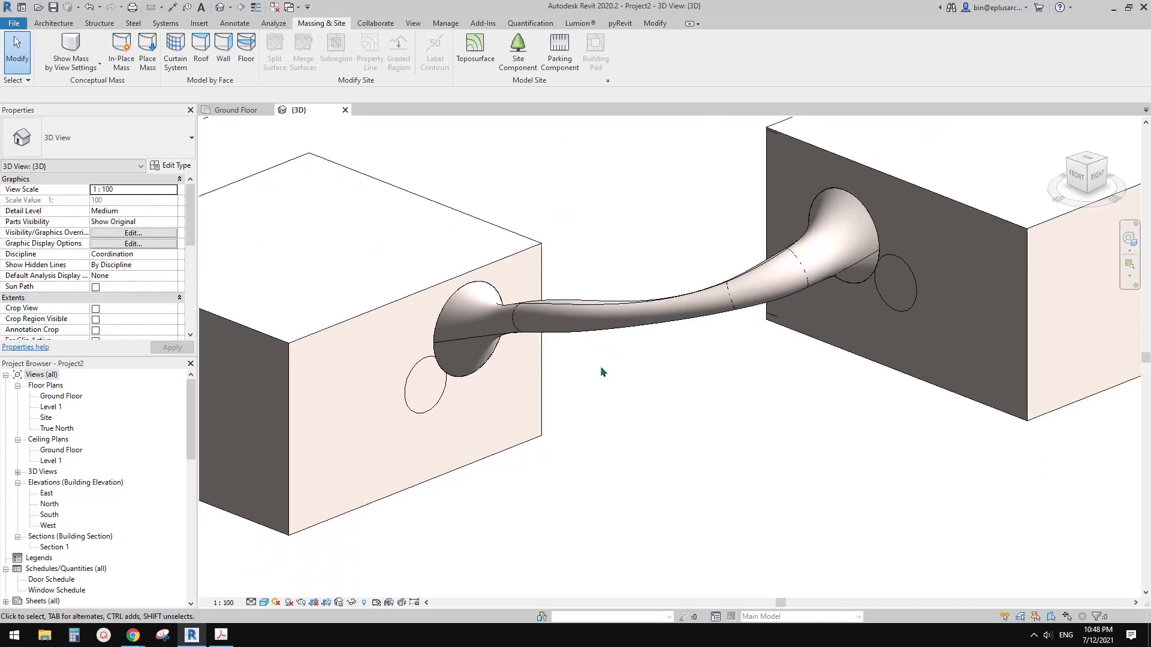
pyautogui.scroll(3, 770, 336)
pyautogui.moveTo(747, 341); pyautogui.dragTo(699, 425, button='middle')
pyautogui.moveTo(593, 263); pyautogui.dragTo(624, 318)
pyautogui.moveTo(449, 385); pyautogui.dragTo(740, 334, button='middle')
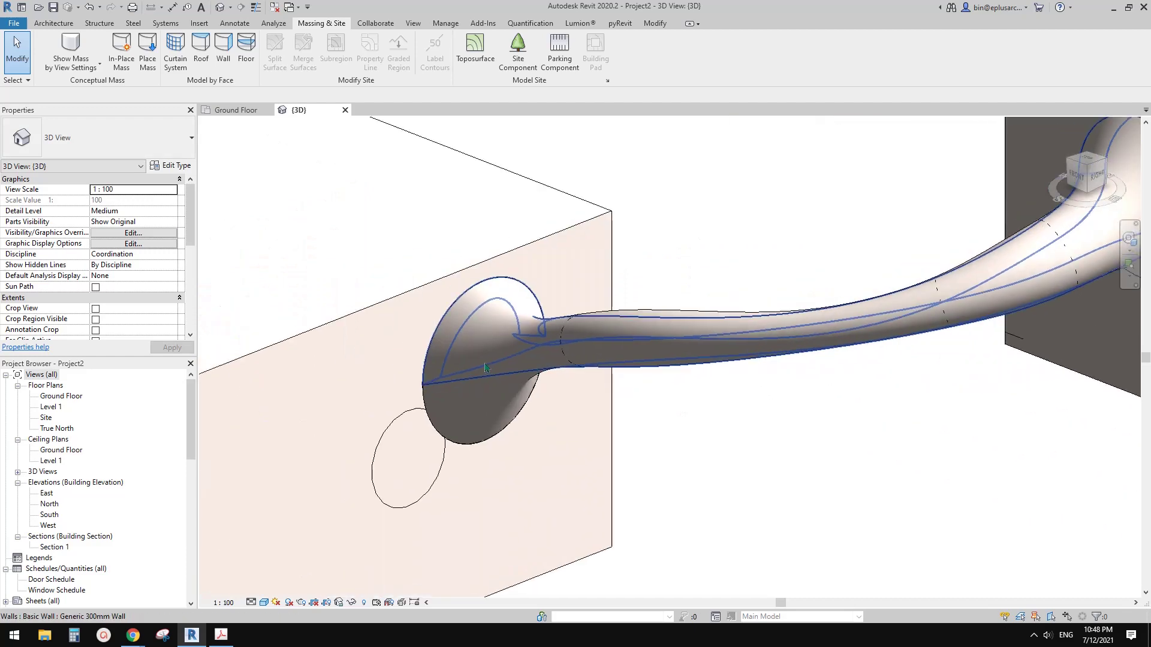
pyautogui.scroll(2, 491, 360)
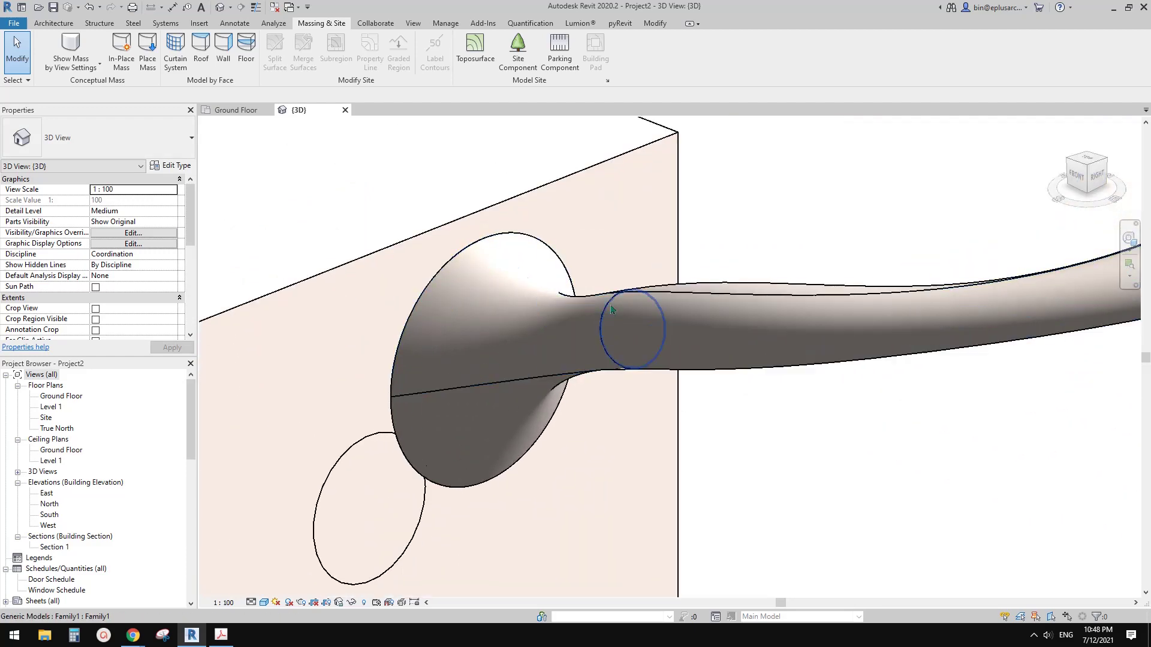
pyautogui.click(612, 309)
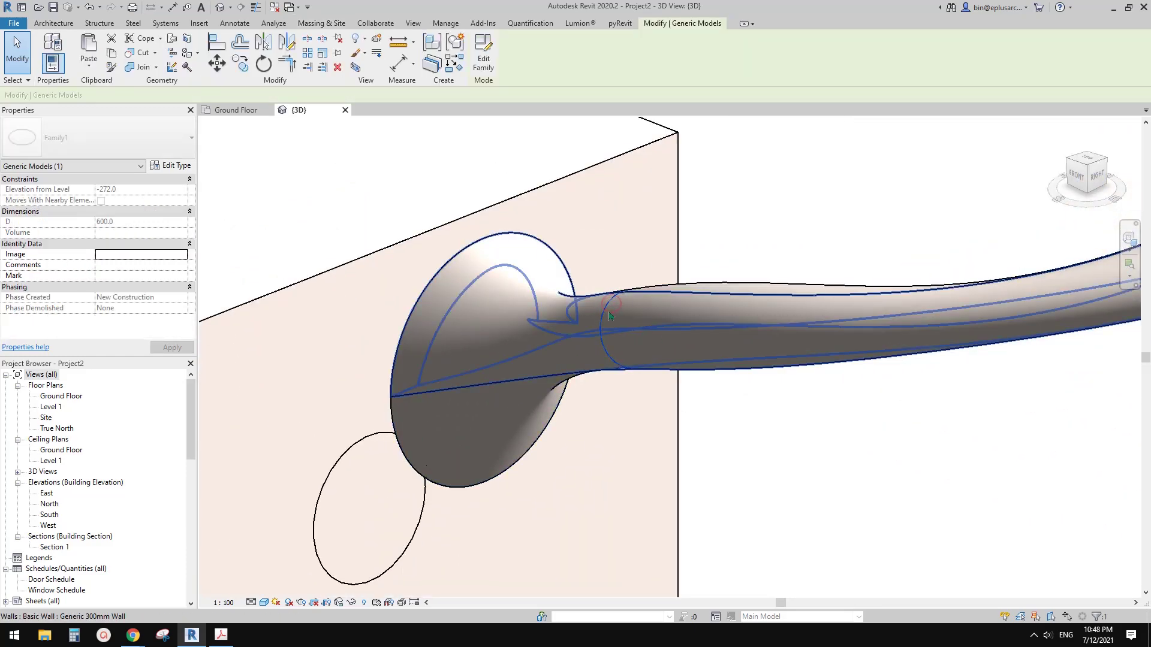
pyautogui.scroll(-2, 616, 313)
pyautogui.scroll(1, 546, 337)
pyautogui.keyDown('shift'); pyautogui.moveTo(530, 329); pyautogui.dragTo(419, 282, button='middle'); pyautogui.keyUp('shift')
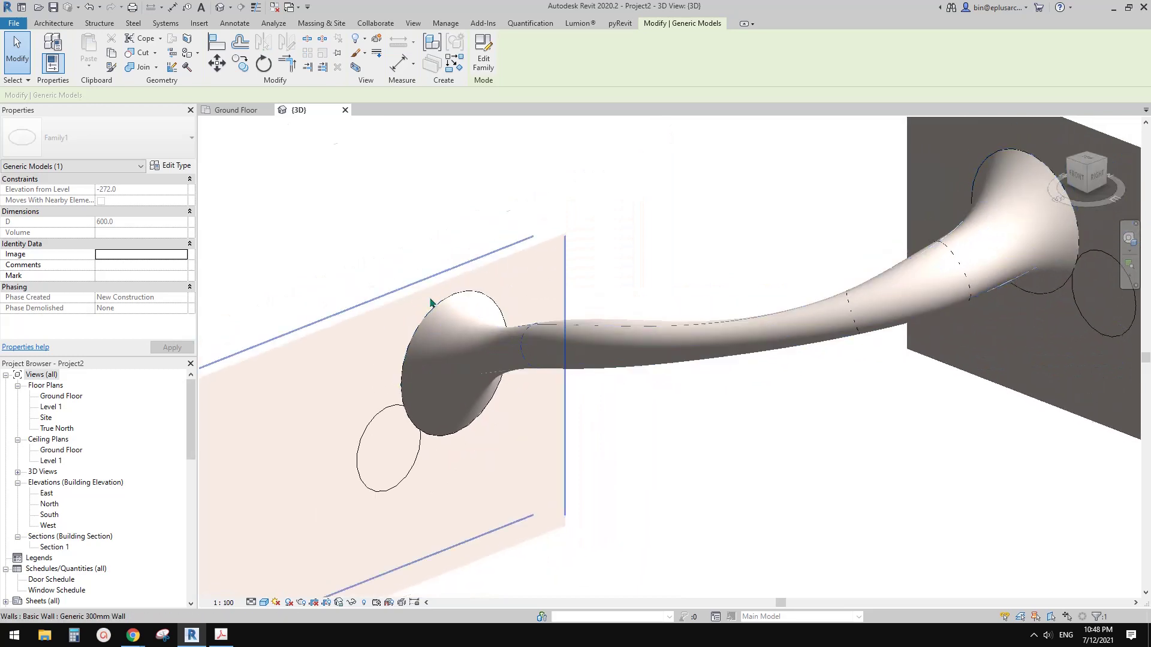
pyautogui.scroll(1, 591, 282)
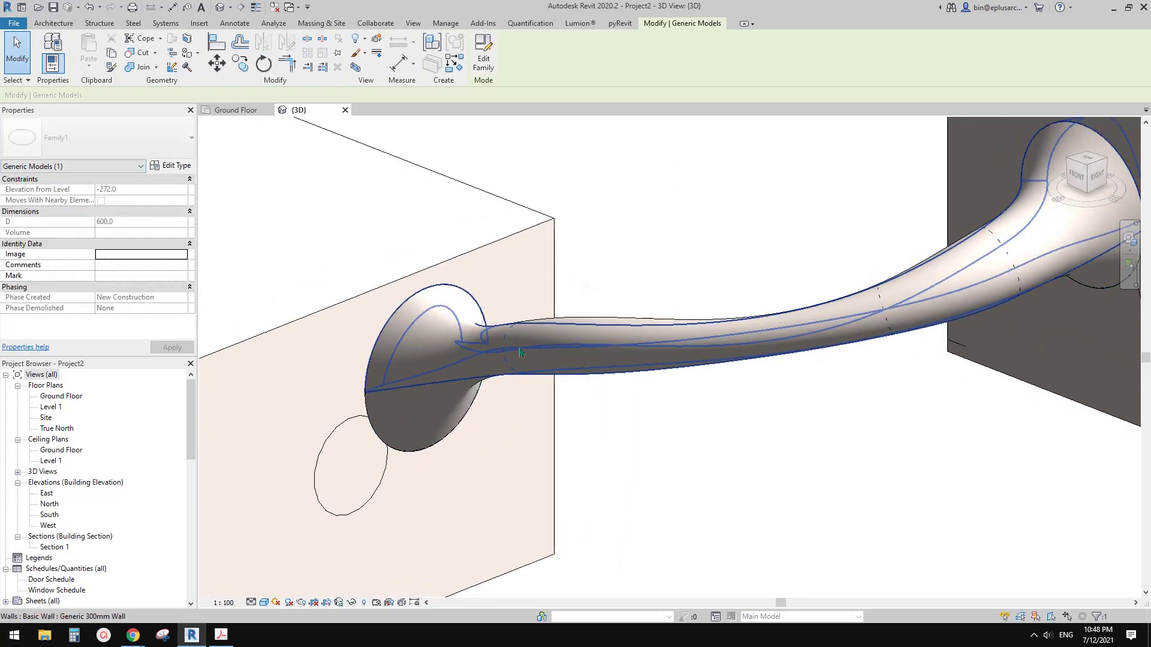
pyautogui.press('s')
pyautogui.press('a')
pyautogui.moveTo(522, 358); pyautogui.dragTo(415, 339, button='middle')
pyautogui.scroll(-1, 458, 333)
pyautogui.press('Escape')
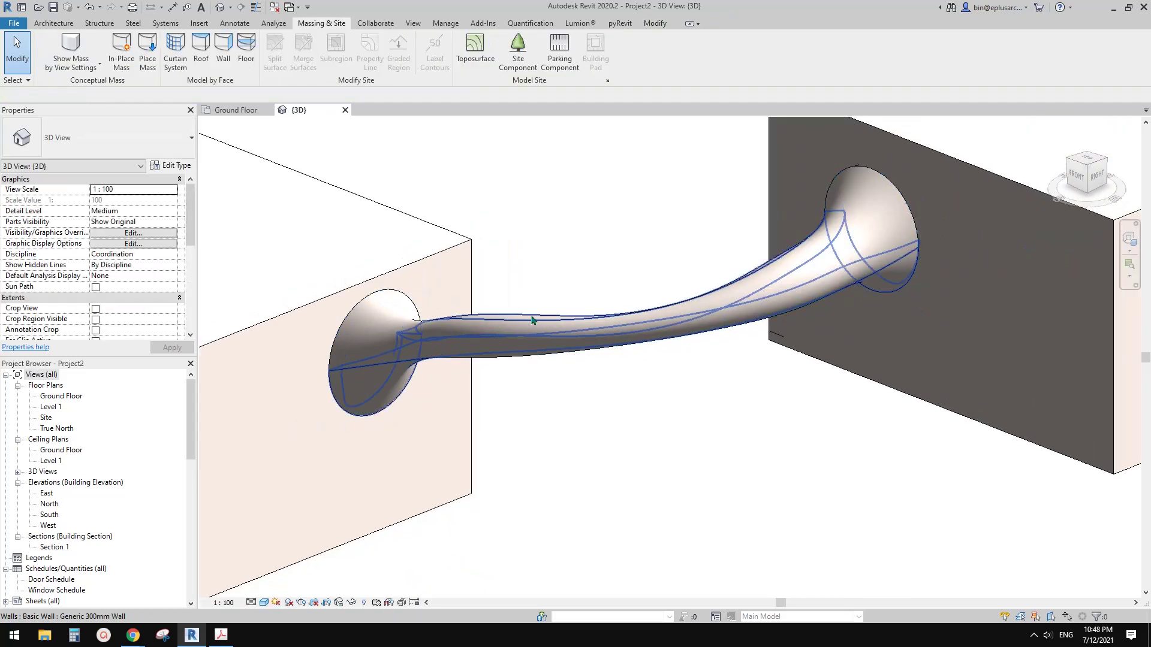
# Examine the tube wall connecting the two lower rooms and its position relative to the upper room from several angles
pyautogui.moveTo(661, 322); pyautogui.dragTo(769, 341, button='middle')
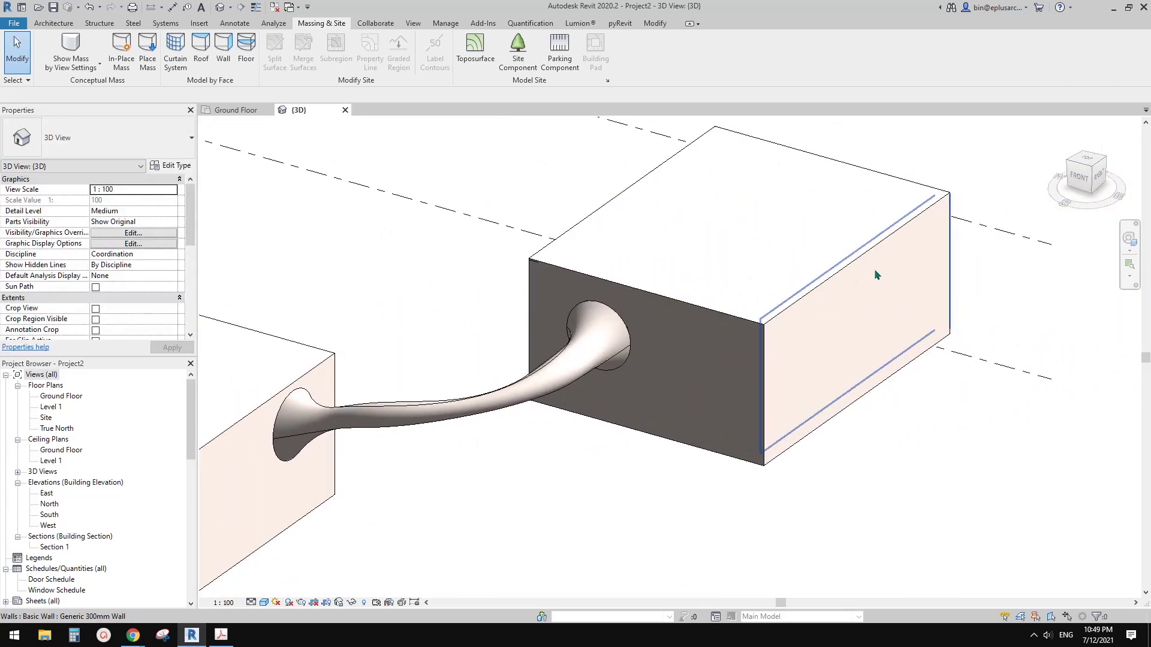
pyautogui.scroll(-4, 771, 352)
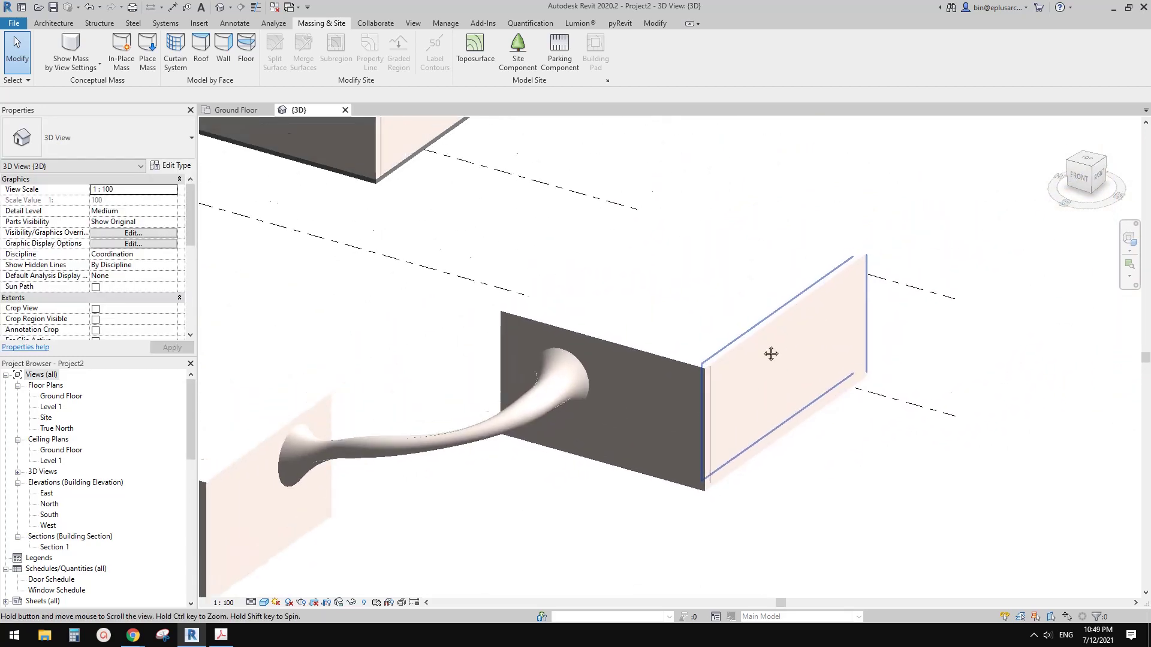
pyautogui.scroll(3, 692, 304)
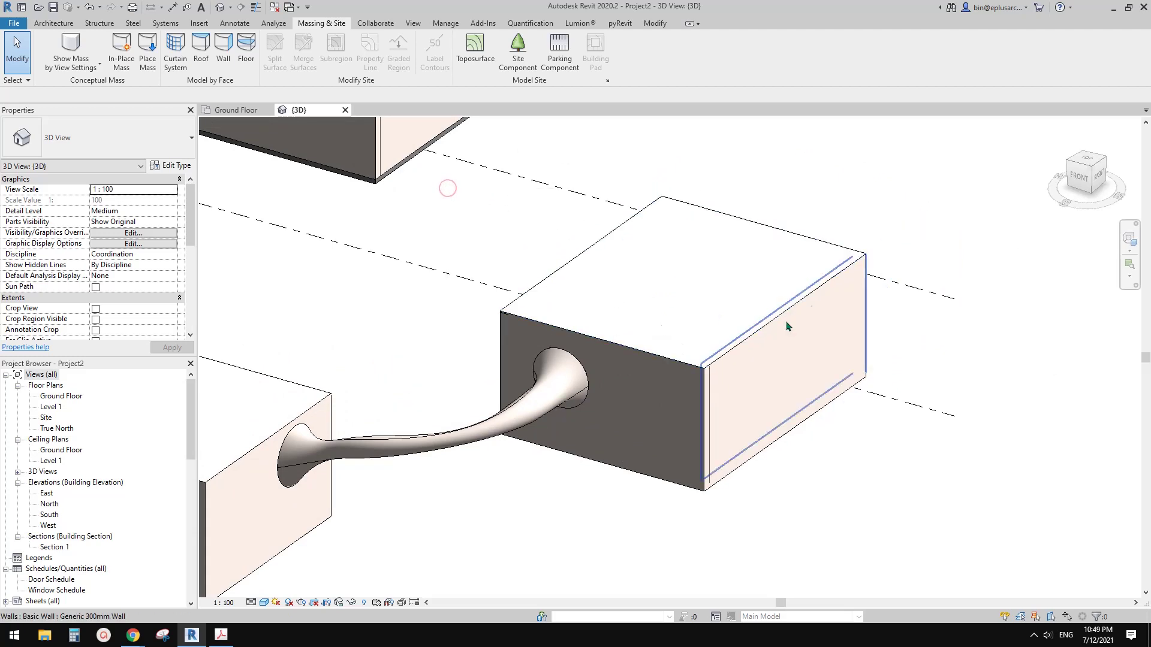
pyautogui.scroll(2, 796, 316)
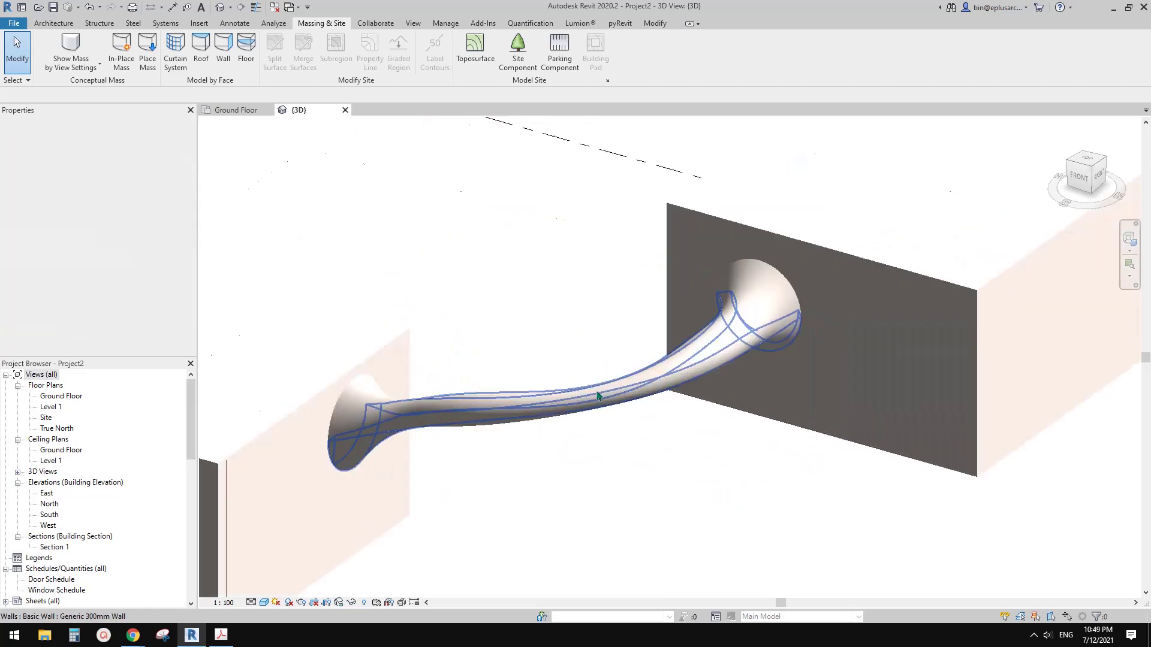
pyautogui.click(597, 397)
pyautogui.keyDown('shift'); pyautogui.moveTo(529, 424); pyautogui.dragTo(426, 440, button='middle'); pyautogui.keyUp('shift')
pyautogui.press('Escape')
pyautogui.scroll(-2, 585, 360)
pyautogui.keyDown('shift'); pyautogui.moveTo(585, 360); pyautogui.dragTo(728, 303, button='middle'); pyautogui.keyUp('shift')
pyautogui.keyDown('shift'); pyautogui.moveTo(642, 380); pyautogui.dragTo(725, 336, button='middle'); pyautogui.keyUp('shift')
pyautogui.keyDown('shift'); pyautogui.moveTo(636, 467); pyautogui.dragTo(515, 378, button='middle'); pyautogui.keyUp('shift')
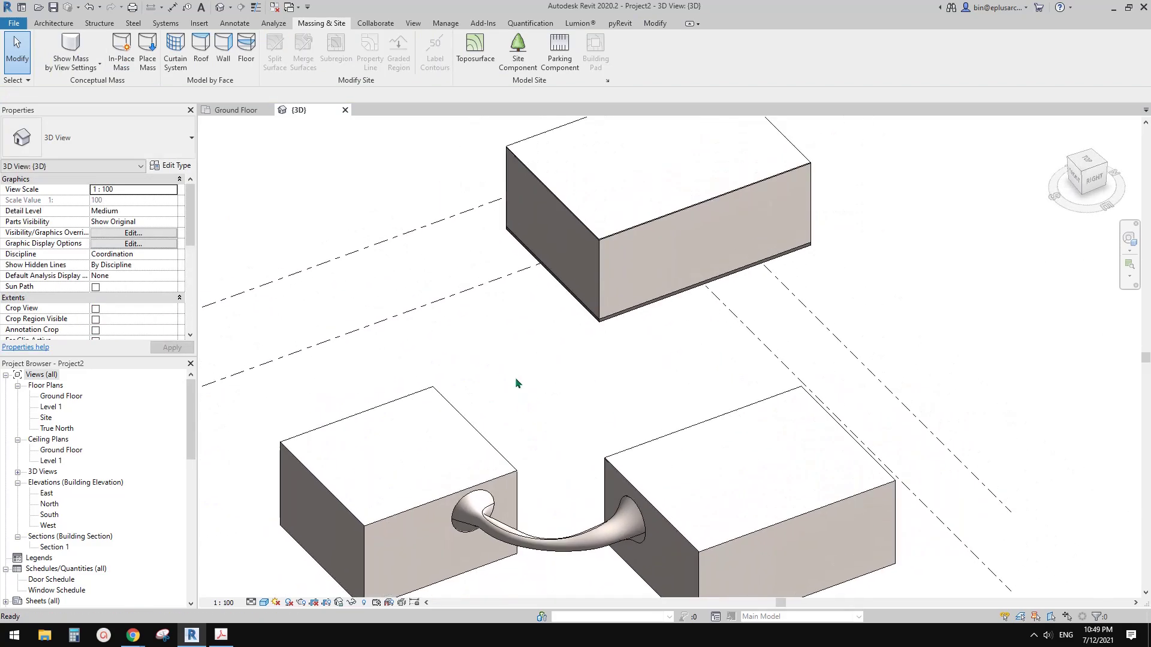
# Switch the mass display back to Show Mass Form and Floors
pyautogui.click(54, 24)
pyautogui.click(139, 66)
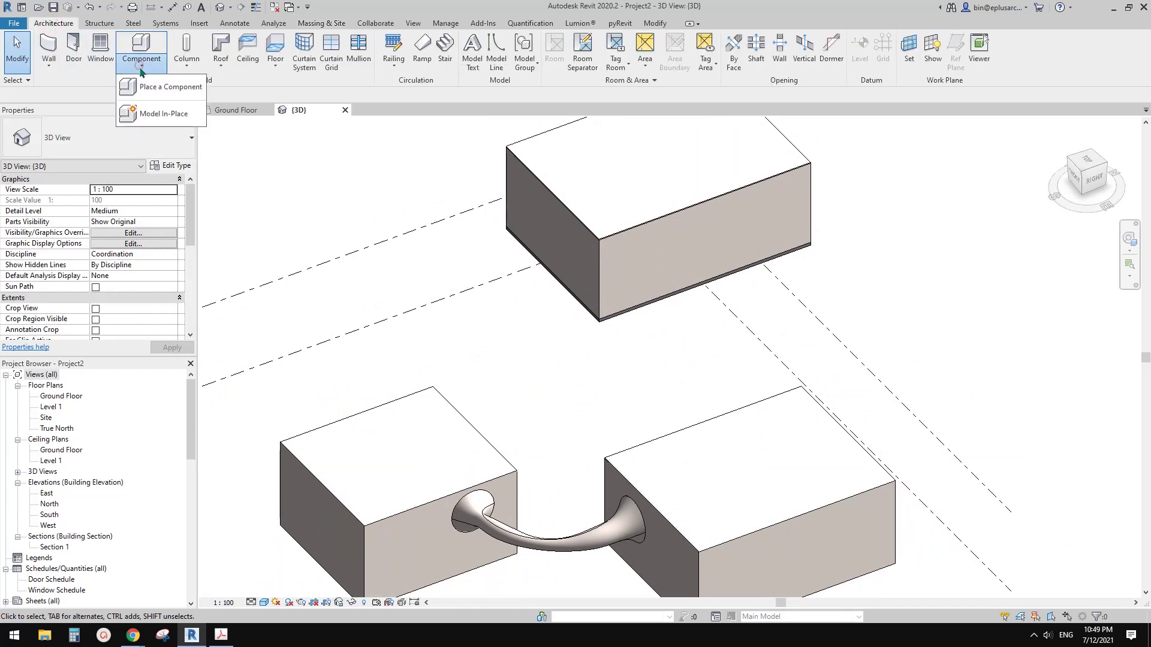
pyautogui.click(339, 26)
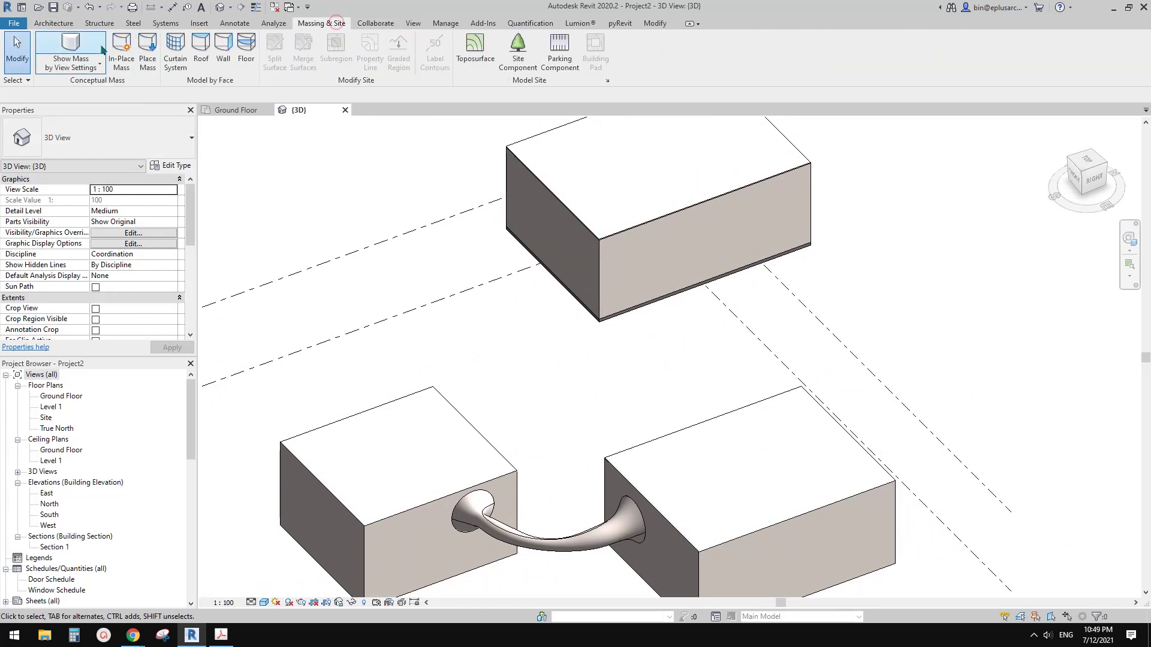
pyautogui.moveTo(526, 317); pyautogui.dragTo(504, 301, button='middle')
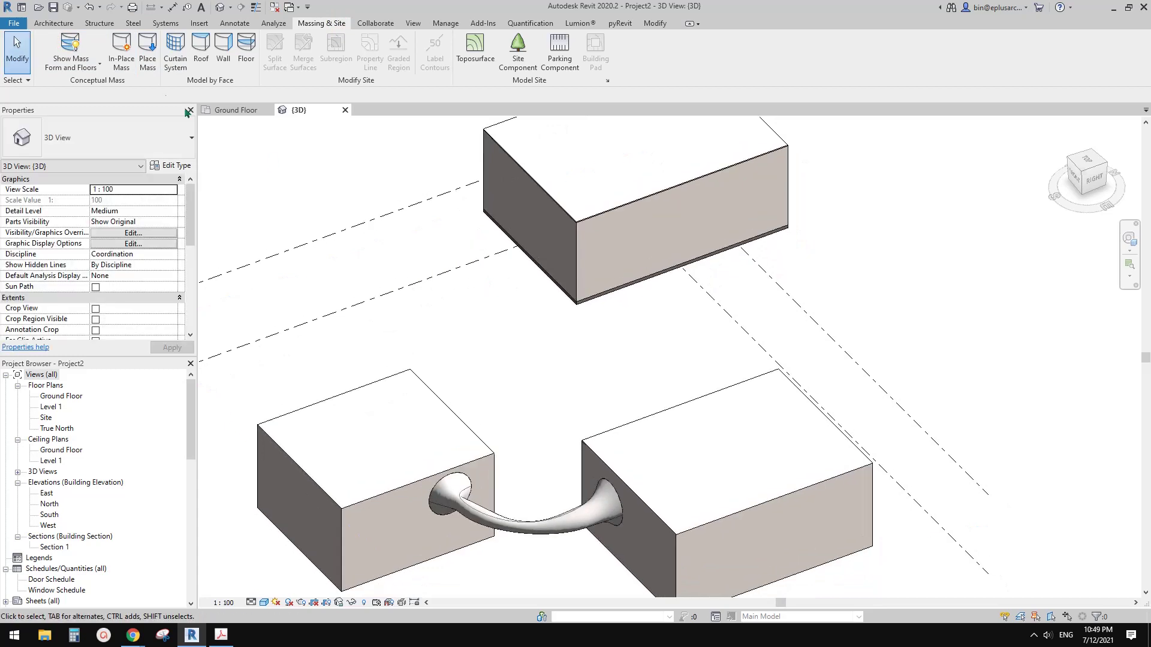
# Start an in-place model in the Mass category, named Mass 2
pyautogui.click(68, 26)
pyautogui.click(148, 73)
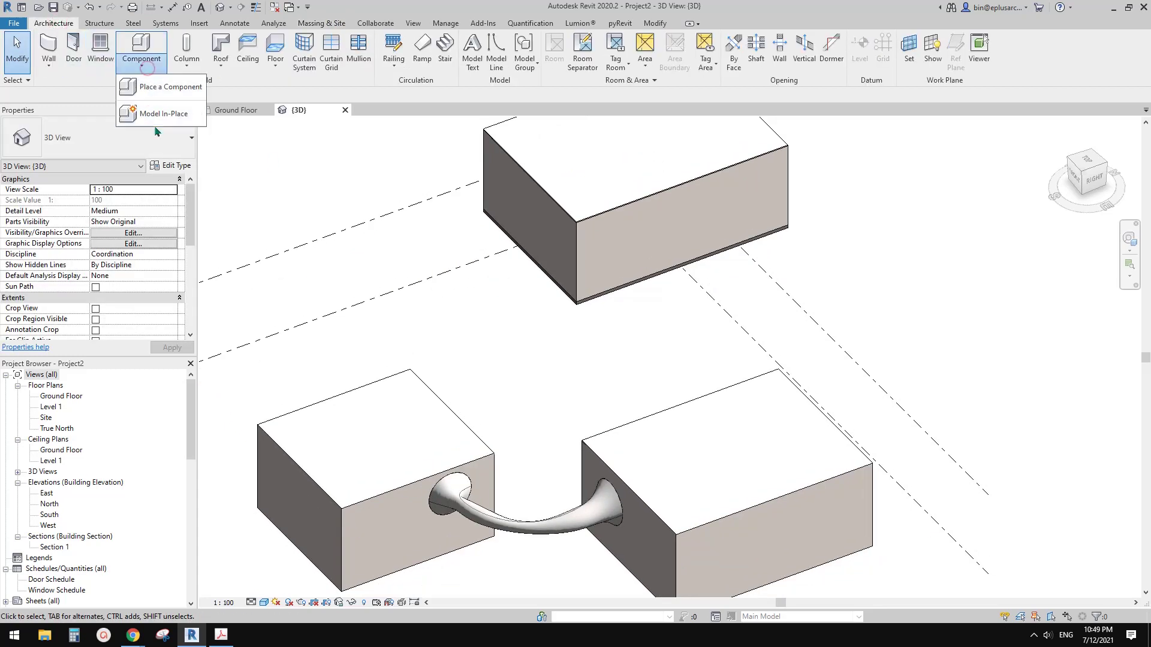
pyautogui.click(151, 115)
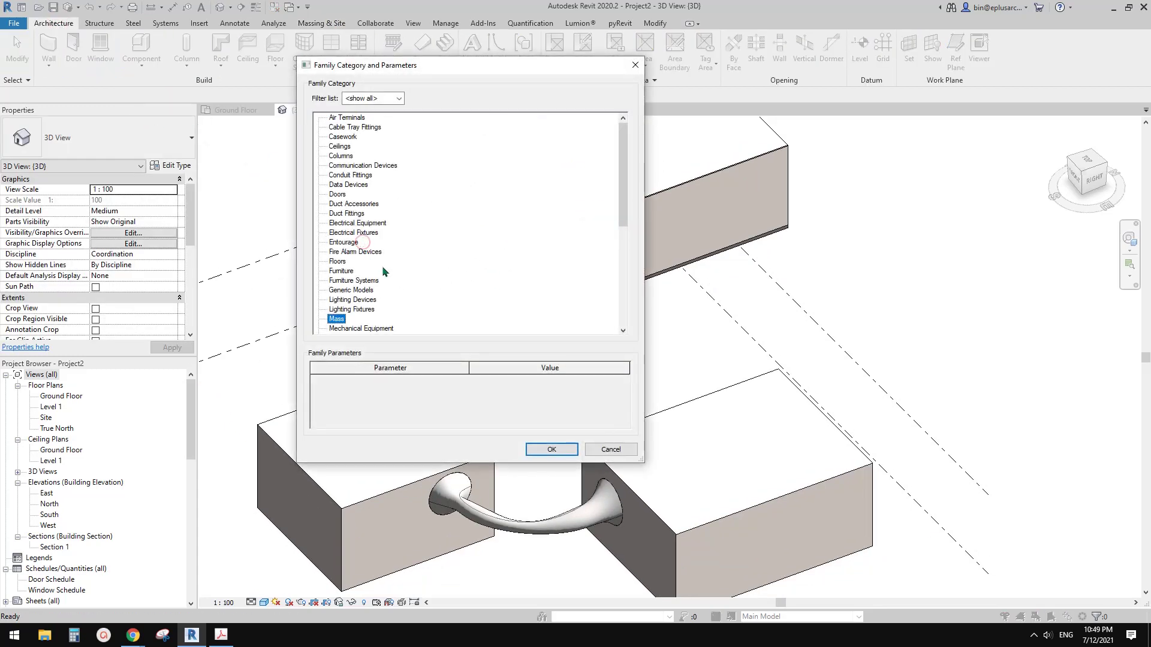
pyautogui.click(552, 449)
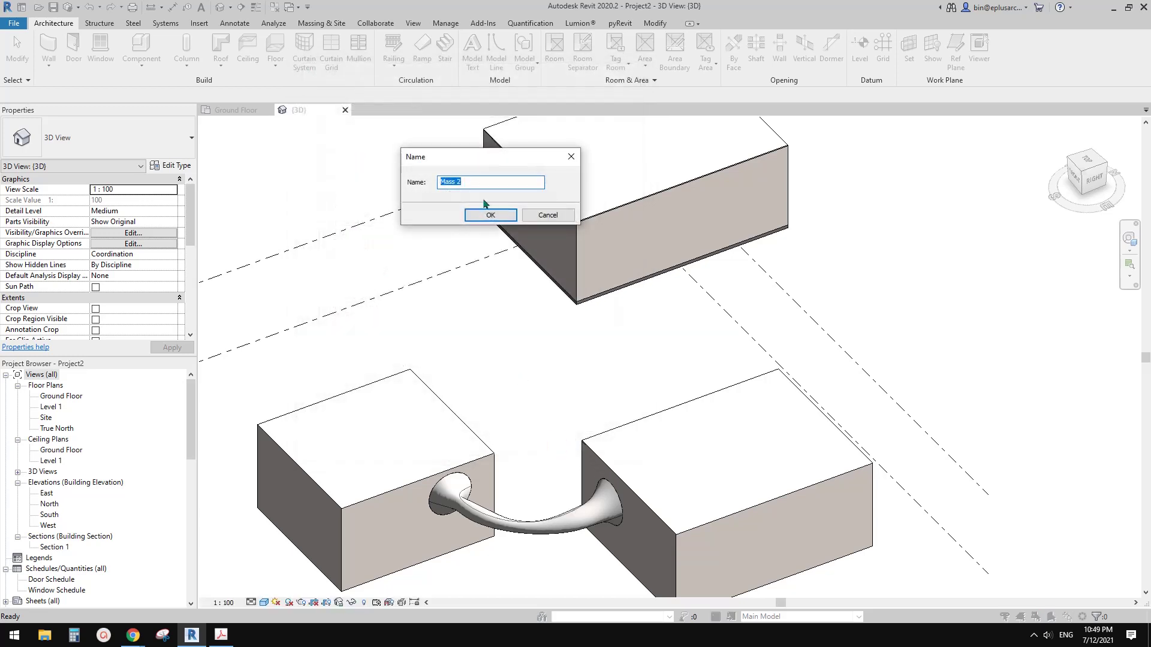
pyautogui.click(487, 214)
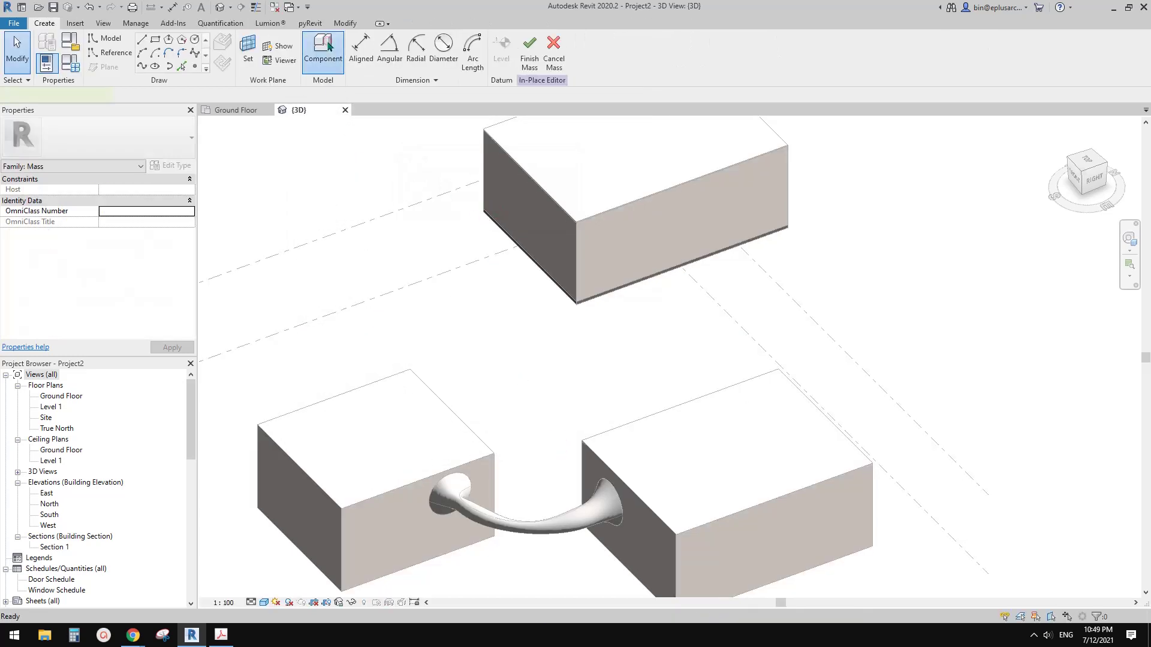
# Place Family1 adaptive circles on the roof of the left lower room and on the underside of the upper room
pyautogui.click(329, 47)
pyautogui.keyDown('shift'); pyautogui.moveTo(419, 411); pyautogui.dragTo(424, 375, button='middle'); pyautogui.keyUp('shift')
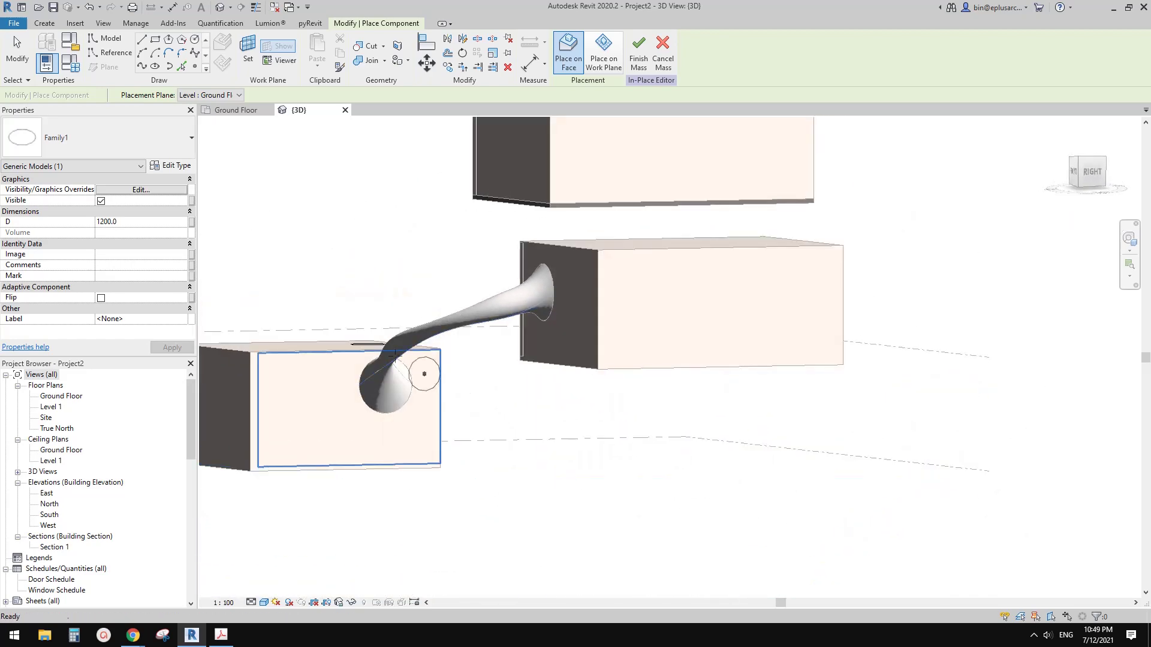
pyautogui.scroll(2, 497, 369)
pyautogui.press('Escape')
pyautogui.keyDown('shift'); pyautogui.moveTo(426, 255); pyautogui.dragTo(563, 477, button='middle'); pyautogui.keyUp('shift')
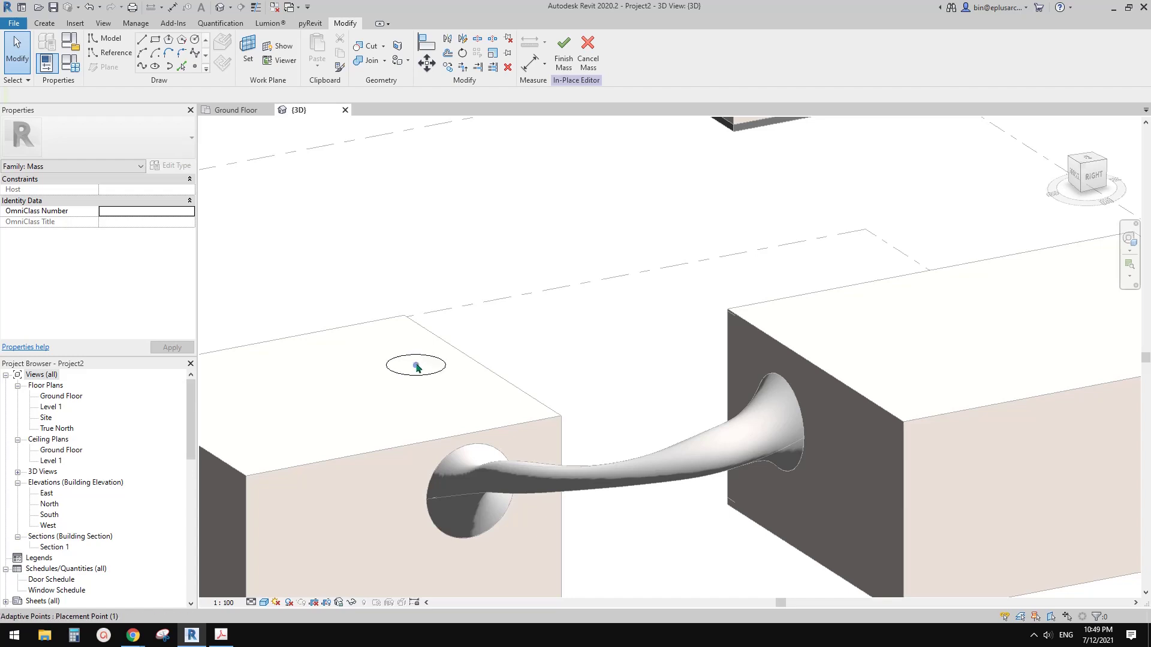
# Connect the placement points of the roof circle and the underside circle with a spline through points
pyautogui.click(416, 366)
pyautogui.moveTo(545, 398)
pyautogui.keyDown('shift'); pyautogui.mouseDown(button='middle')
pyautogui.moveTo(506, 234)
pyautogui.moveTo(569, 342)
pyautogui.moveTo(655, 326)
pyautogui.moveTo(539, 378)
pyautogui.moveTo(491, 354)
pyautogui.mouseUp(button='middle'); pyautogui.keyUp('shift')
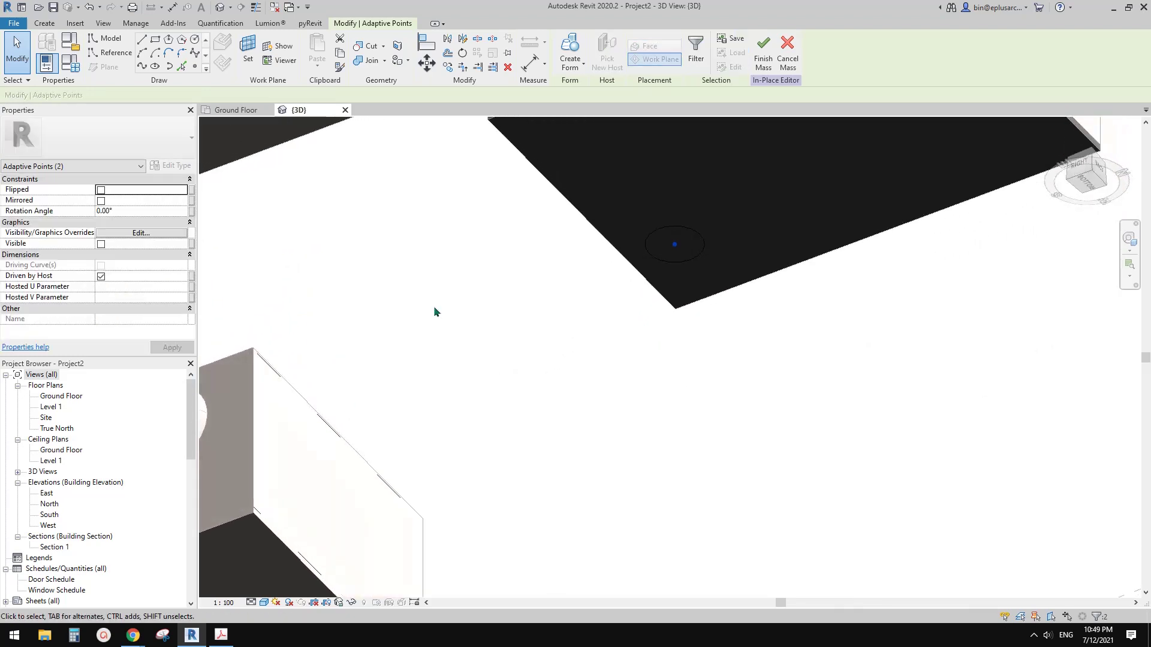
pyautogui.click(142, 66)
pyautogui.keyDown('shift'); pyautogui.moveTo(268, 181); pyautogui.dragTo(406, 251, button='middle'); pyautogui.keyUp('shift')
# Place two reference points along the new spline and make the one nearest the upper room a driving point
pyautogui.click(196, 66)
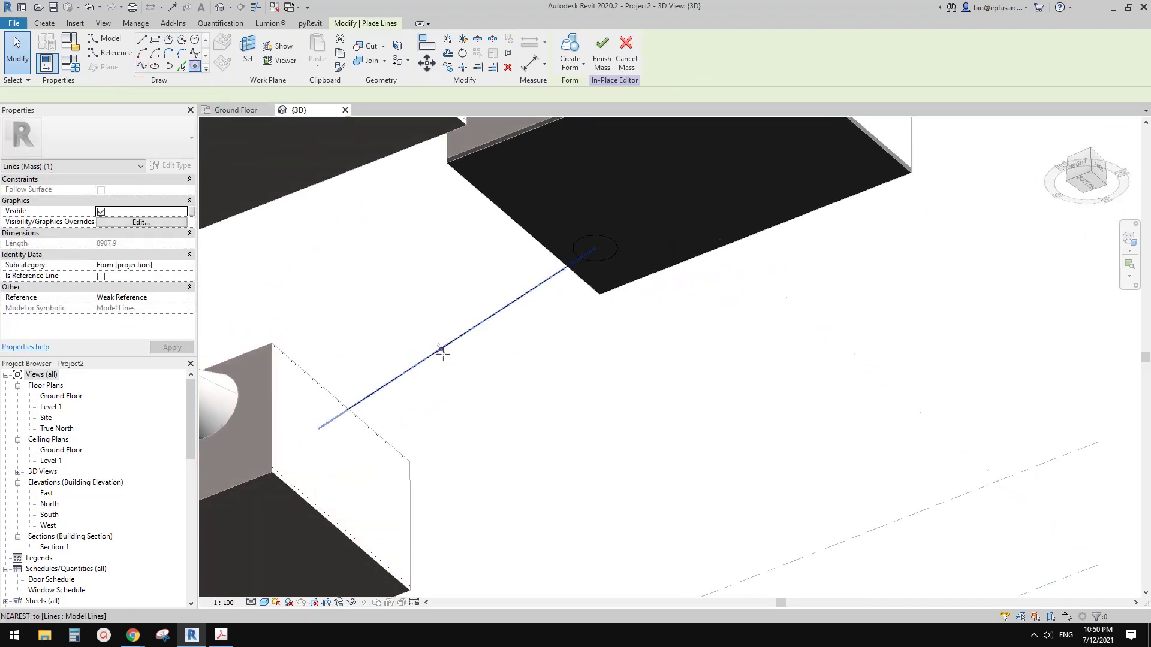
pyautogui.click(403, 373)
pyautogui.click(505, 307)
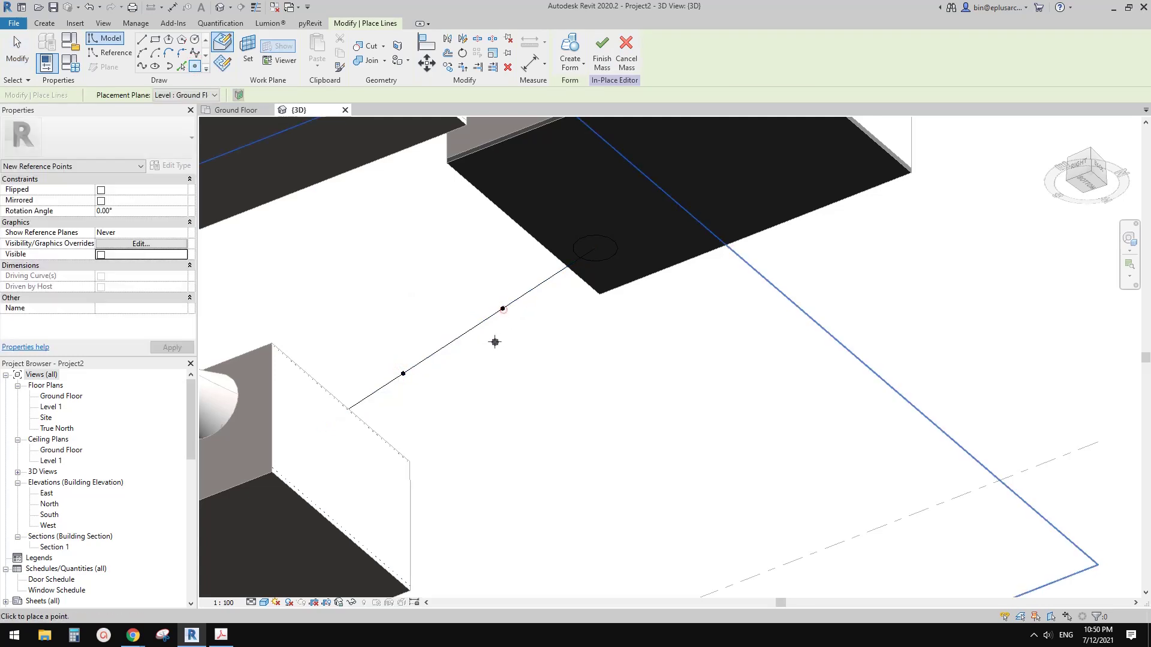
pyautogui.press('Escape')
pyautogui.press('Escape')
pyautogui.click(503, 309)
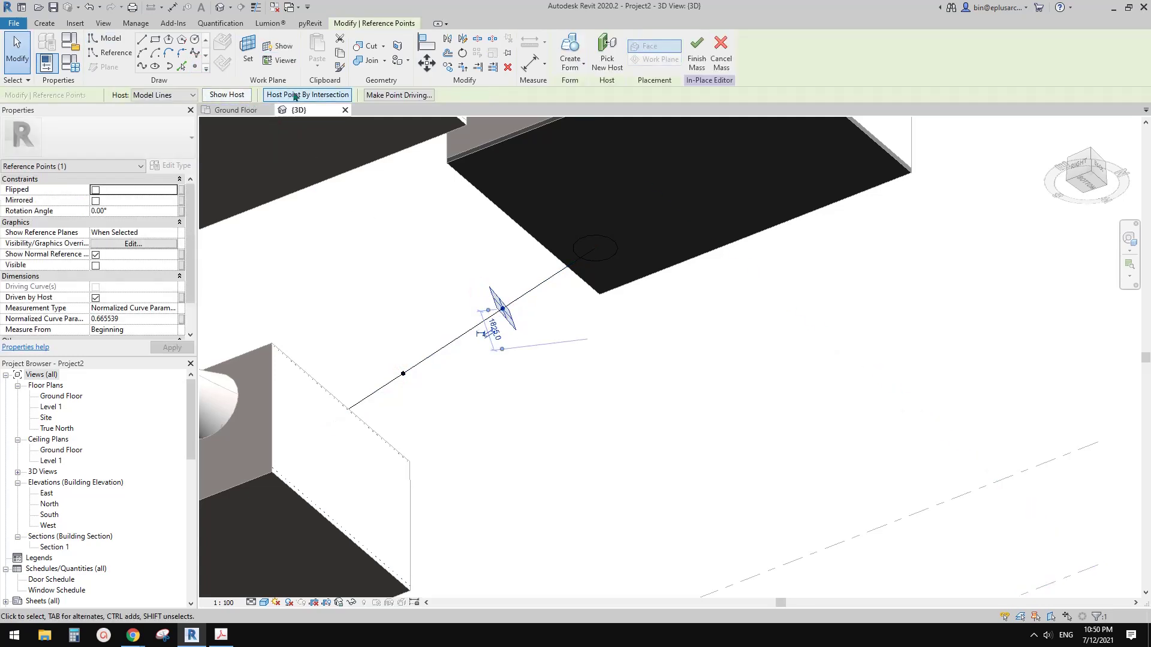
pyautogui.click(398, 94)
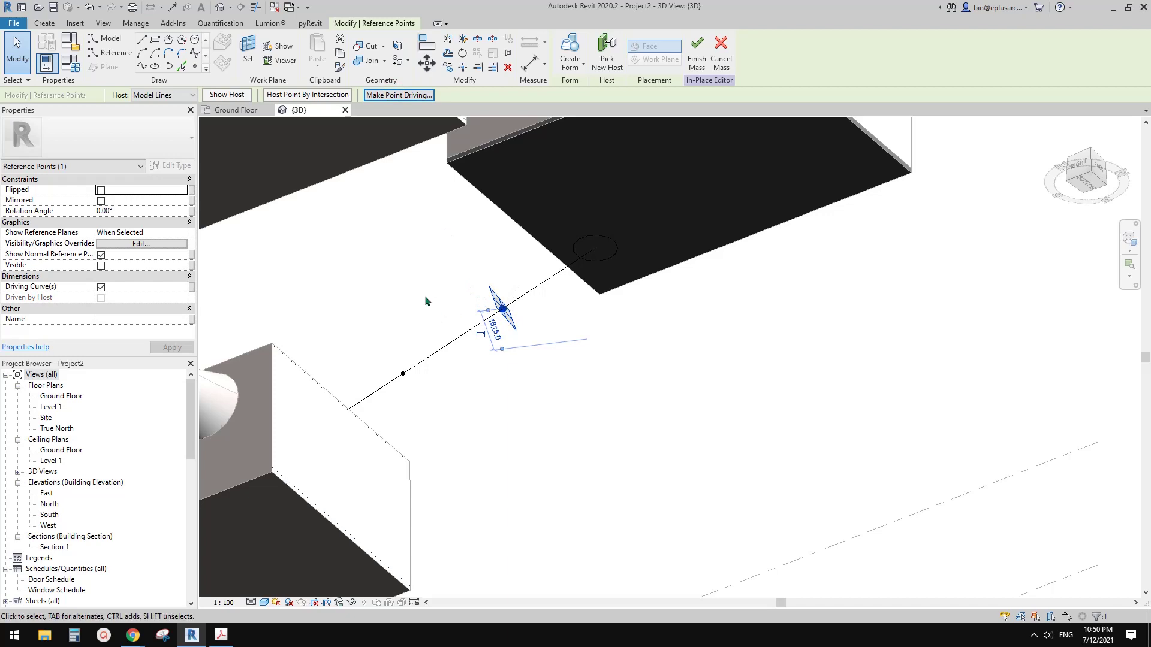
# Make the spline point nearest the lower room a driving point and raise it above the roof circle
pyautogui.moveTo(413, 387); pyautogui.dragTo(372, 313)
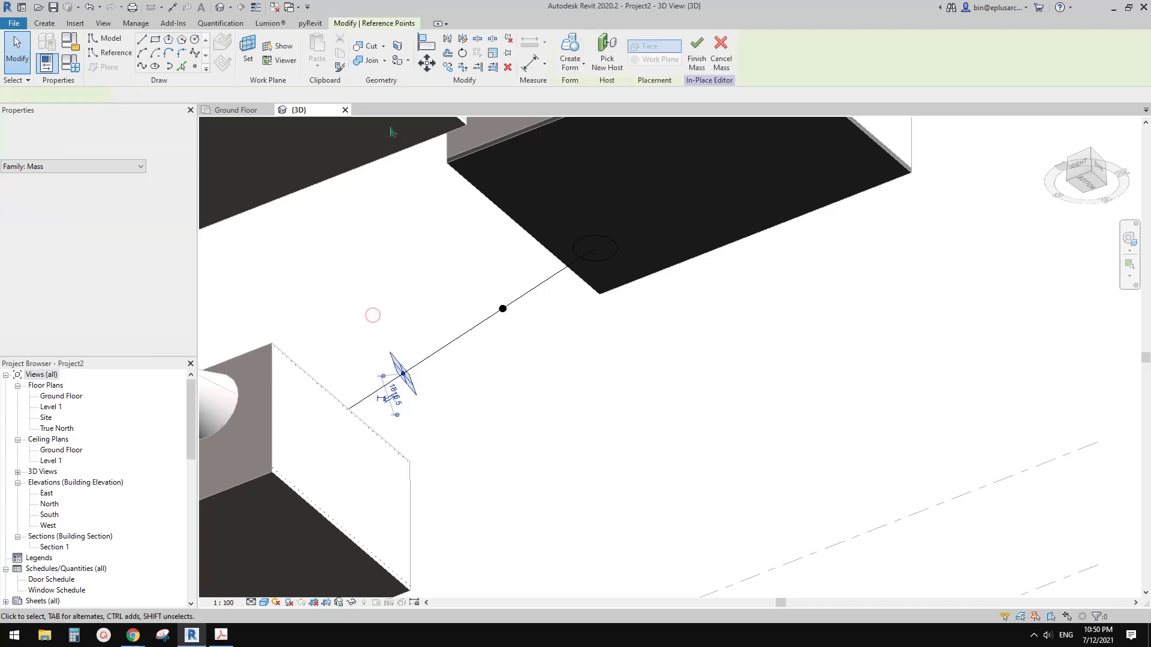
pyautogui.click(398, 95)
pyautogui.moveTo(479, 277); pyautogui.dragTo(525, 329)
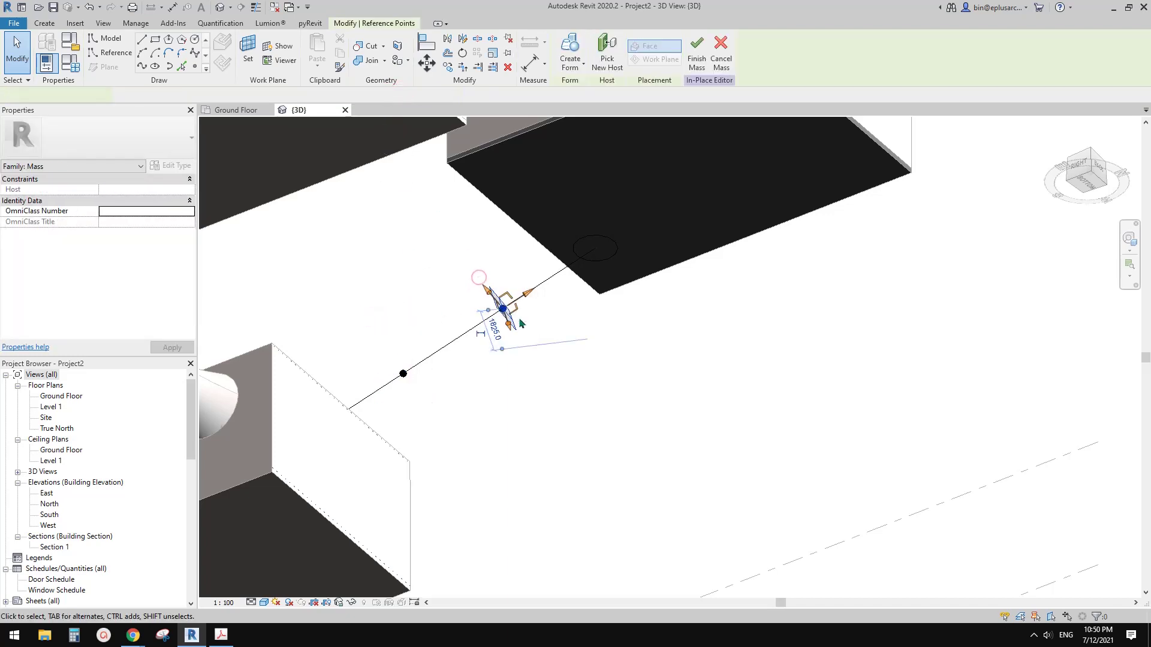
pyautogui.keyDown('shift'); pyautogui.moveTo(520, 321); pyautogui.dragTo(713, 378, button='middle'); pyautogui.keyUp('shift')
pyautogui.keyDown('shift'); pyautogui.moveTo(512, 279); pyautogui.dragTo(537, 362, button='middle'); pyautogui.keyUp('shift')
pyautogui.scroll(1, 519, 328)
pyautogui.moveTo(484, 393); pyautogui.dragTo(590, 456)
pyautogui.moveTo(516, 434); pyautogui.dragTo(533, 362)
pyautogui.moveTo(534, 363)
pyautogui.keyDown('shift'); pyautogui.mouseDown(button='middle')
pyautogui.moveTo(565, 380)
pyautogui.moveTo(522, 371)
pyautogui.mouseUp(button='middle'); pyautogui.keyUp('shift')
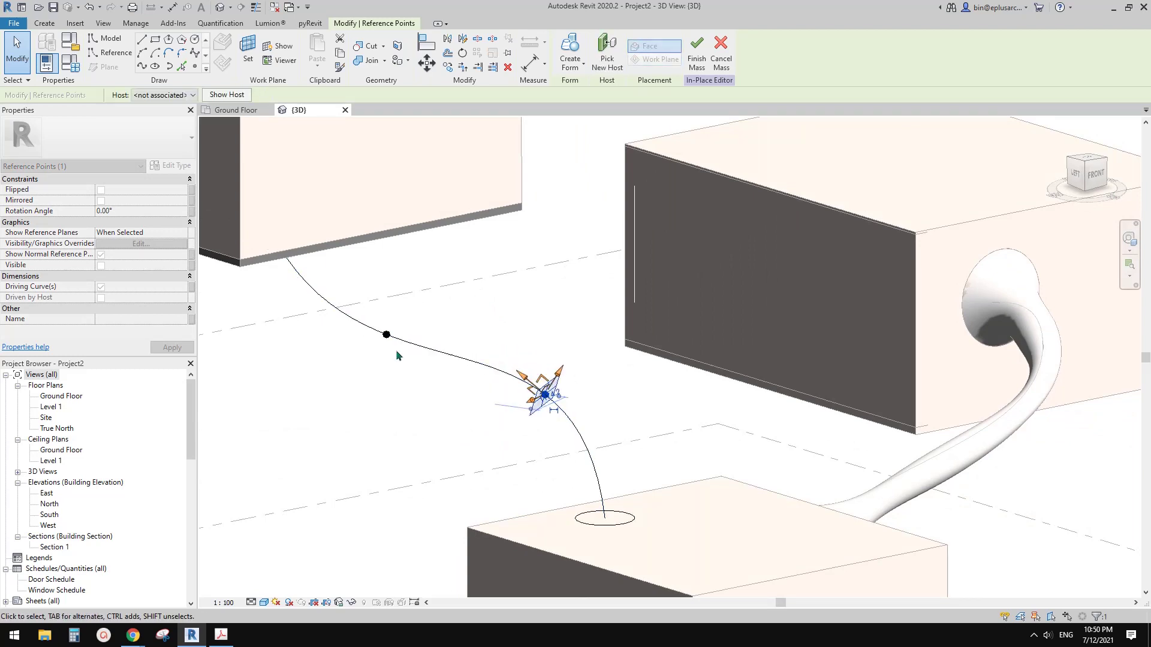
# Lower the spline's driving point nearest the upper room so the path curves down beneath that room
pyautogui.moveTo(458, 358); pyautogui.dragTo(465, 376, button='middle')
pyautogui.moveTo(377, 315); pyautogui.dragTo(427, 372)
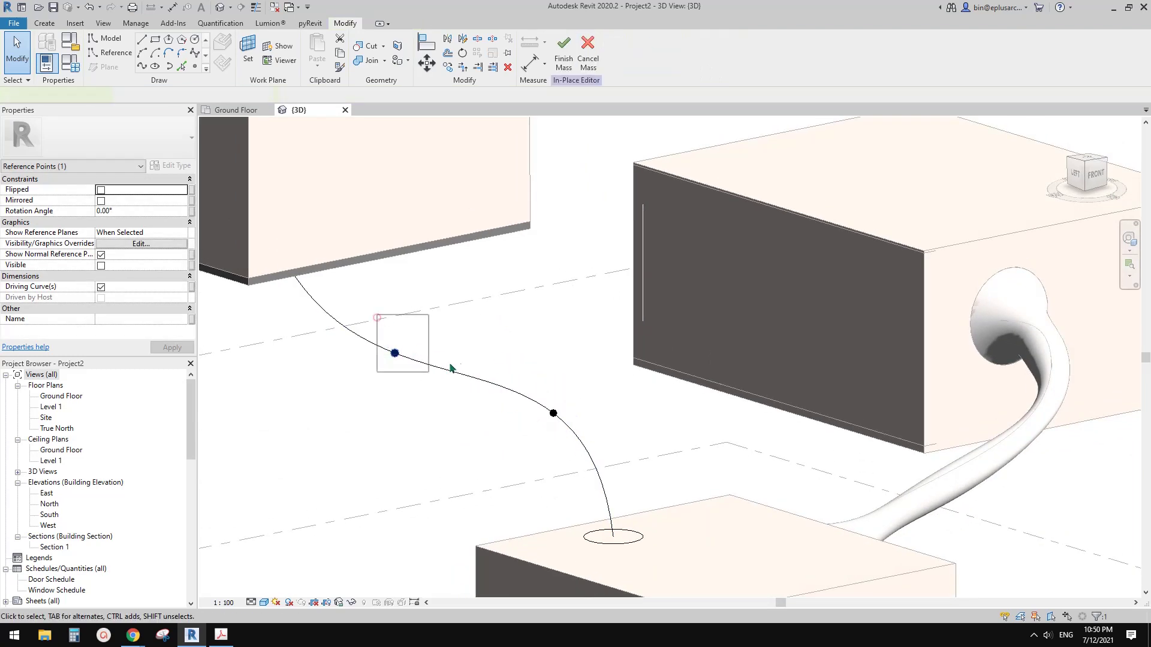
pyautogui.keyDown('shift'); pyautogui.moveTo(449, 367); pyautogui.dragTo(391, 398, button='middle'); pyautogui.keyUp('shift')
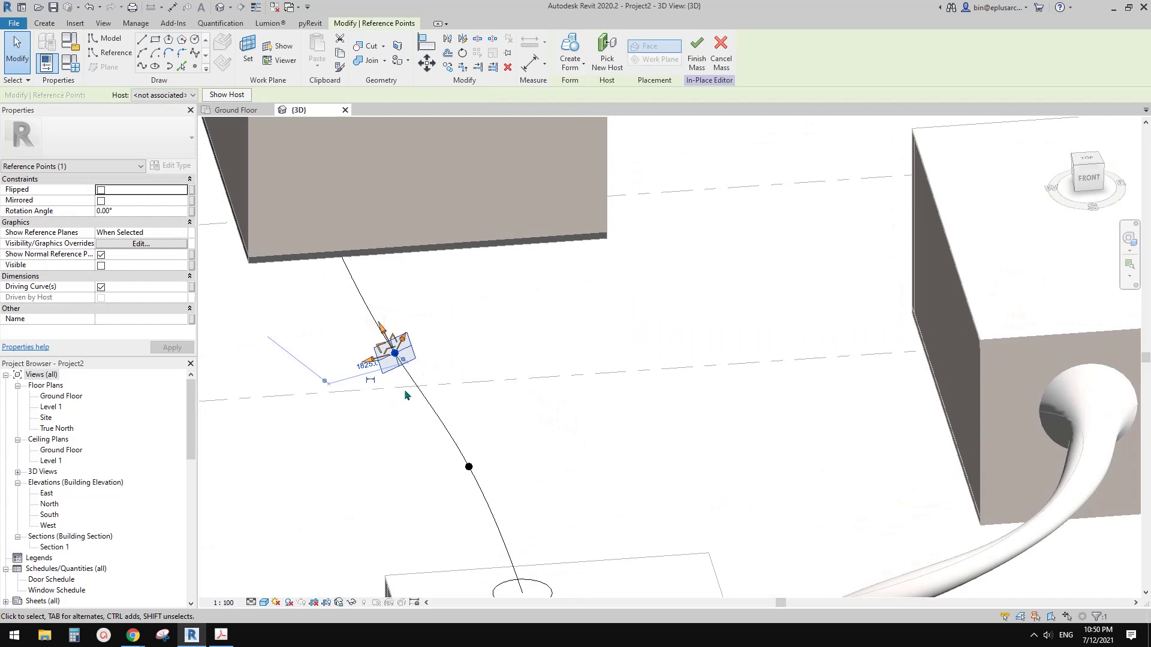
pyautogui.keyDown('shift'); pyautogui.moveTo(473, 390); pyautogui.dragTo(424, 322, button='middle'); pyautogui.keyUp('shift')
pyautogui.keyDown('shift'); pyautogui.moveTo(440, 375); pyautogui.dragTo(668, 425, button='middle'); pyautogui.keyUp('shift')
# Place three Family1 adaptive circles along the spline: near the lower room, around mid-length and near the upper room
pyautogui.click(673, 465)
pyautogui.keyDown('shift'); pyautogui.moveTo(673, 465); pyautogui.dragTo(719, 489, button='middle'); pyautogui.keyUp('shift')
pyautogui.click(719, 483)
pyautogui.click(707, 483)
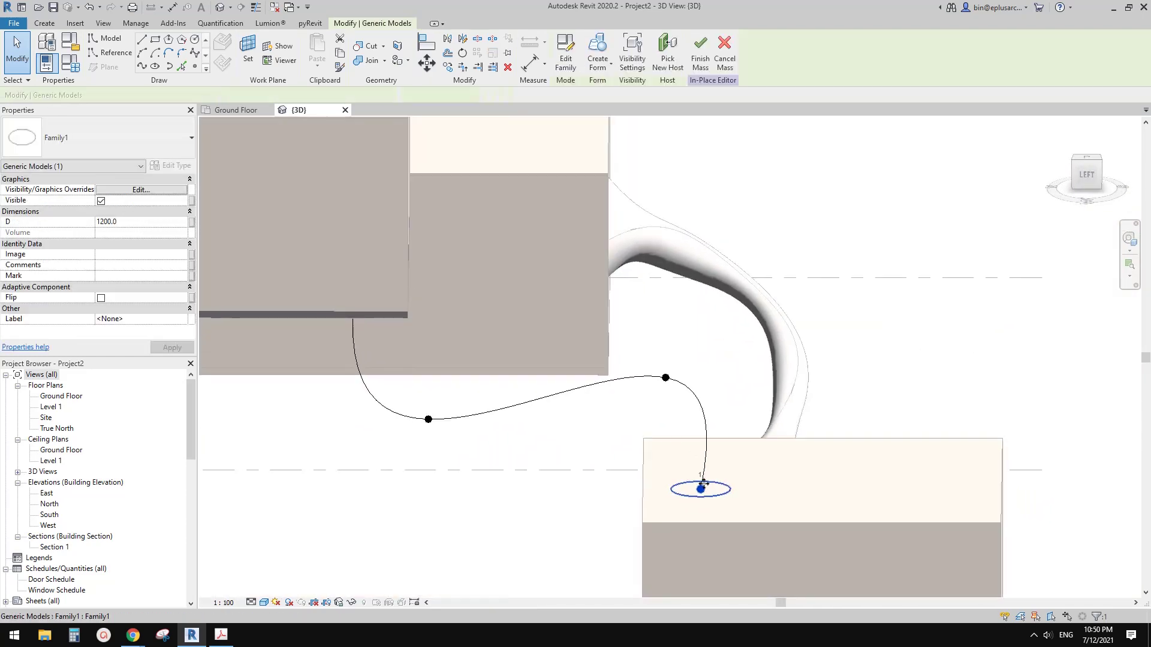
pyautogui.click(43, 24)
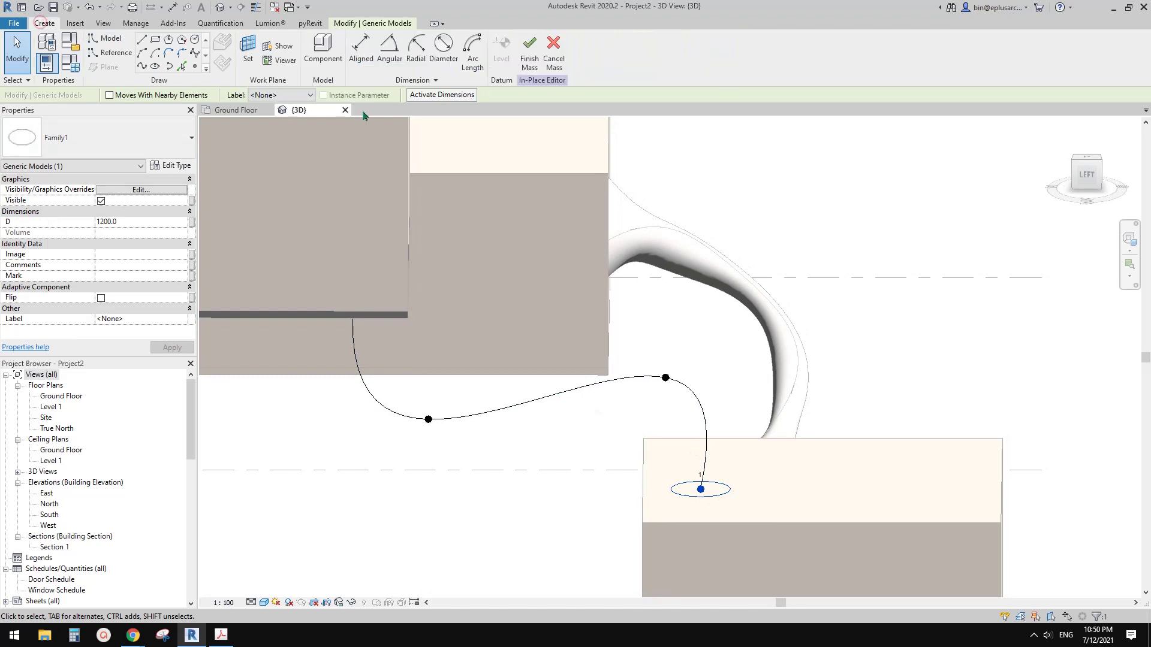
pyautogui.click(324, 50)
pyautogui.keyDown('shift'); pyautogui.moveTo(673, 416); pyautogui.dragTo(692, 384, button='middle'); pyautogui.keyUp('shift')
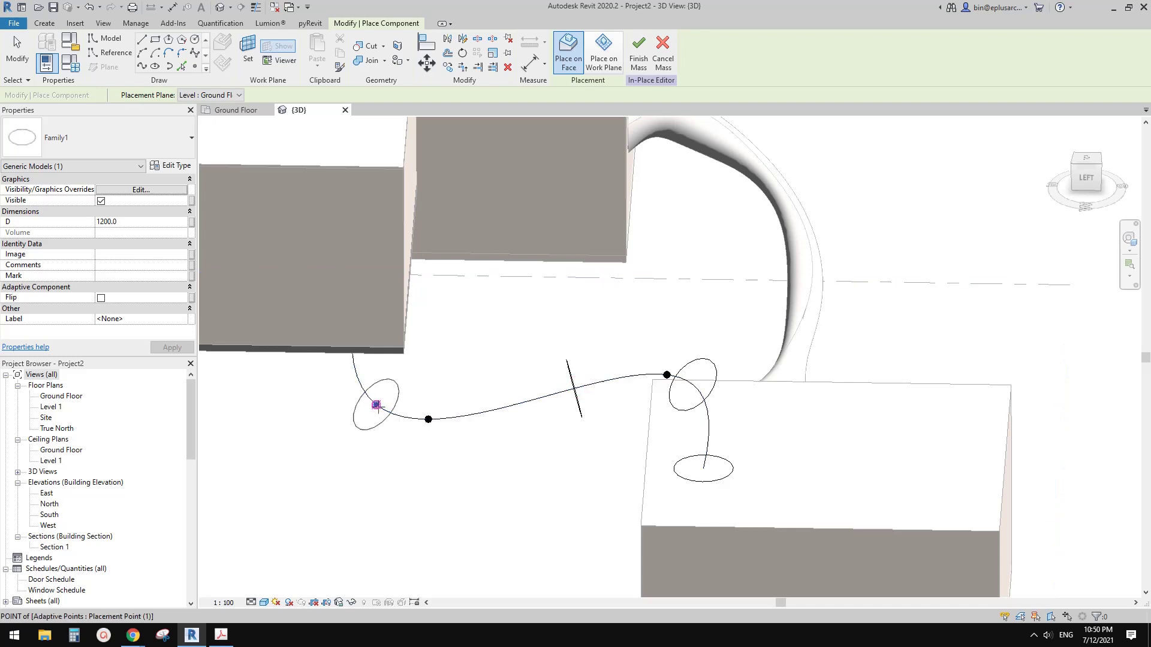
pyautogui.click(428, 419)
pyautogui.keyDown('shift'); pyautogui.moveTo(428, 419); pyautogui.dragTo(413, 269, button='middle'); pyautogui.keyUp('shift')
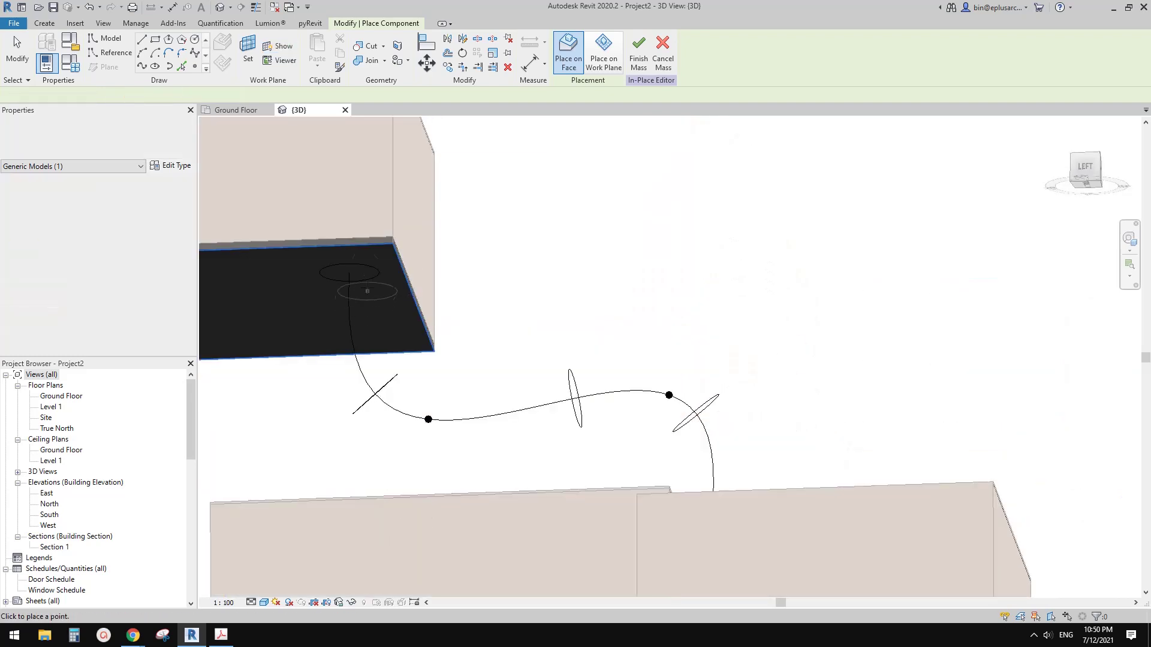
# Create a solid form from the underside circle, the three circles along the spline and the roof circle
pyautogui.click(350, 273)
pyautogui.press('Escape')
pyautogui.click(389, 382)
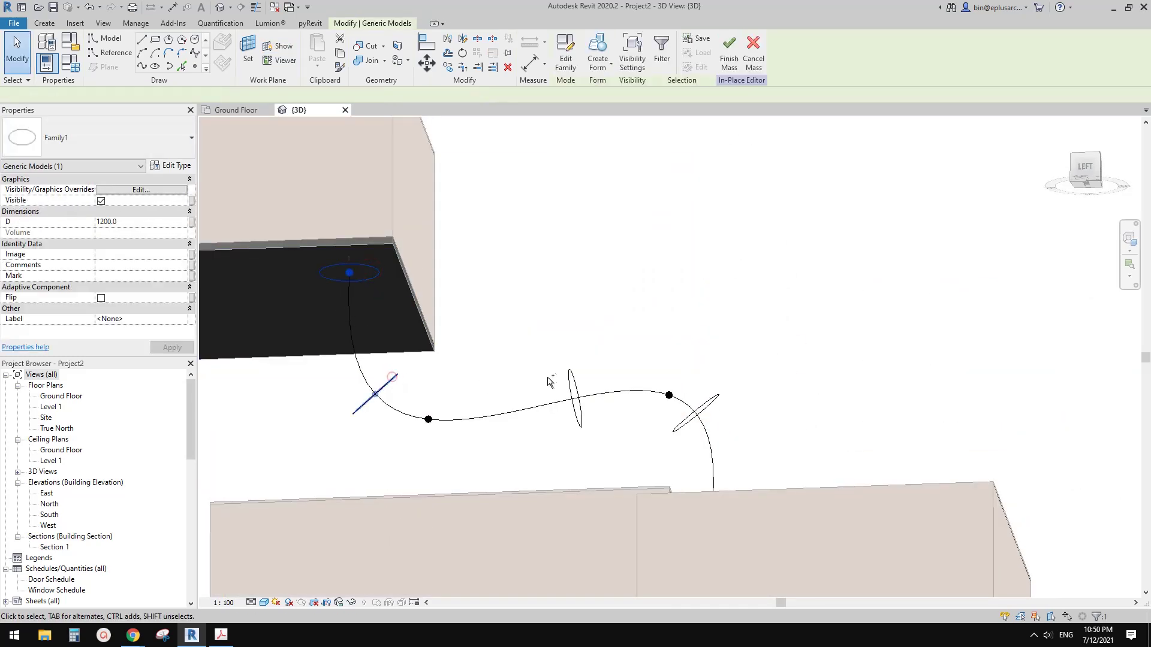
pyautogui.keyDown('ctrl'); pyautogui.click(571, 374); pyautogui.keyUp('ctrl')
pyautogui.keyDown('ctrl'); pyautogui.click(716, 400); pyautogui.keyUp('ctrl')
pyautogui.keyDown('shift'); pyautogui.moveTo(688, 401); pyautogui.dragTo(713, 491, button='middle'); pyautogui.keyUp('shift')
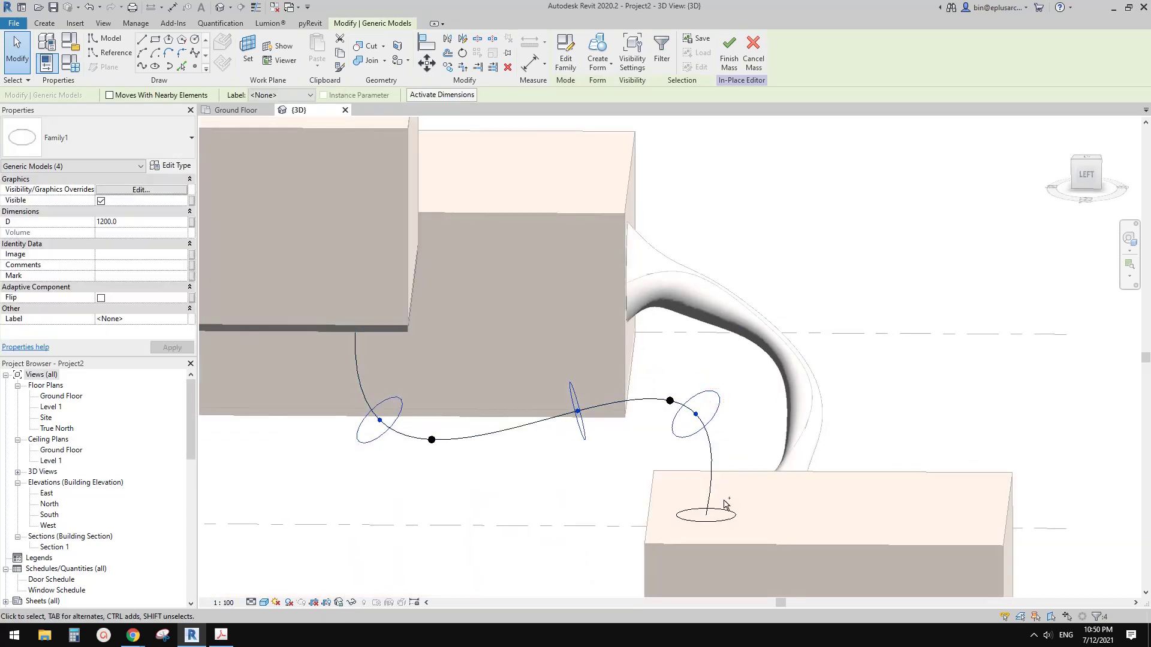
pyautogui.click(598, 41)
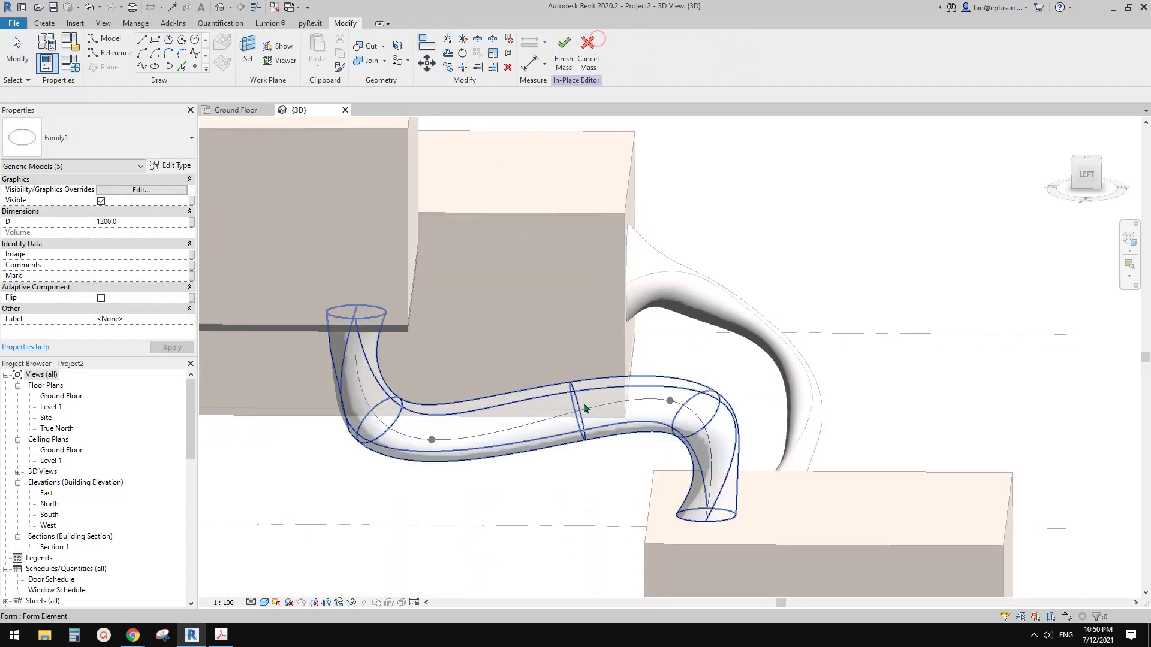
# Enlarge diameter D of the circle on the upper room's underside to flare that end of the tube
pyautogui.keyDown('shift'); pyautogui.moveTo(585, 406); pyautogui.dragTo(568, 313, button='middle'); pyautogui.keyUp('shift')
pyautogui.scroll(2, 378, 289)
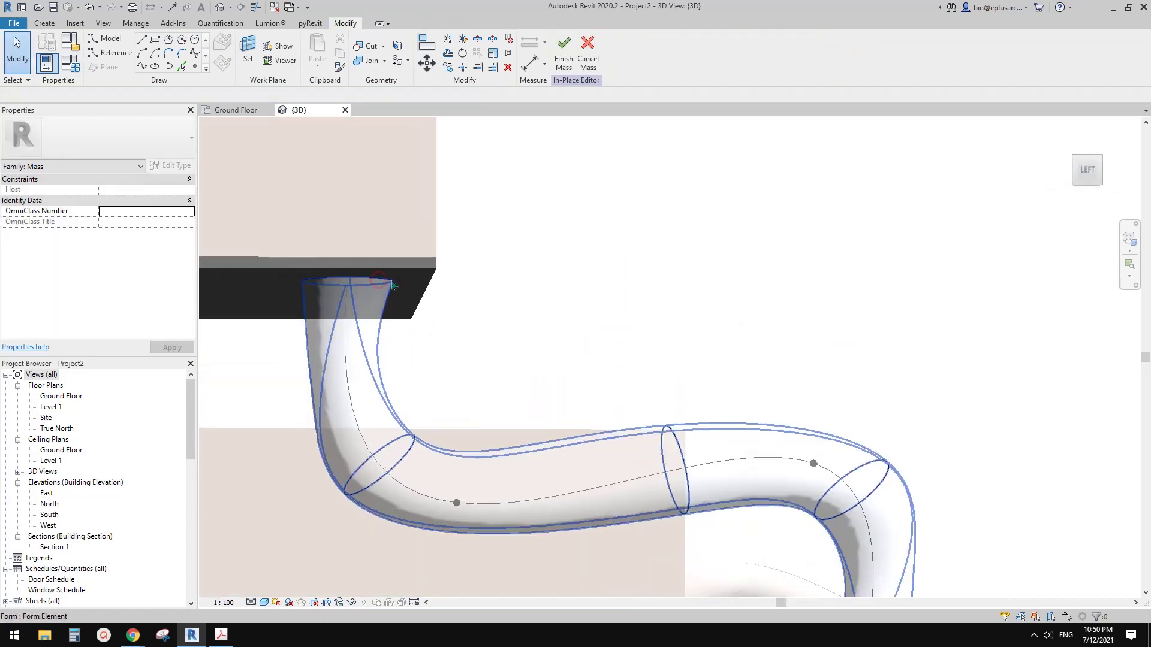
pyautogui.click(385, 286)
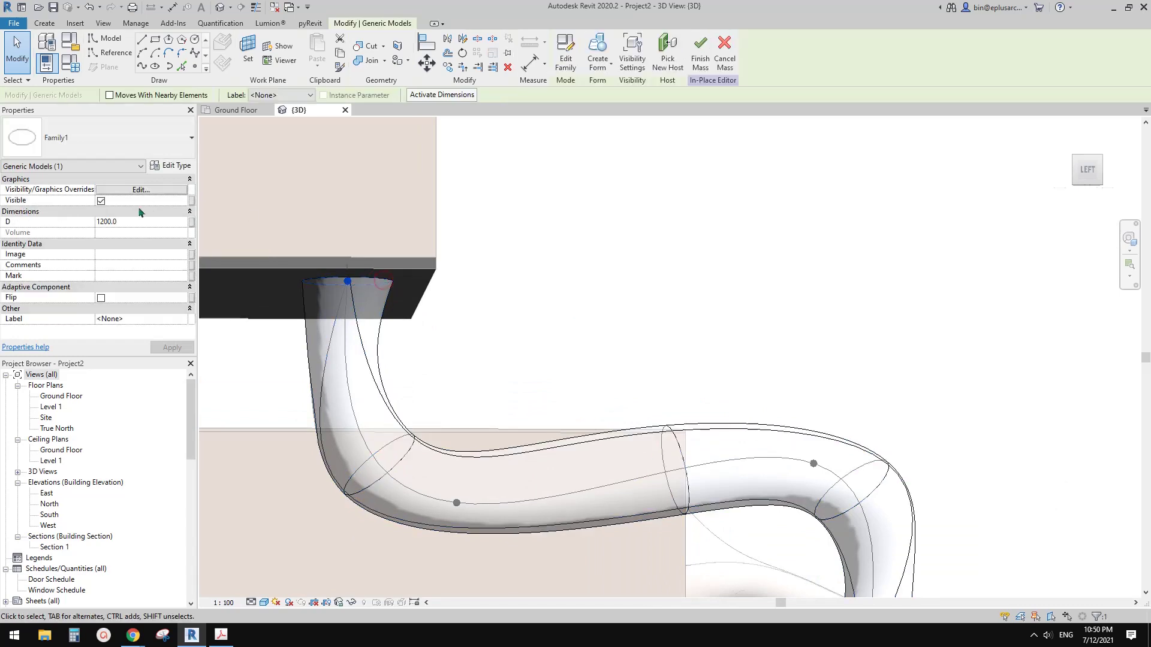
pyautogui.click(138, 224)
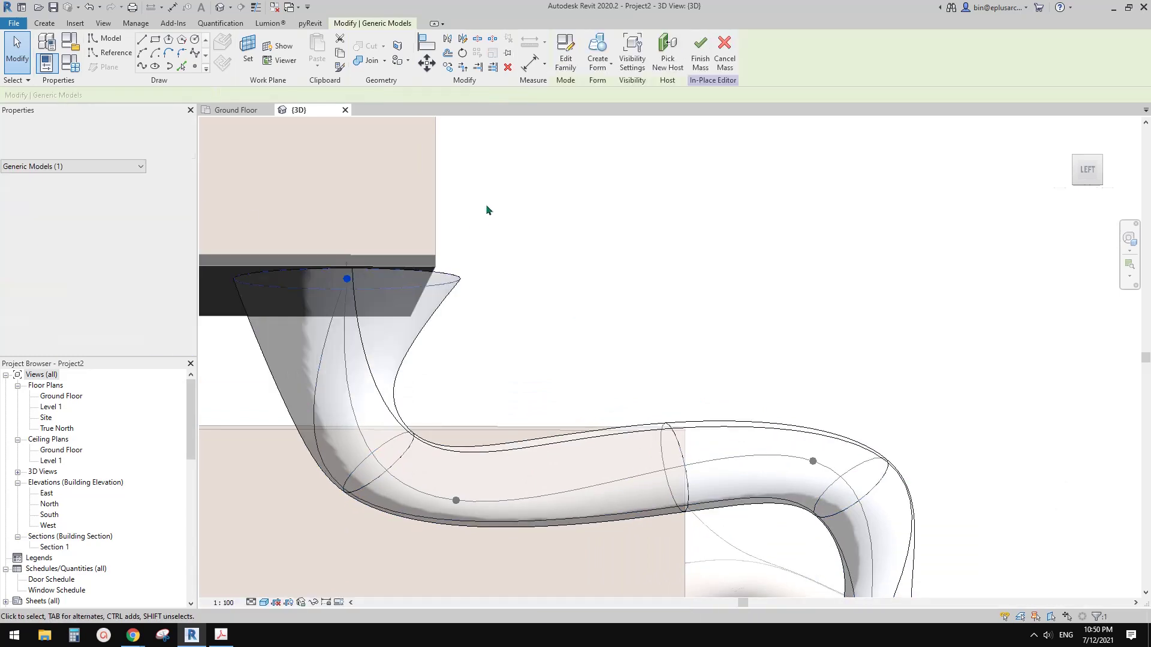
pyautogui.keyDown('shift'); pyautogui.moveTo(489, 235); pyautogui.dragTo(503, 213, button='middle'); pyautogui.keyUp('shift')
pyautogui.scroll(-3, 498, 264)
pyautogui.click(426, 276)
pyautogui.press('Escape')
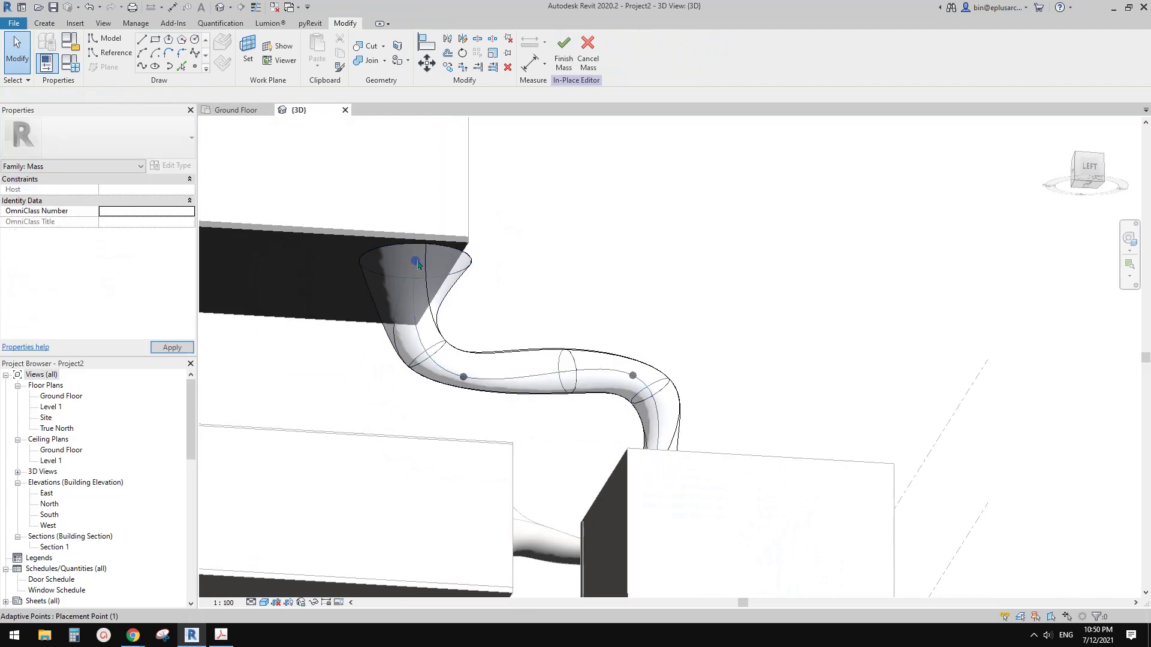
# Move the underside circle's placement point further inward along the upper room's floor face
pyautogui.click(418, 264)
pyautogui.moveTo(418, 264); pyautogui.dragTo(516, 248, button='middle')
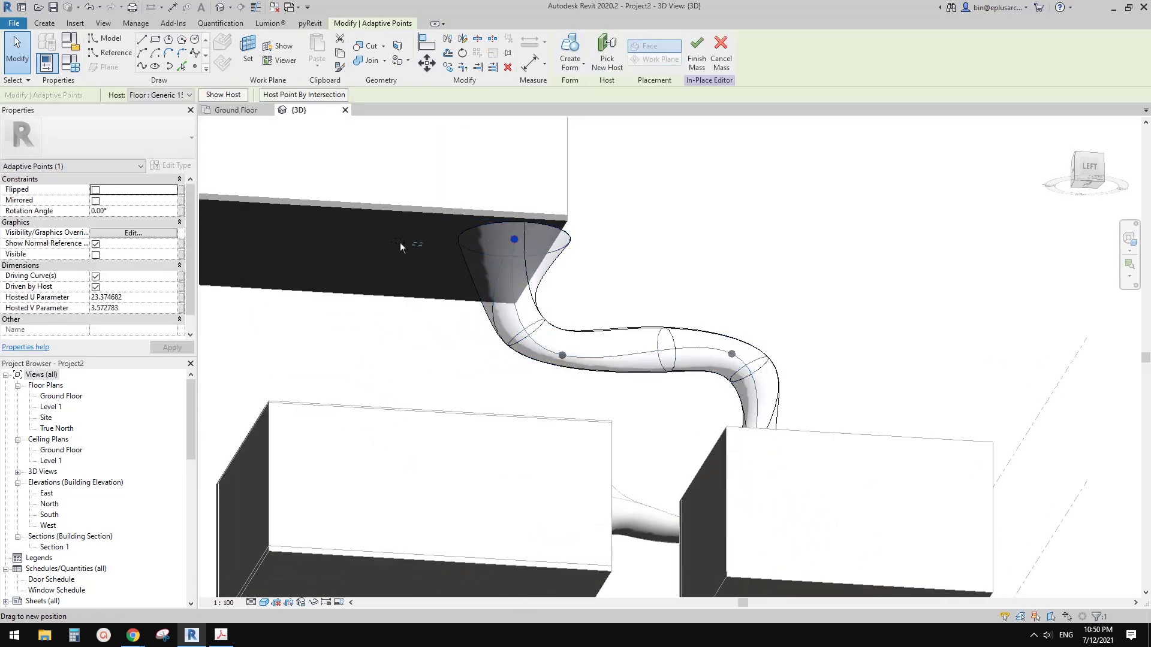
pyautogui.moveTo(401, 242); pyautogui.dragTo(391, 240)
# Set diameter D of the circle on the lower room's roof to 2700
pyautogui.moveTo(451, 393); pyautogui.dragTo(583, 483, button='middle')
pyautogui.scroll(2, 609, 434)
pyautogui.press('Escape')
pyautogui.click(575, 429)
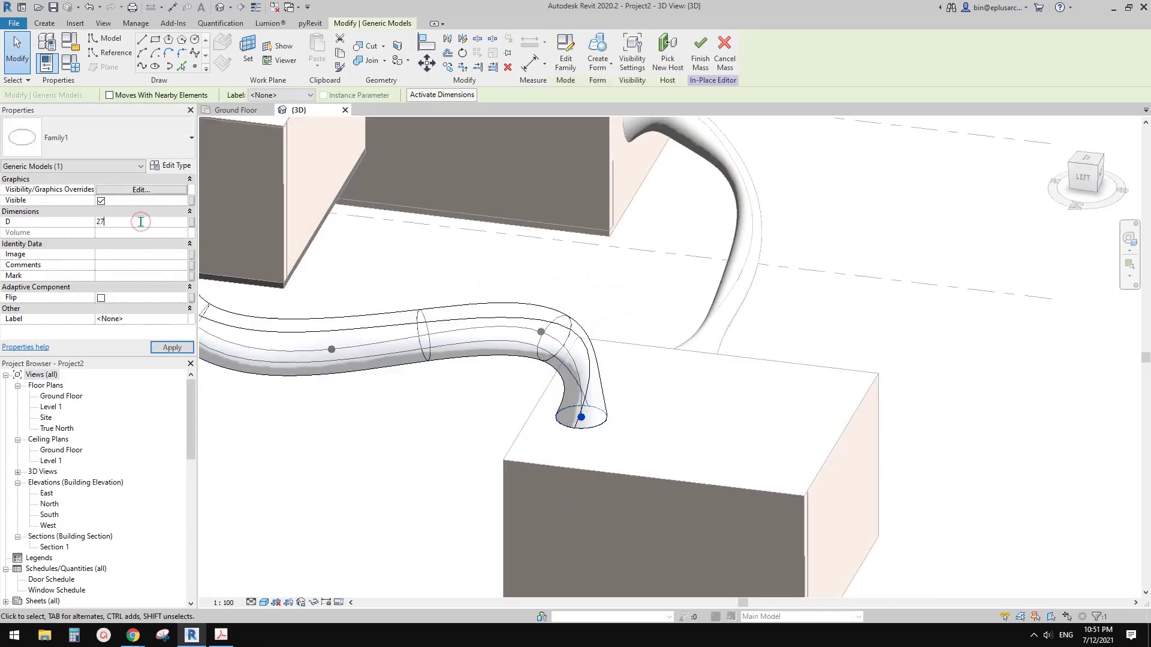
pyautogui.click(141, 222)
pyautogui.write('2700')
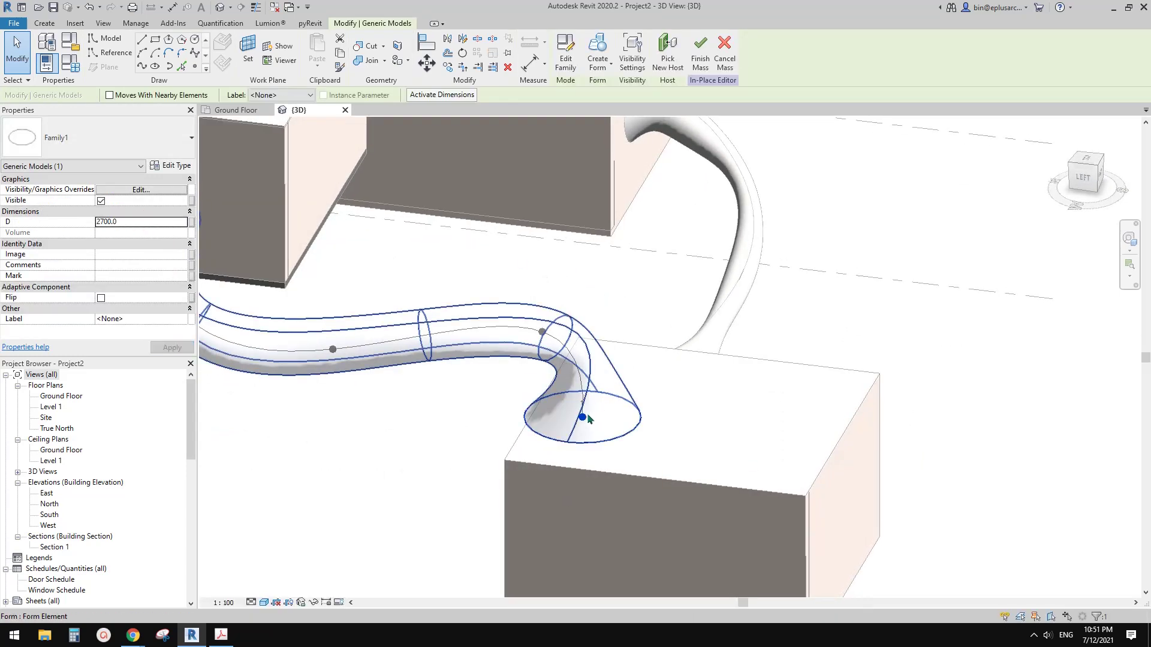
pyautogui.press('Escape')
# Raise the spline's driving point nearest the lower room vertically to arch the tube higher
pyautogui.keyDown('shift'); pyautogui.moveTo(611, 413); pyautogui.dragTo(764, 298, button='middle'); pyautogui.keyUp('shift')
pyautogui.click(678, 295)
pyautogui.keyDown('shift'); pyautogui.moveTo(694, 294); pyautogui.dragTo(660, 331, button='middle'); pyautogui.keyUp('shift')
pyautogui.click(668, 303)
pyautogui.moveTo(658, 300); pyautogui.dragTo(657, 264)
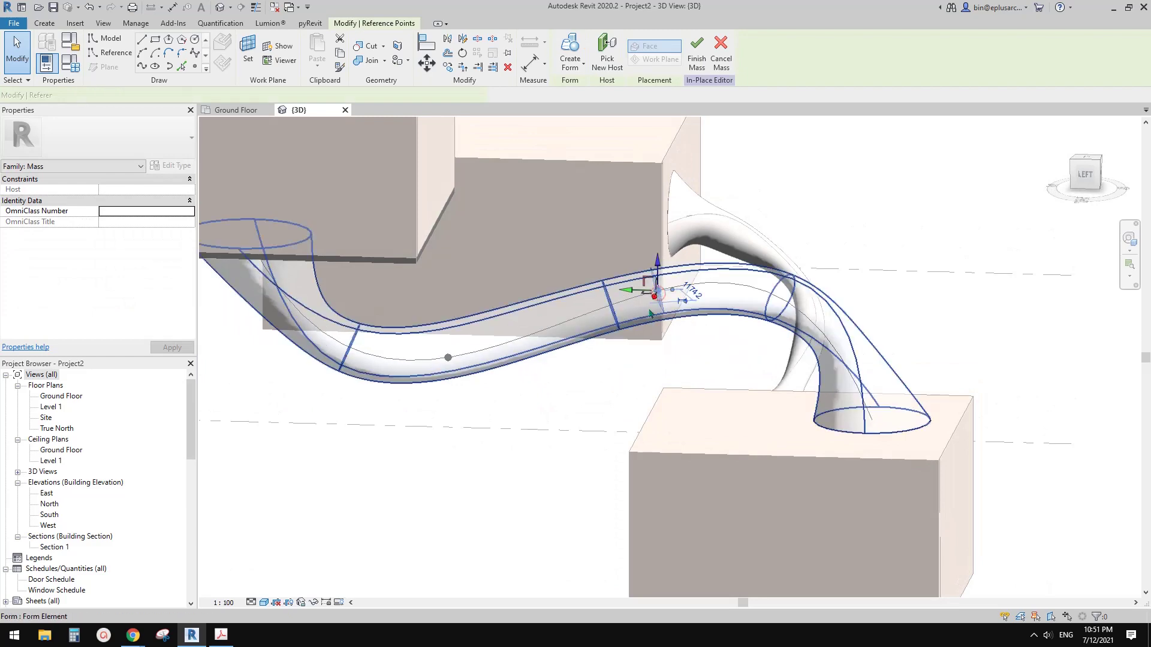
pyautogui.keyDown('shift'); pyautogui.moveTo(630, 292); pyautogui.dragTo(525, 156, button='middle'); pyautogui.keyUp('shift')
pyautogui.click(622, 298)
pyautogui.scroll(-2, 622, 298)
# Finish the in-place mass and leave its editor
pyautogui.click(526, 156)
pyautogui.click(556, 64)
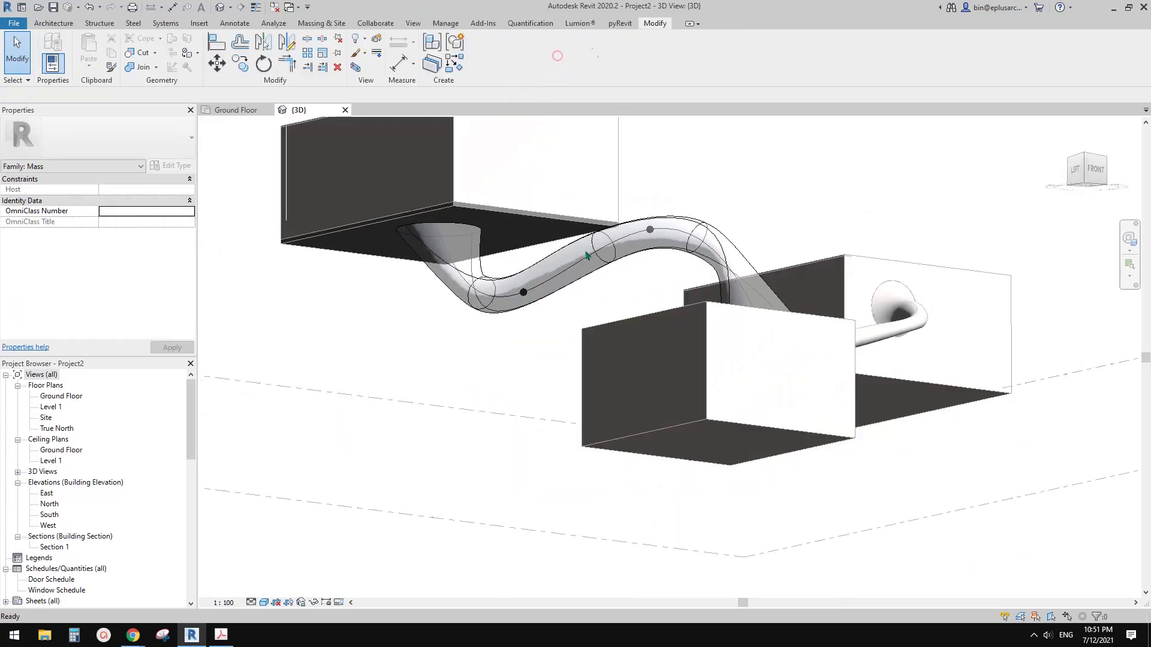
pyautogui.moveTo(573, 265); pyautogui.dragTo(552, 351, button='middle')
pyautogui.press('Escape')
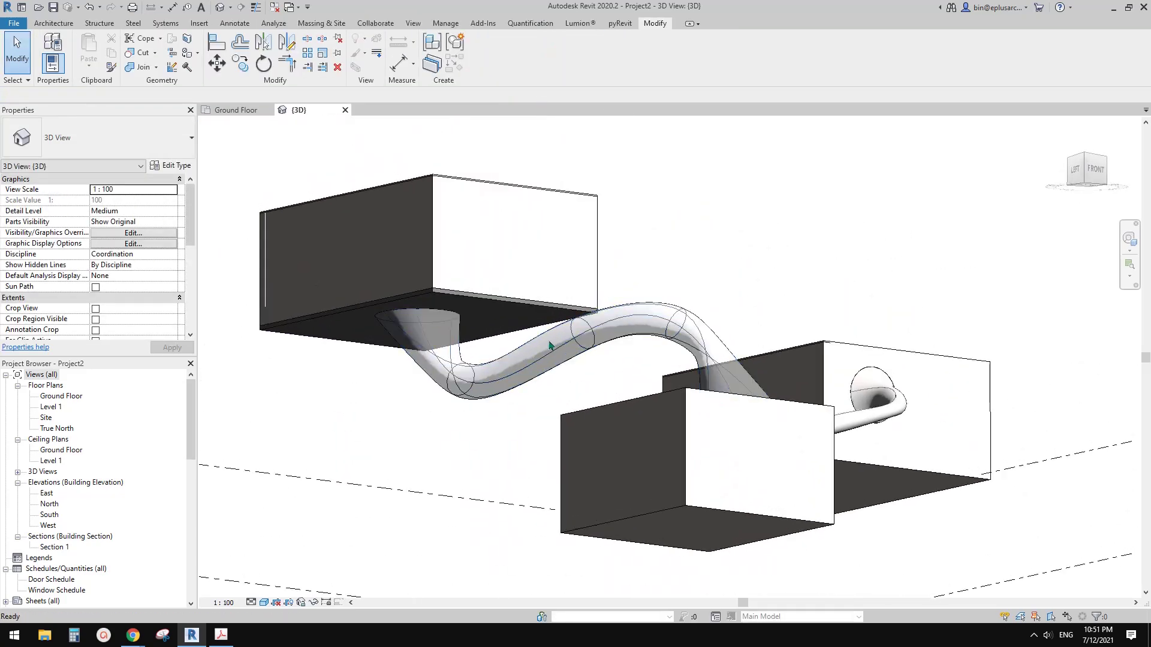
# Cover the new tube mass with a Generic 300mm Wall placed by face, located at Finish Face: Exterior
pyautogui.press('w')
pyautogui.press('a')
pyautogui.click(114, 143)
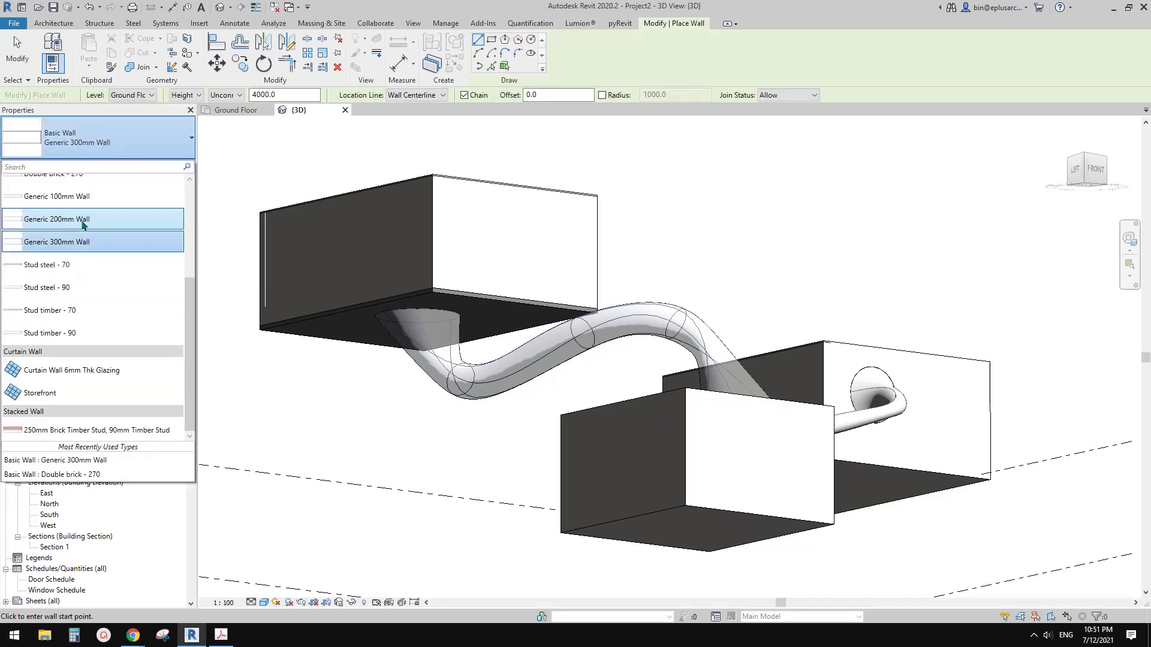
pyautogui.click(214, 211)
pyautogui.click(505, 66)
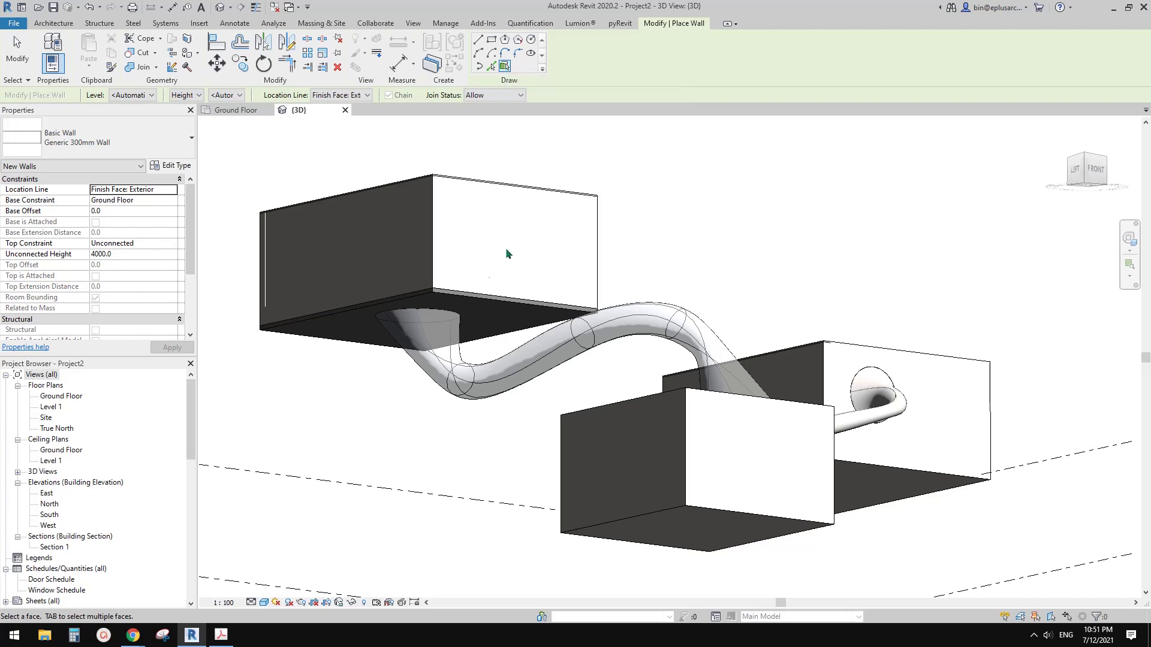
pyautogui.click(440, 329)
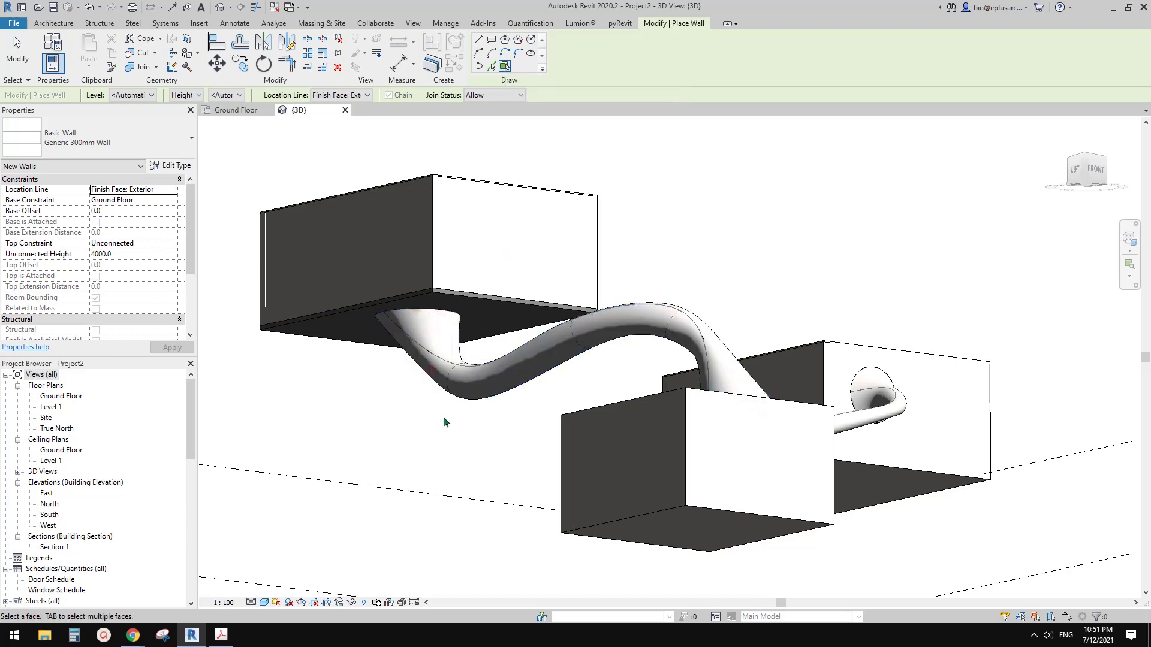
pyautogui.press('Escape')
# Set mass display back to Show Mass by View Settings so only the walls of the tubes are displayed
pyautogui.moveTo(443, 419); pyautogui.dragTo(434, 424, button='middle')
pyautogui.keyDown('shift'); pyautogui.moveTo(502, 304); pyautogui.dragTo(532, 316, button='middle'); pyautogui.keyUp('shift')
pyautogui.click(372, 19)
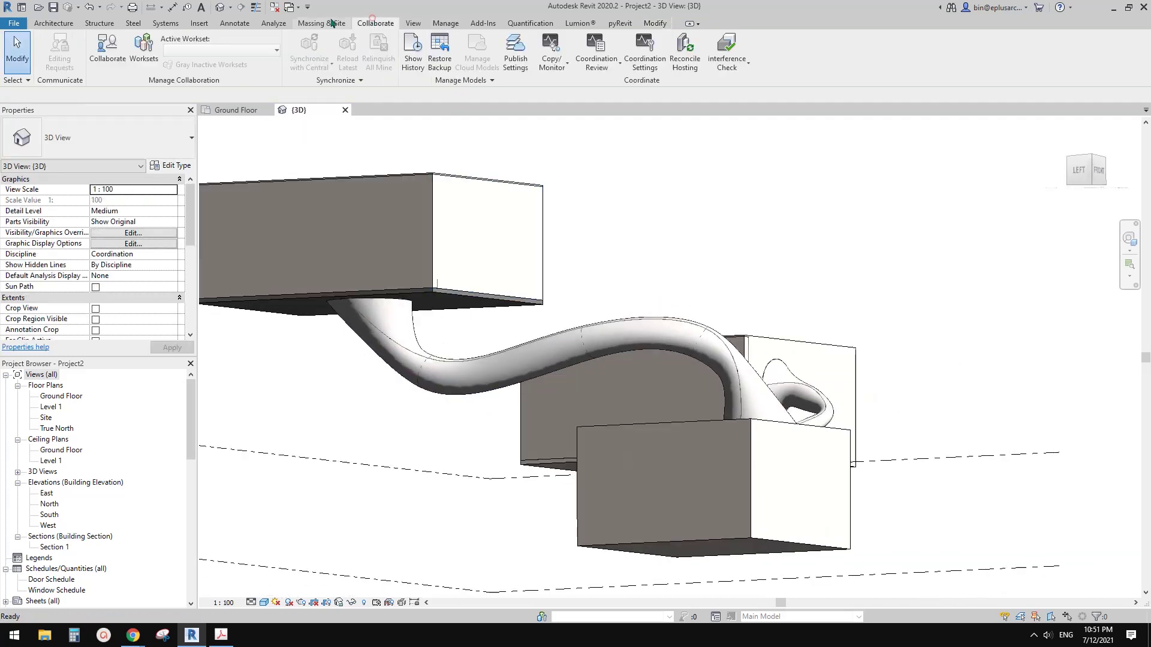
pyautogui.click(332, 23)
pyautogui.click(75, 45)
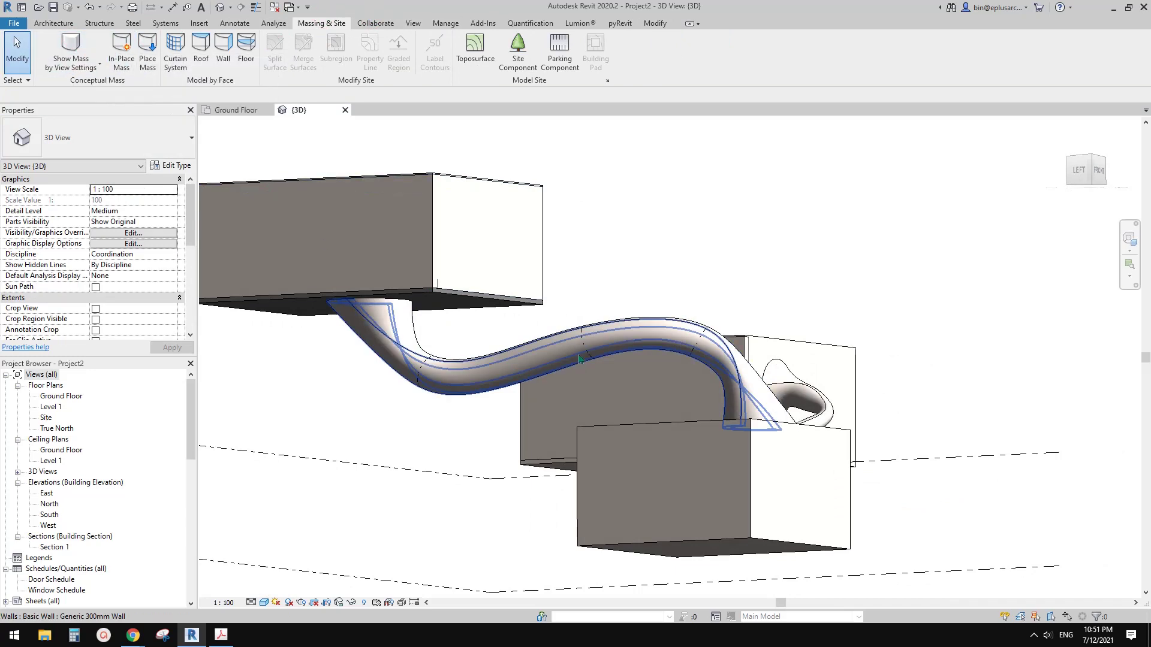
# Select all instances of the Family1 circles and hide them in the 3D view
pyautogui.click(614, 315)
pyautogui.press('s')
pyautogui.press('a')
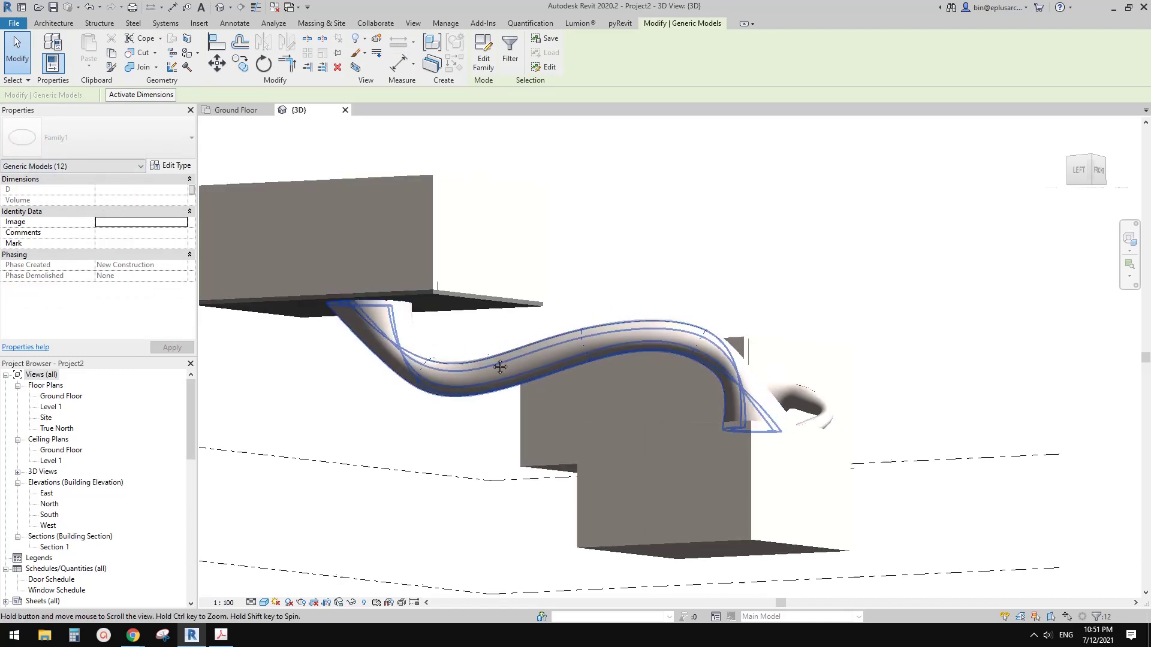
pyautogui.moveTo(417, 387); pyautogui.dragTo(411, 397, button='middle')
pyautogui.click(803, 346)
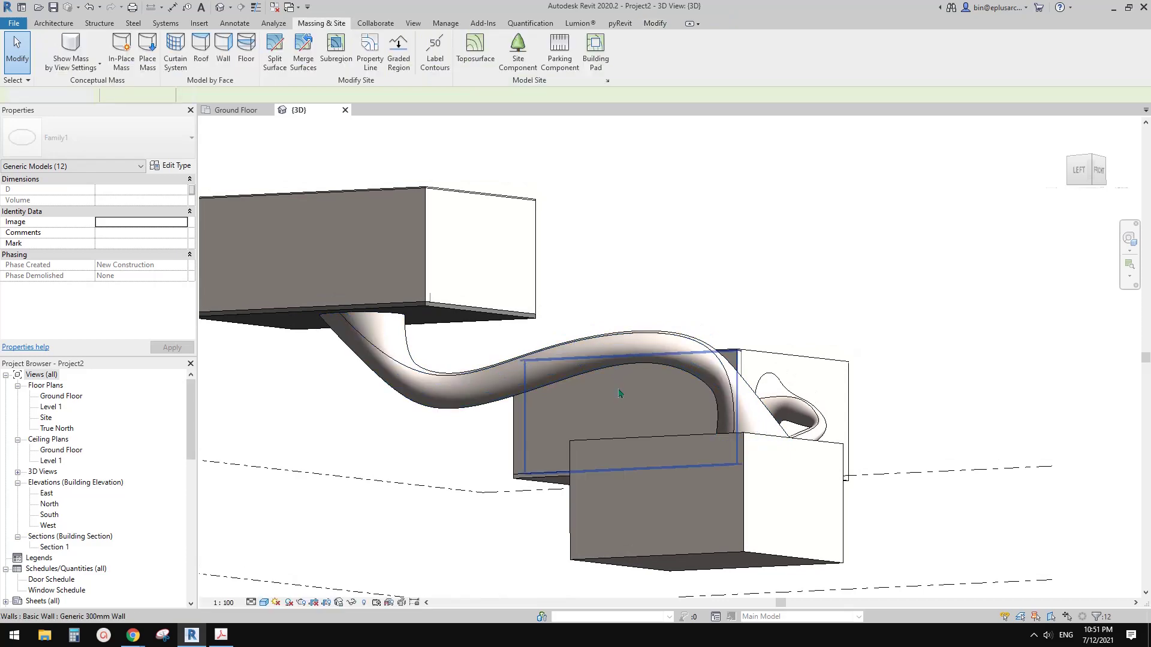
# Turn on shadows in the 3D view and apply the Shaded style with Show Edges off
pyautogui.keyDown('shift'); pyautogui.moveTo(803, 346); pyautogui.dragTo(830, 437, button='middle'); pyautogui.keyUp('shift')
pyautogui.moveTo(420, 336); pyautogui.dragTo(439, 332, button='middle')
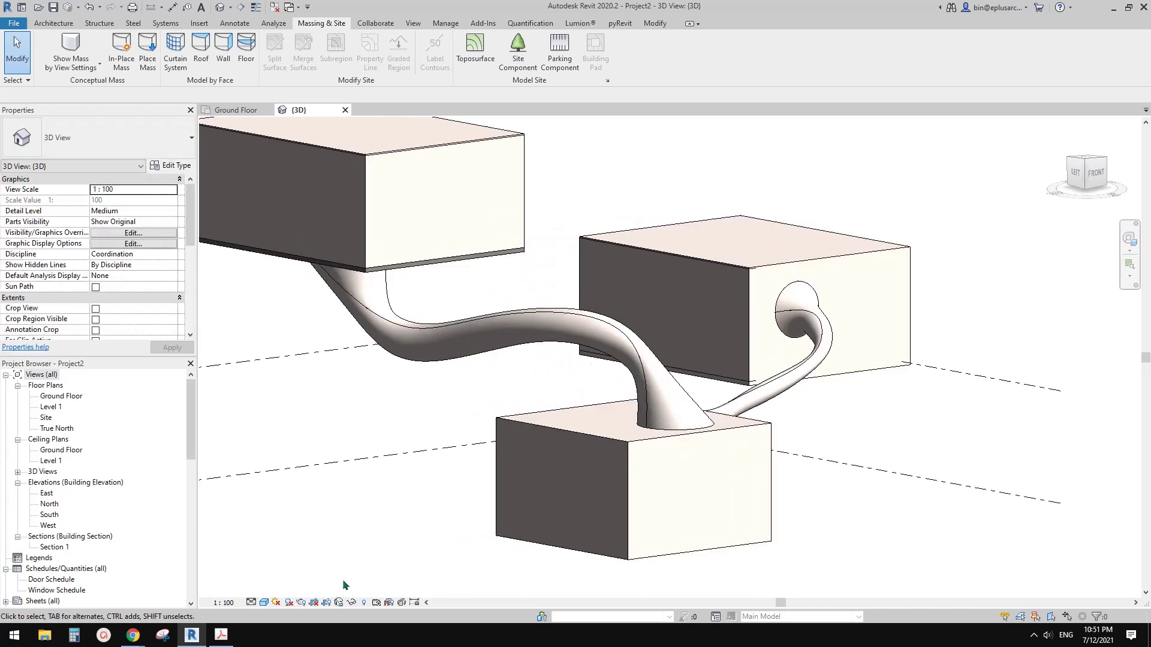
pyautogui.click(264, 603)
pyautogui.click(275, 602)
pyautogui.click(264, 603)
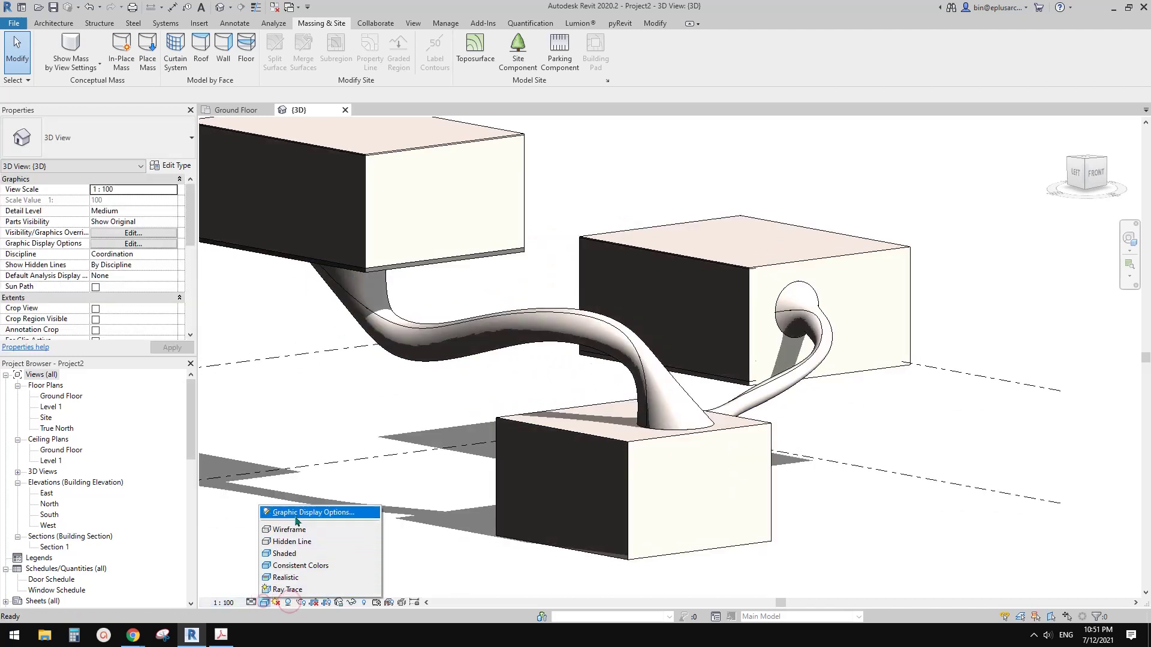
pyautogui.click(295, 513)
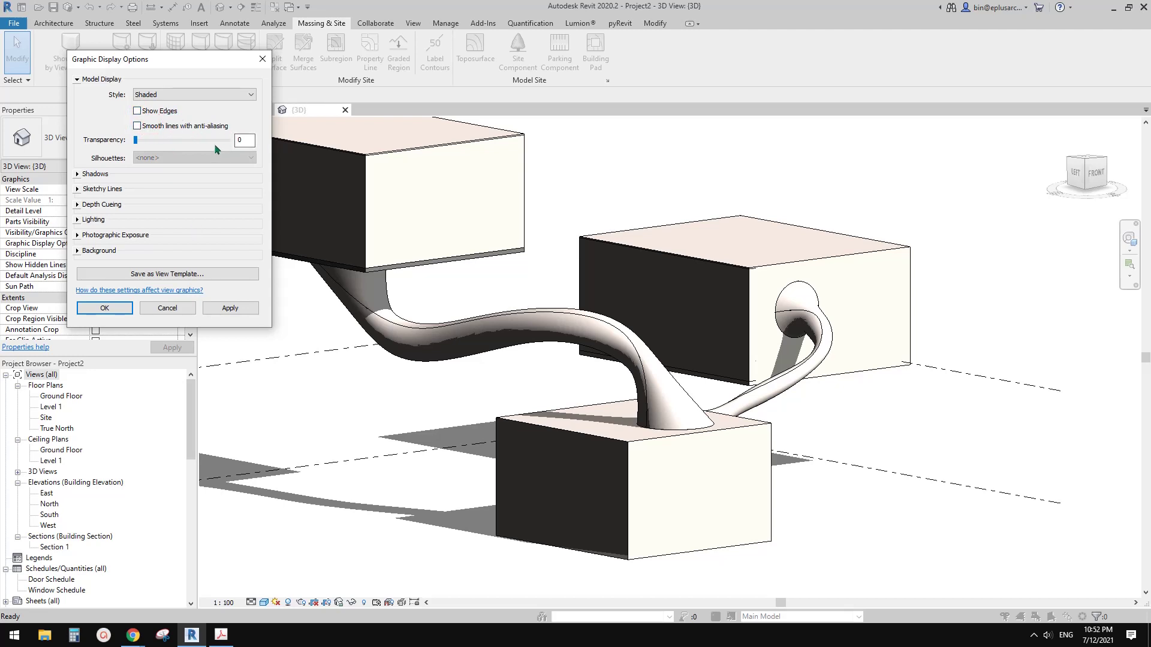
pyautogui.click(230, 307)
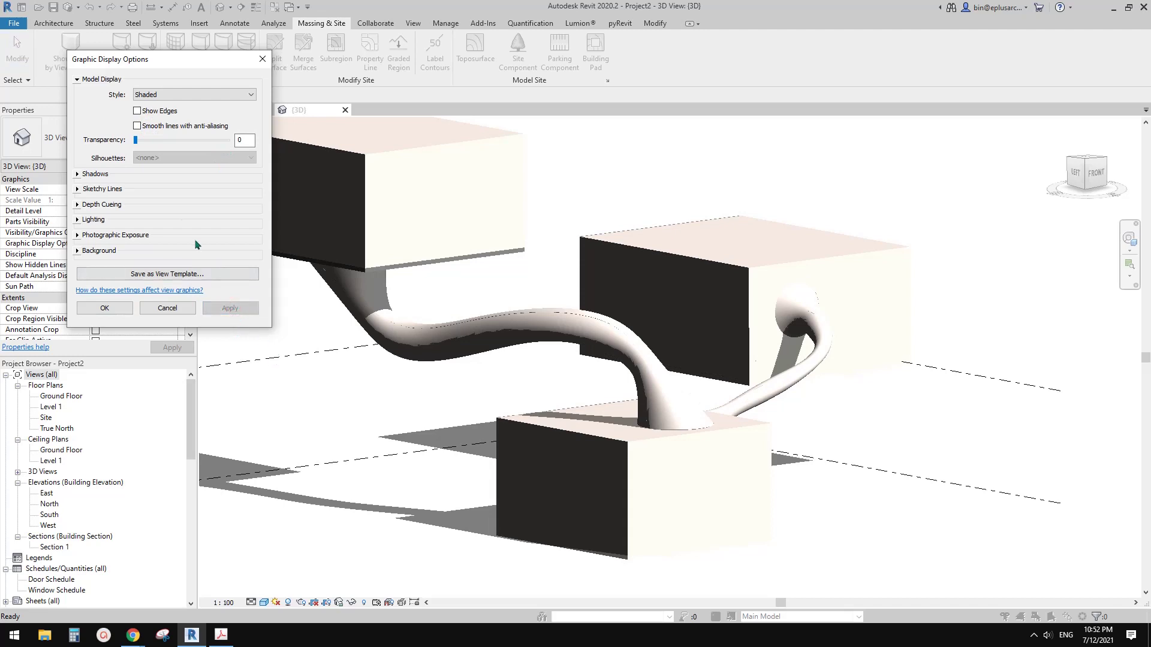
# Enable ambient shadows, set the shadow intensity to 30 and apply a Gradient background in the graphic display options
pyautogui.click(94, 174)
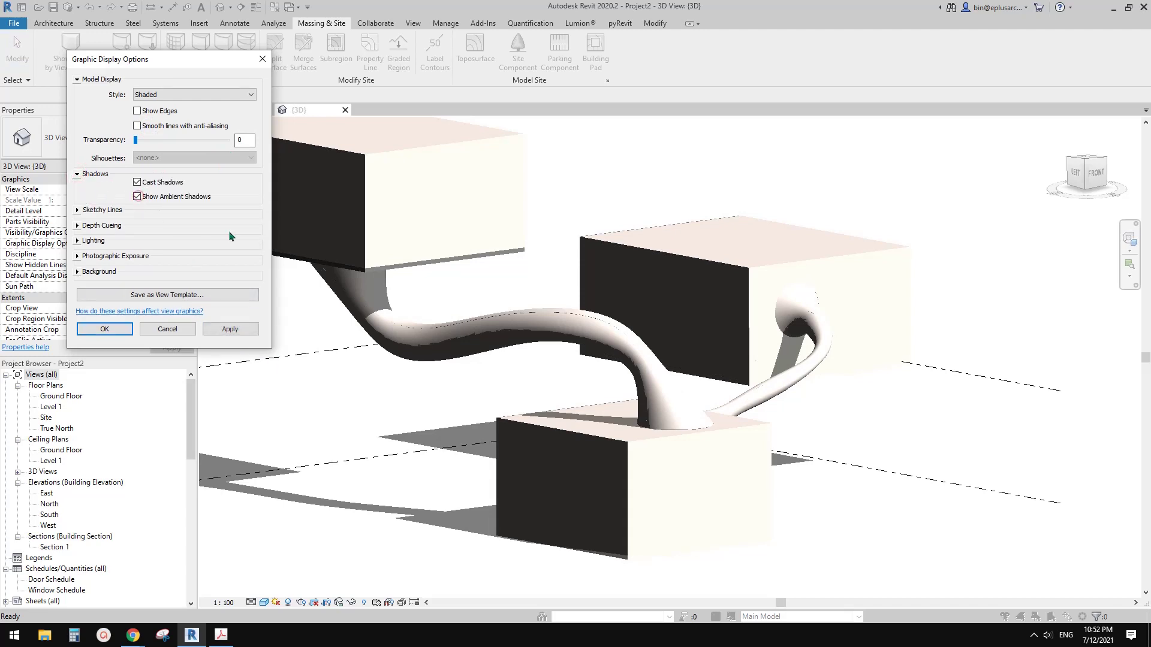
pyautogui.click(77, 241)
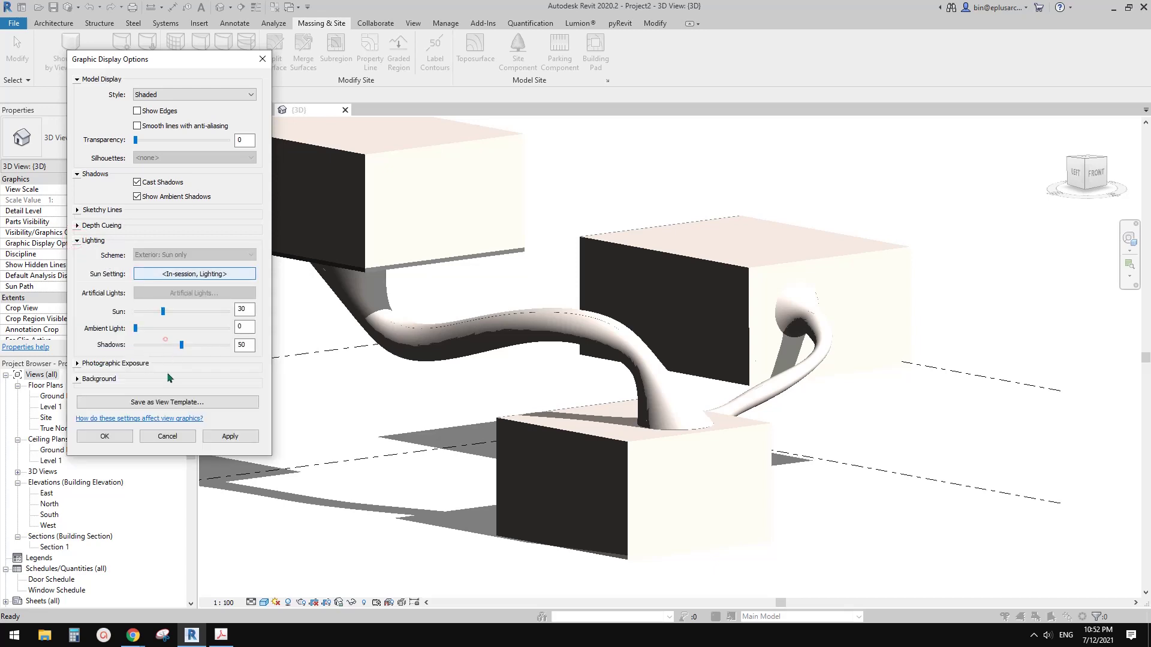
pyautogui.click(77, 380)
pyautogui.click(182, 397)
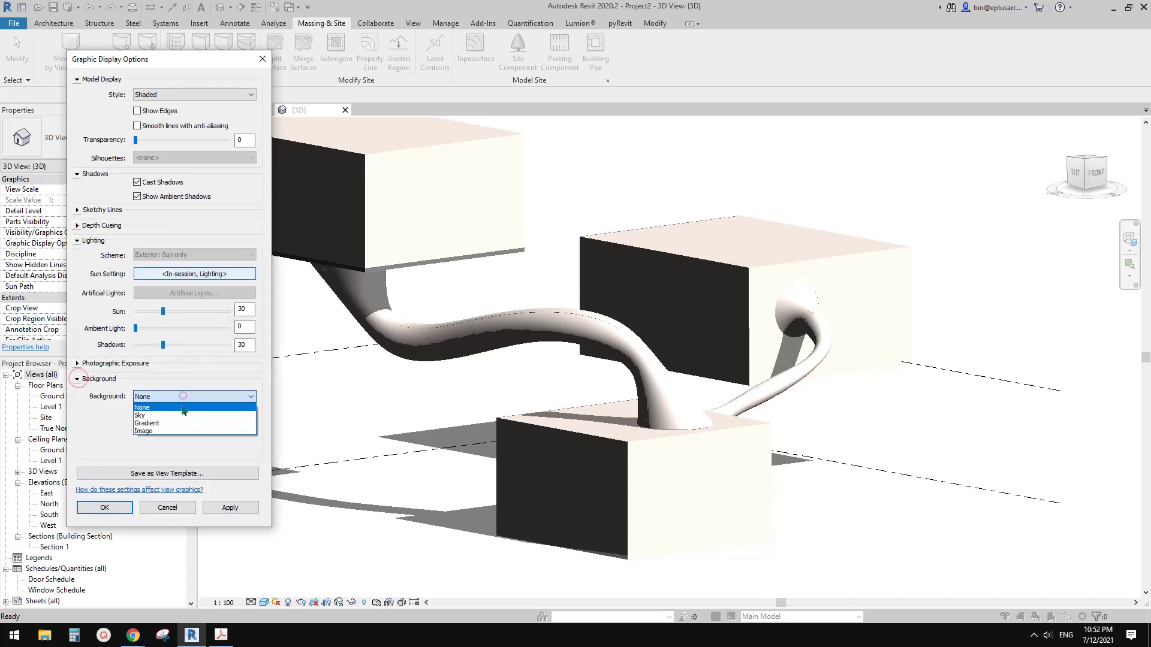
pyautogui.click(170, 422)
pyautogui.click(106, 506)
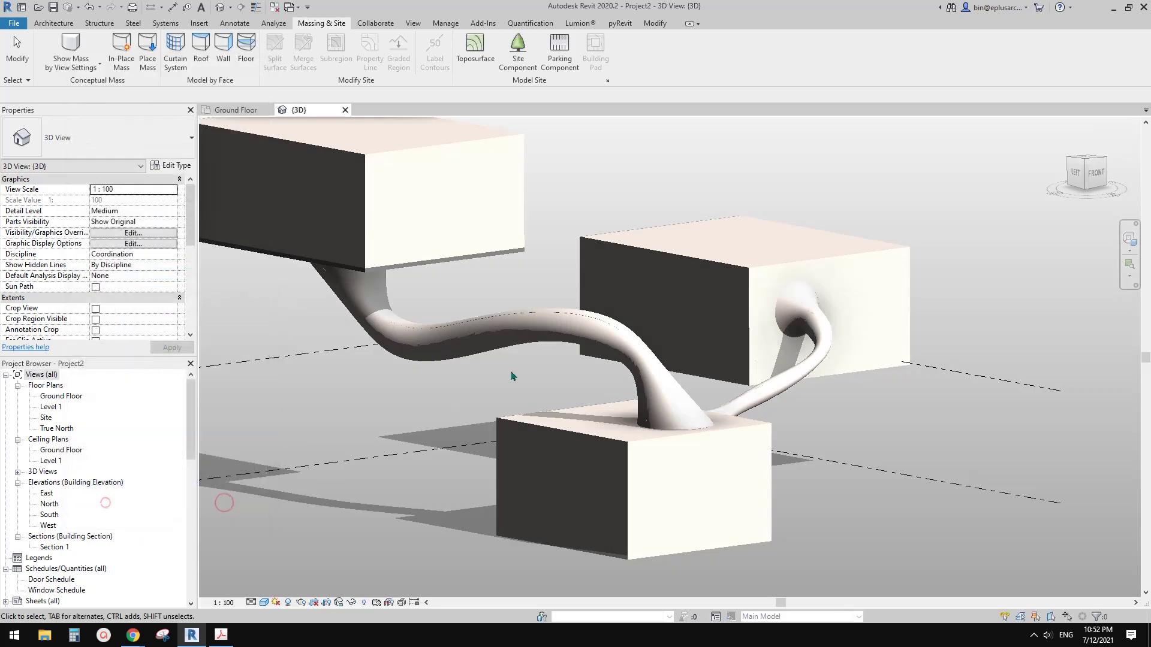
# Orient the 3D view to the top-front-left corner and frame the connected rooms for viewing
pyautogui.keyDown('shift'); pyautogui.moveTo(672, 318); pyautogui.dragTo(755, 378, button='middle'); pyautogui.keyUp('shift')
pyautogui.keyDown('shift'); pyautogui.moveTo(969, 376); pyautogui.dragTo(599, 424, button='middle'); pyautogui.keyUp('shift')
pyautogui.click(1086, 172)
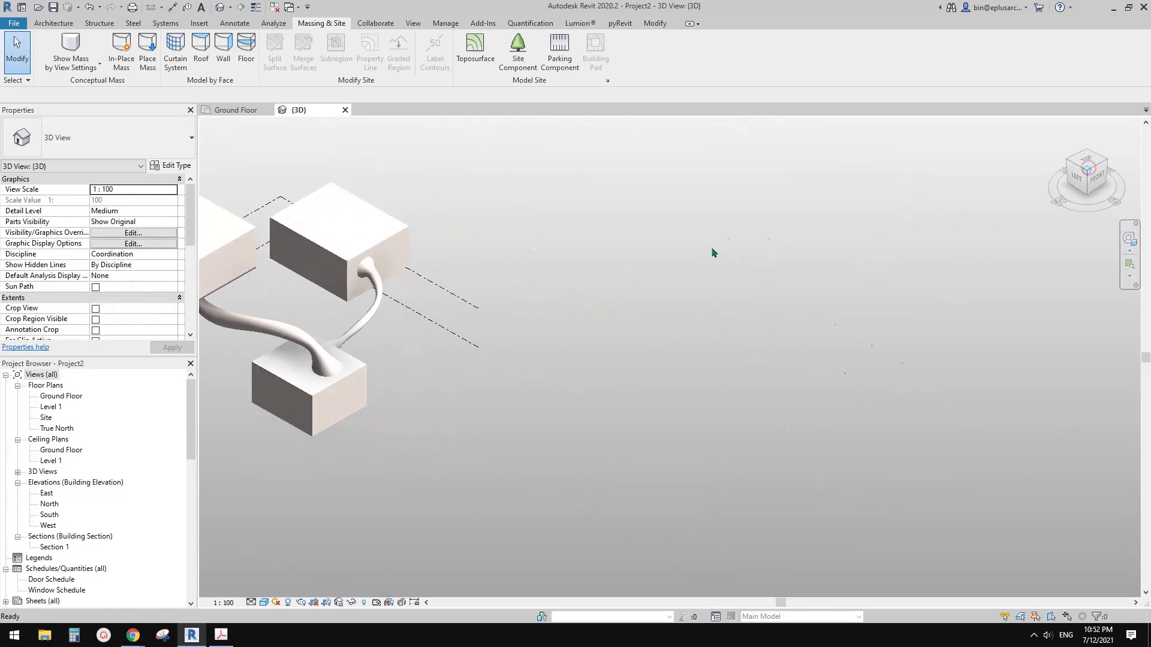
pyautogui.moveTo(688, 444); pyautogui.dragTo(599, 430, button='middle')
pyautogui.scroll(2, 616, 468)
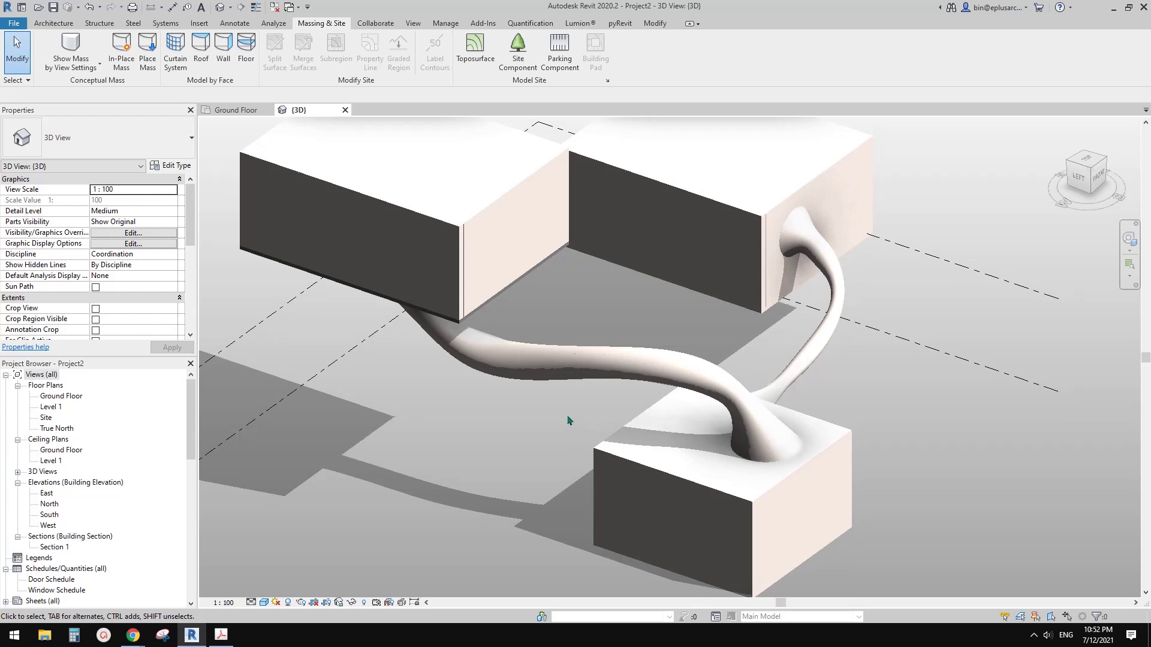